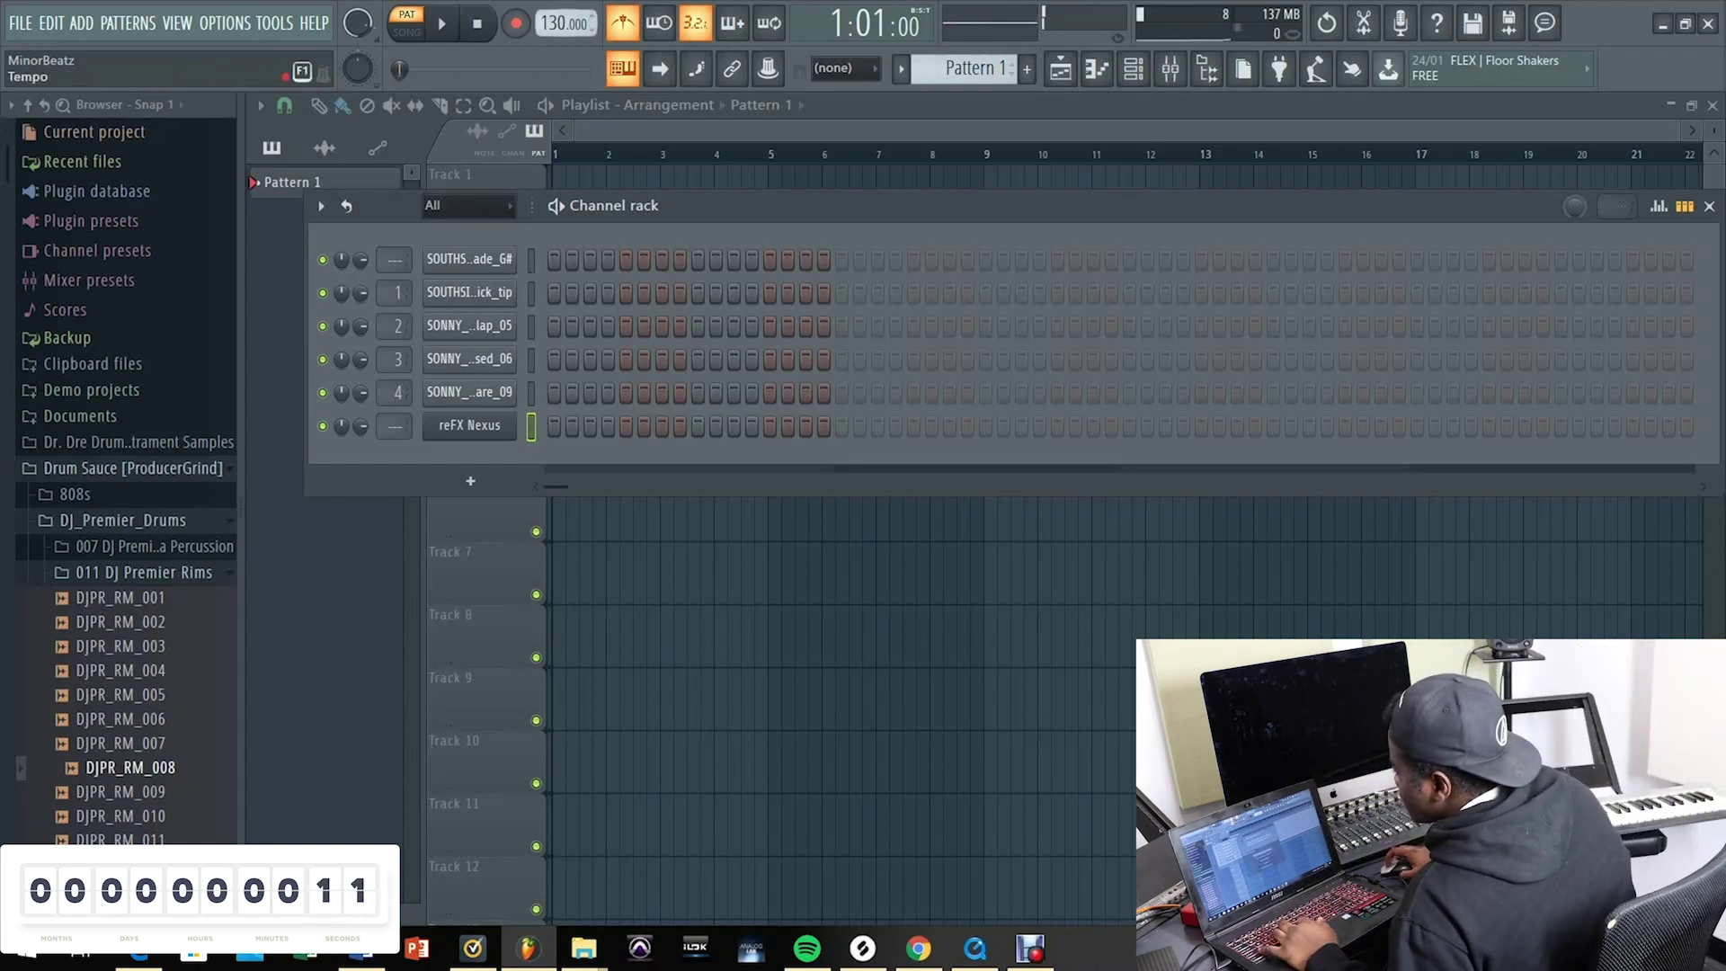
Step: Set the project tempo to 164 BPM by tapping it in with the tempo tapper
key("r")
key("Escape")
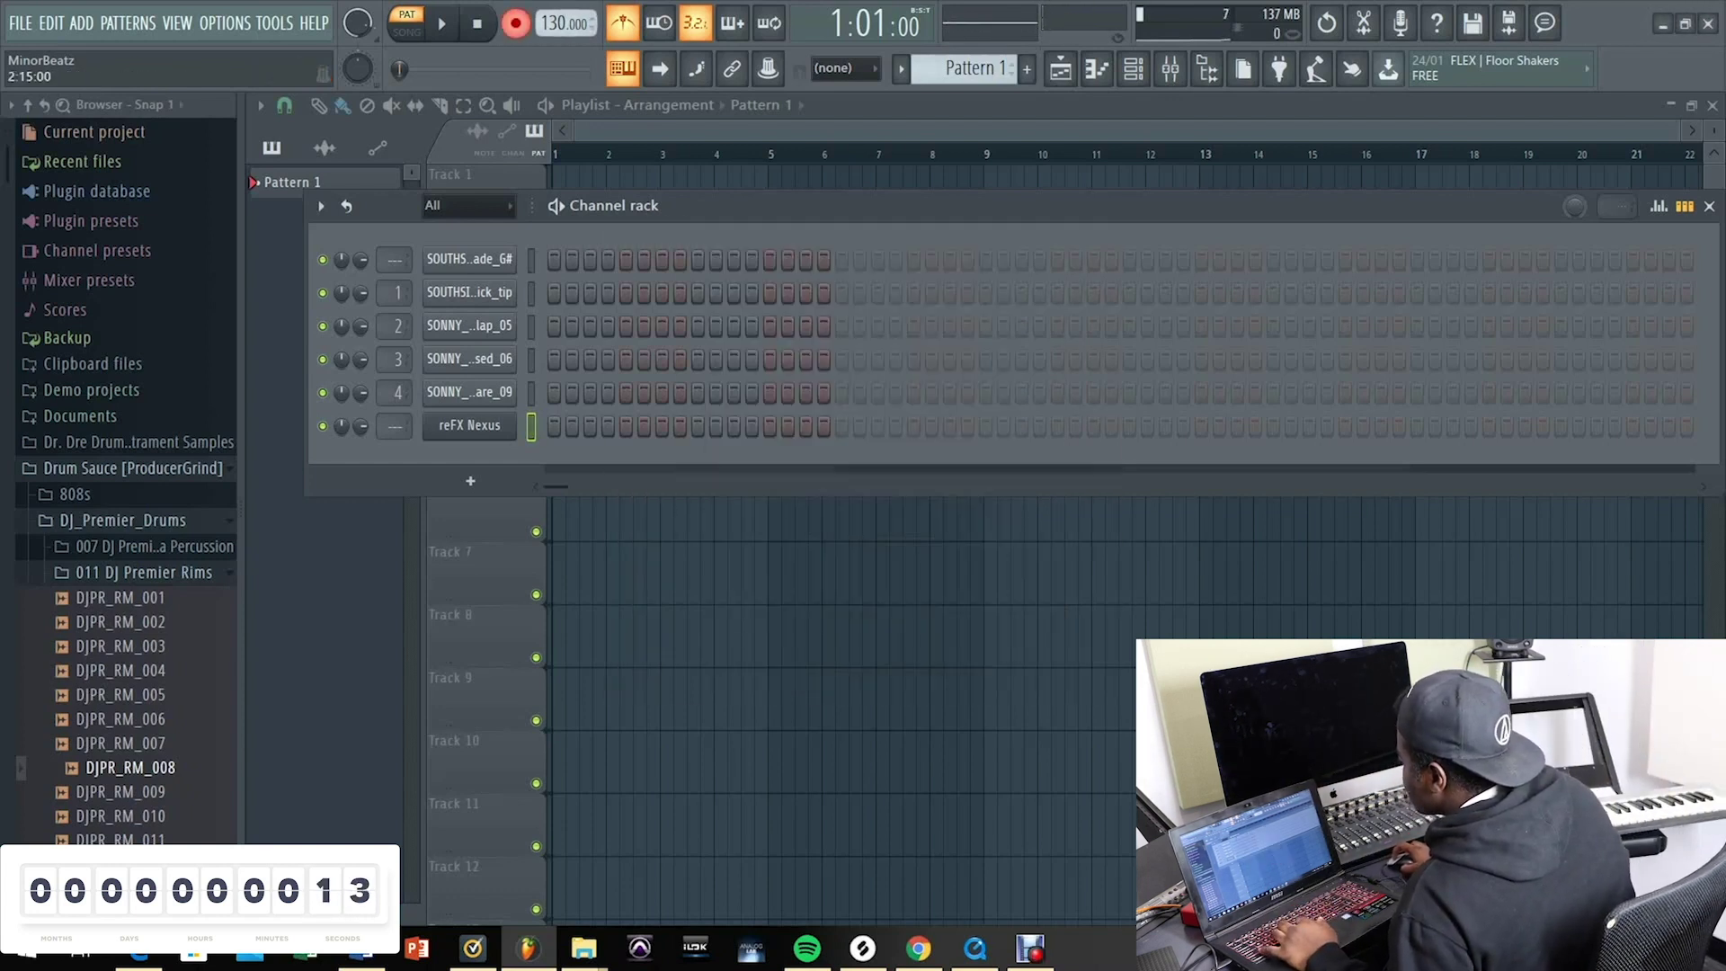
left_click(1315, 68)
key("space")
key("space")
key("space")
key("space")
key("space")
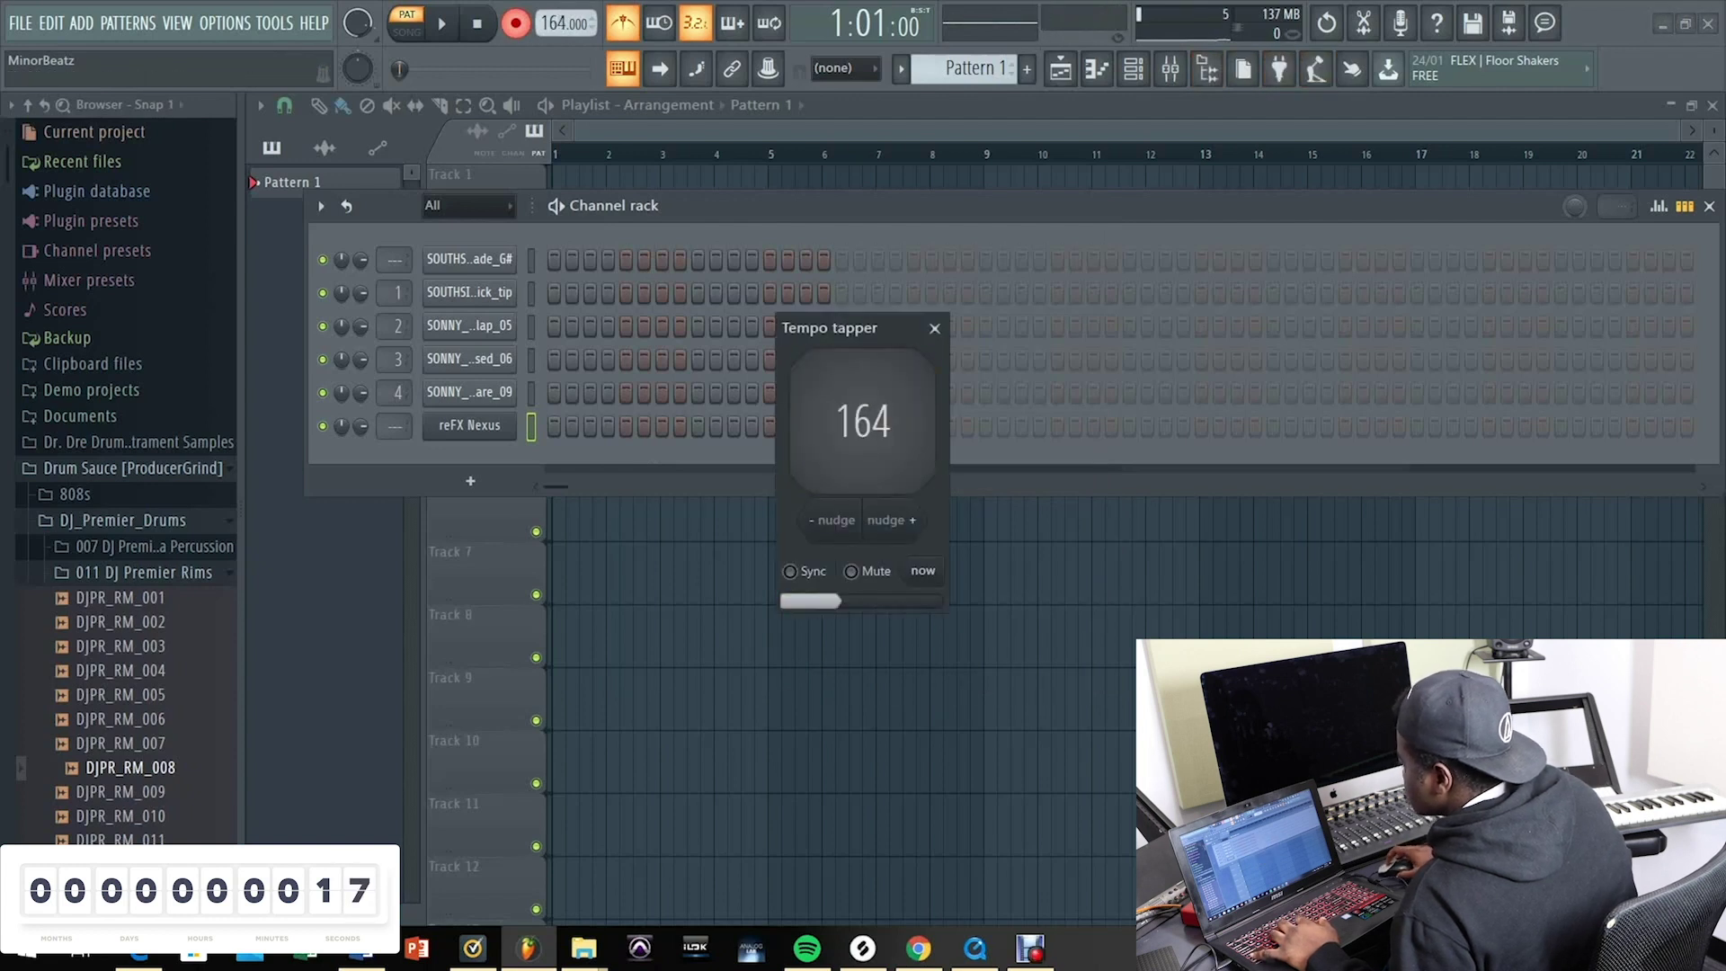
key("Escape")
Step: Record a reFX Nexus melody into Pattern 1 and open the recorded notes in the piano roll
key("space")
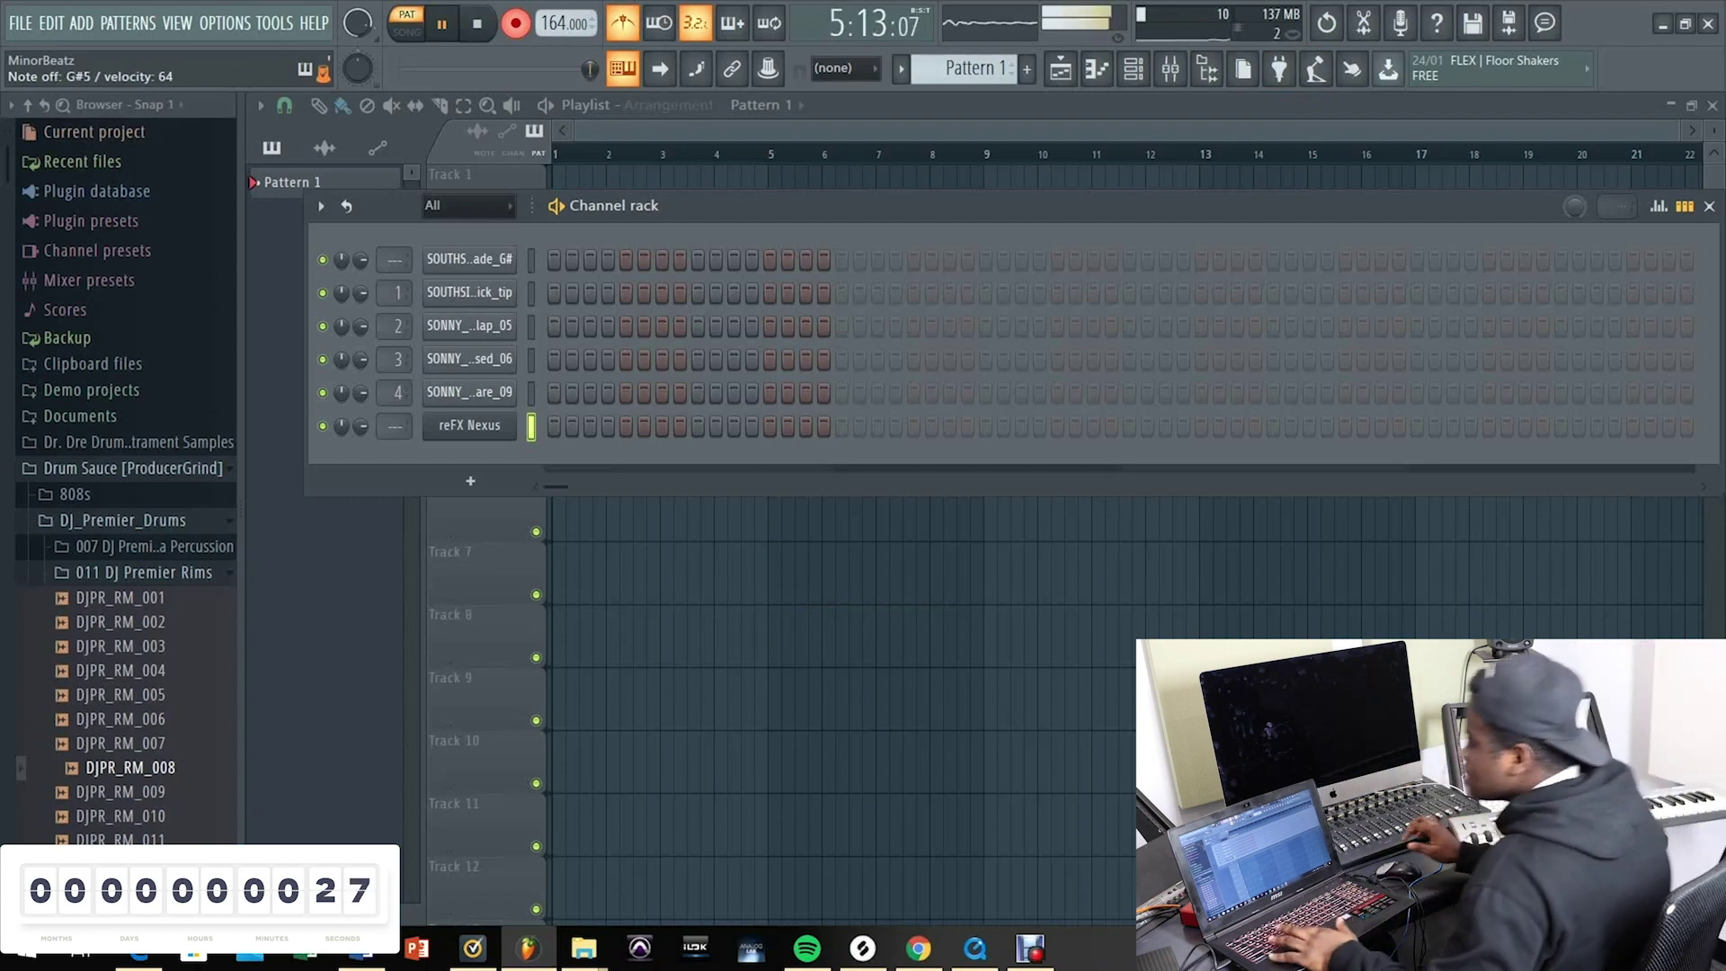
key("space")
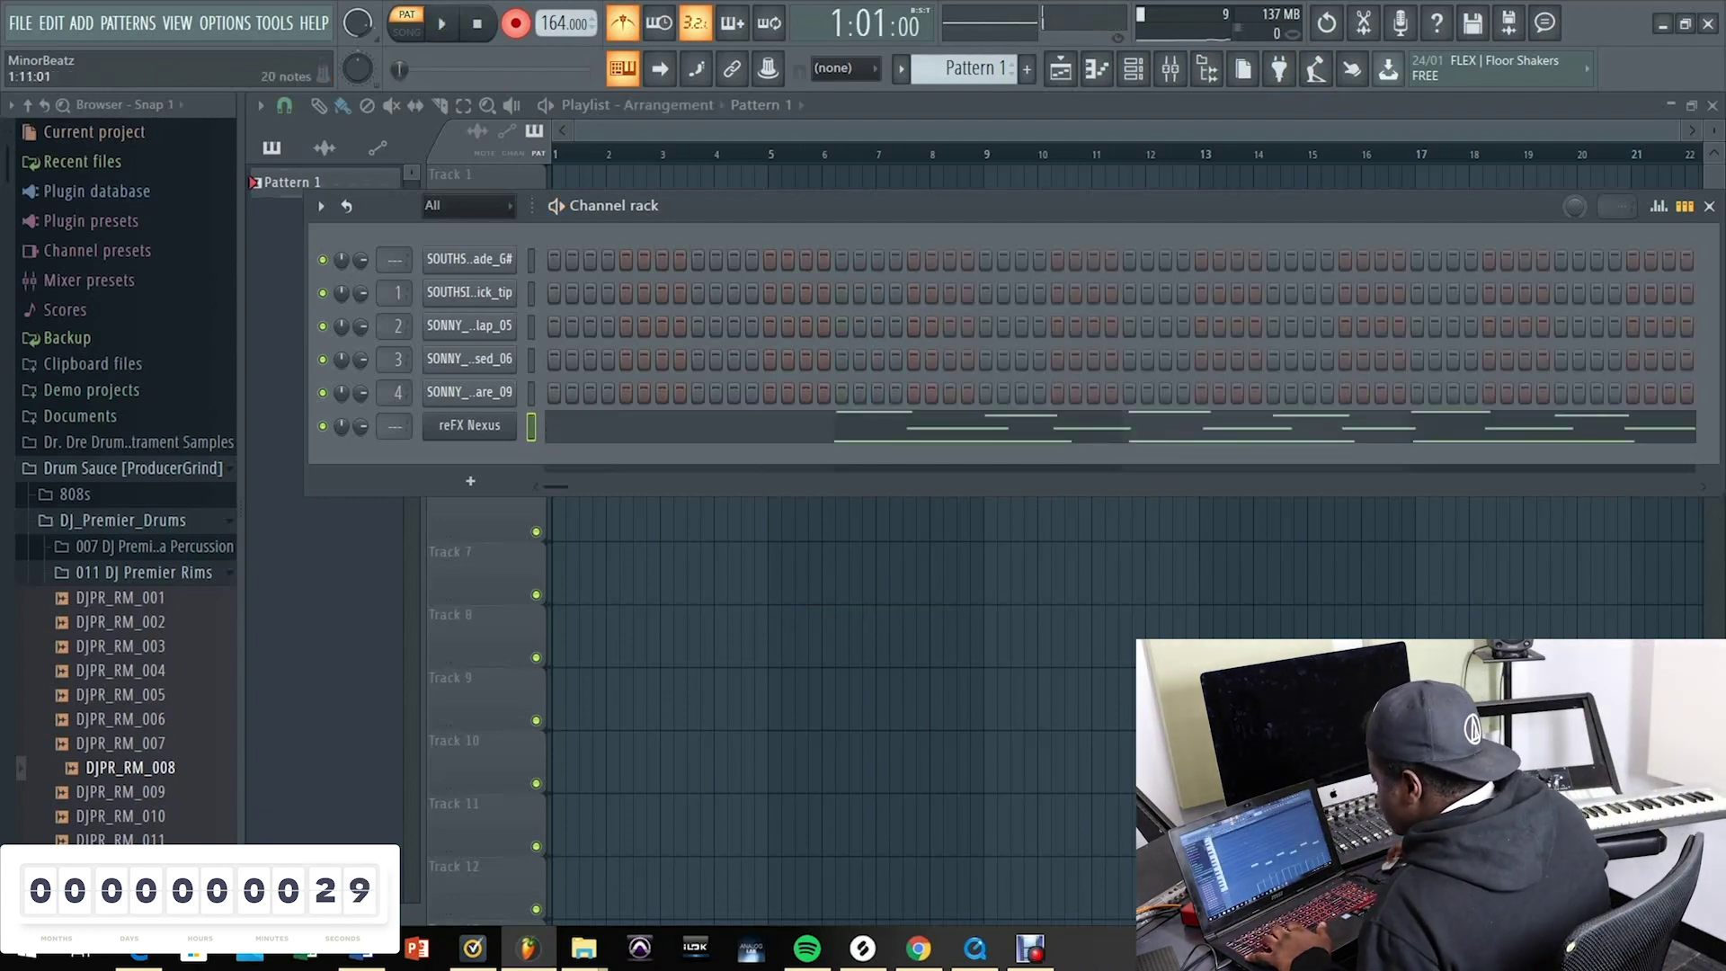
key("F7")
Step: Raise all recorded notes by one semitone and shift them earlier until the first note sits at the start of bar 1
left_click(630, 381)
key("ctrl+a")
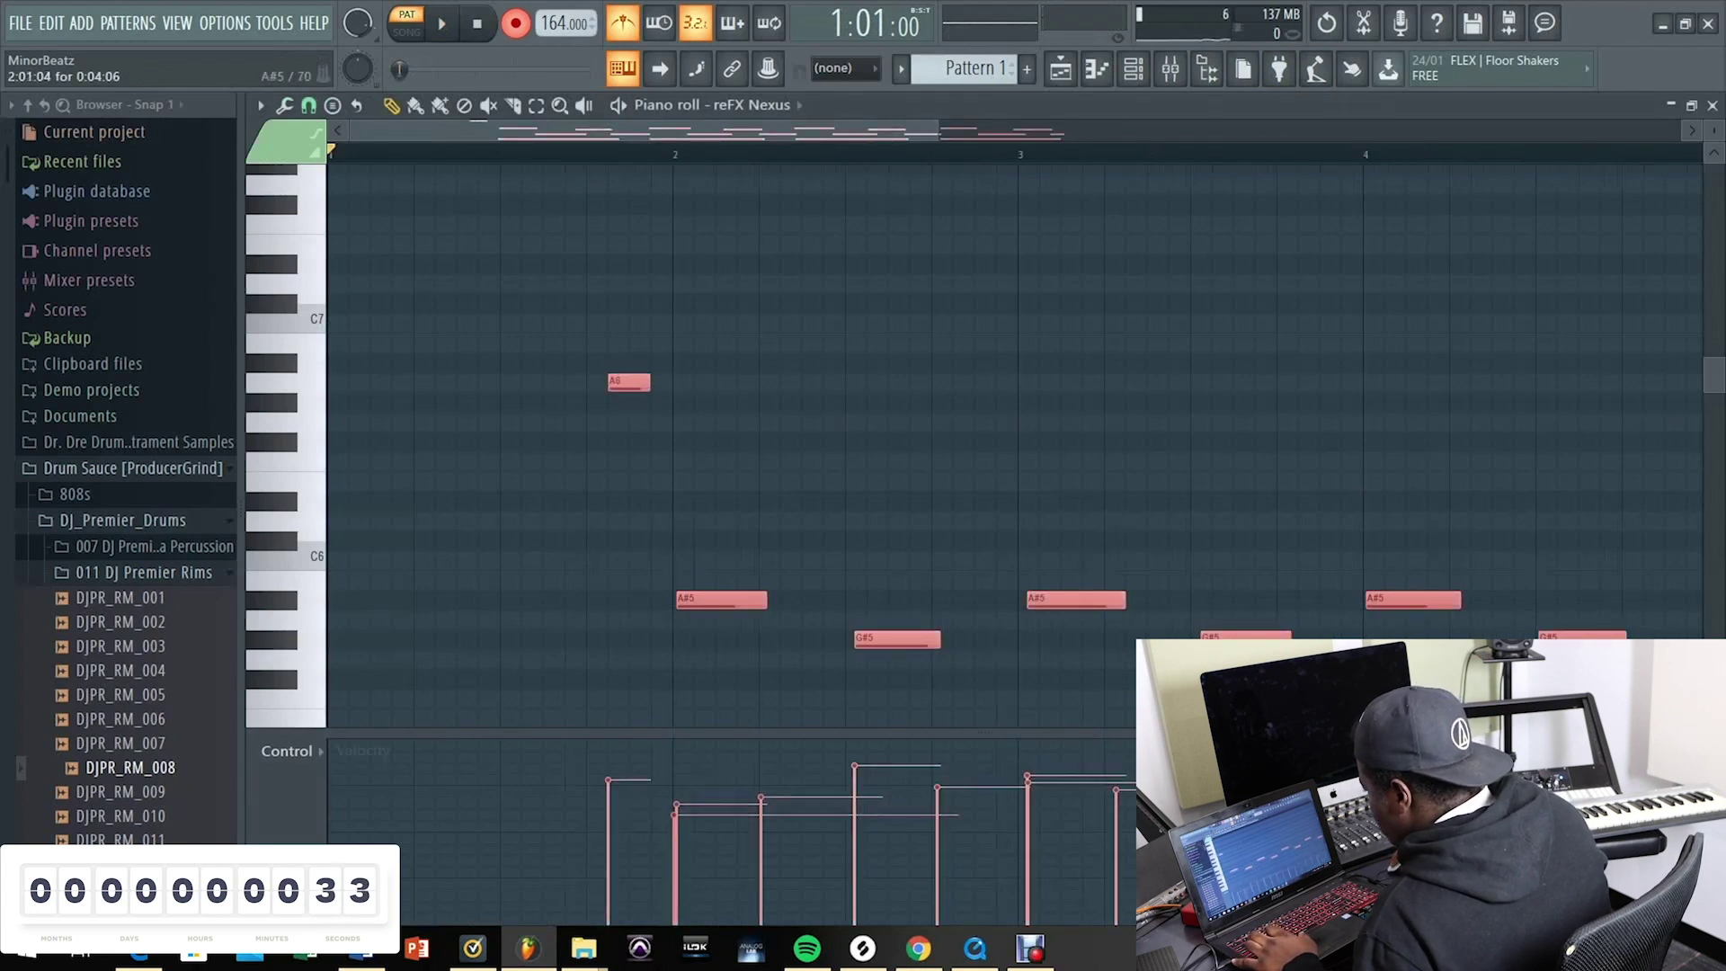
key("shift+Up")
key("shift+Left")
key("shift+Left")
key("shift+Left")
key("shift+Left")
key("shift+Left")
key("shift+Left")
key("shift+Left")
key("shift+Left")
key("shift+Left")
key("shift+Left")
key("shift+Left")
key("shift+Left")
key("shift+Left")
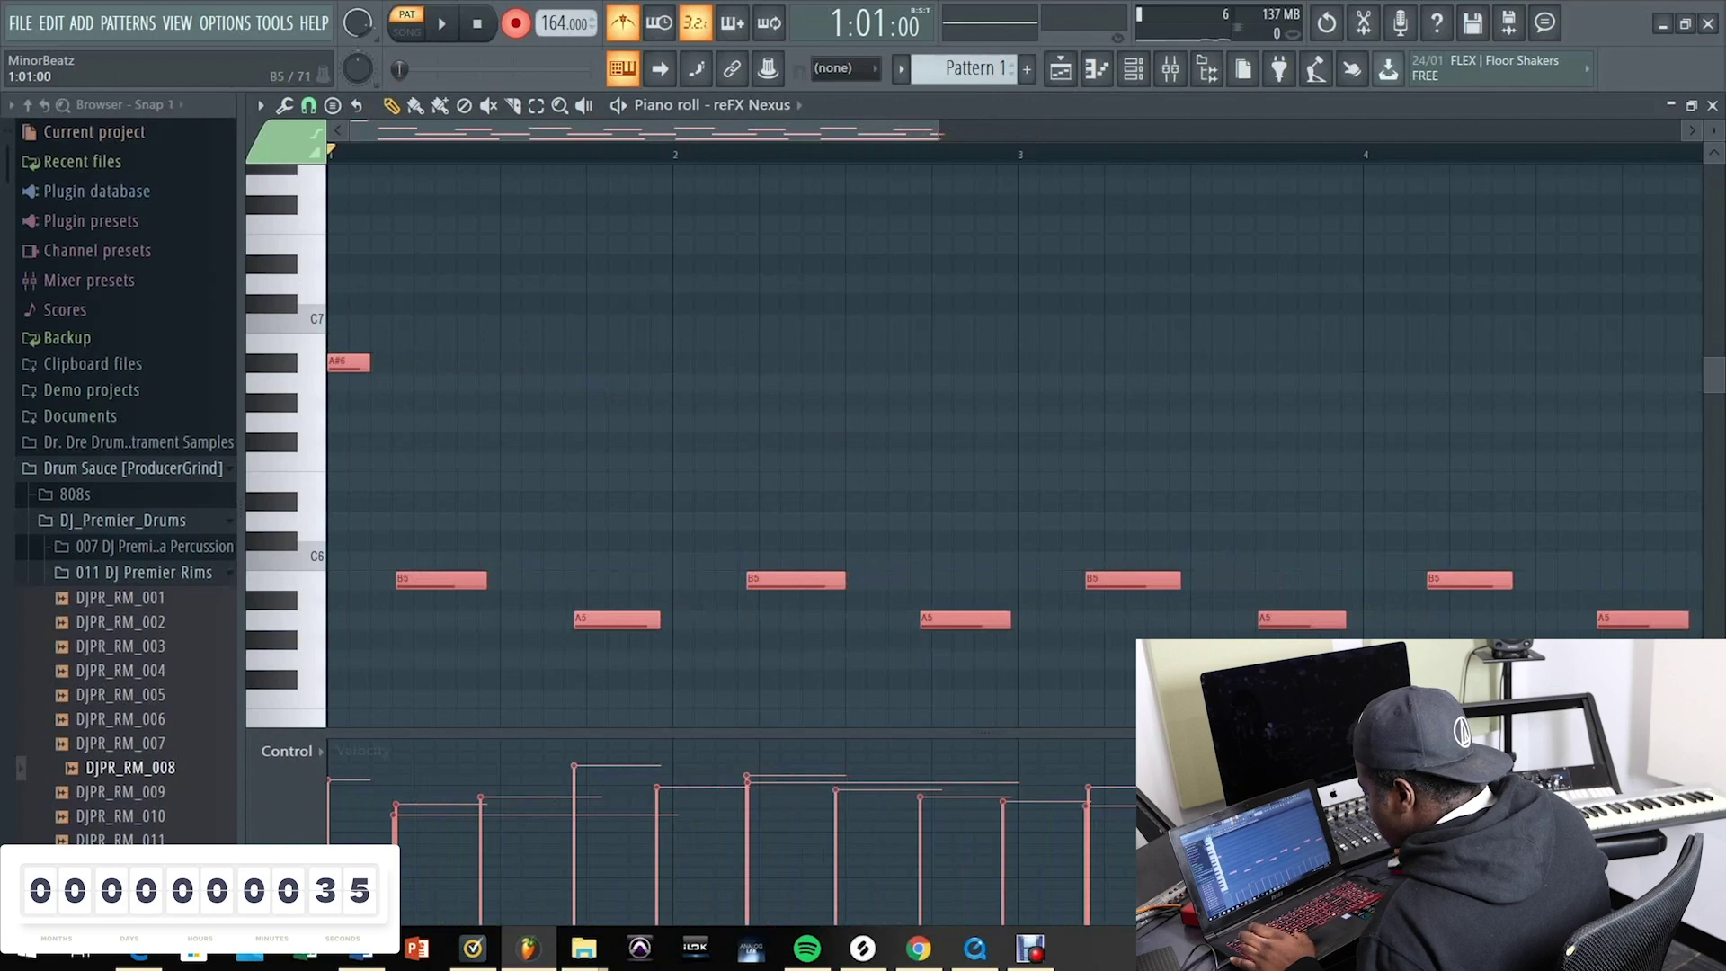
Step: Delete the stray high A#6 note at the start and quantize the melody with the Default template
scroll(1016, 445, "down", 8)
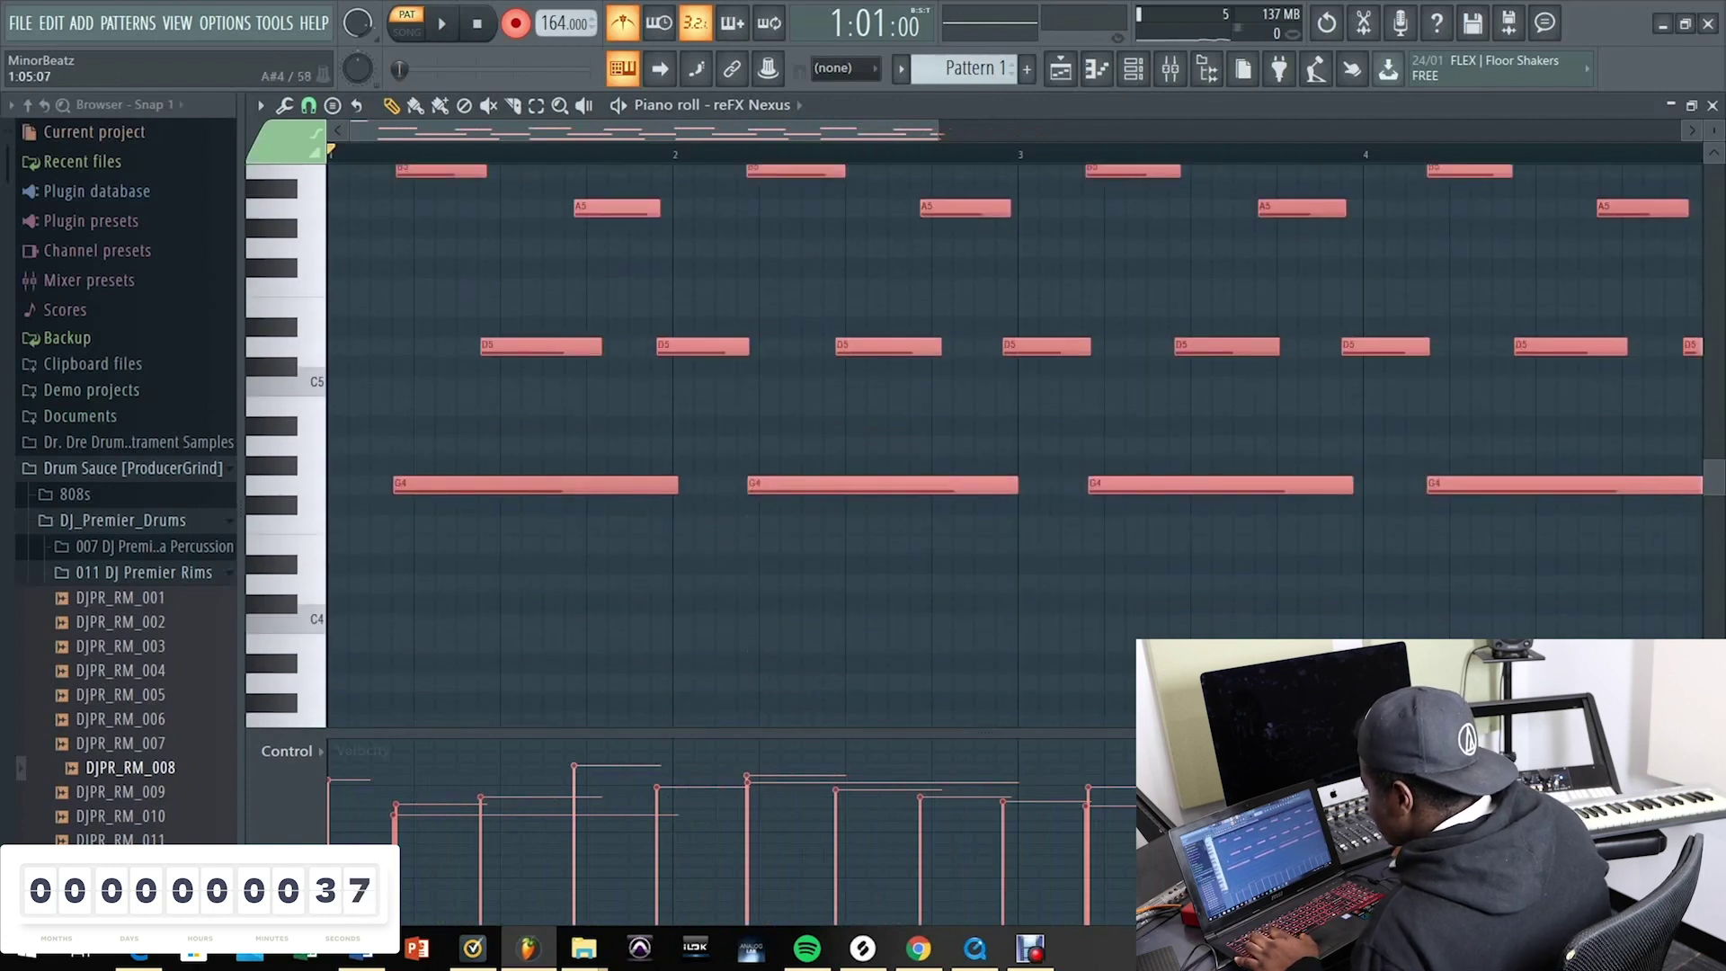
scroll(1015, 445, "up", 4)
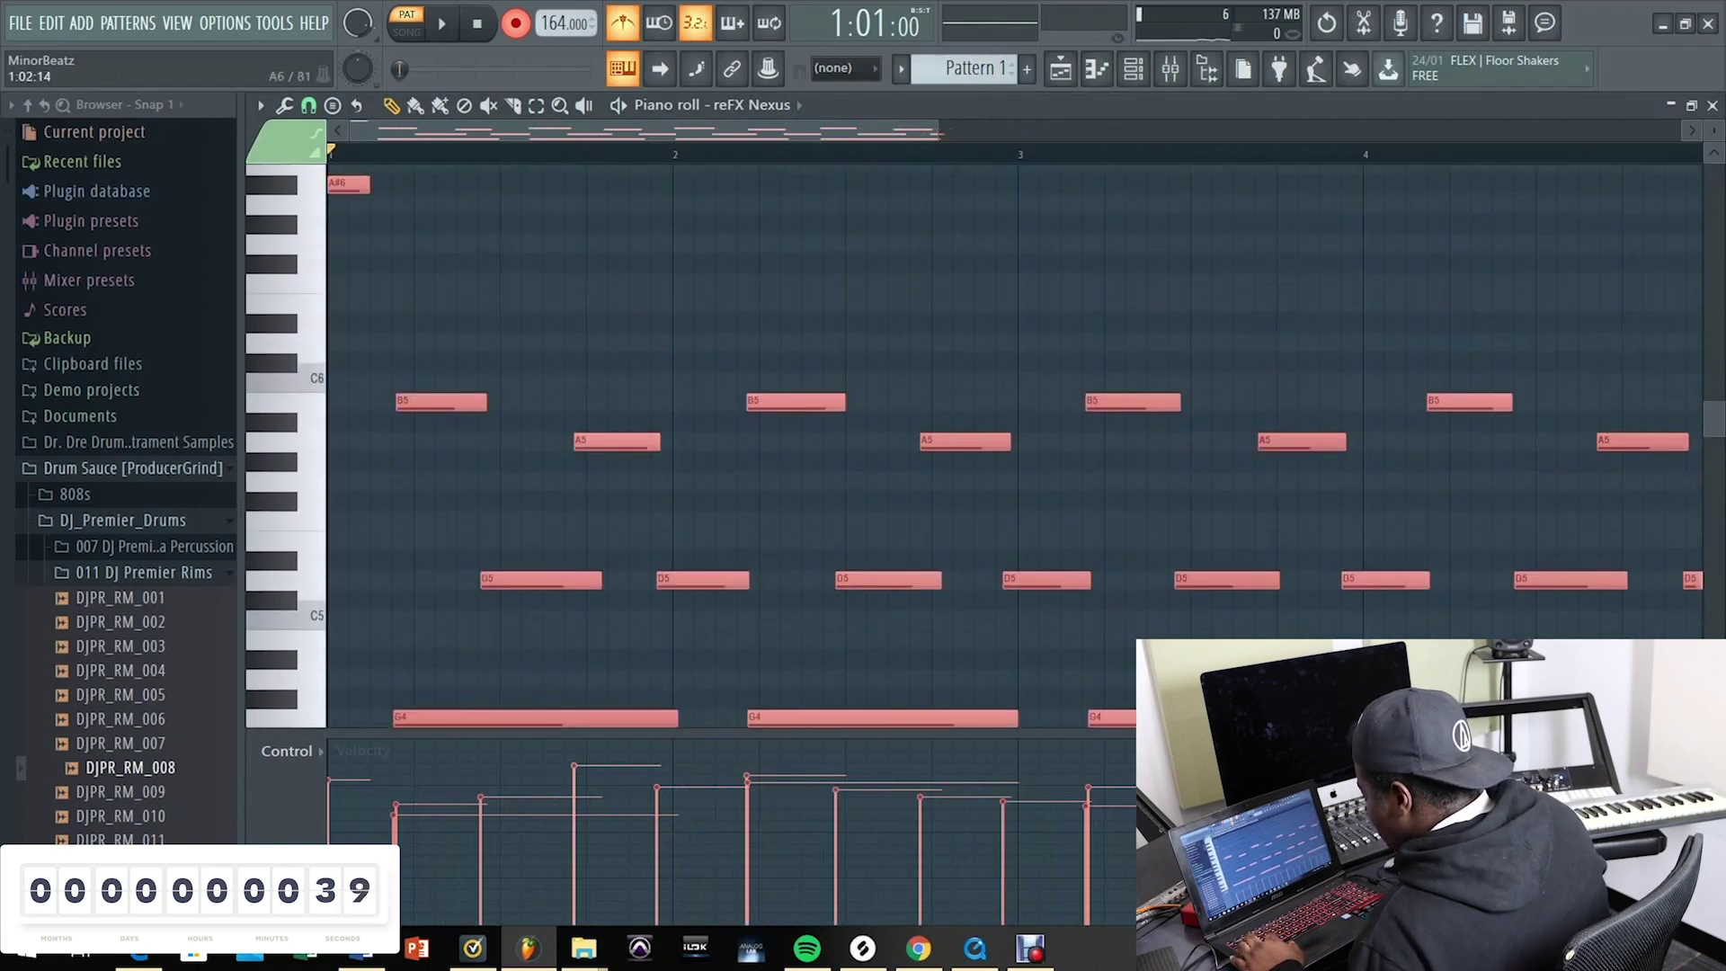
key("Delete")
key("alt+q")
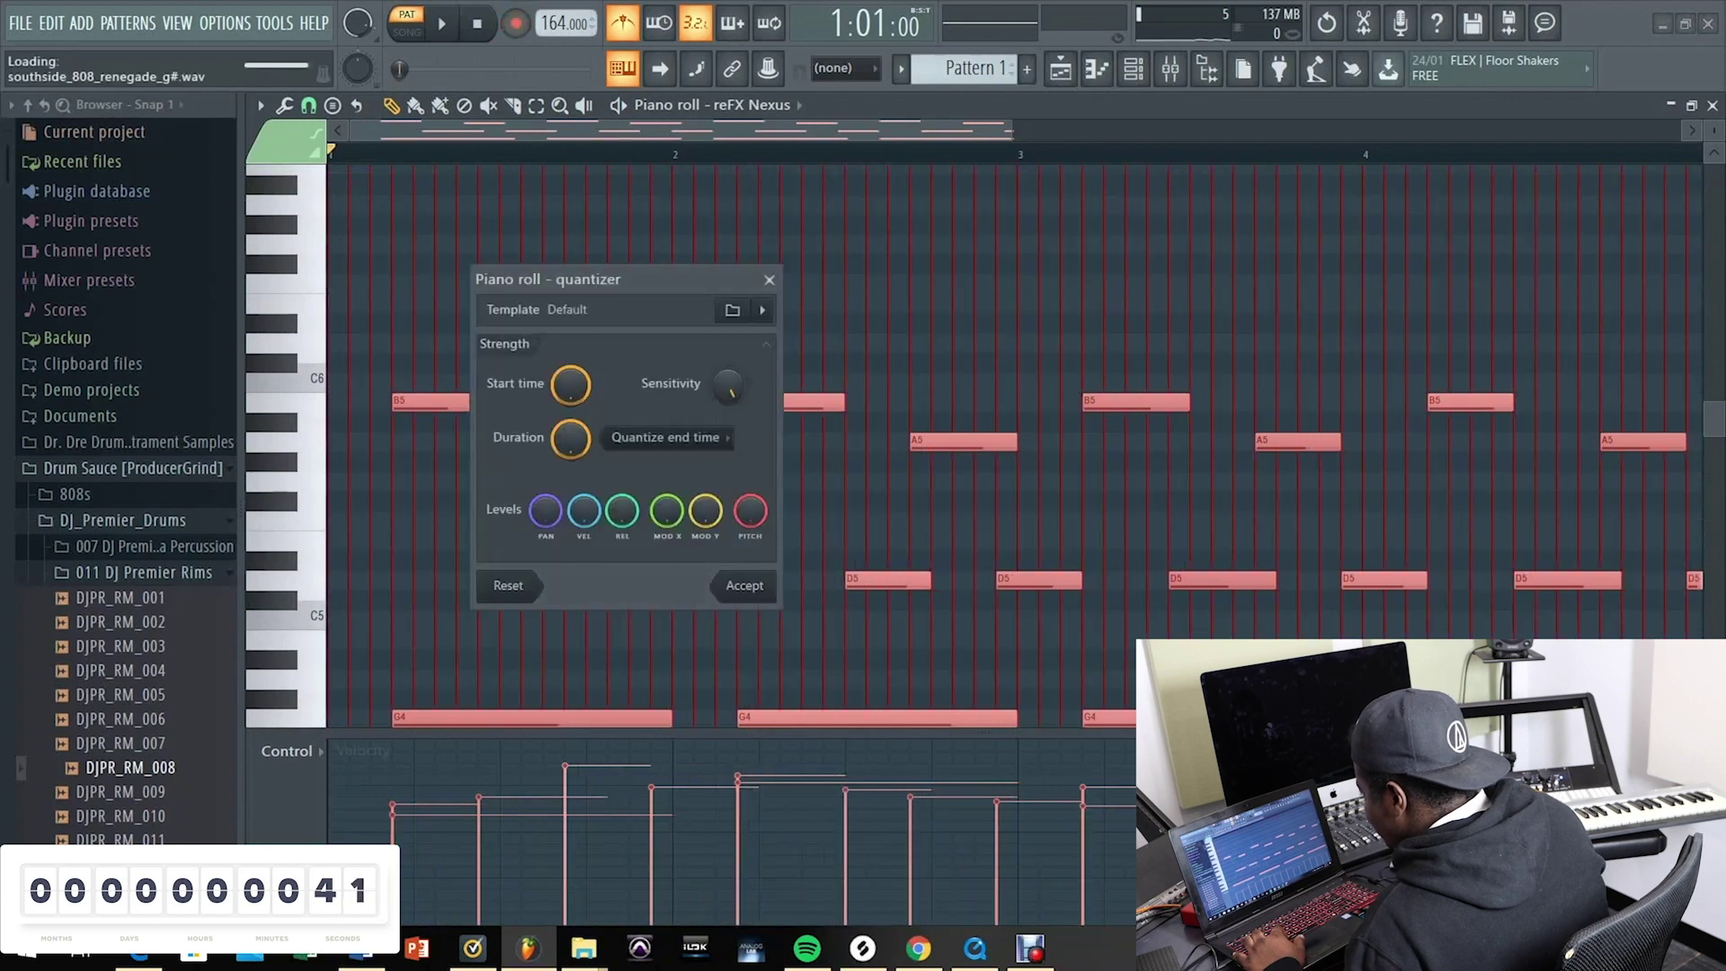
key("Return")
scroll(989, 449, "down", 2)
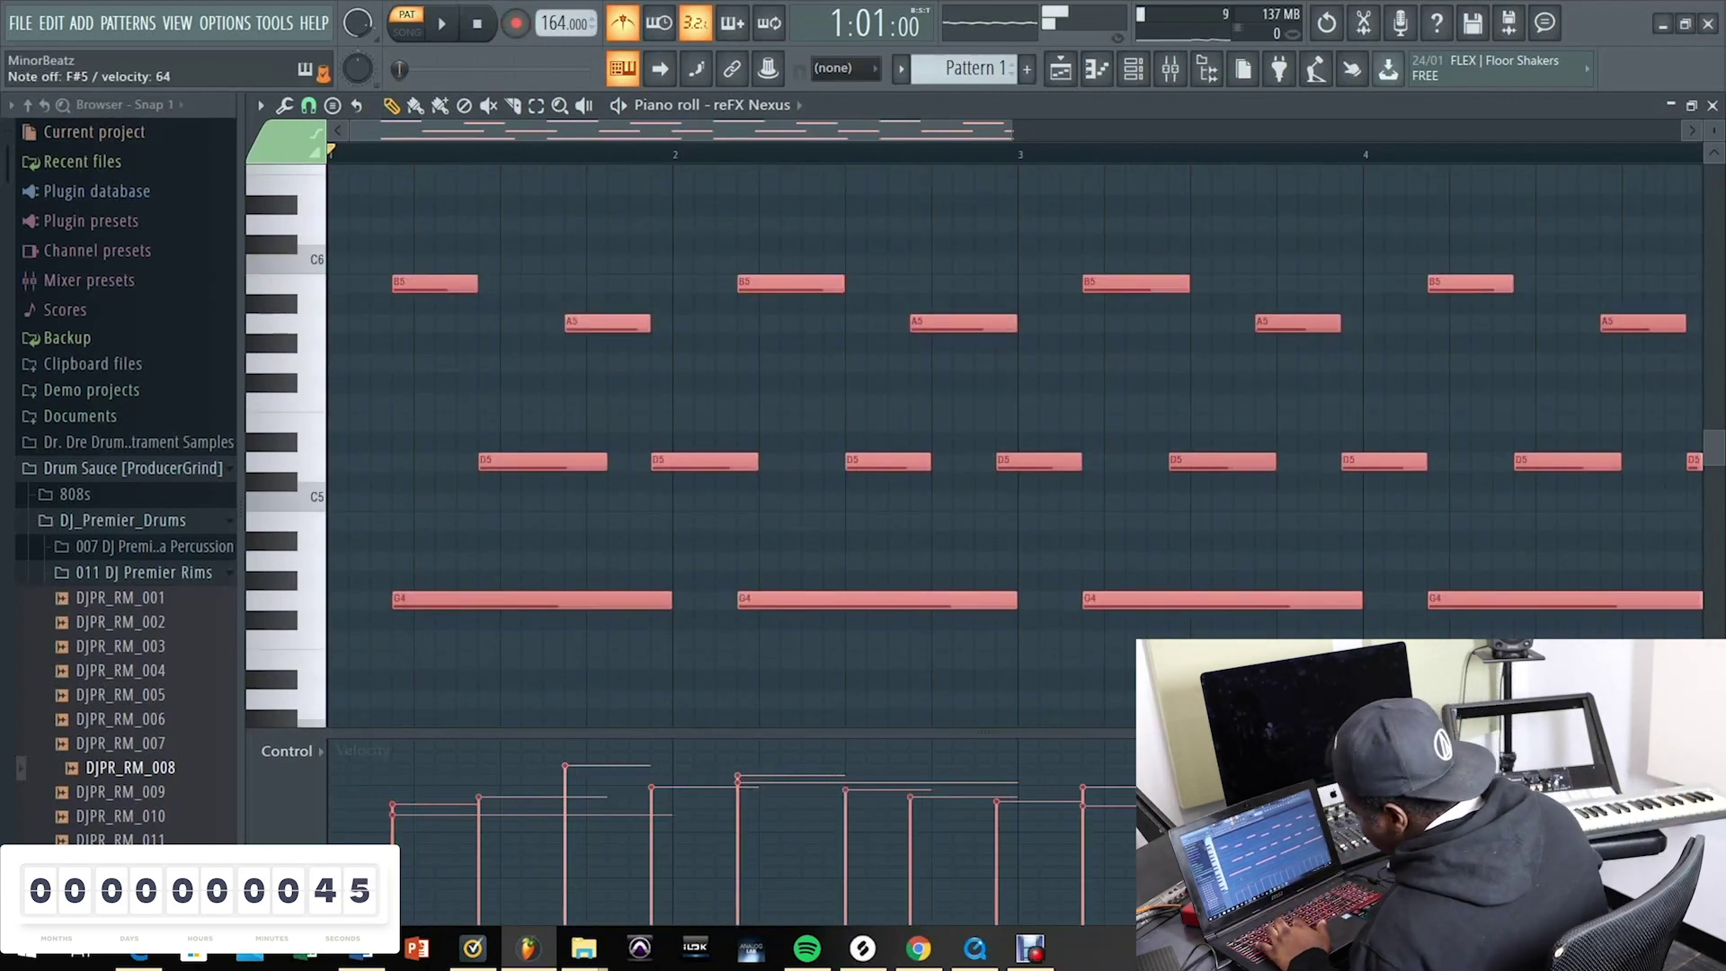
Step: Shift the quantized melody to the start of bar 1 and transpose it so it opens on A#5 over F#4
key("shift+Left")
key("shift+Left")
key("shift+Left")
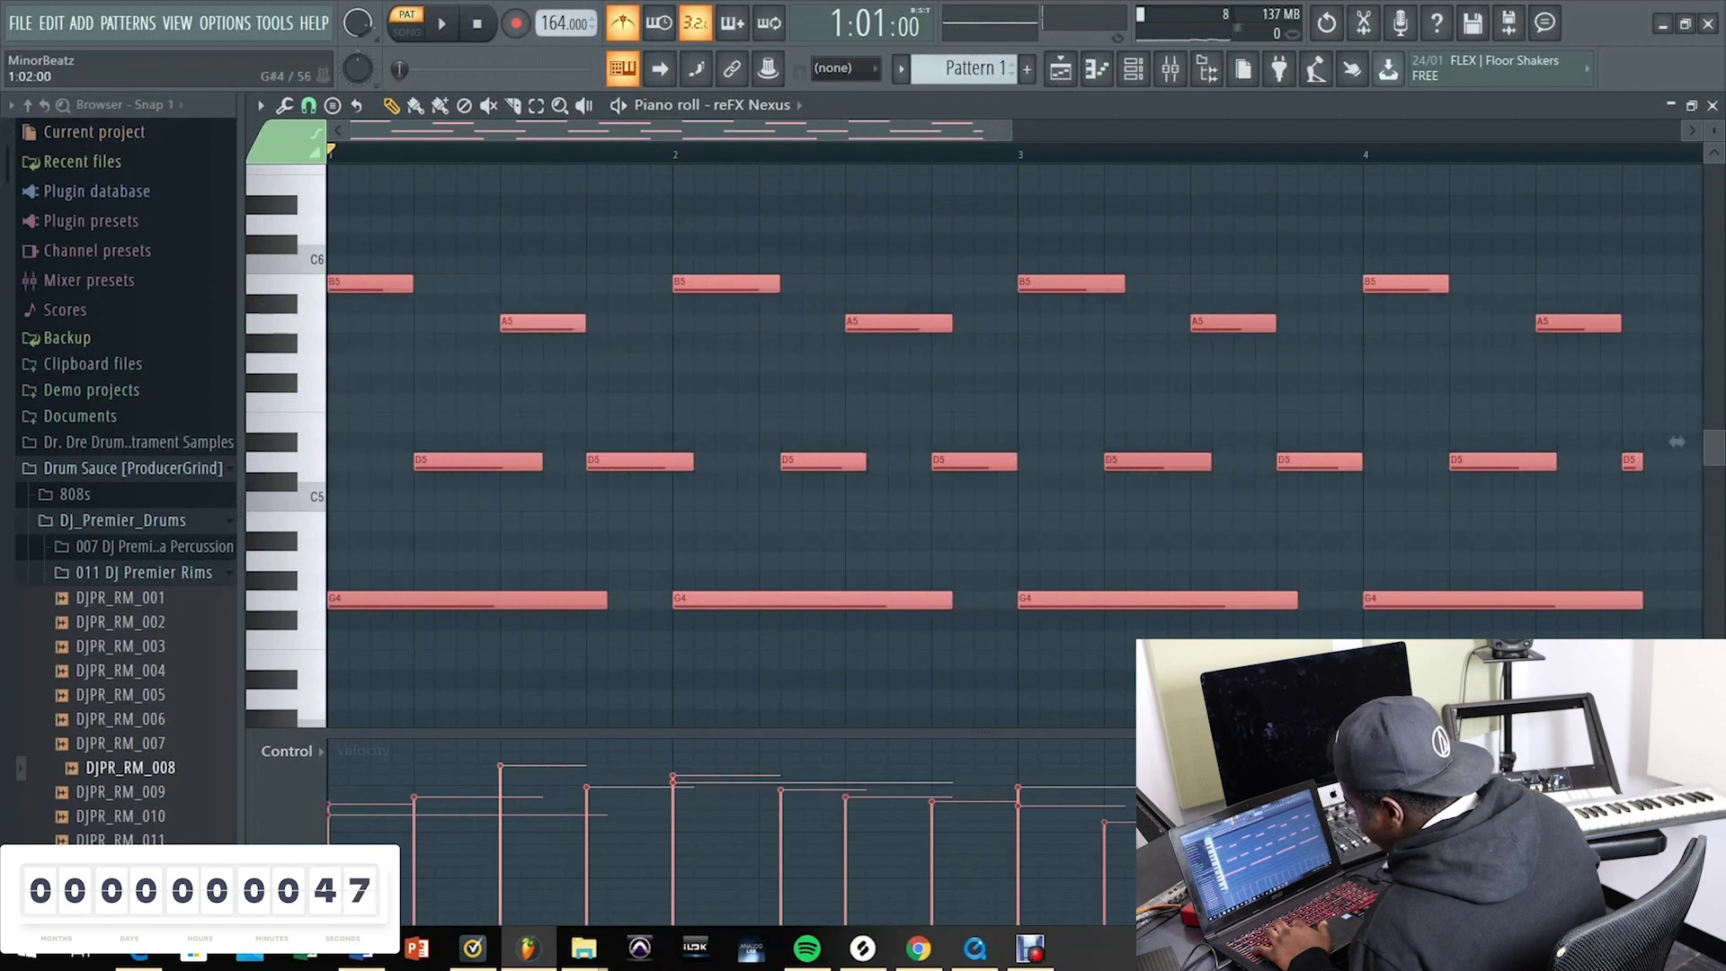
key("shift+Up")
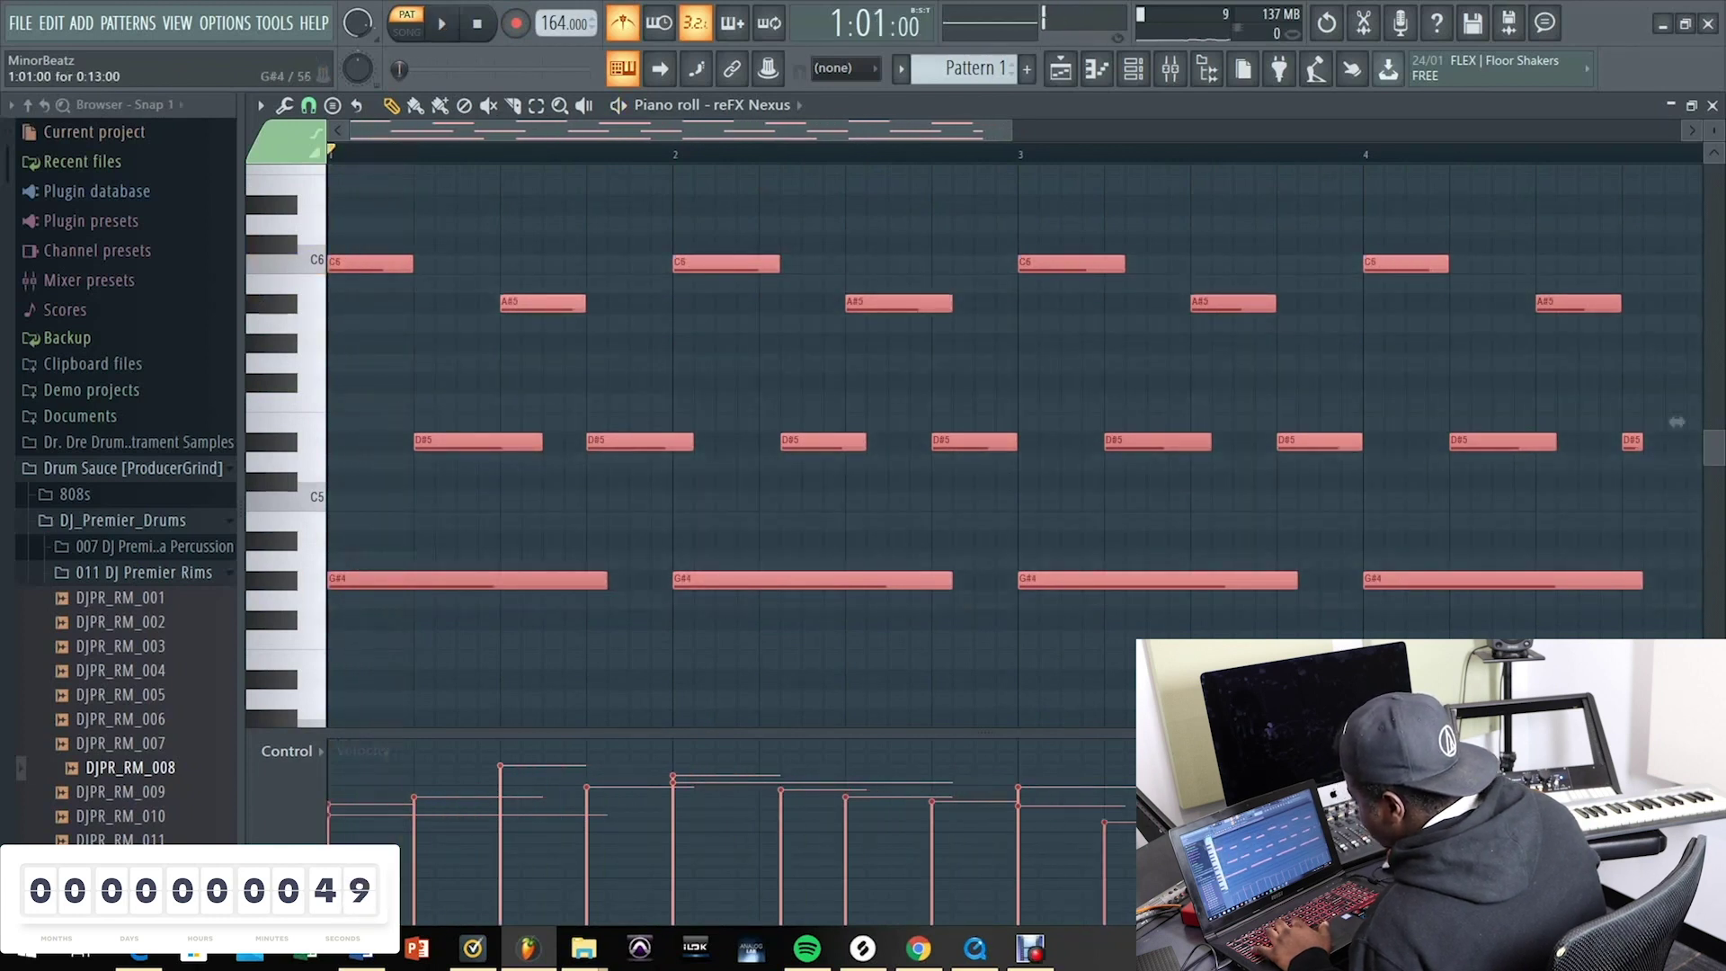
key("shift+Down")
key("shift+Down")
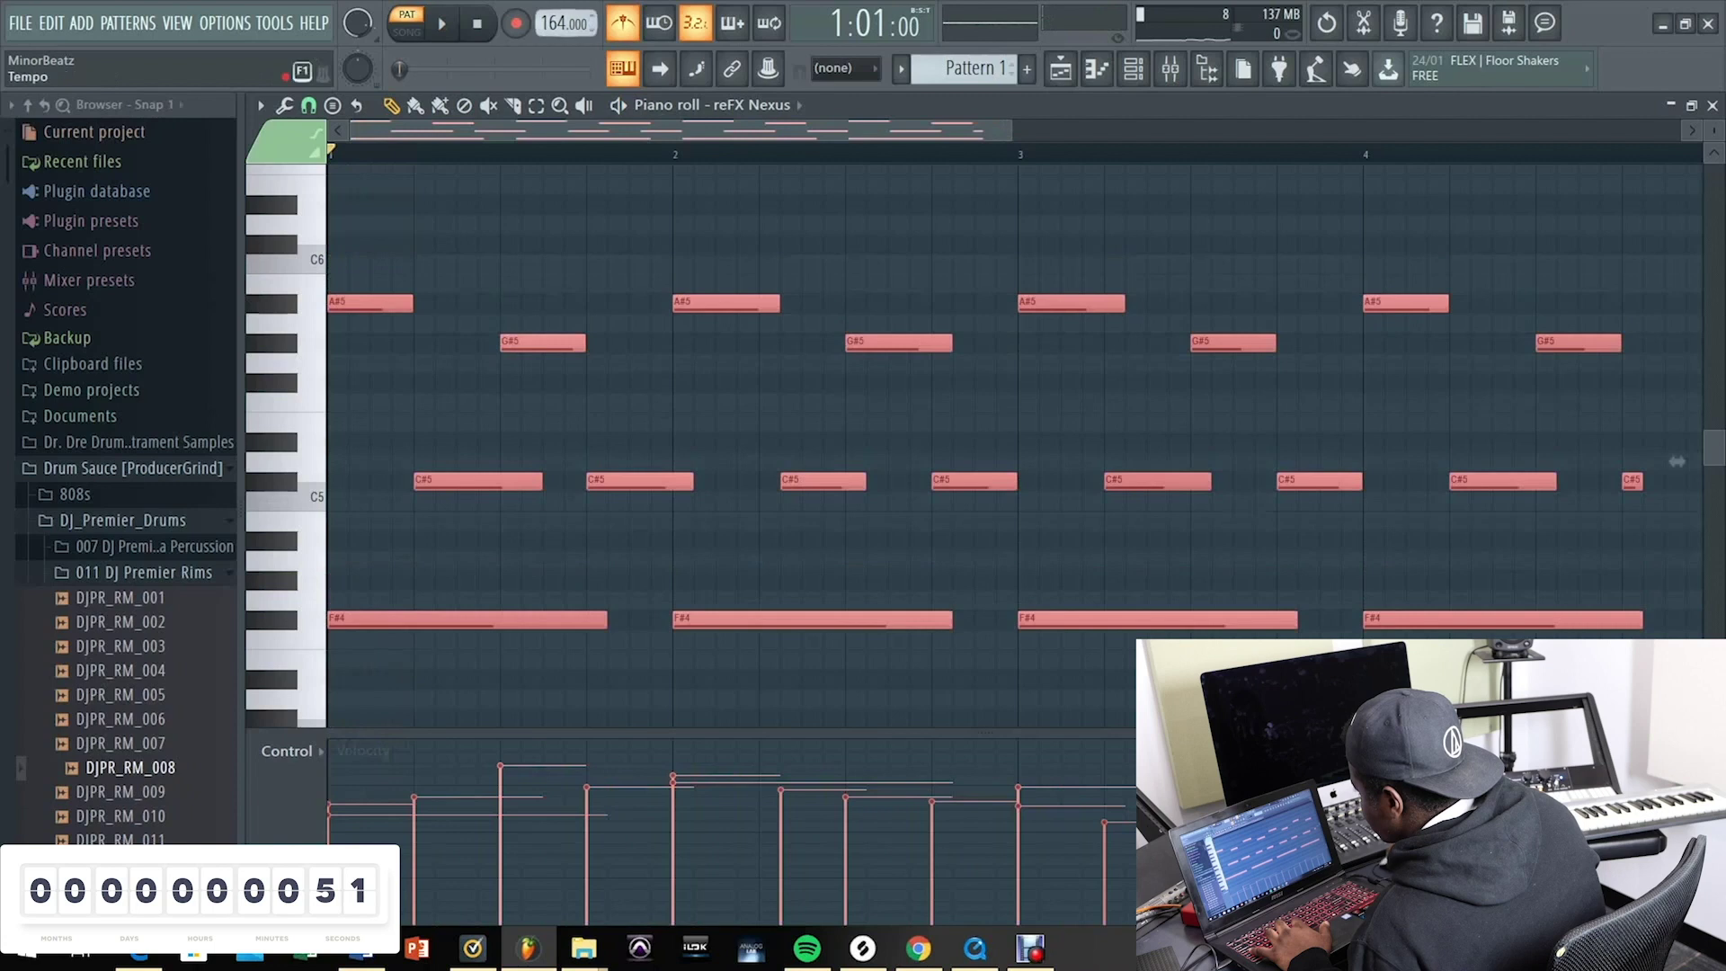
Step: Play the pattern, deselect the notes and move the first C#5 note in bar 2 one step earlier
key("space")
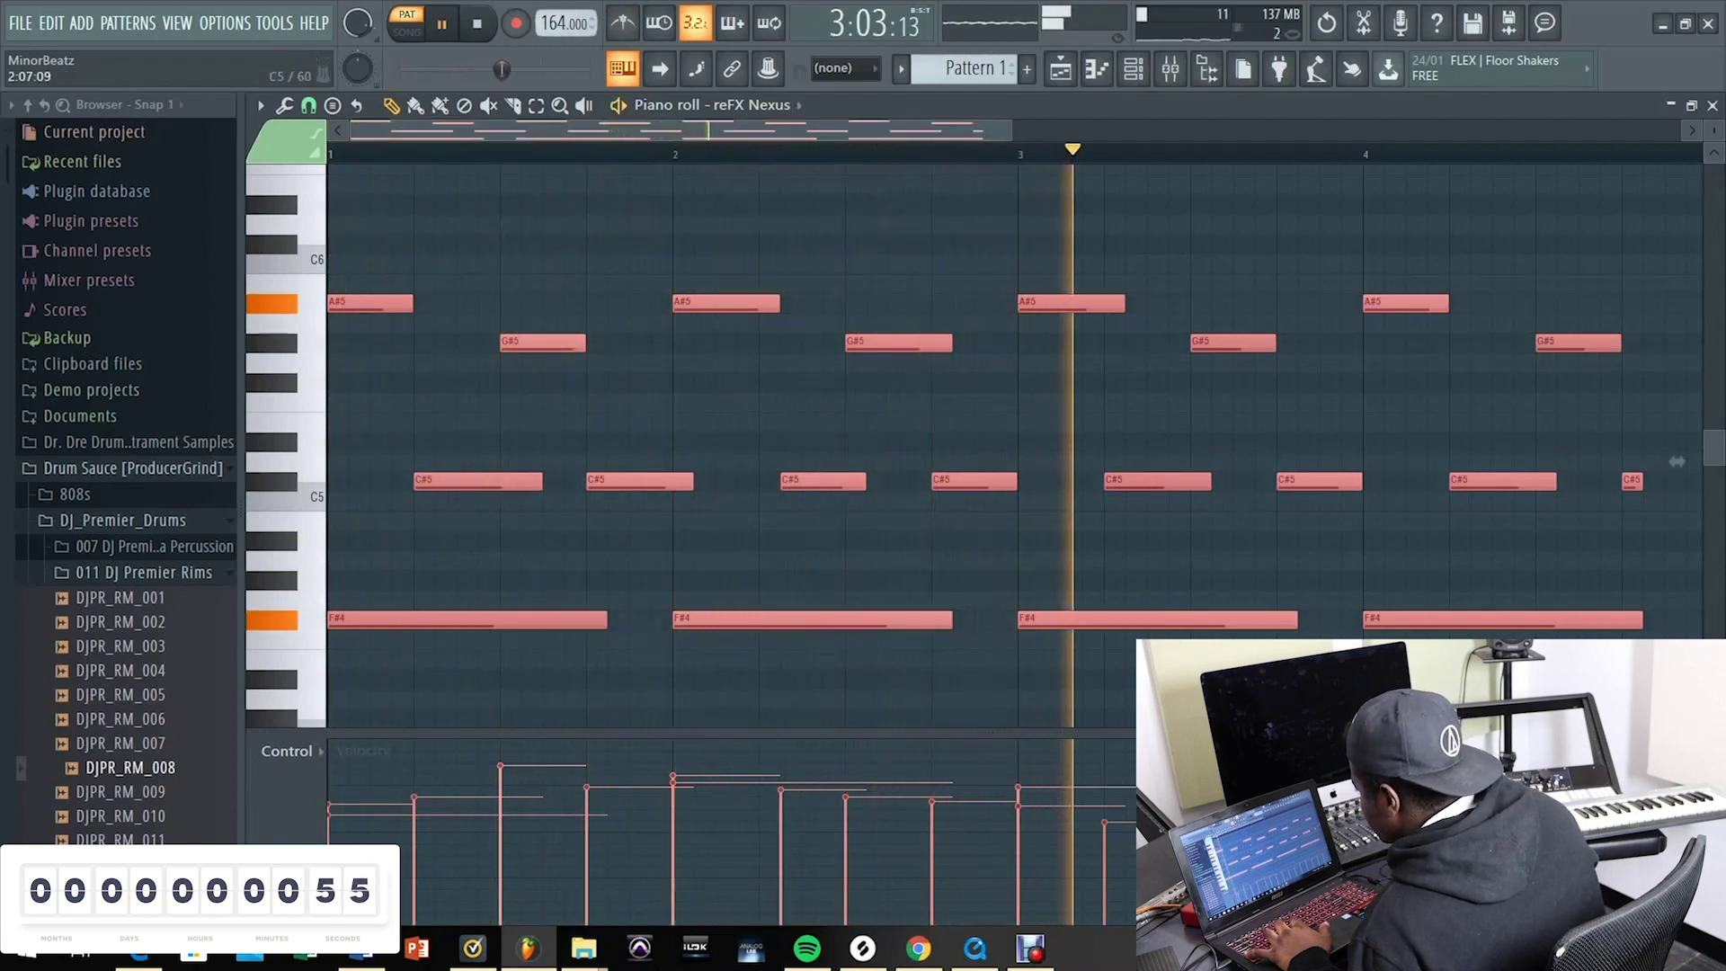
key("ctrl+d")
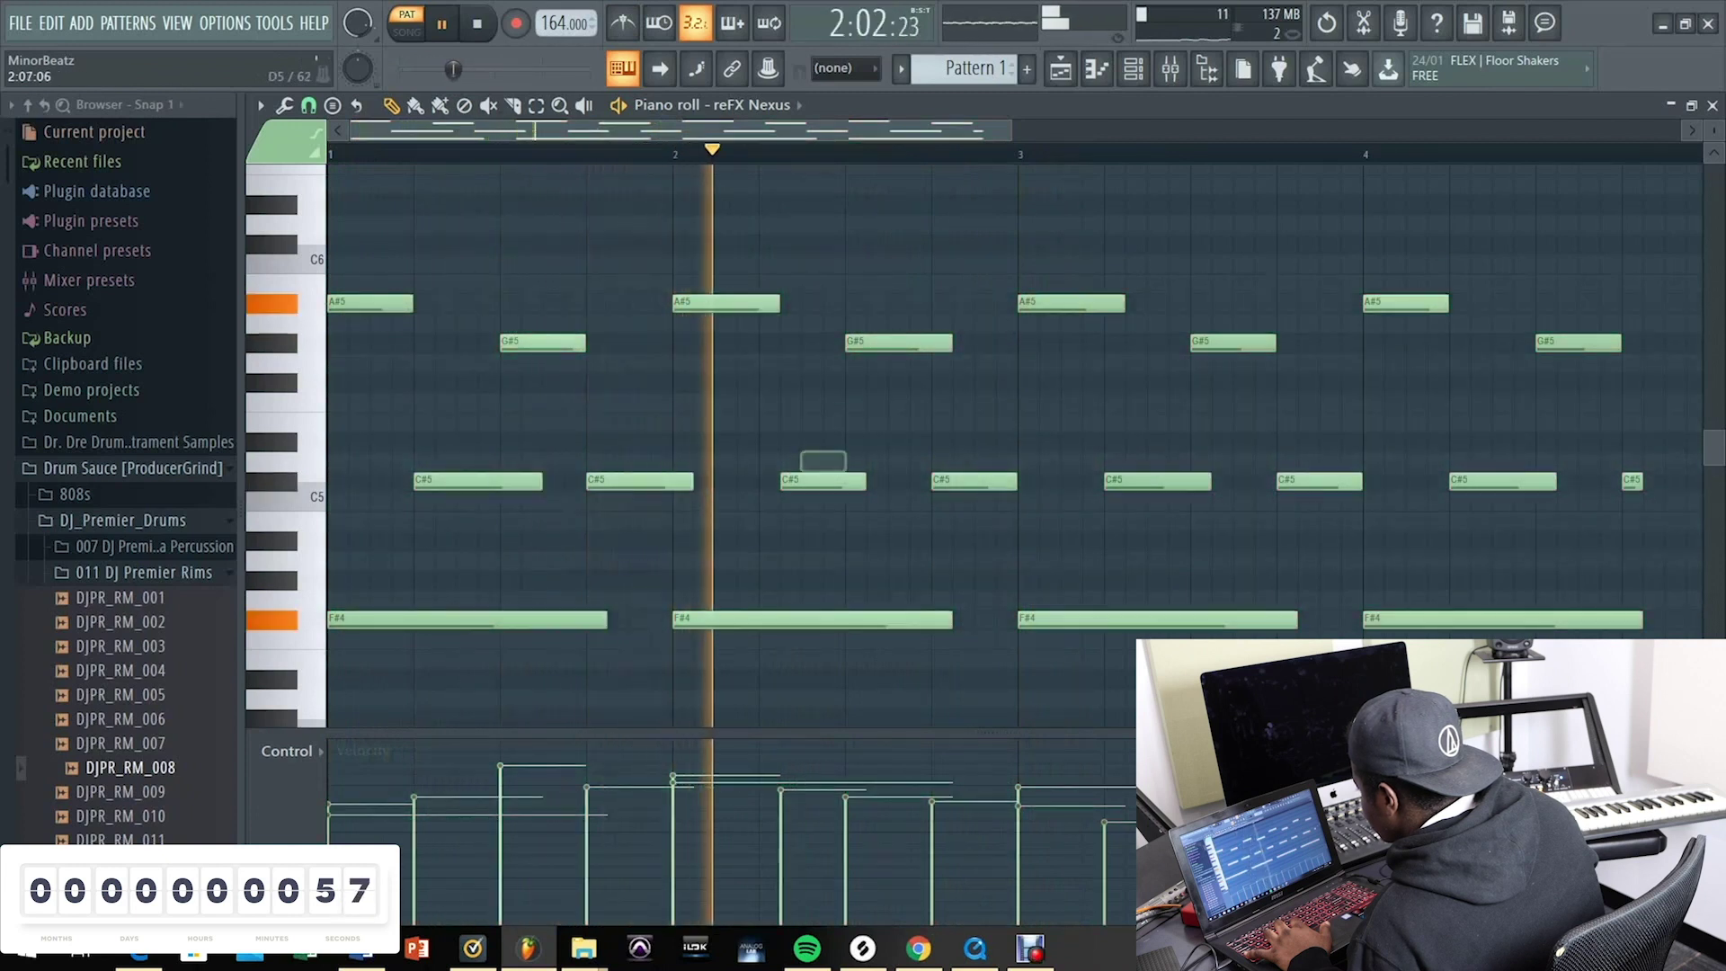
left_click_drag(822, 479, 802, 479)
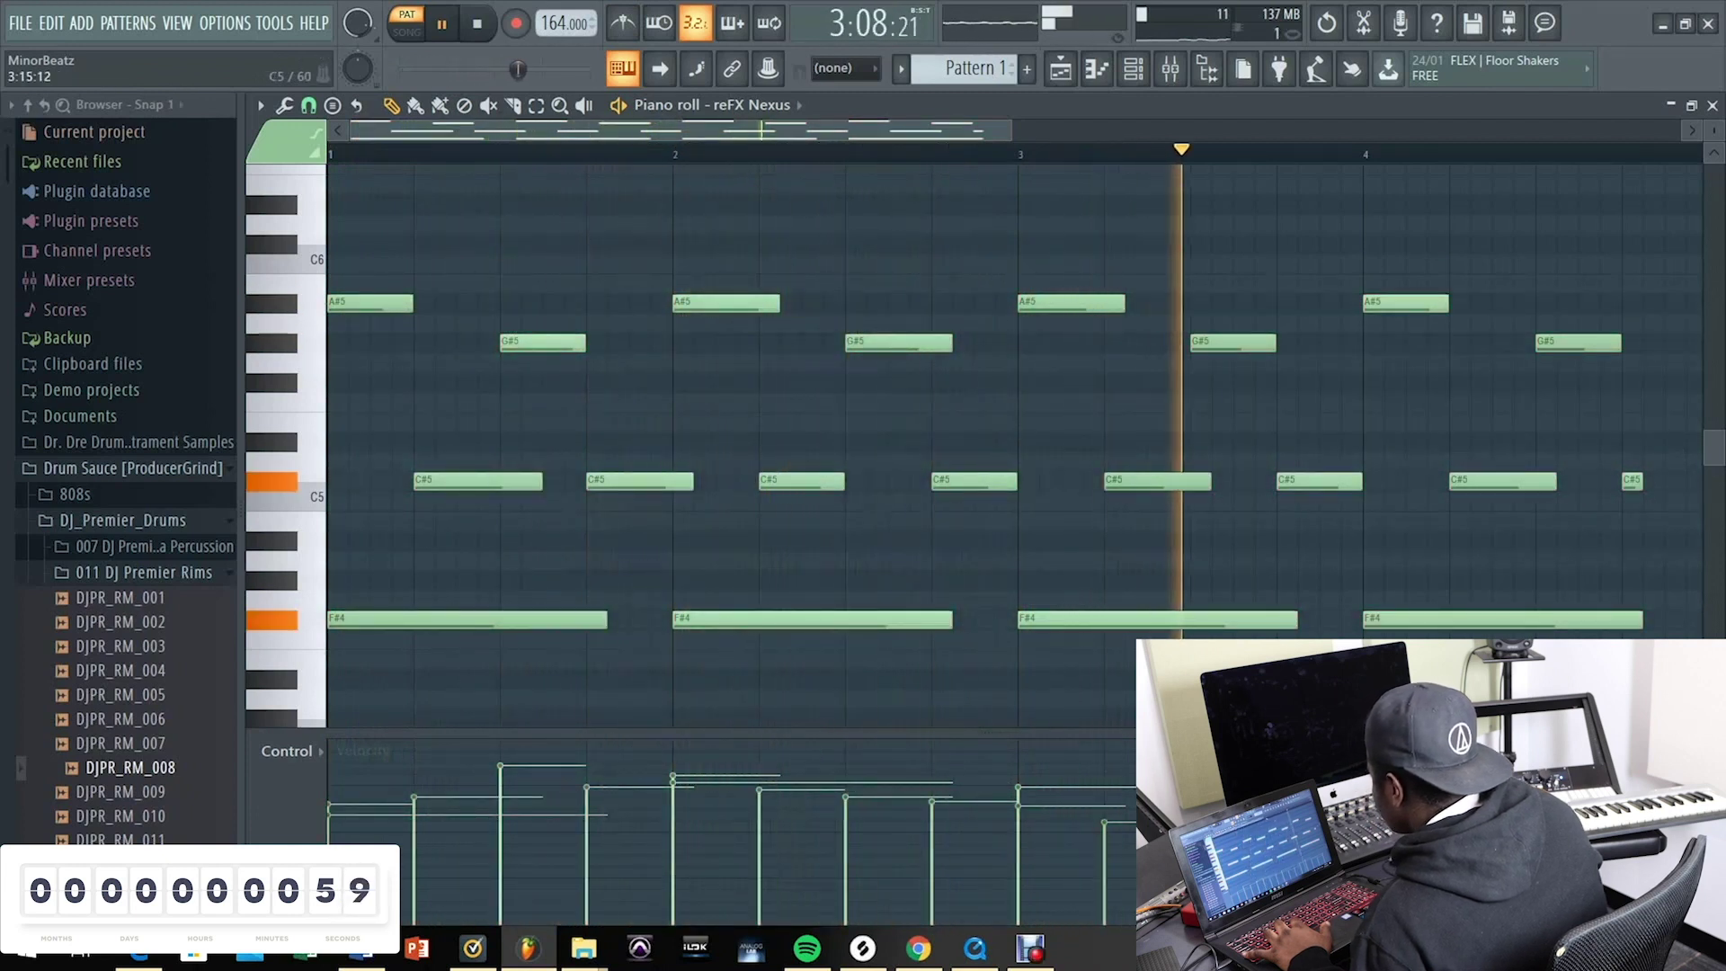
scroll(823, 130, "down", 3)
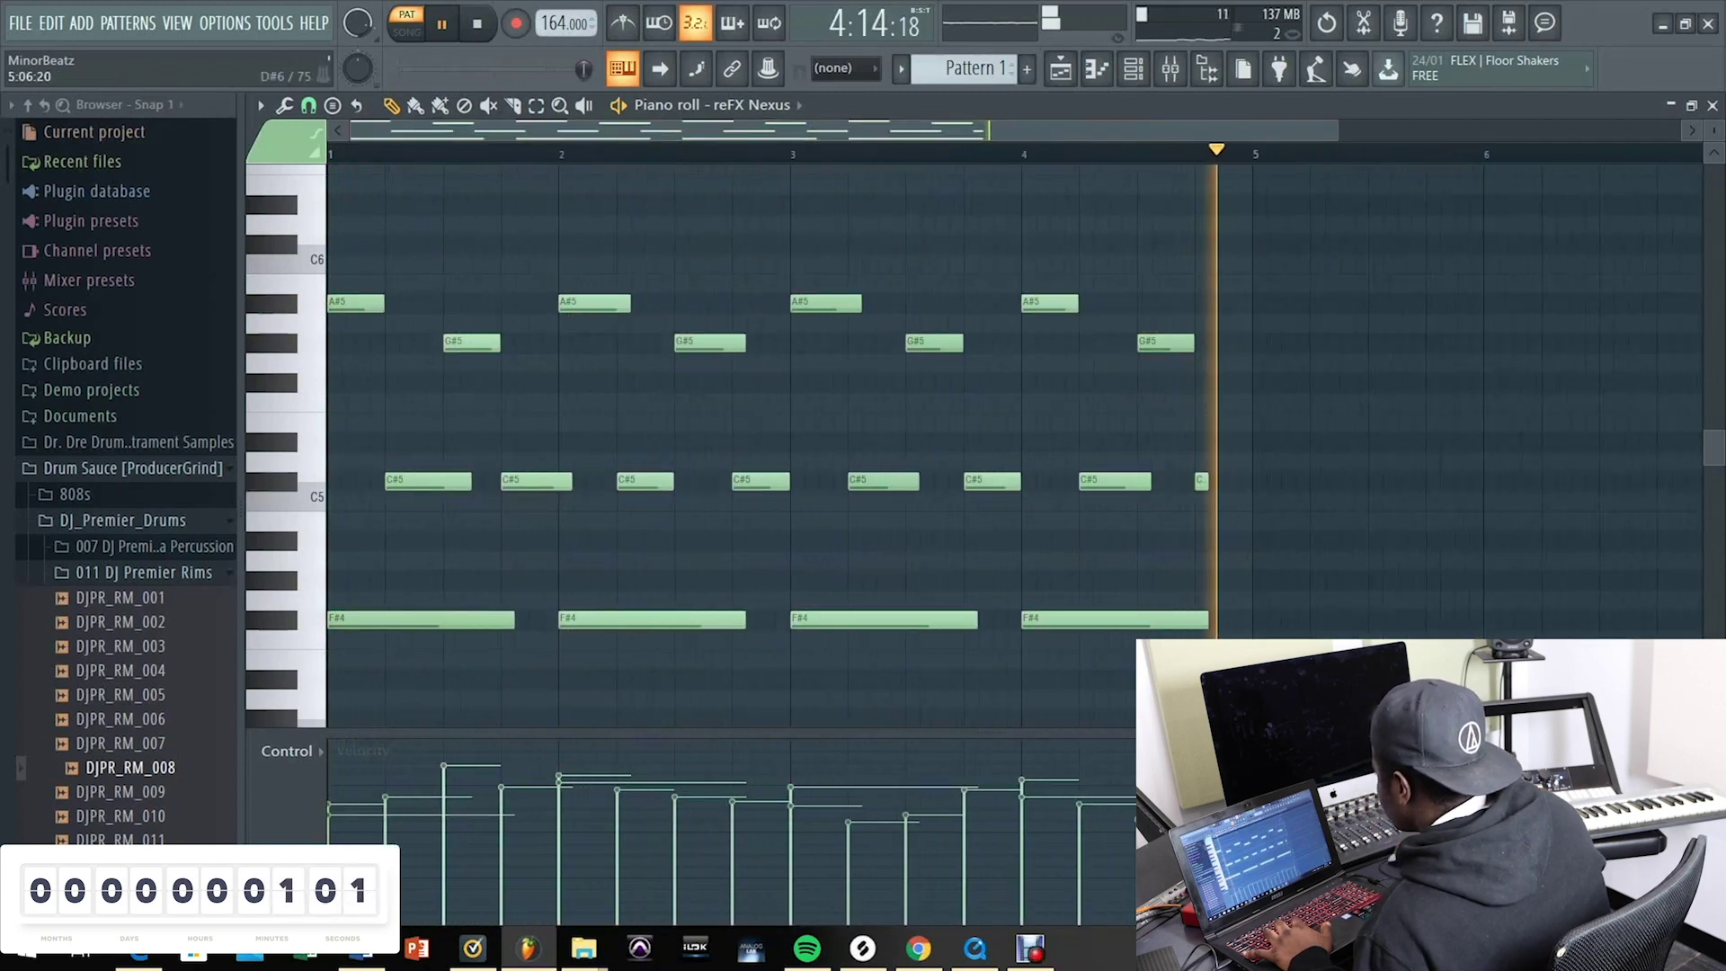
Step: Audition several reFX Nexus presets on the playing melody, load Digital Dash Pluck and close the plugin window
key("F6")
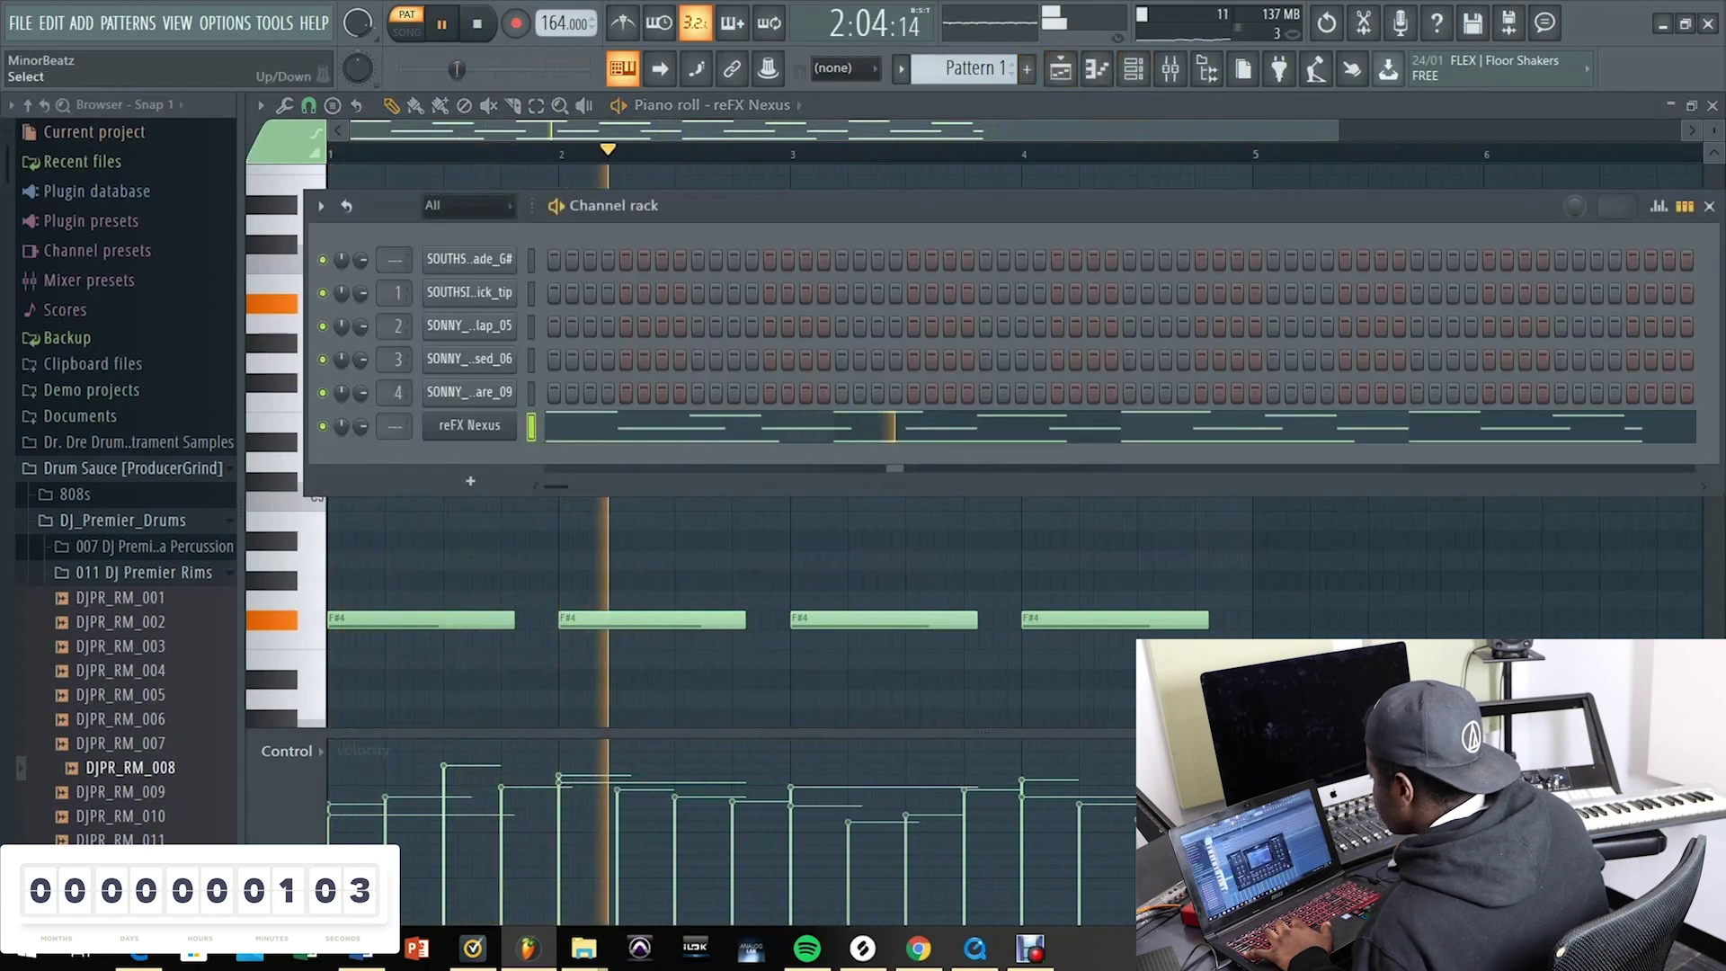
left_click(467, 426)
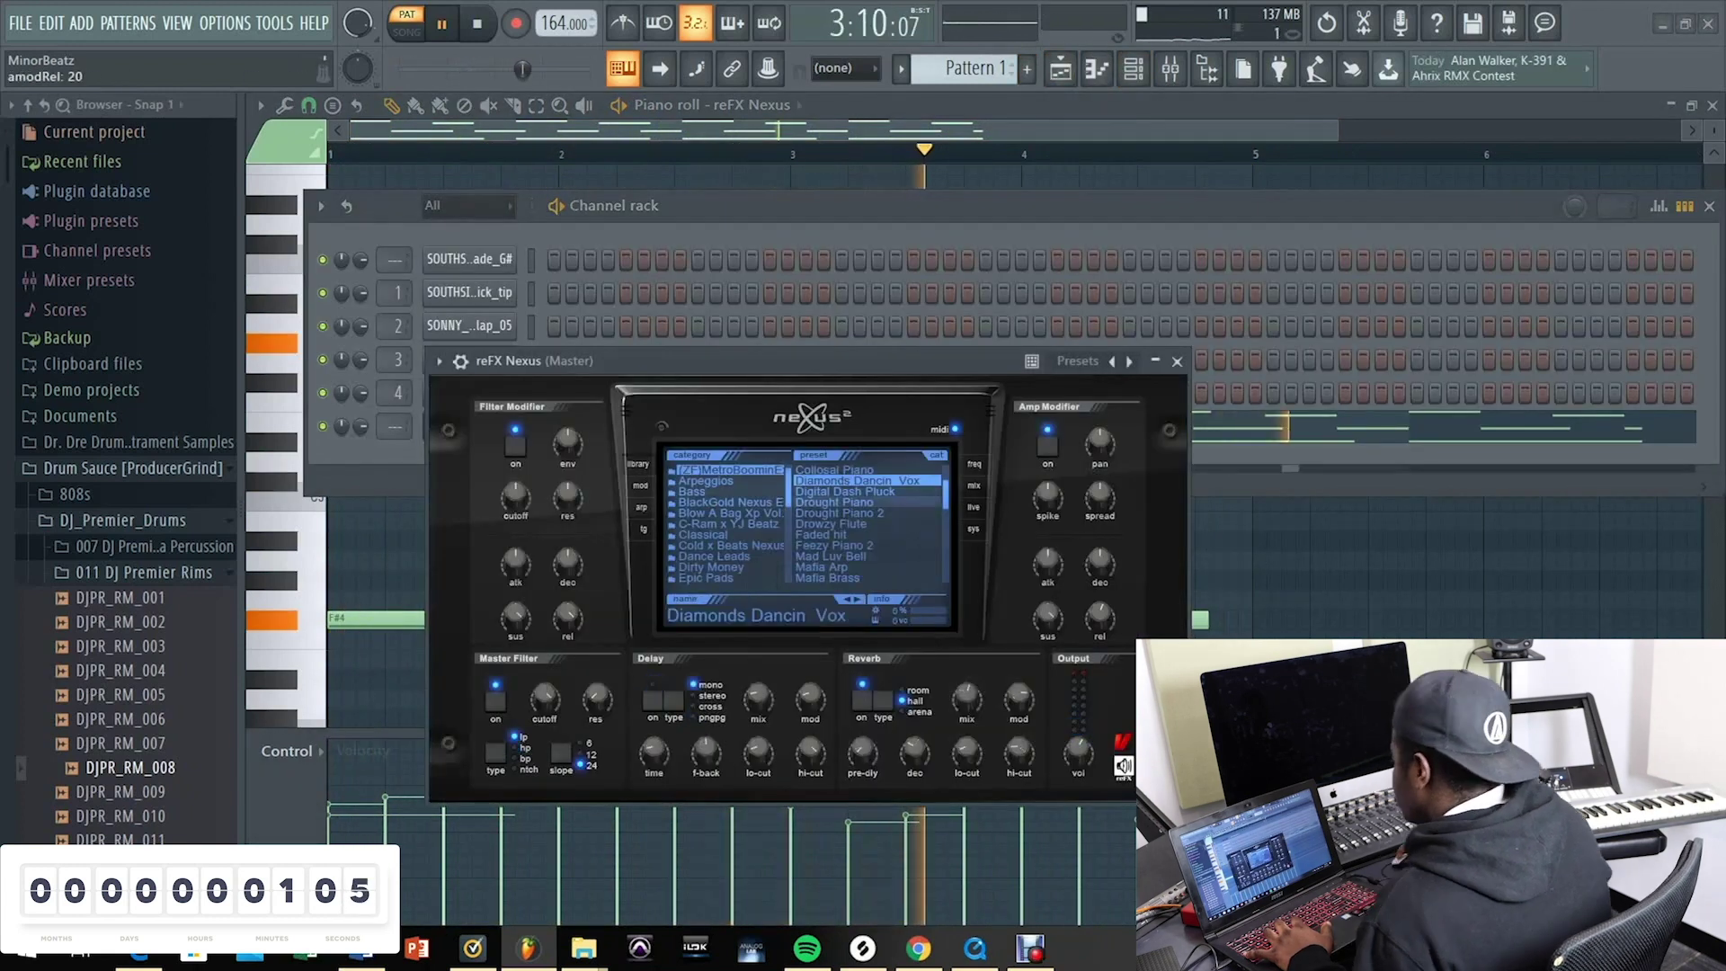
left_click(838, 513)
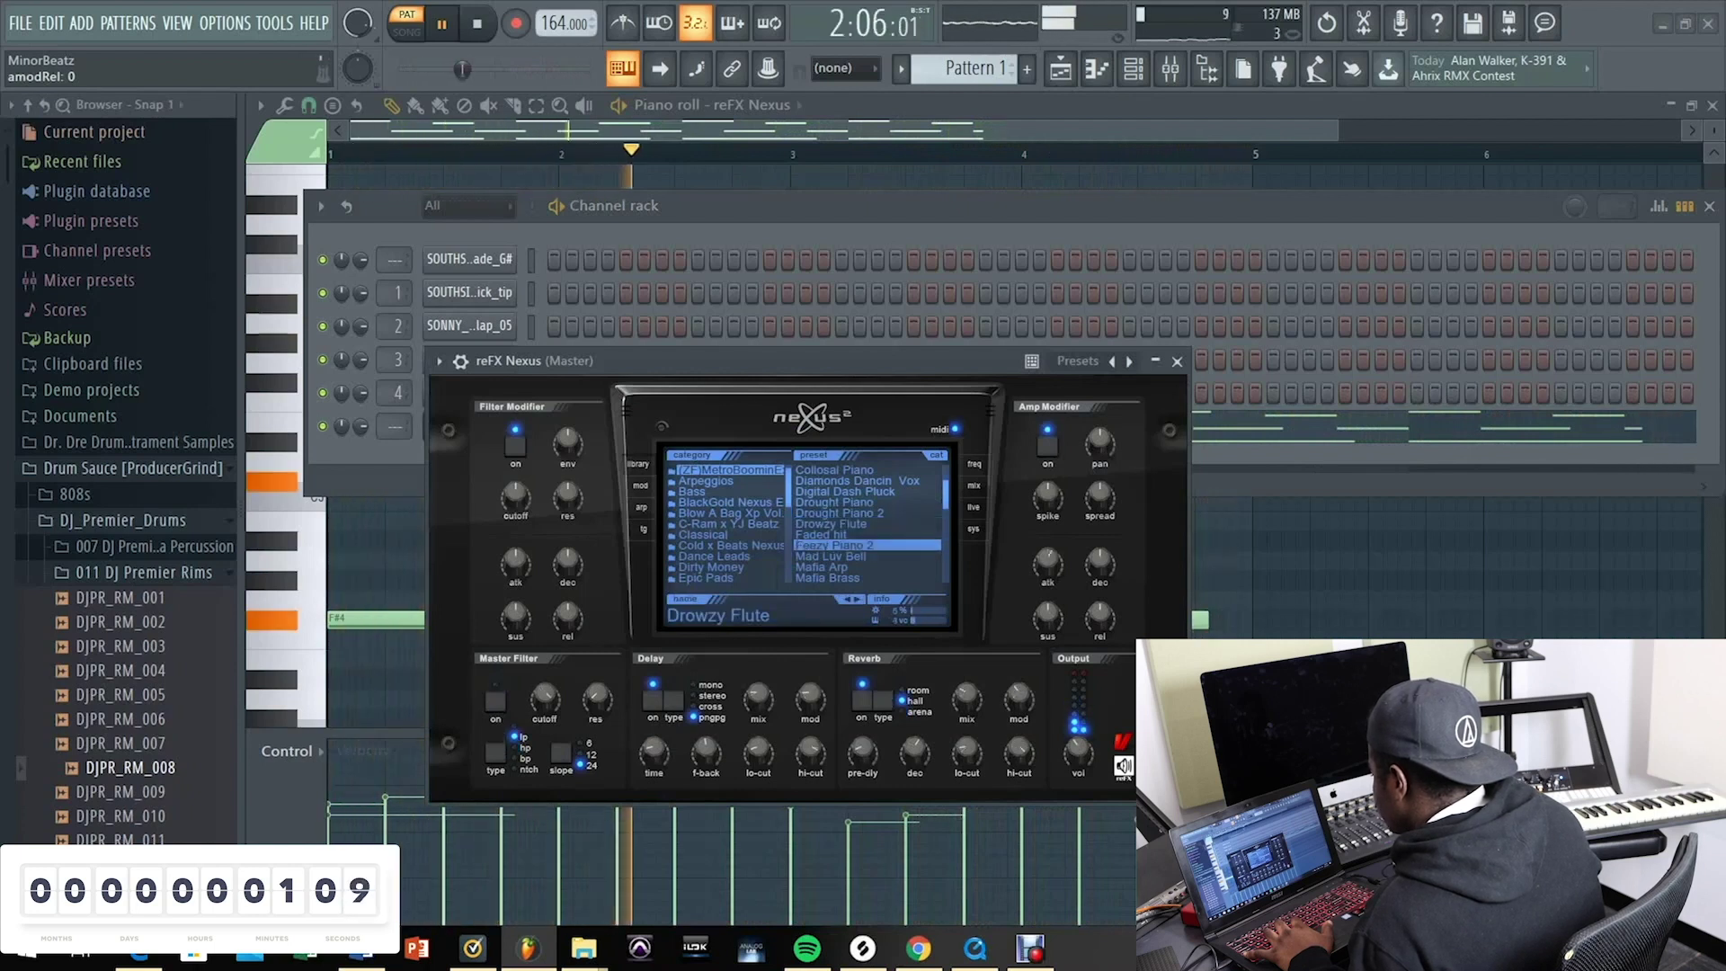
left_click(834, 544)
left_click(831, 556)
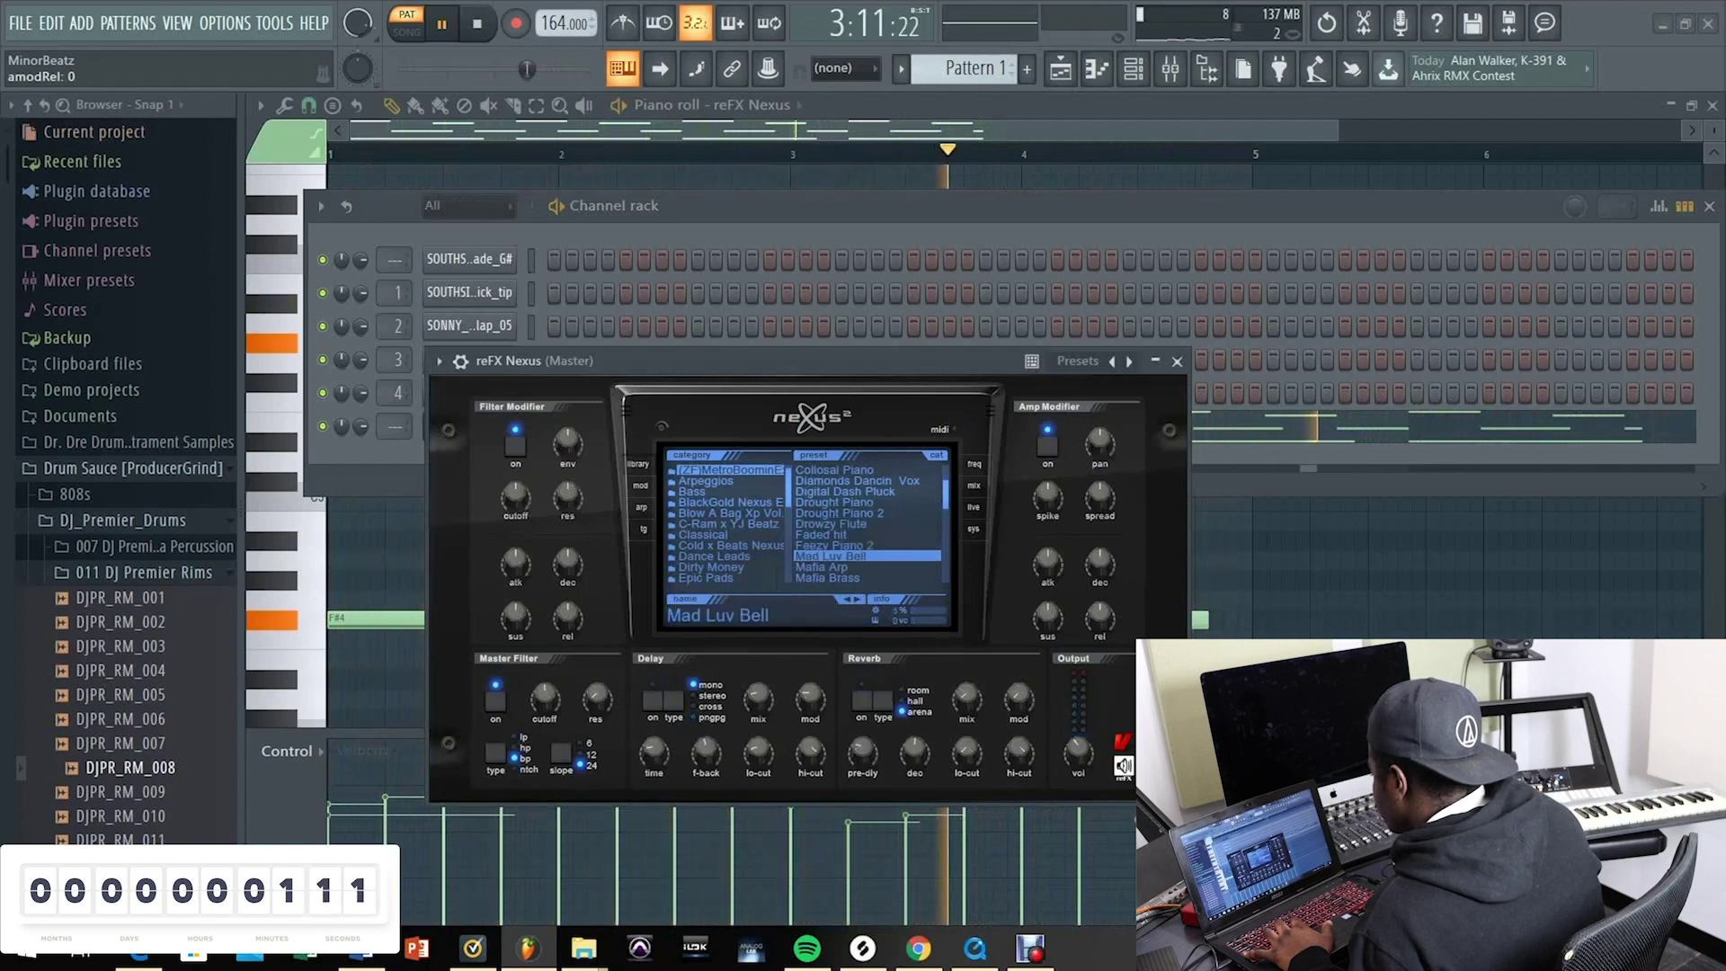
left_click(827, 577)
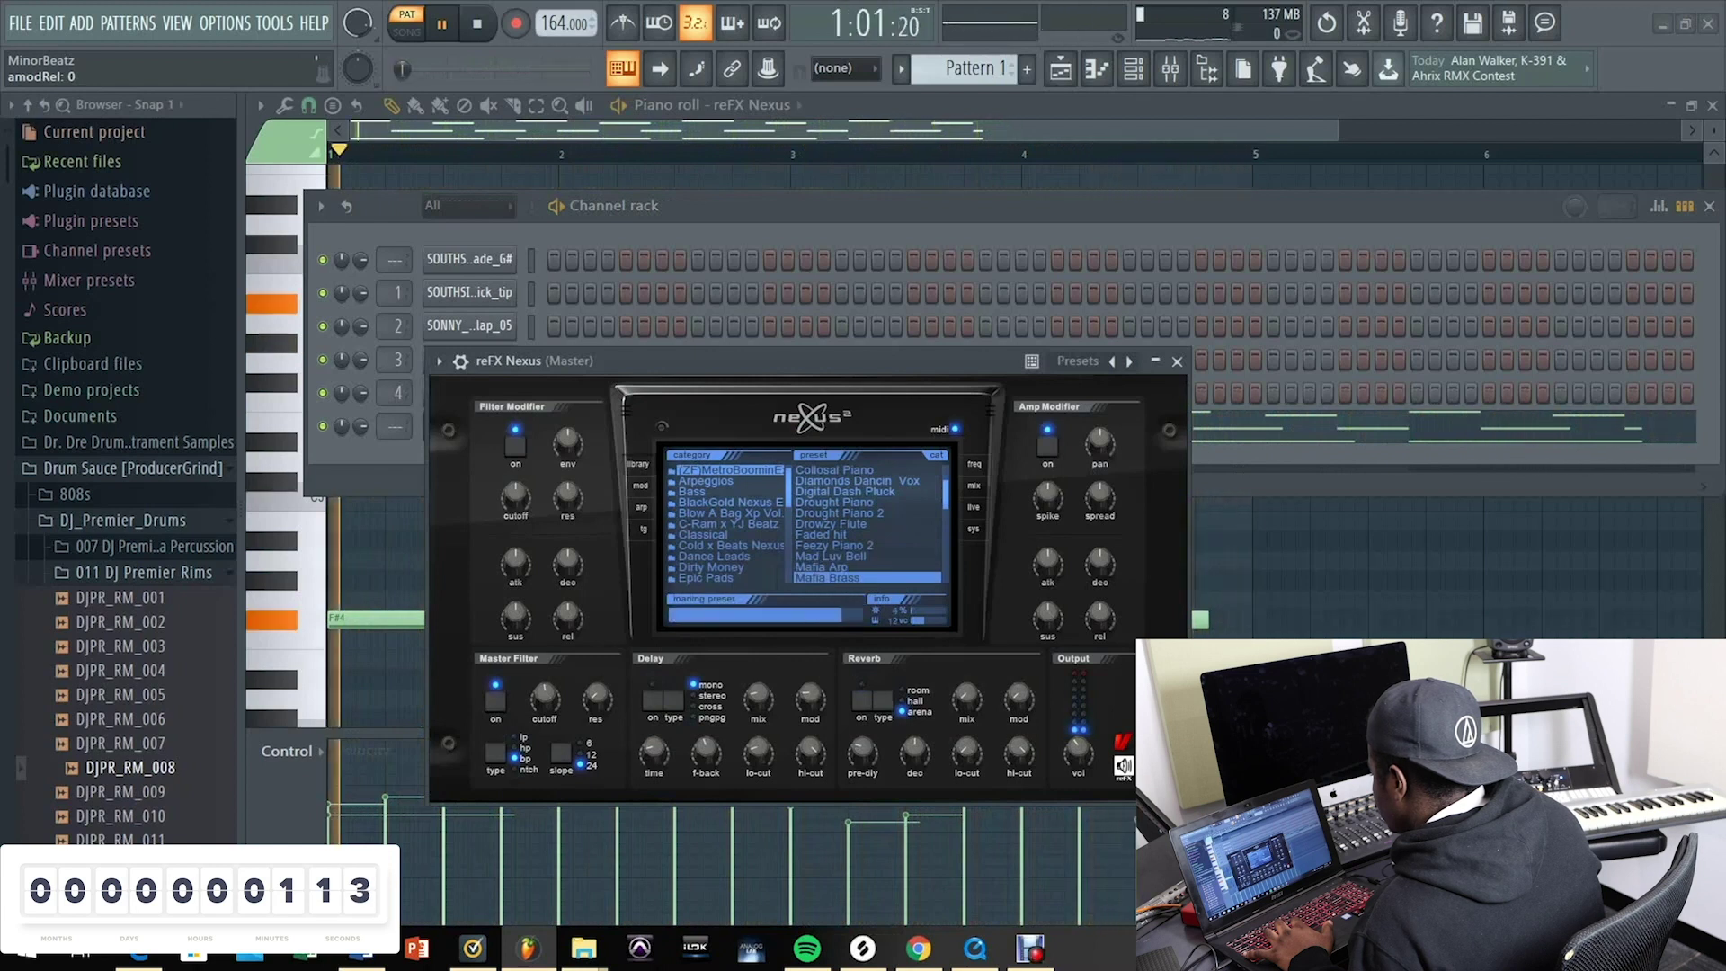
left_click(856, 480)
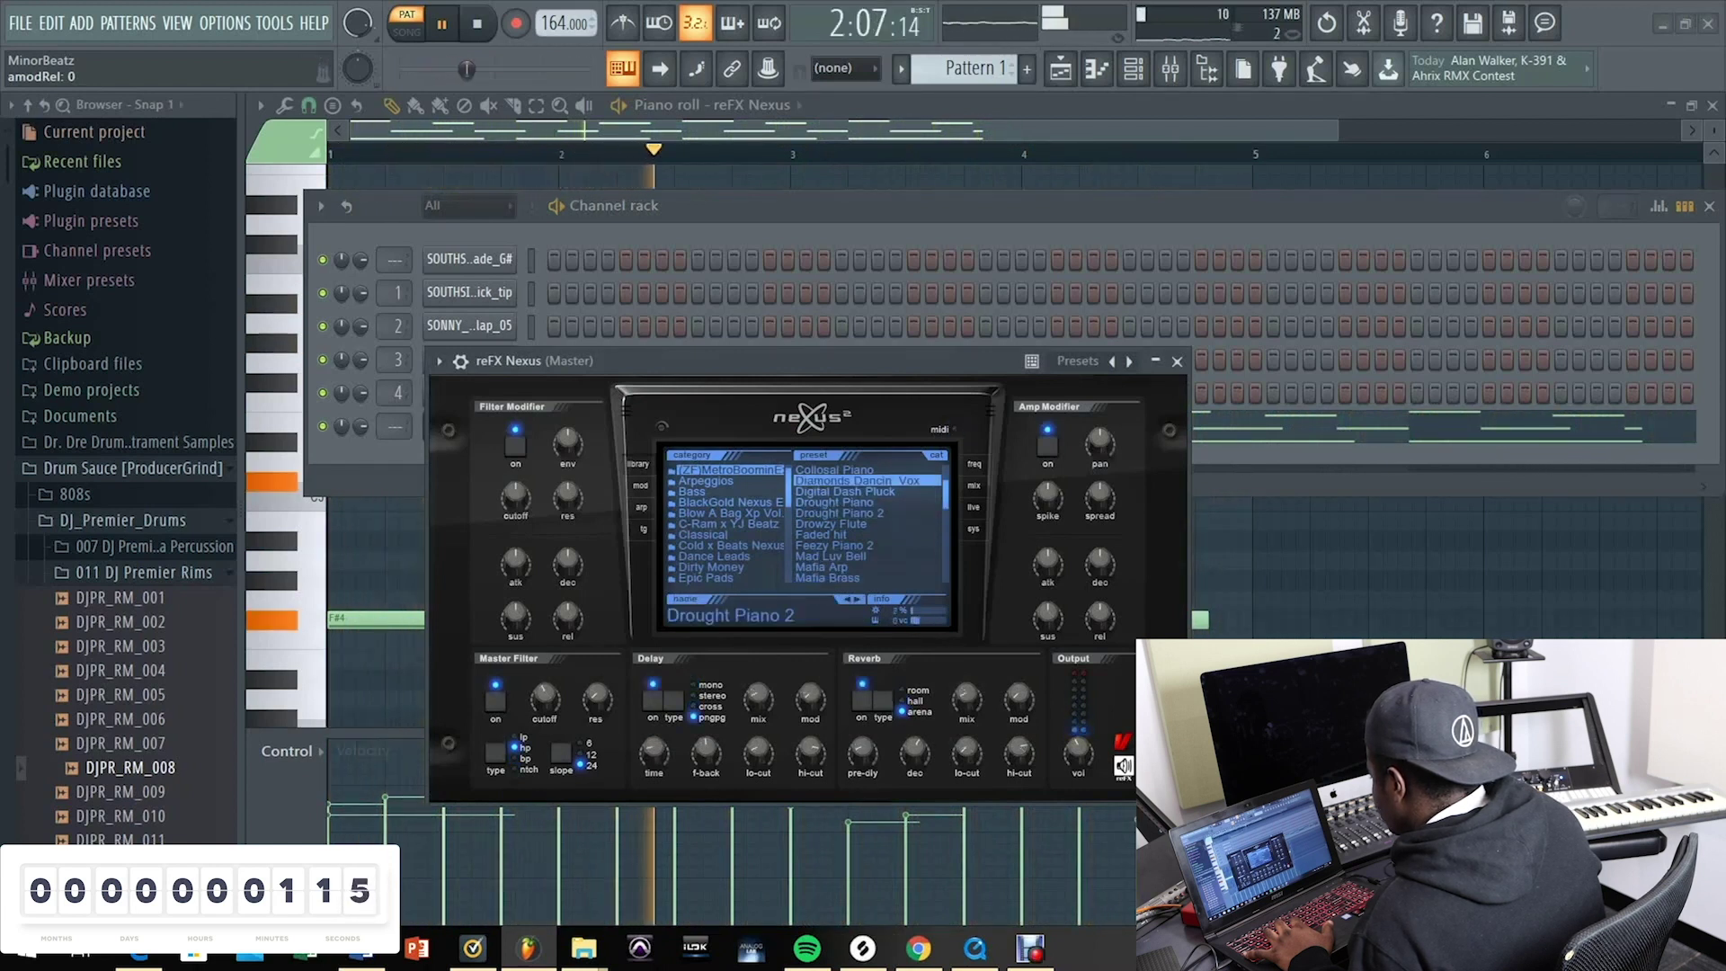
scroll(868, 521, "up", 2)
left_click(838, 491)
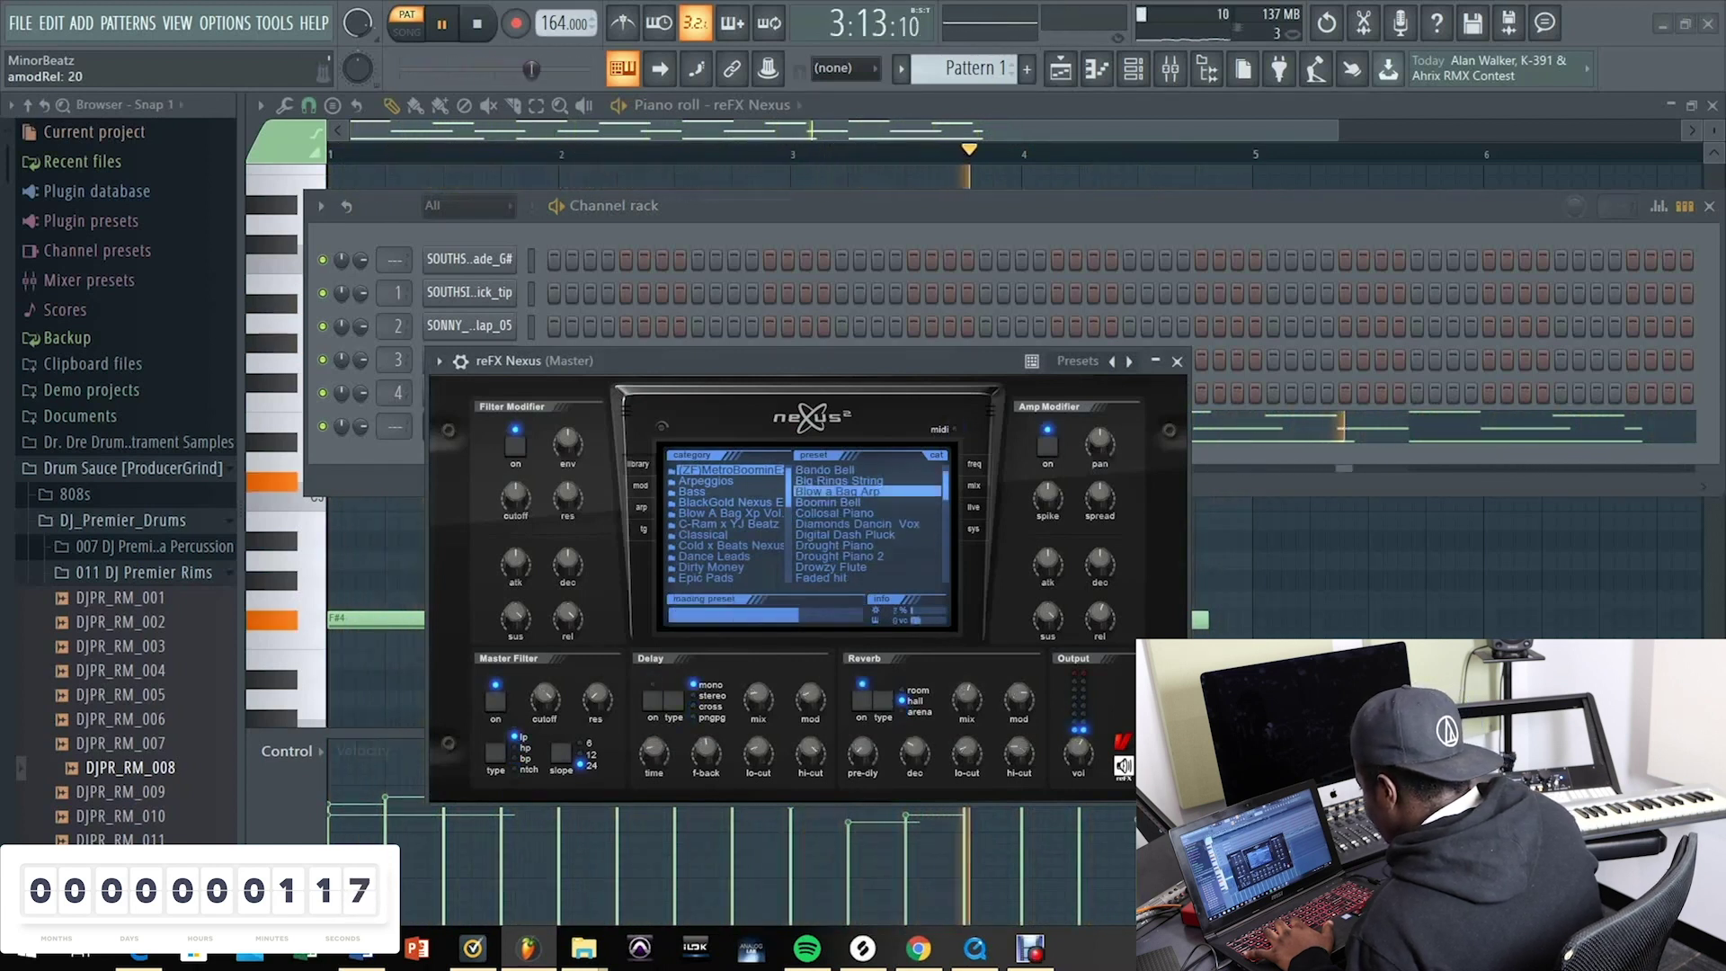
left_click(834, 512)
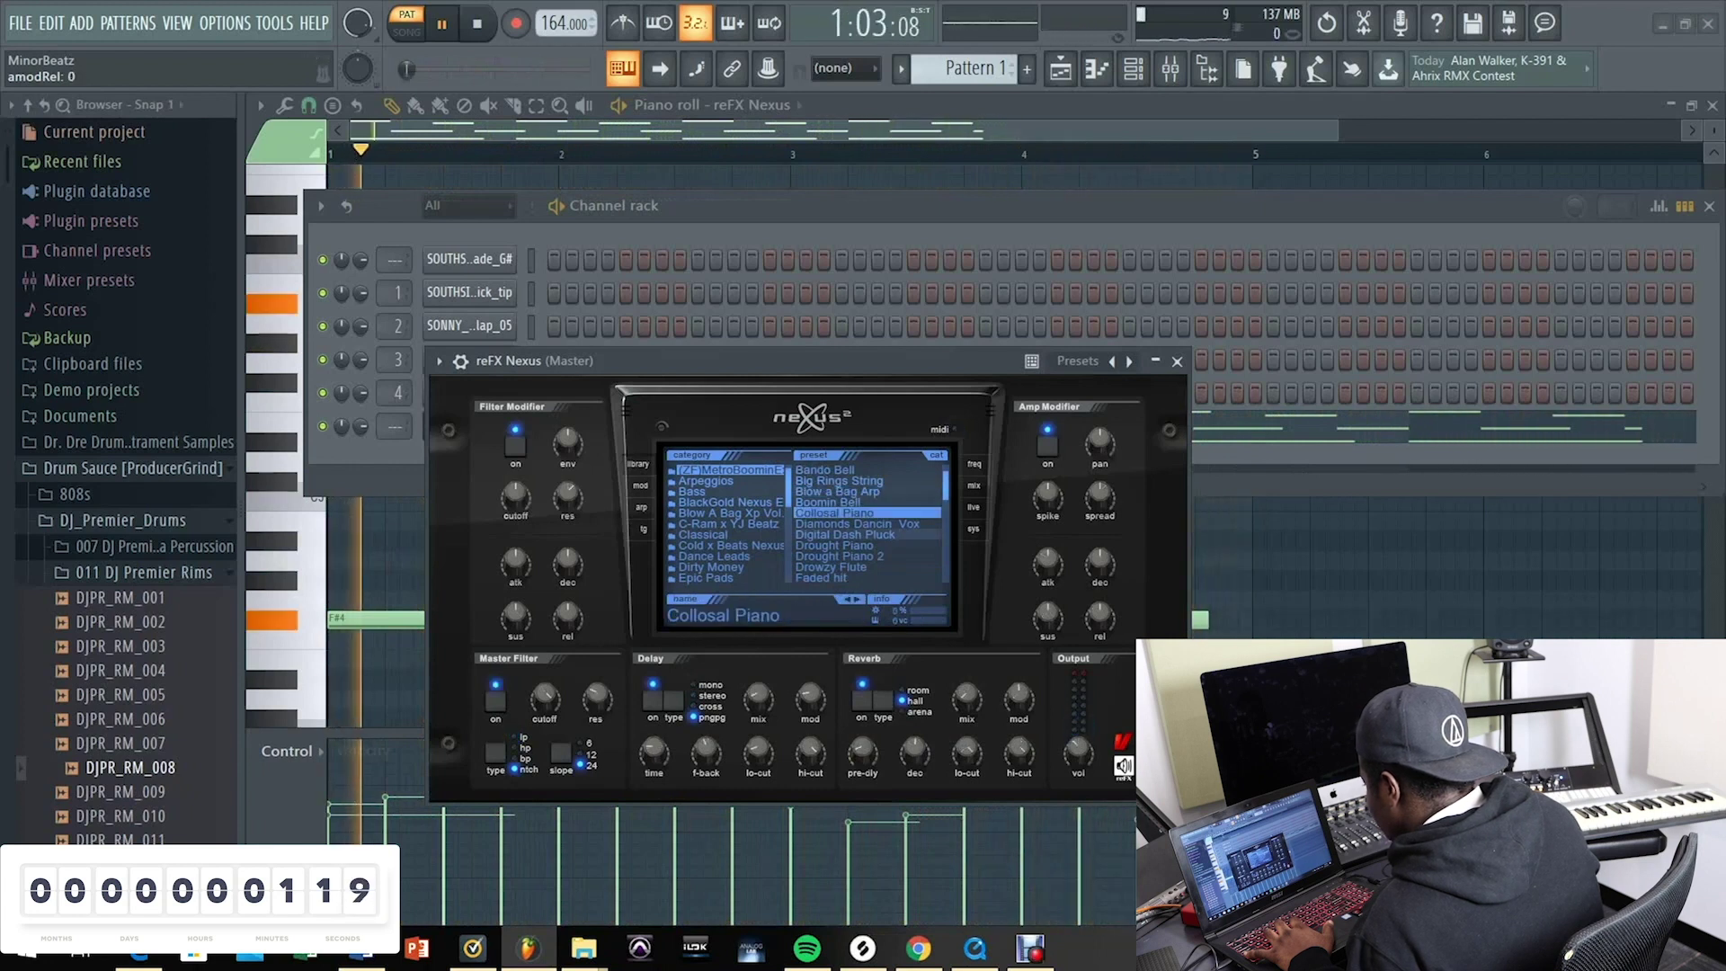
left_click(845, 523)
left_click(845, 534)
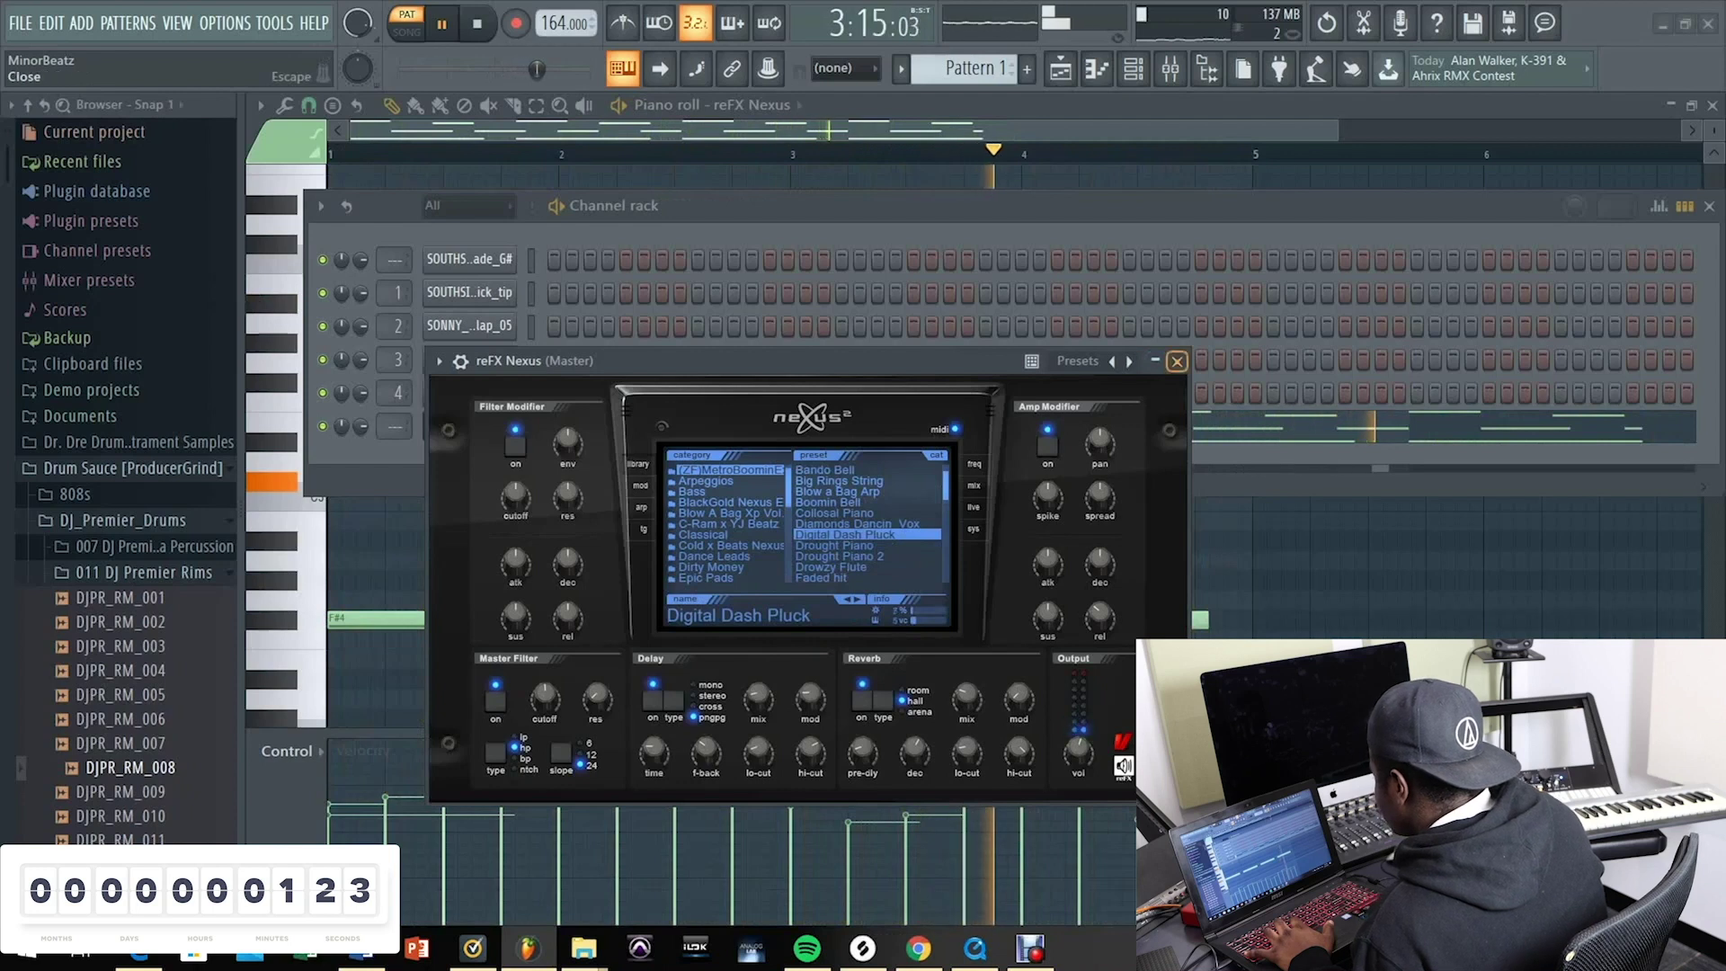
key("Escape")
Step: Place Pattern 1 on Track 1 at bar 1 of the playlist and bring back the channel rack
key("F5")
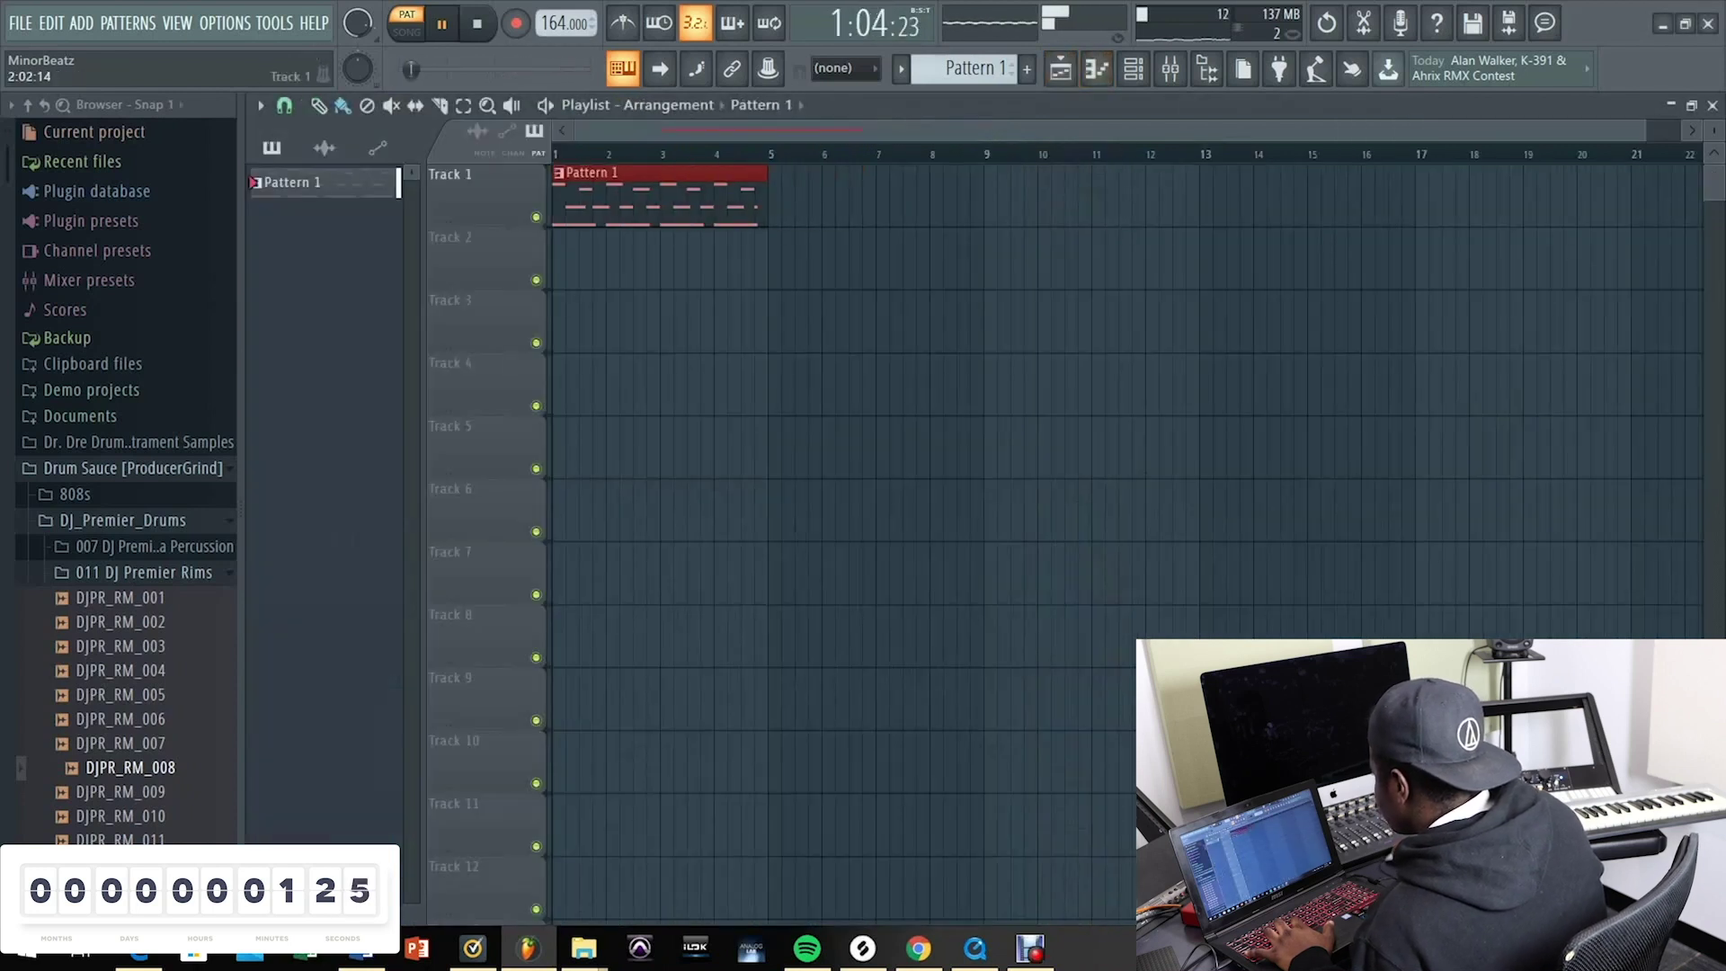
left_click(1096, 69)
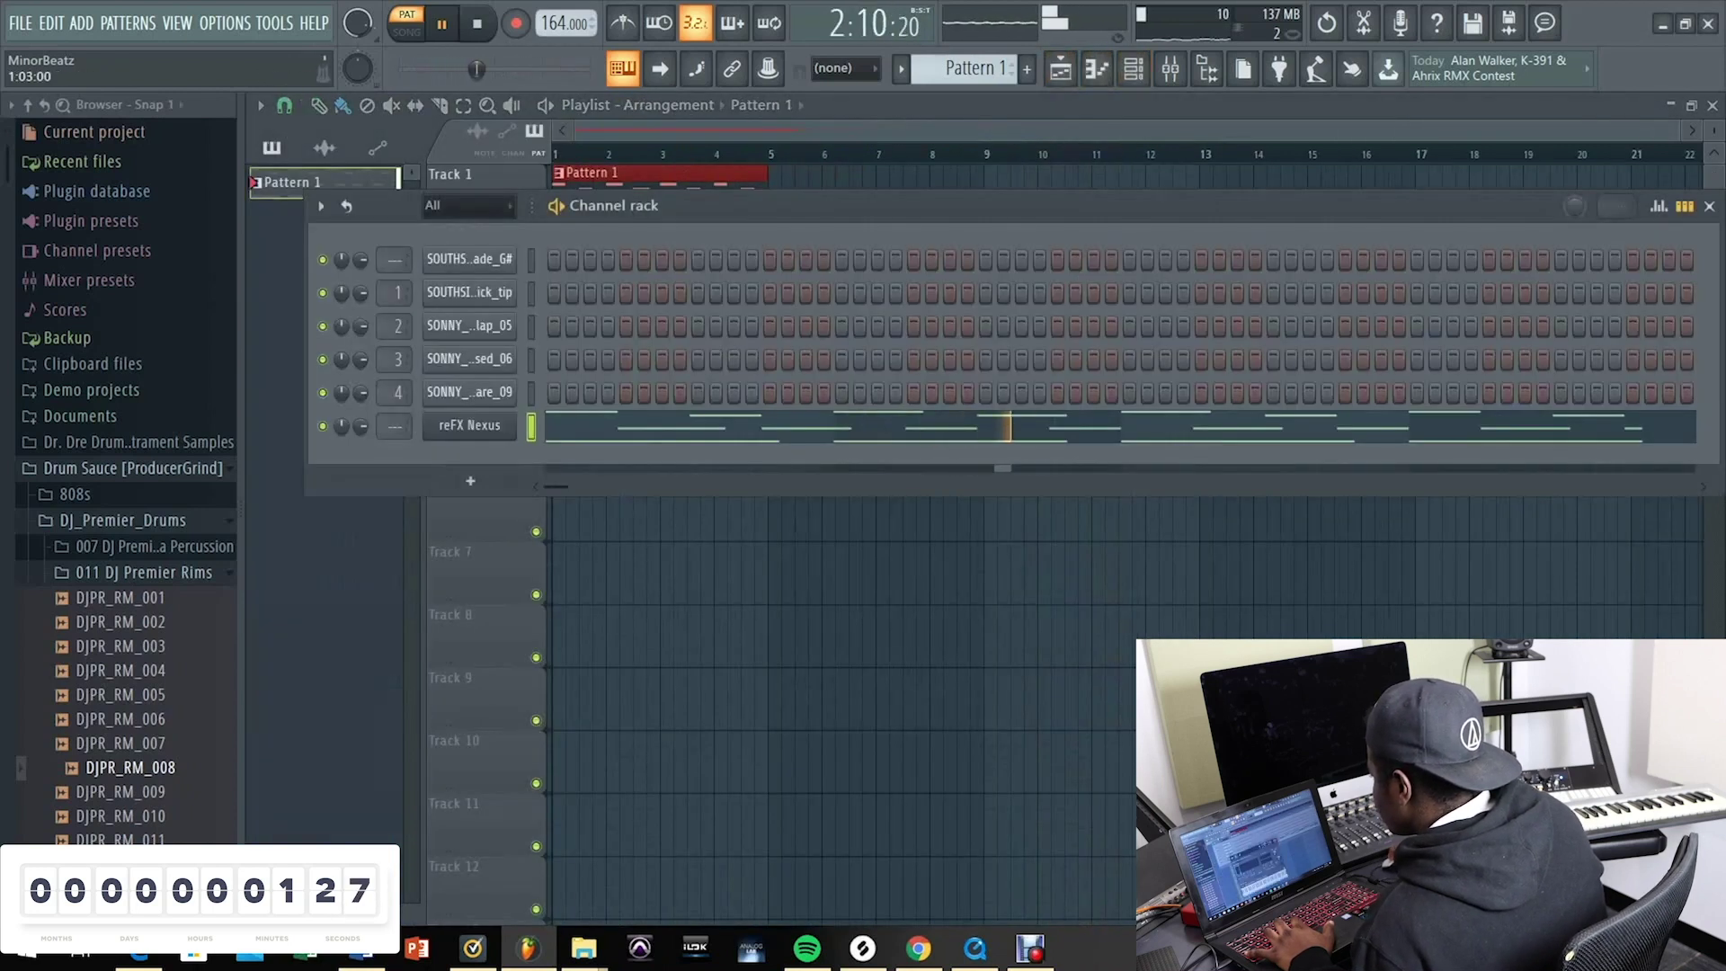
Step: Inspect the sampler settings of the 808 and clap channels, and move the channel rack lower over the playlist
left_click(469, 258)
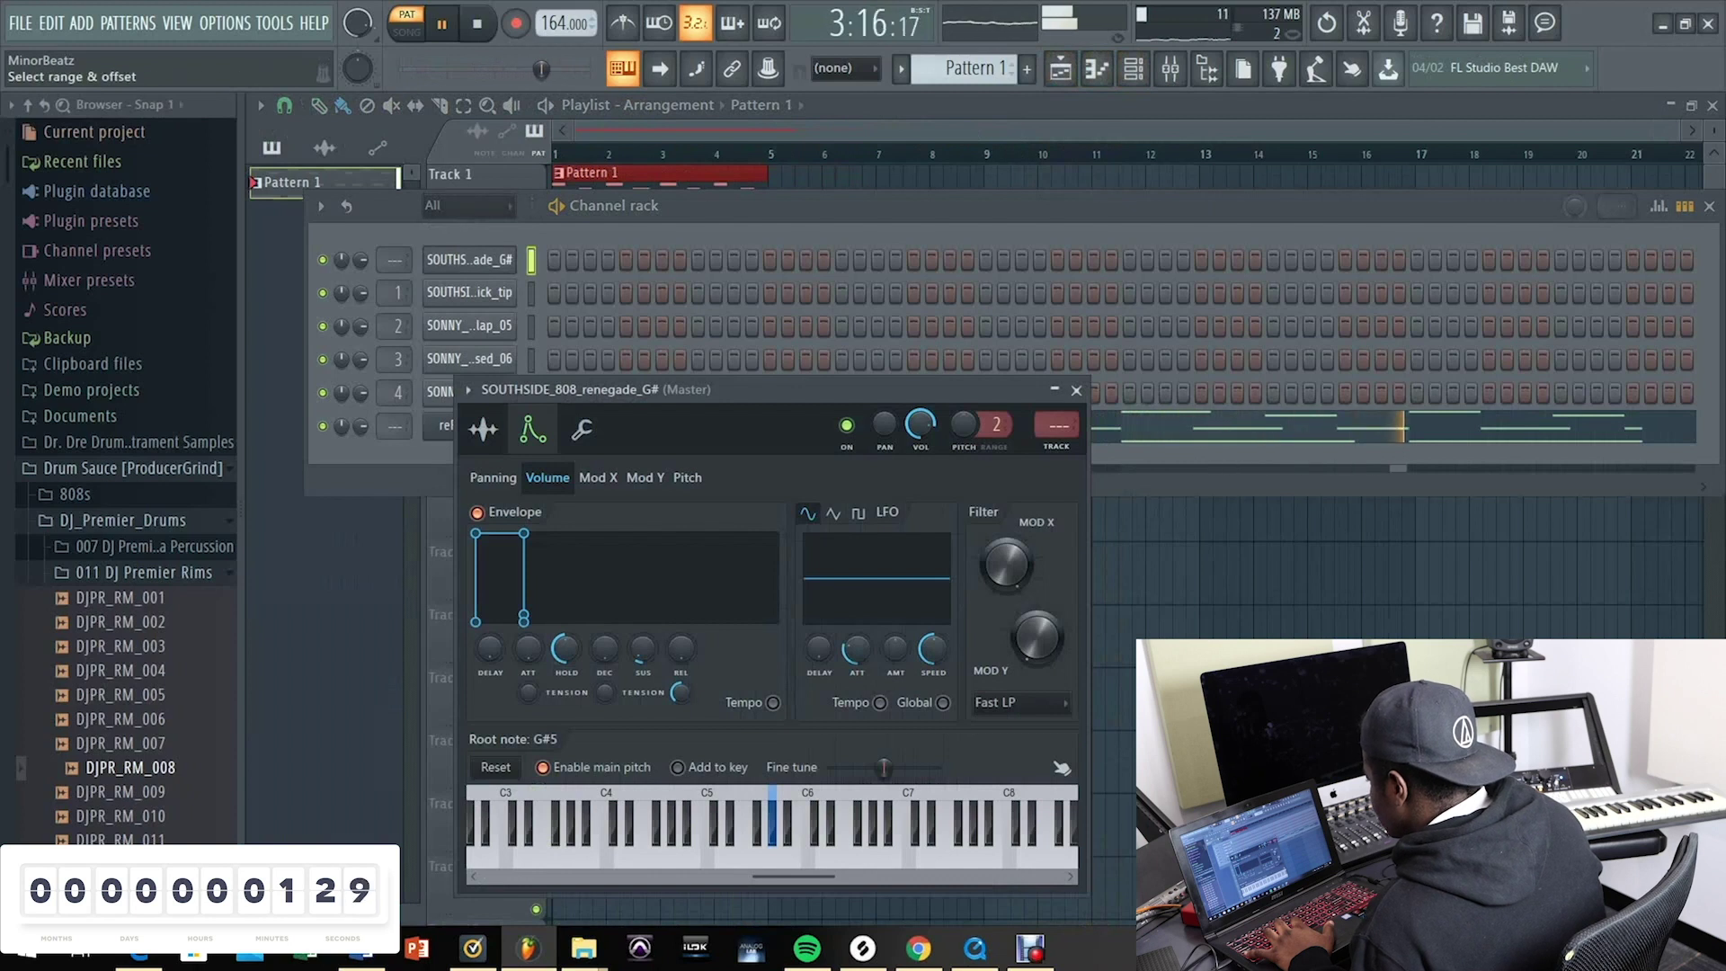
left_click(469, 326)
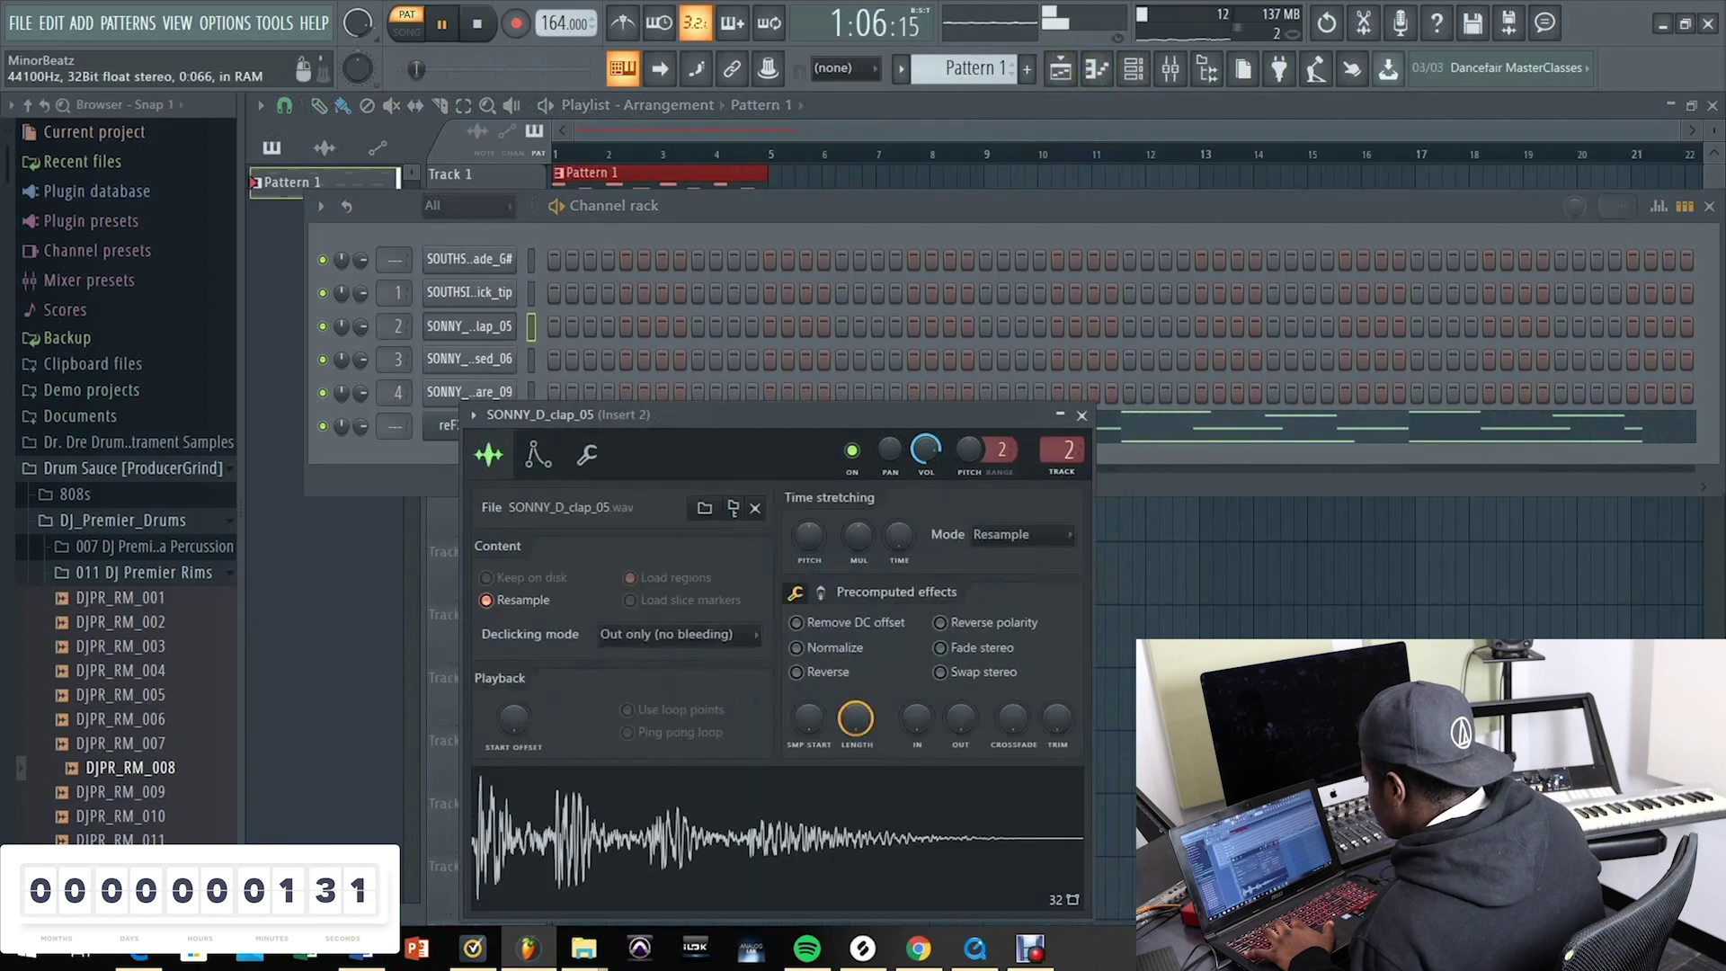
left_click_drag(530, 205, 558, 273)
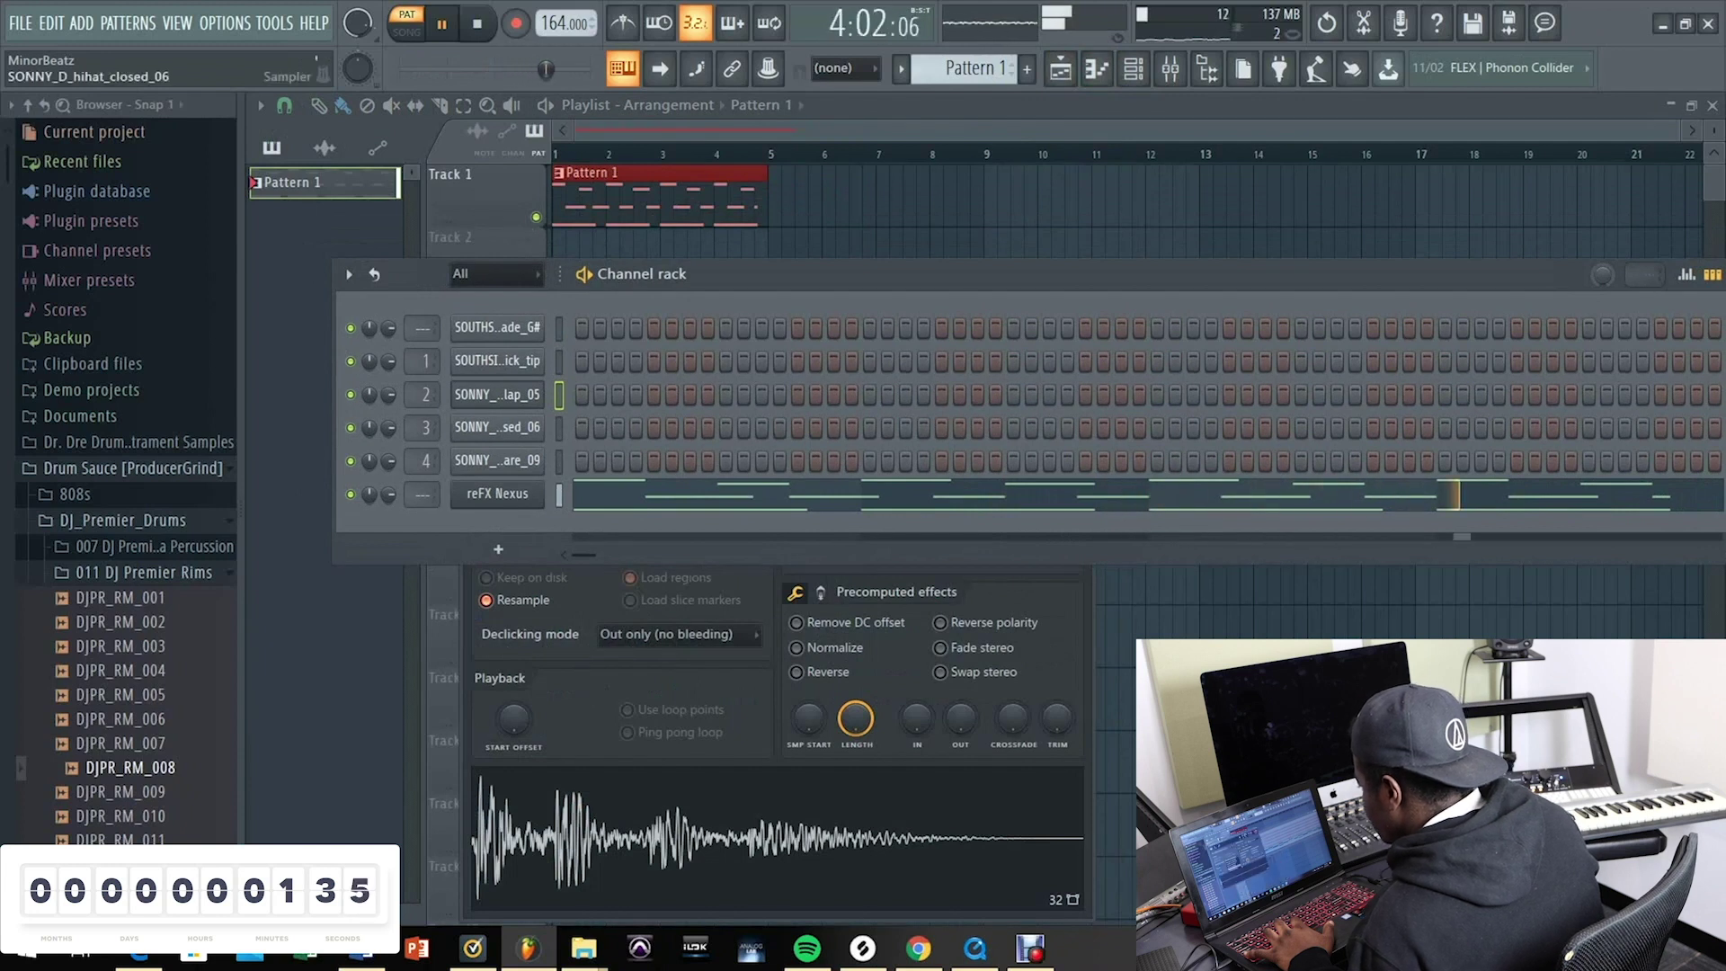
Step: Fill the SONNY_D_hihat_closed_06 channel with a hit every 2 steps and audition the pattern
left_click(497, 427)
left_click(475, 428)
left_click(467, 436)
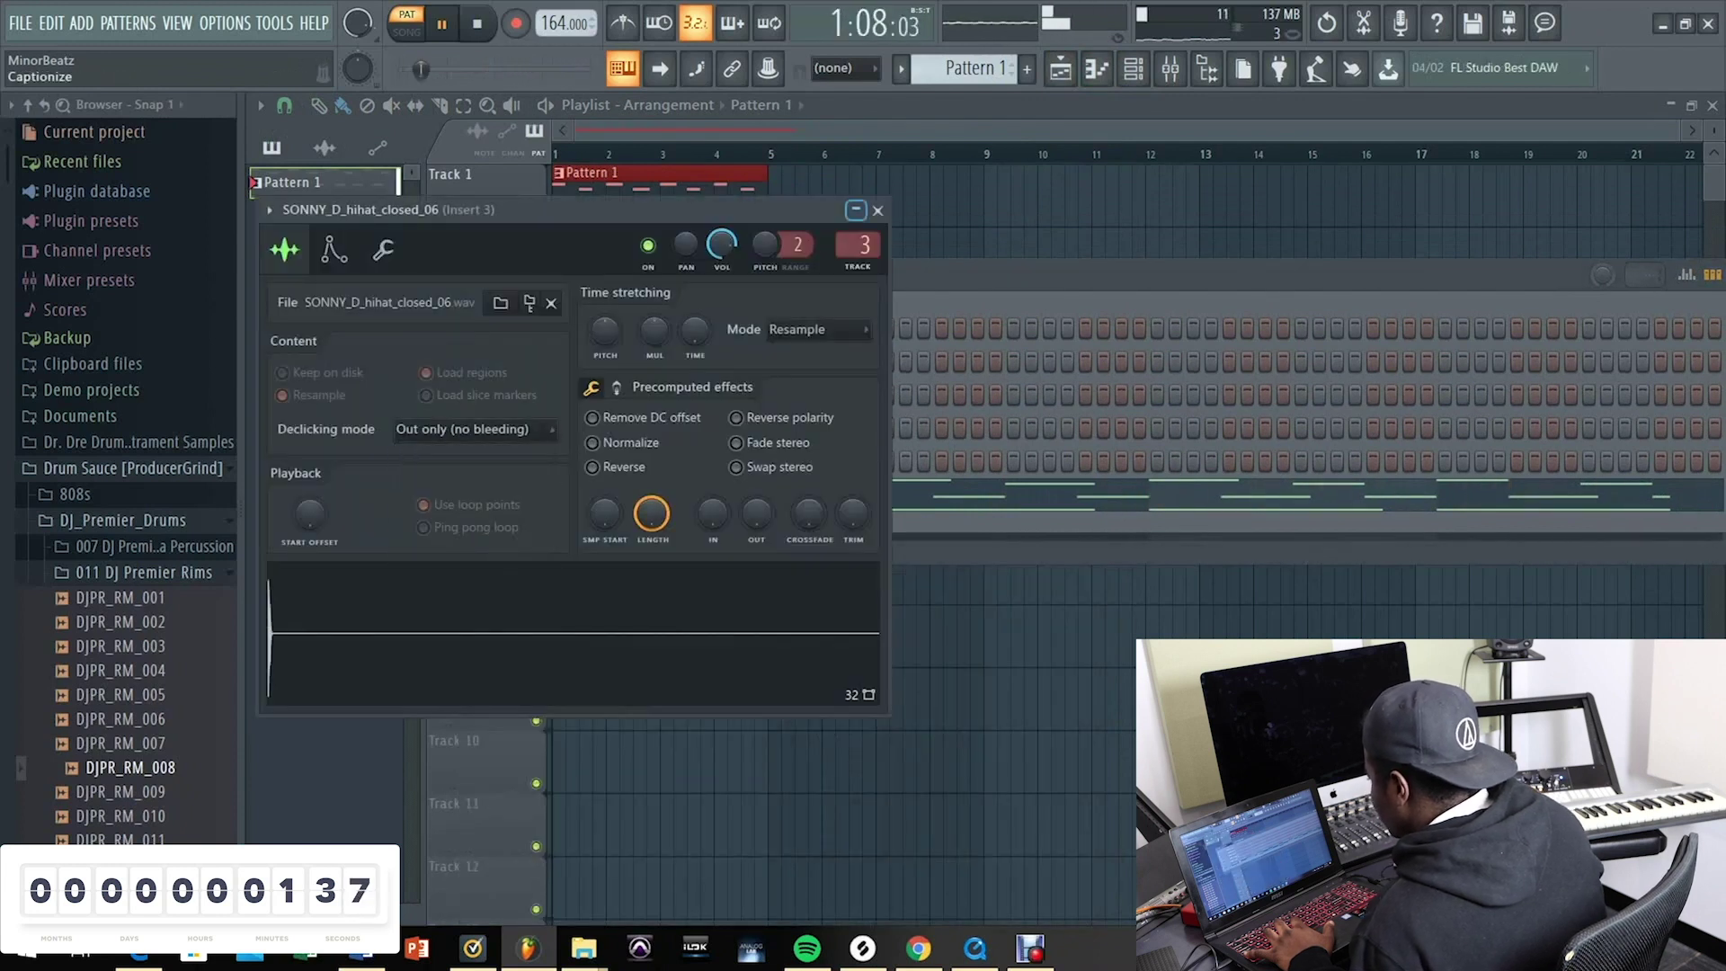
left_click(877, 211)
right_click(539, 422)
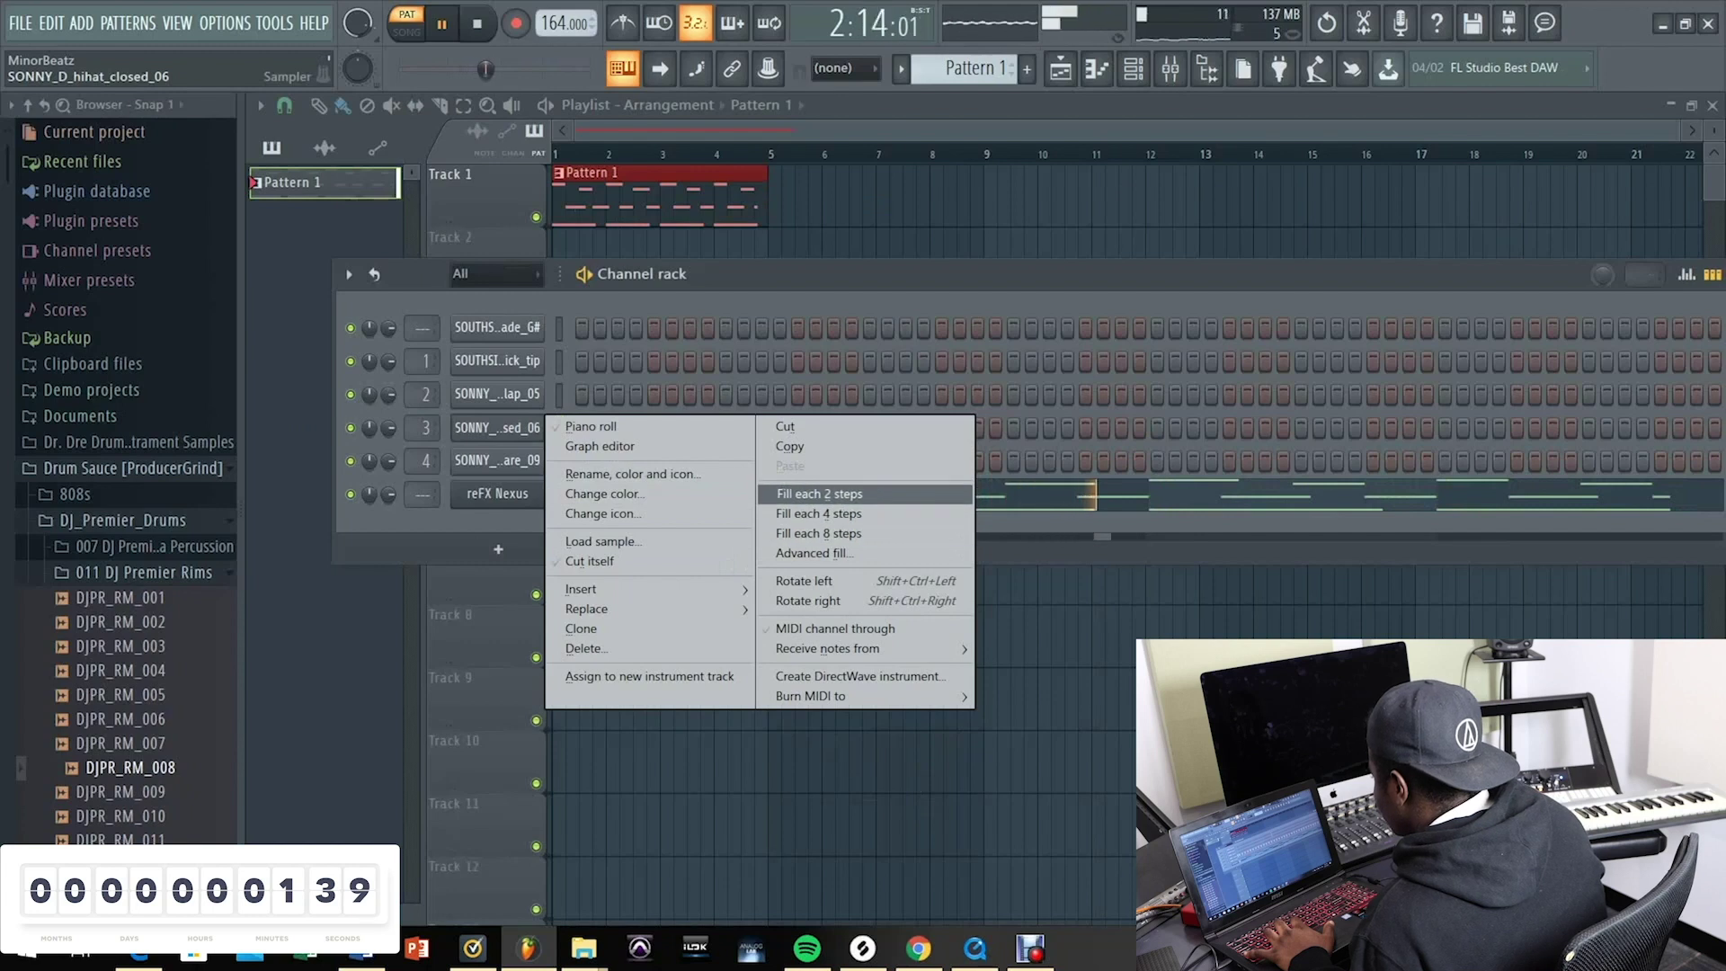
left_click(818, 494)
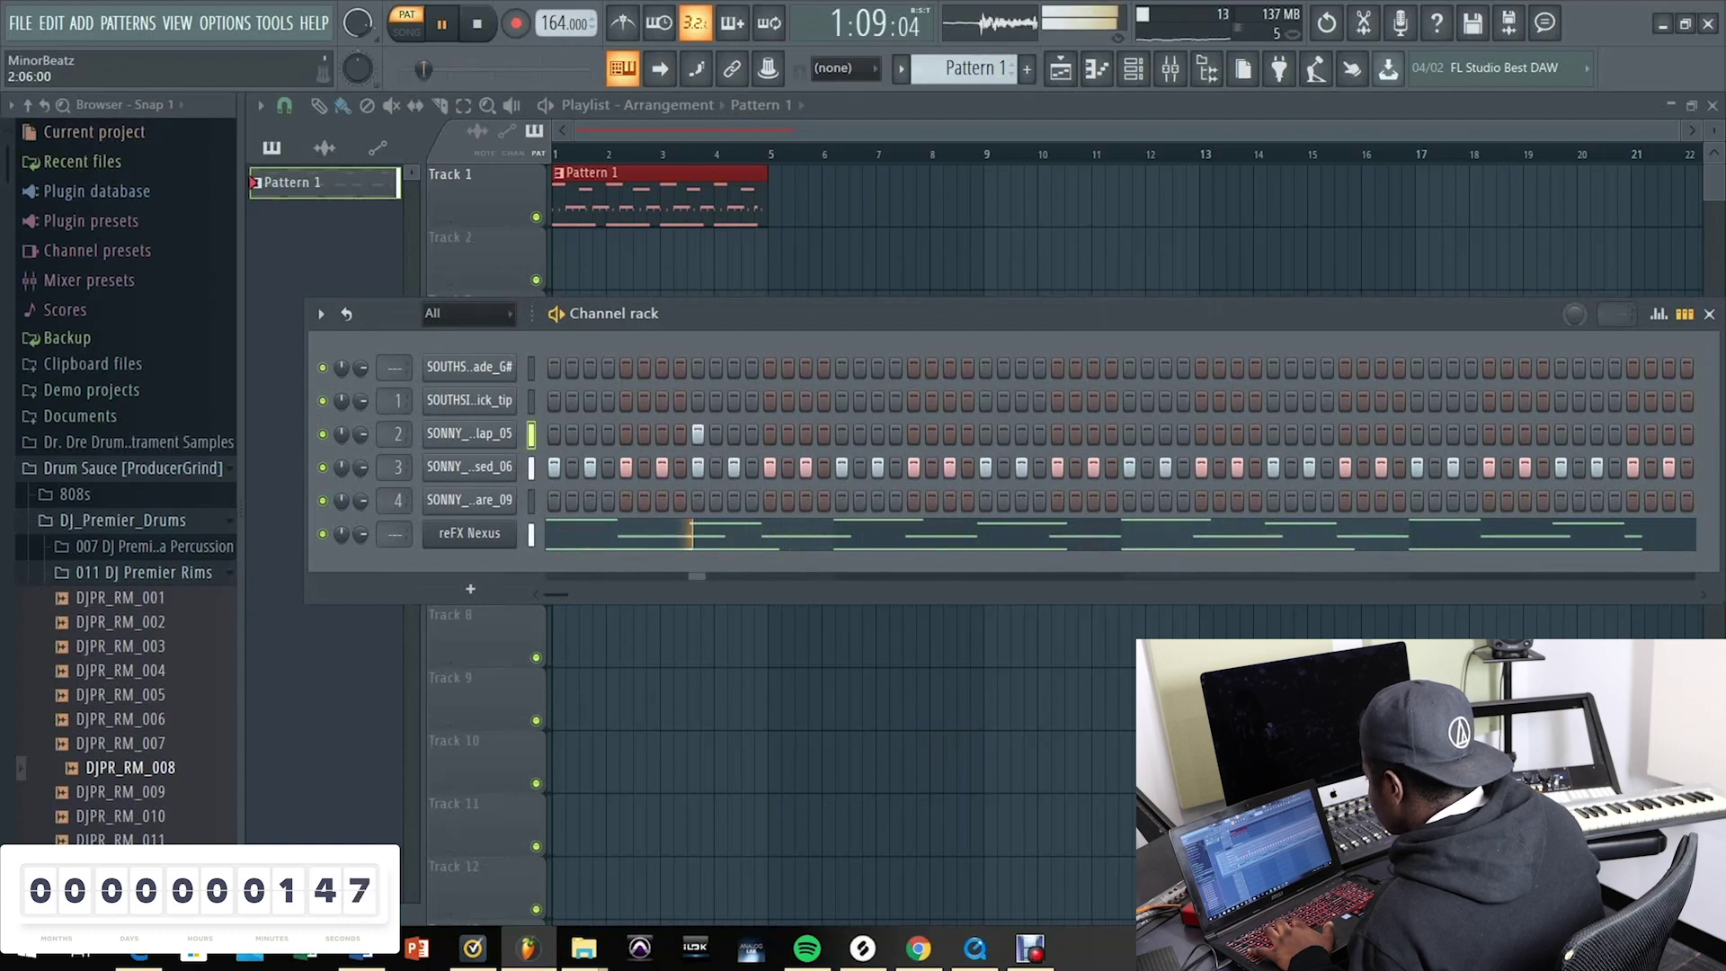
key("space")
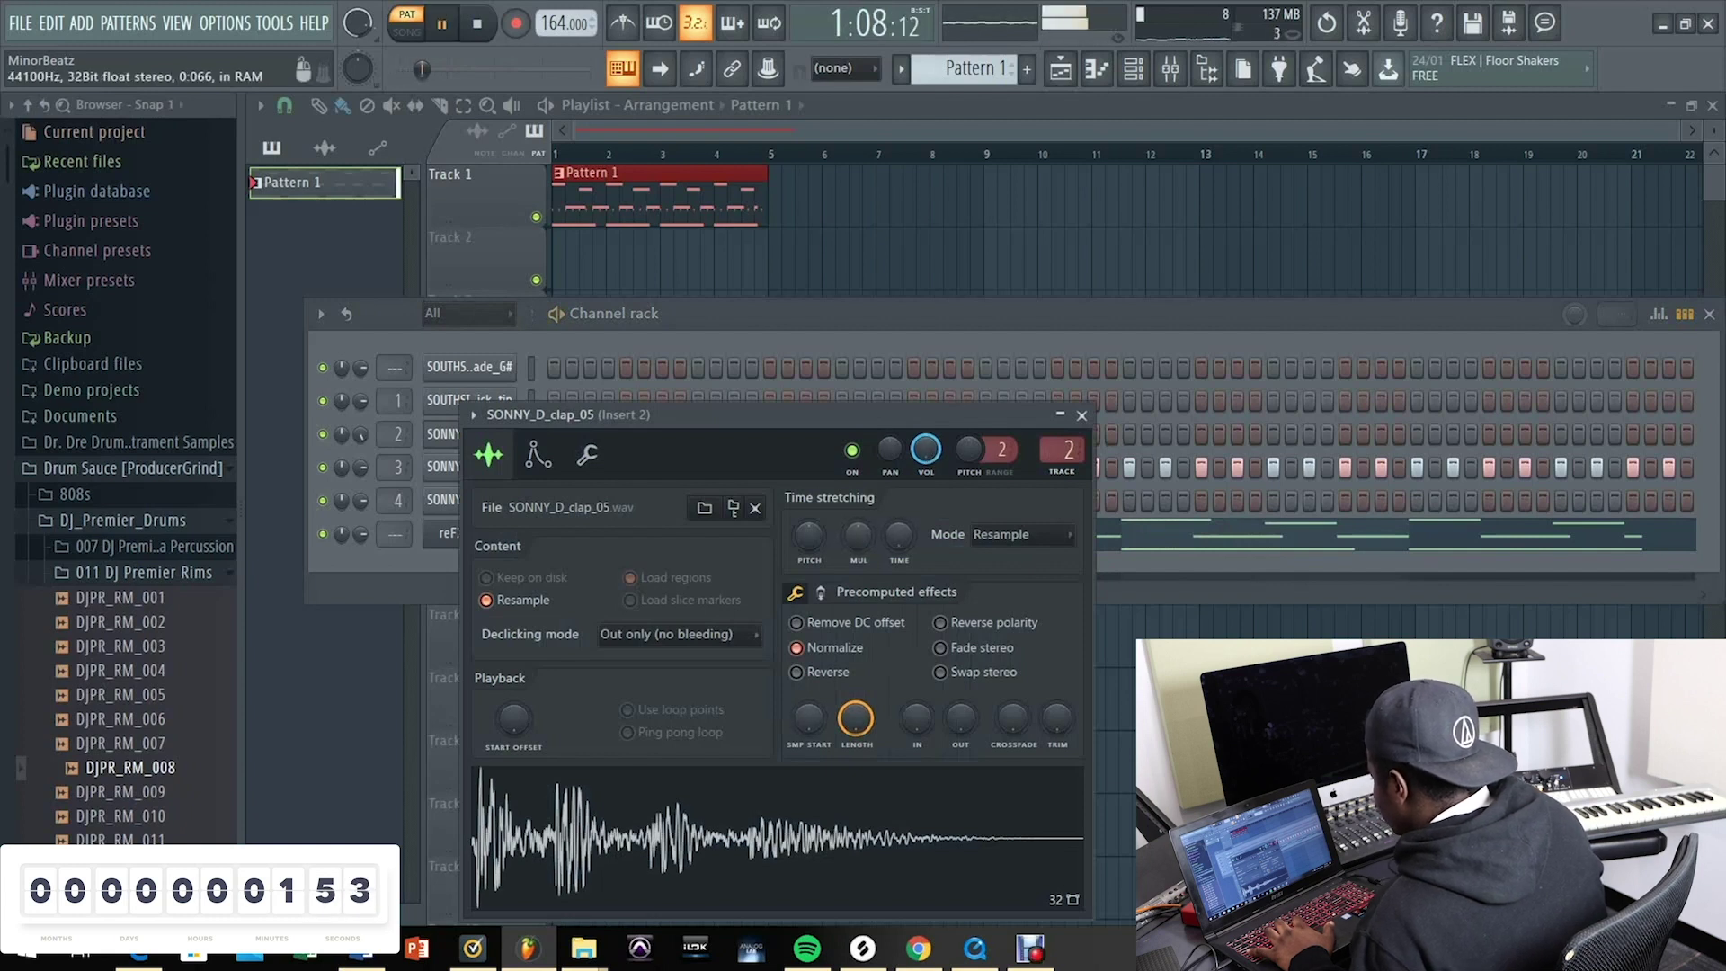
Step: Close the clap sampler and, in the closed hi-hat's piano roll, chop the hit at step 15 of bar 1 into a roll
left_click(1081, 415)
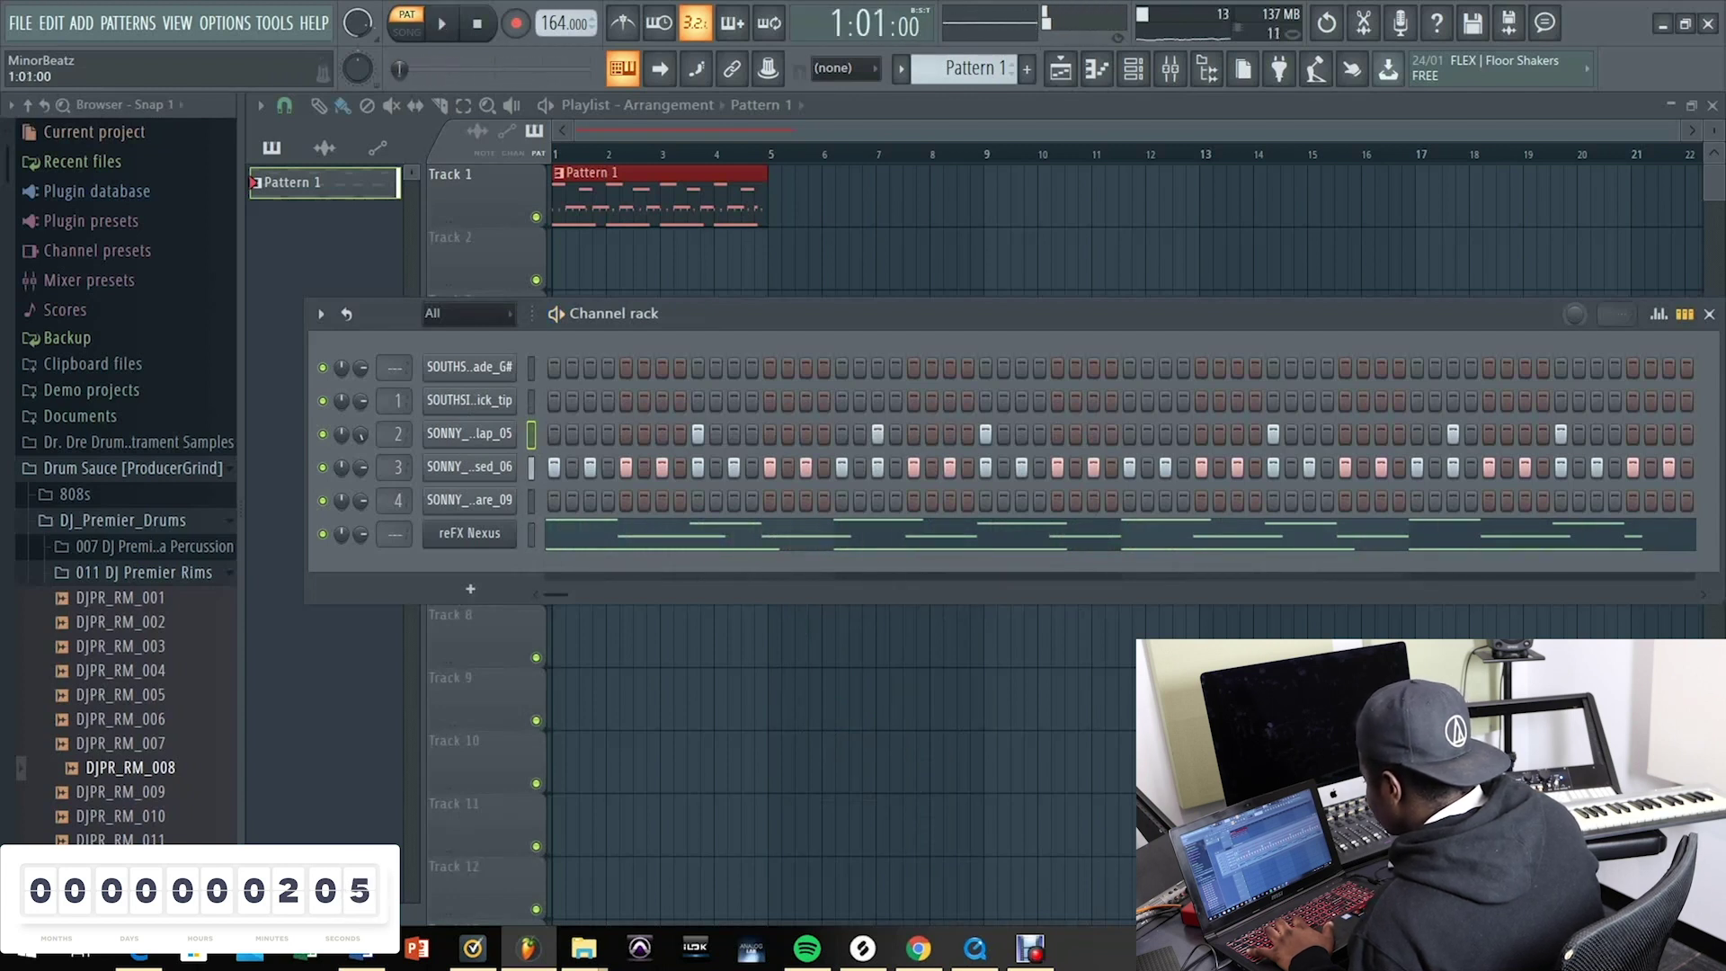
right_click(426, 461)
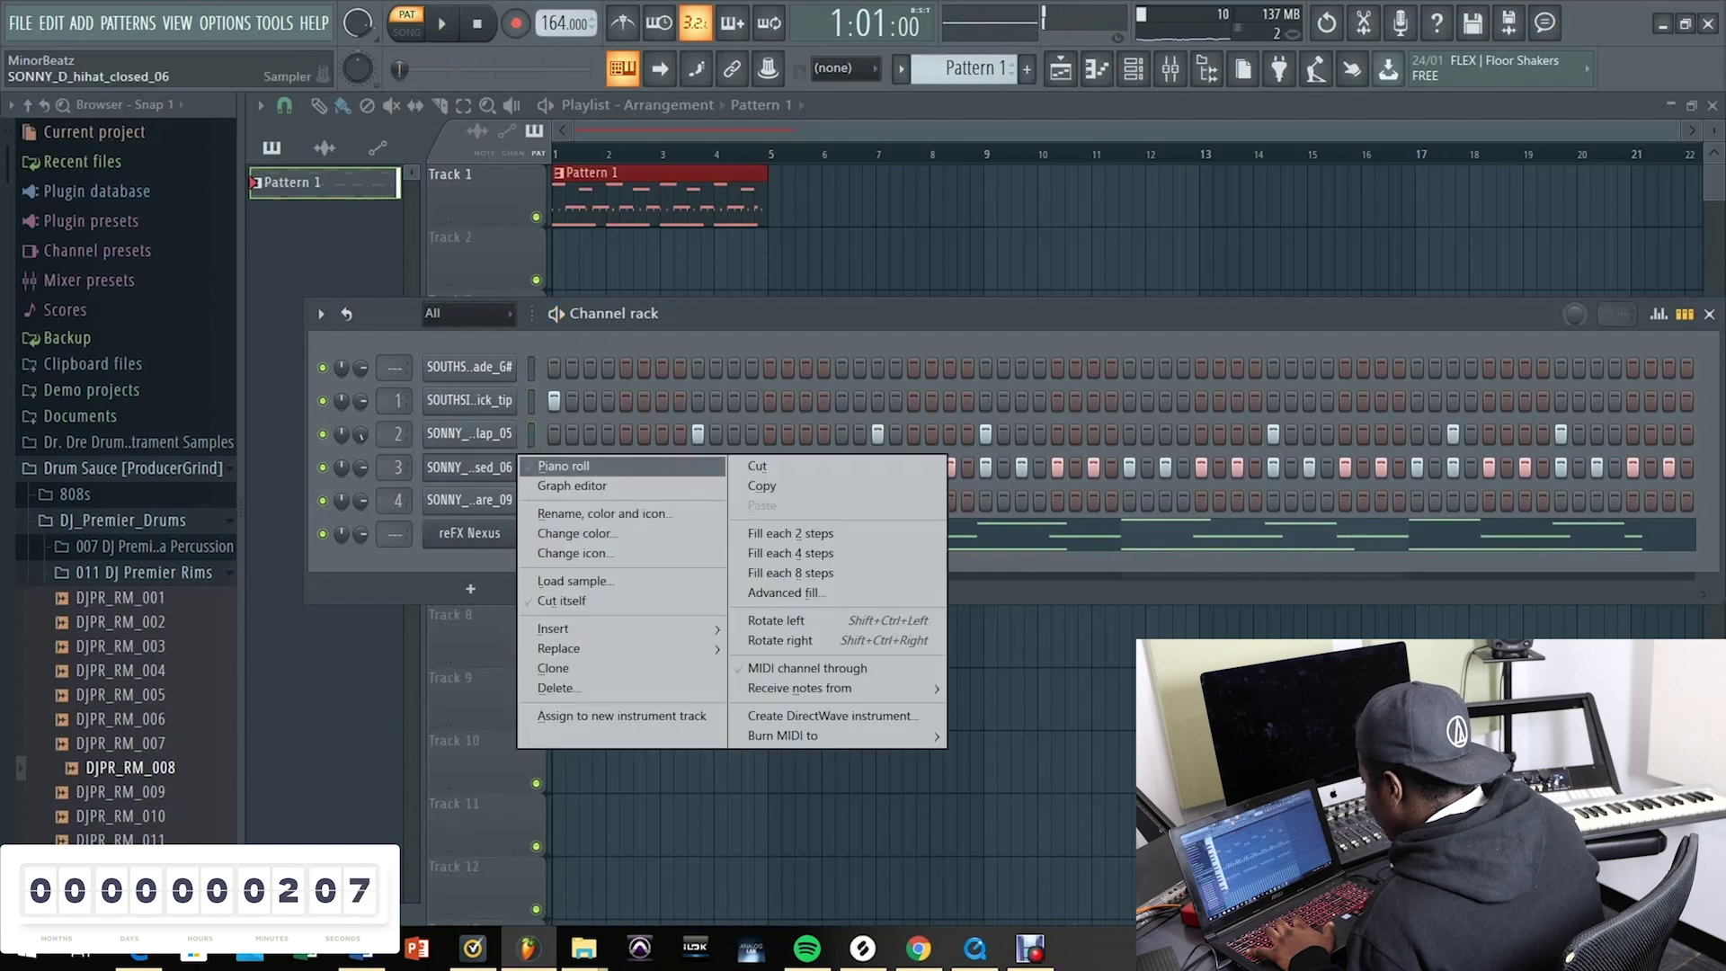
left_click(558, 465)
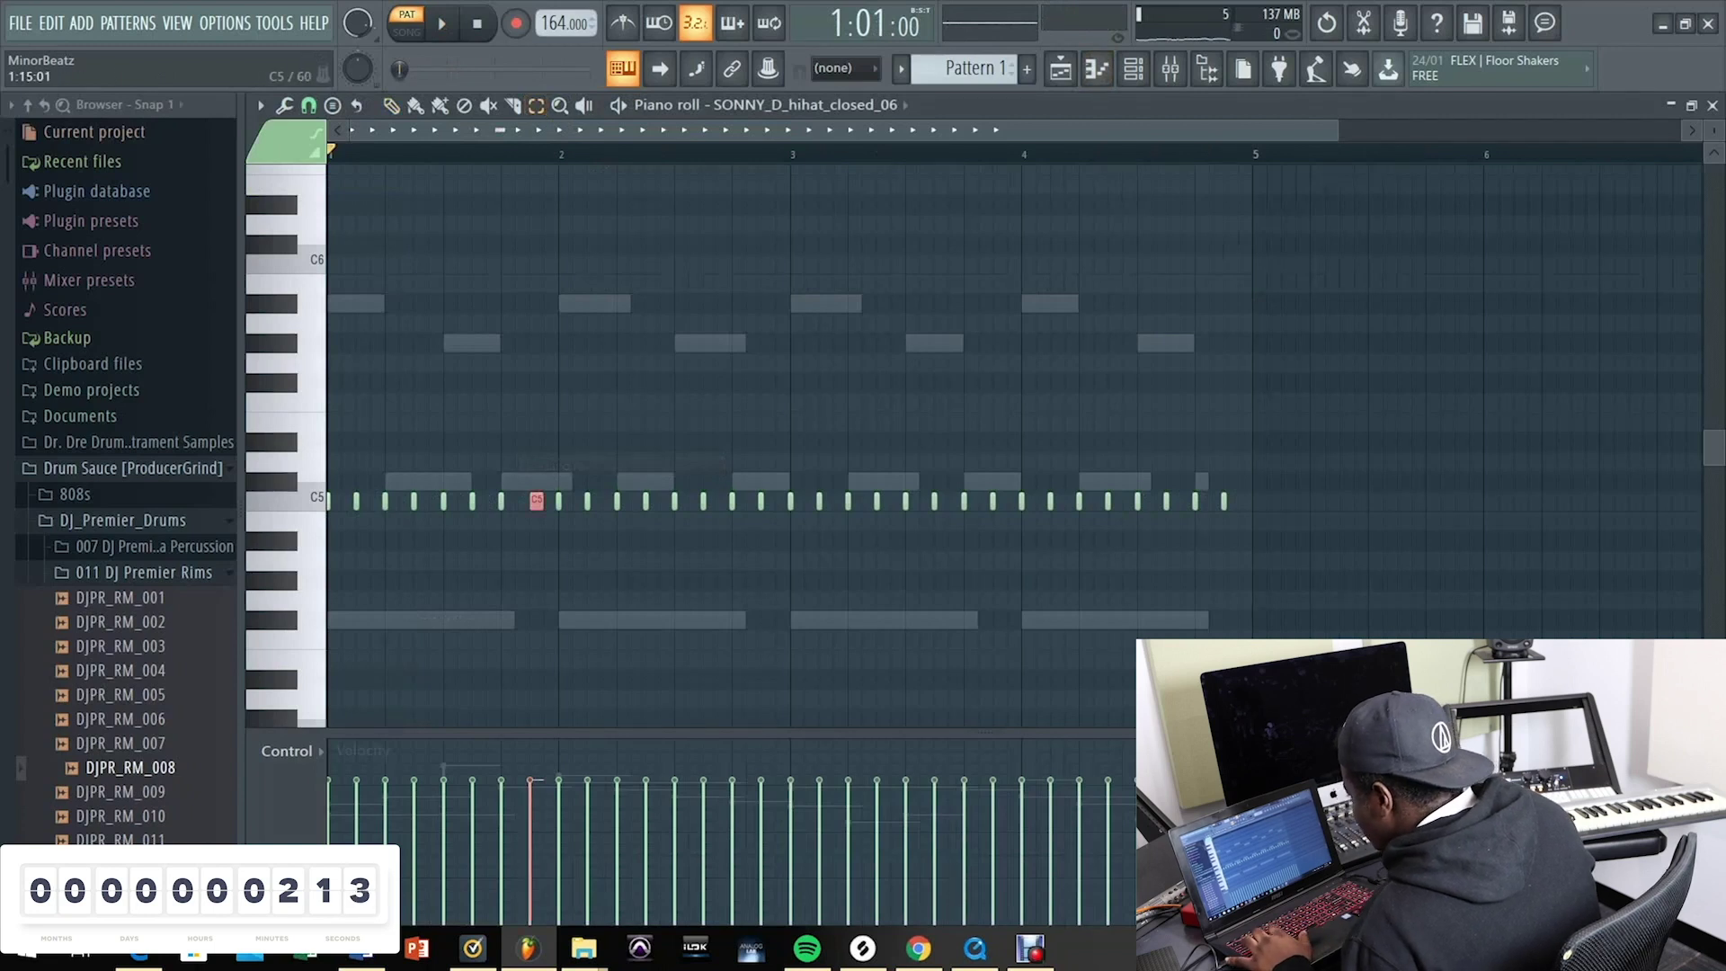
key("alt+a")
key("Return")
key("space")
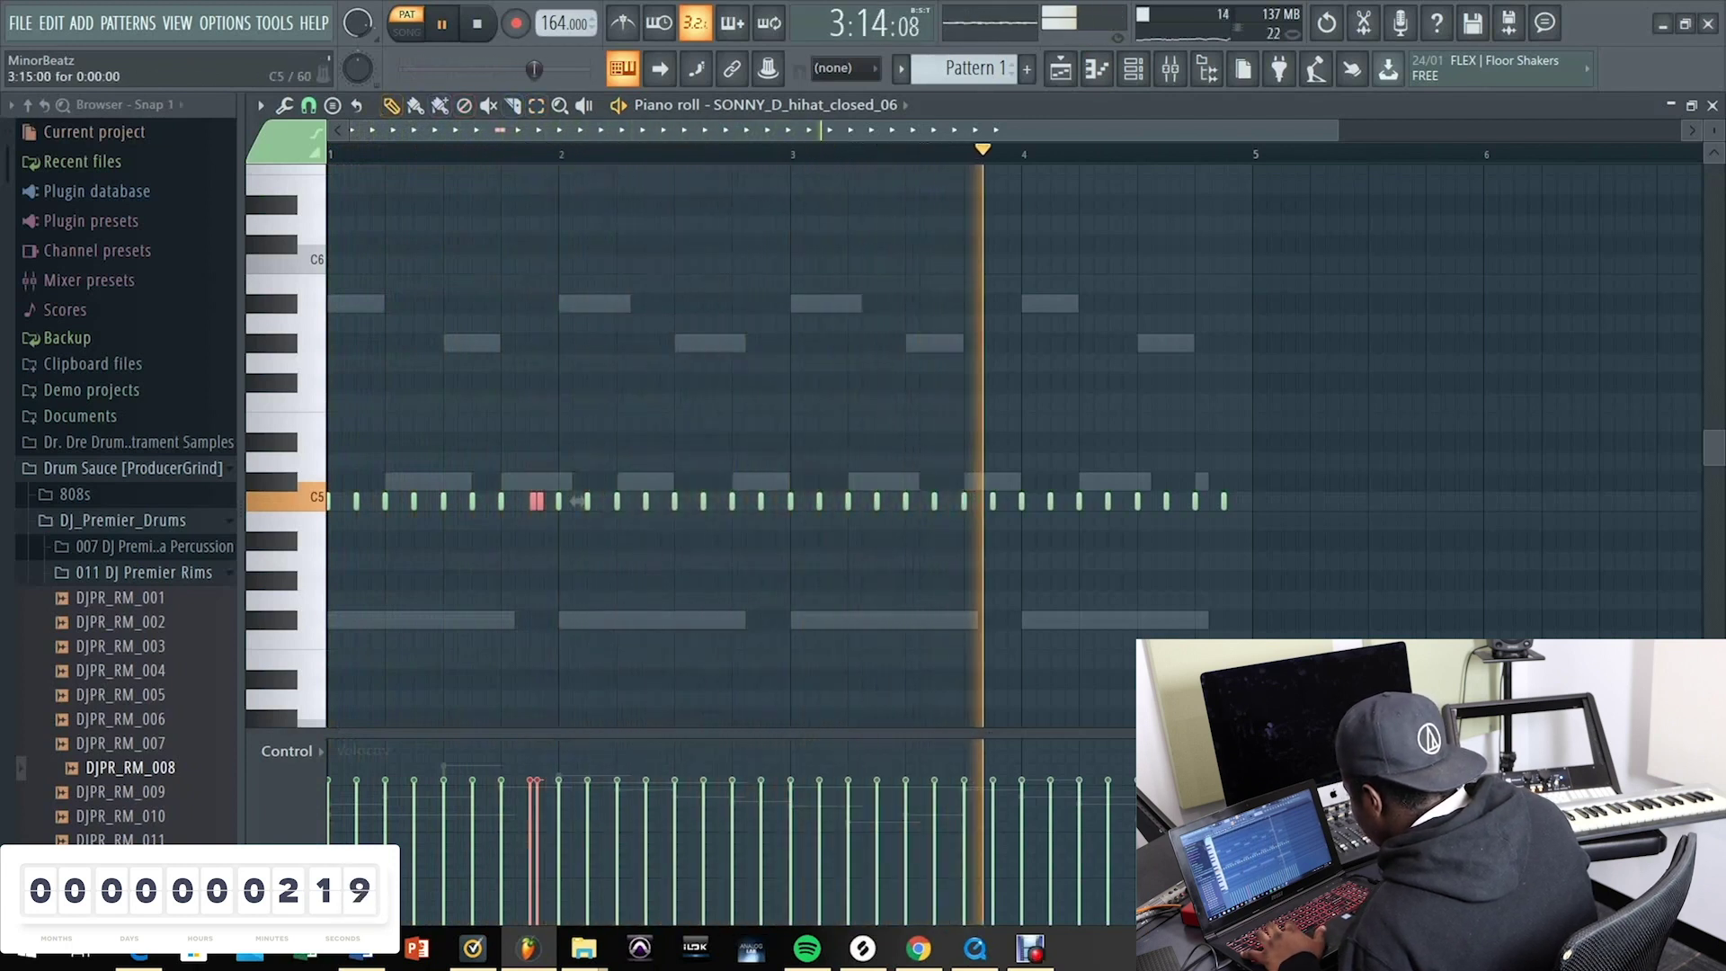
Step: Chop the closed hi-hat hit at step 15 of bar 3 into a roll as well
left_click(998, 499)
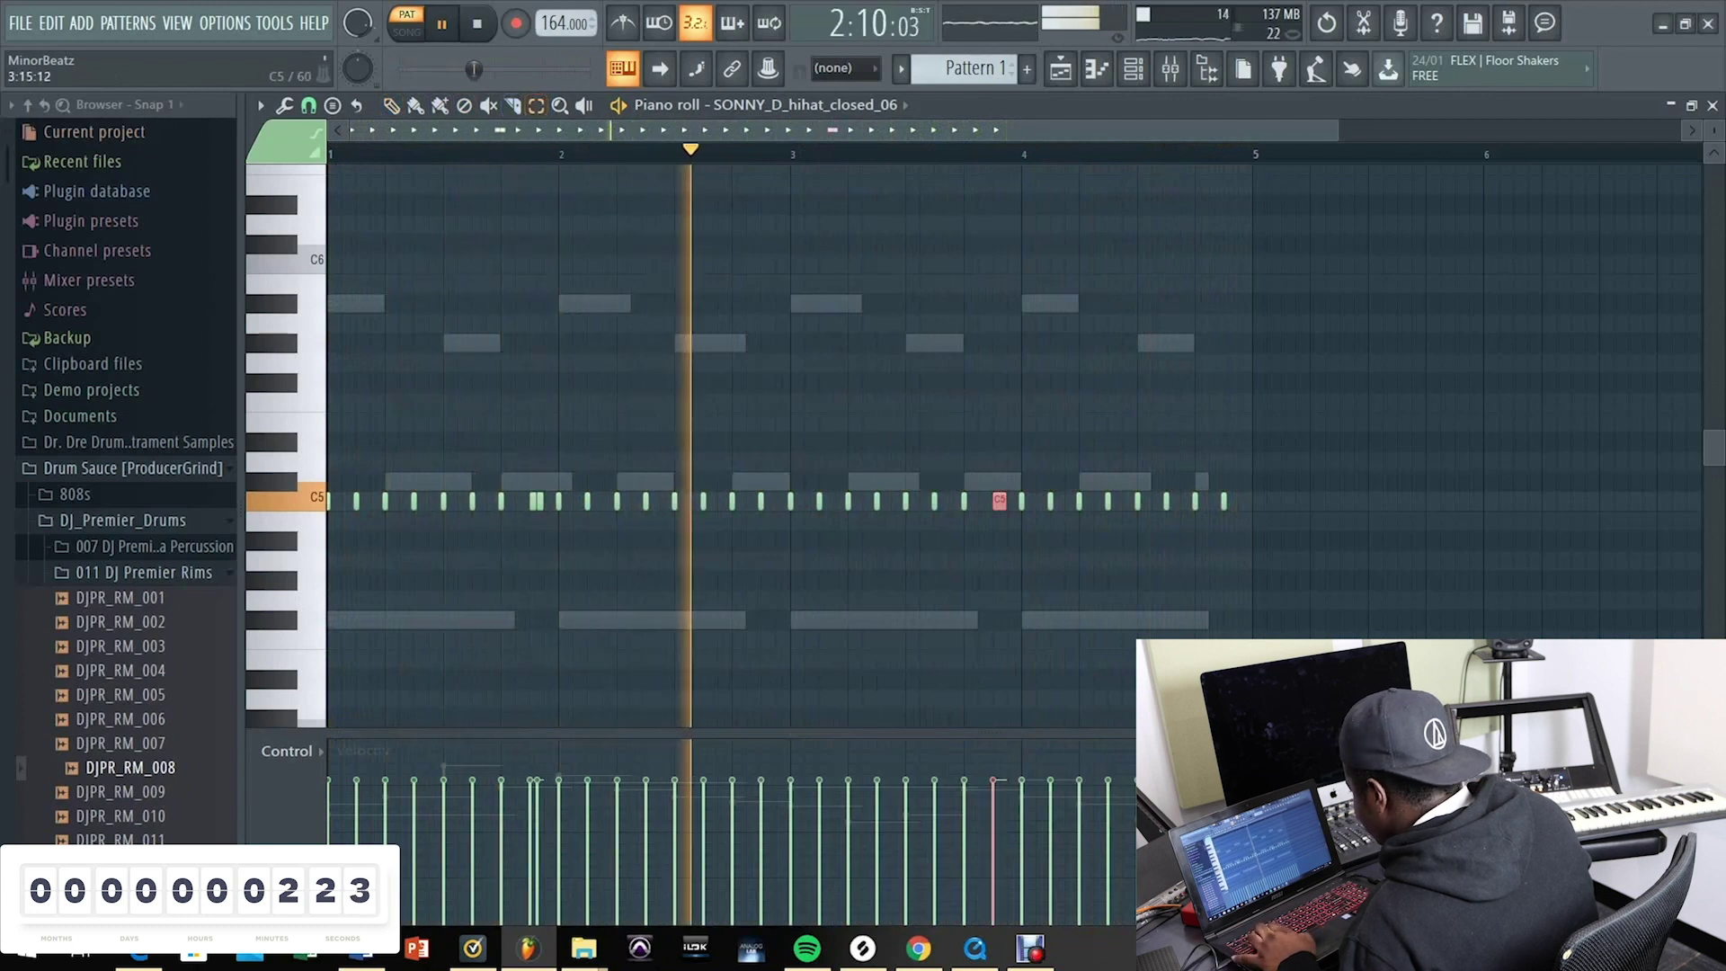
key("alt+a")
key("Escape")
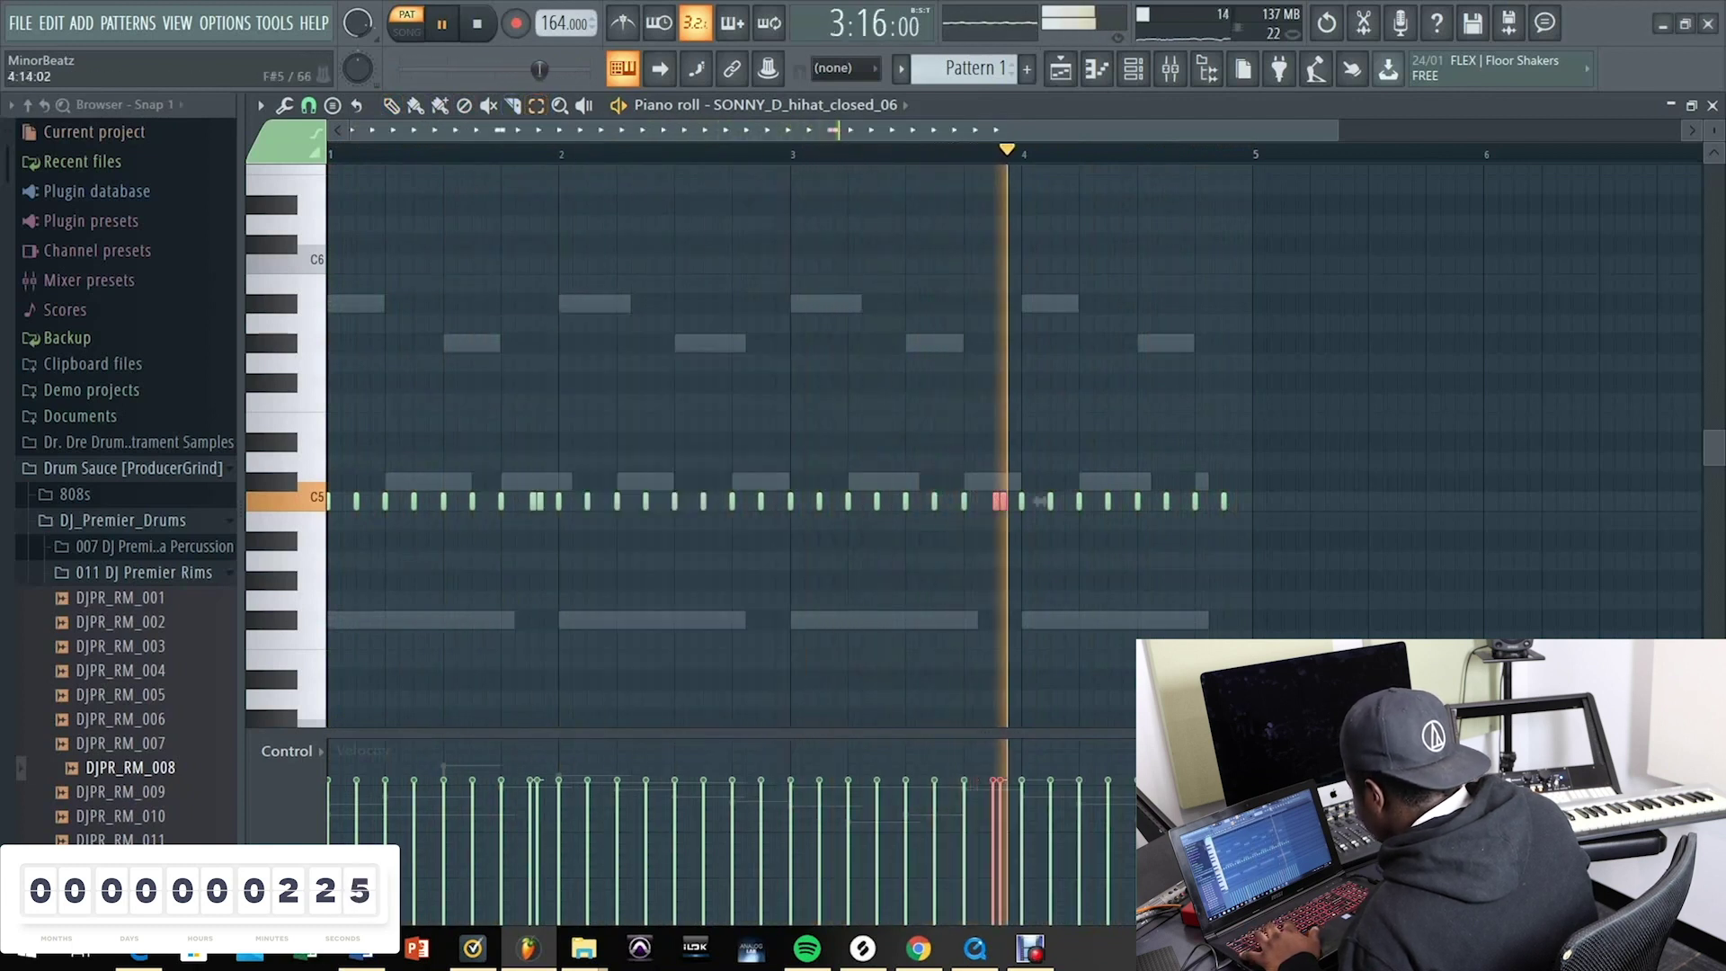
Step: Add kick hits on steps 19, 21, 27 and 33 in the channel rack while auditioning the pattern
key("F6")
key("space")
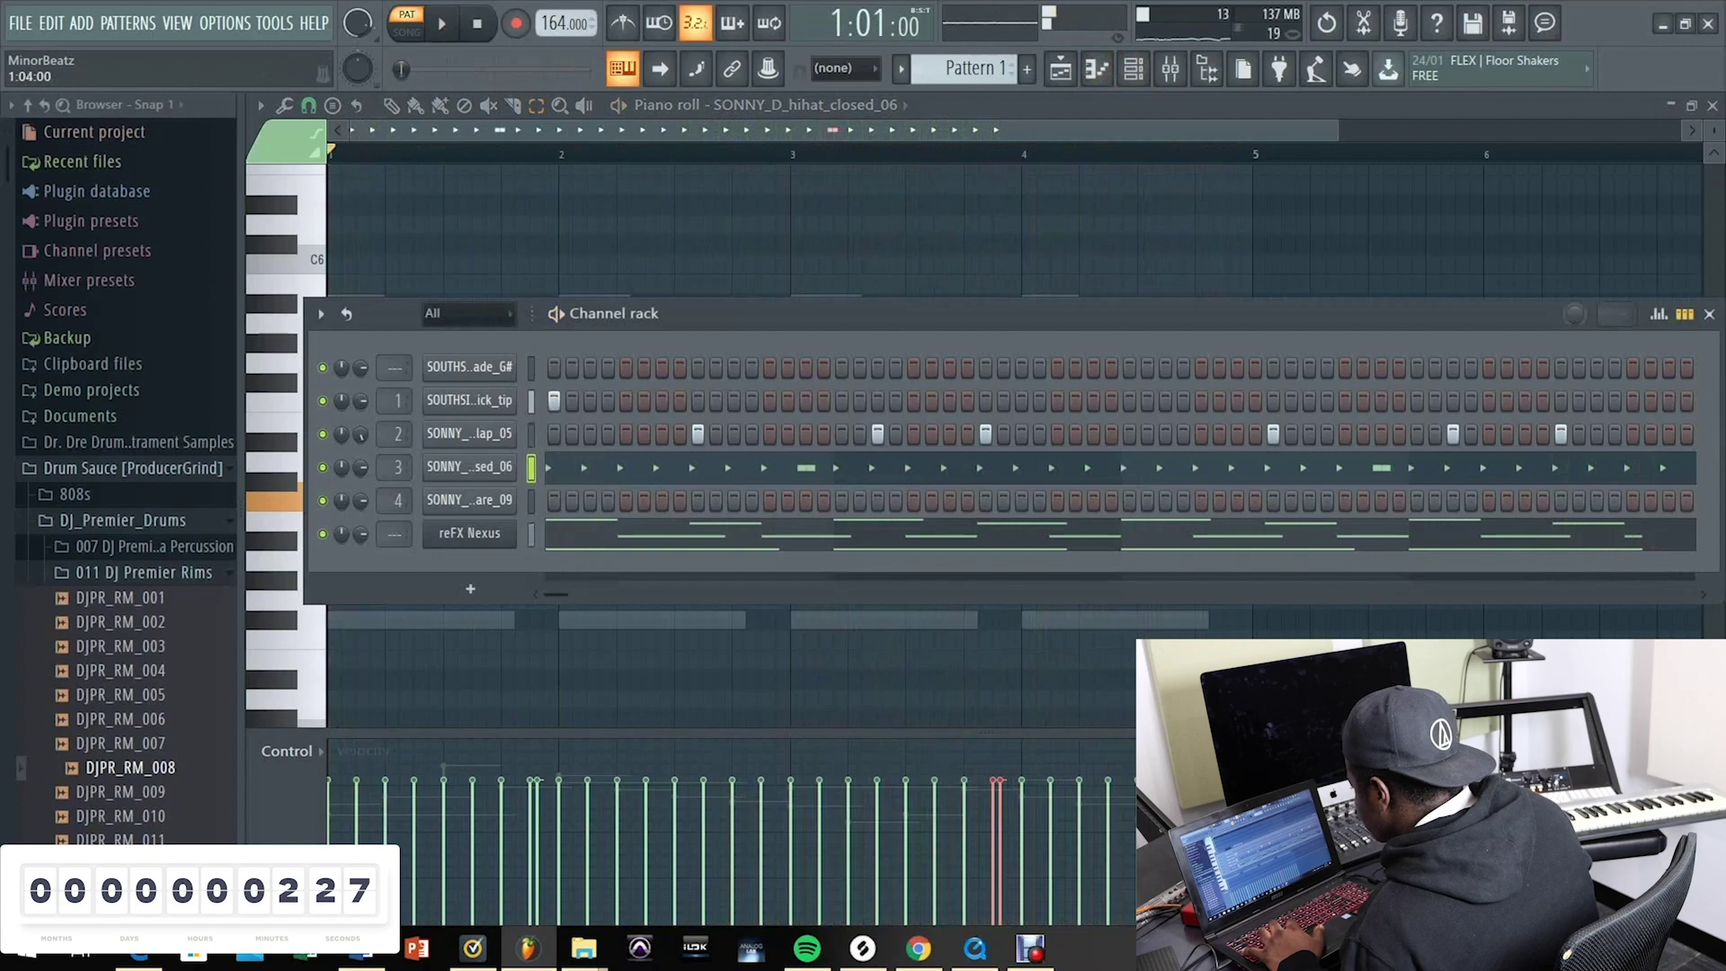
key("space")
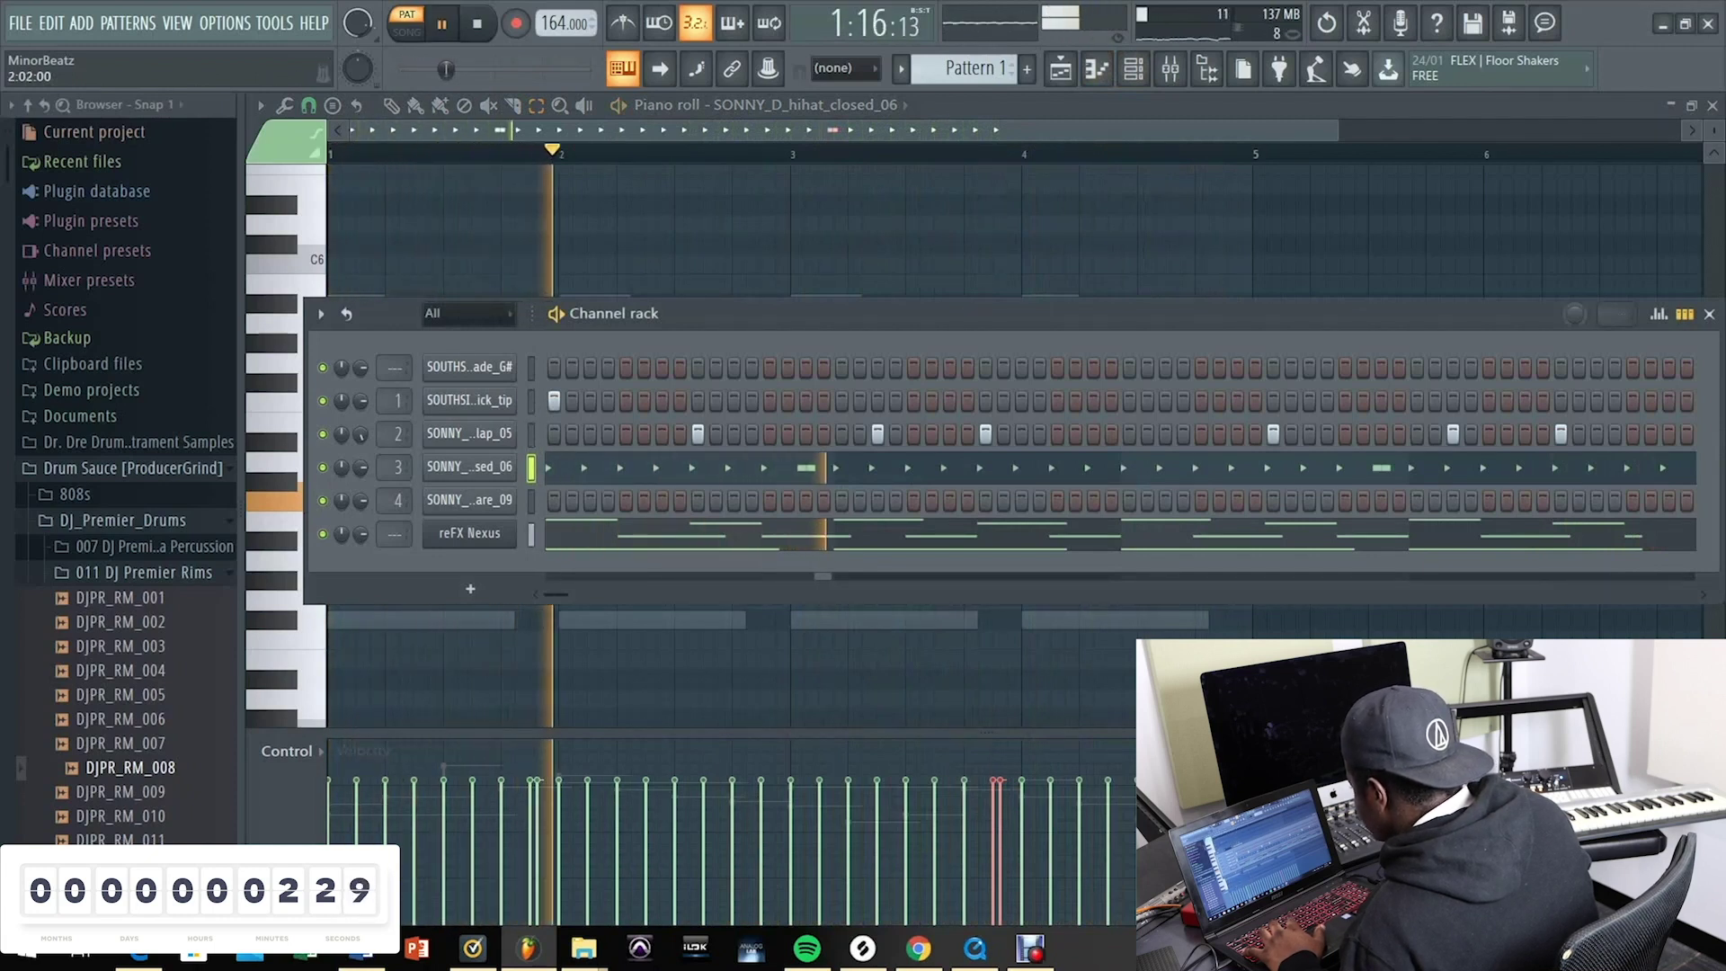
key("space")
left_click(877, 400)
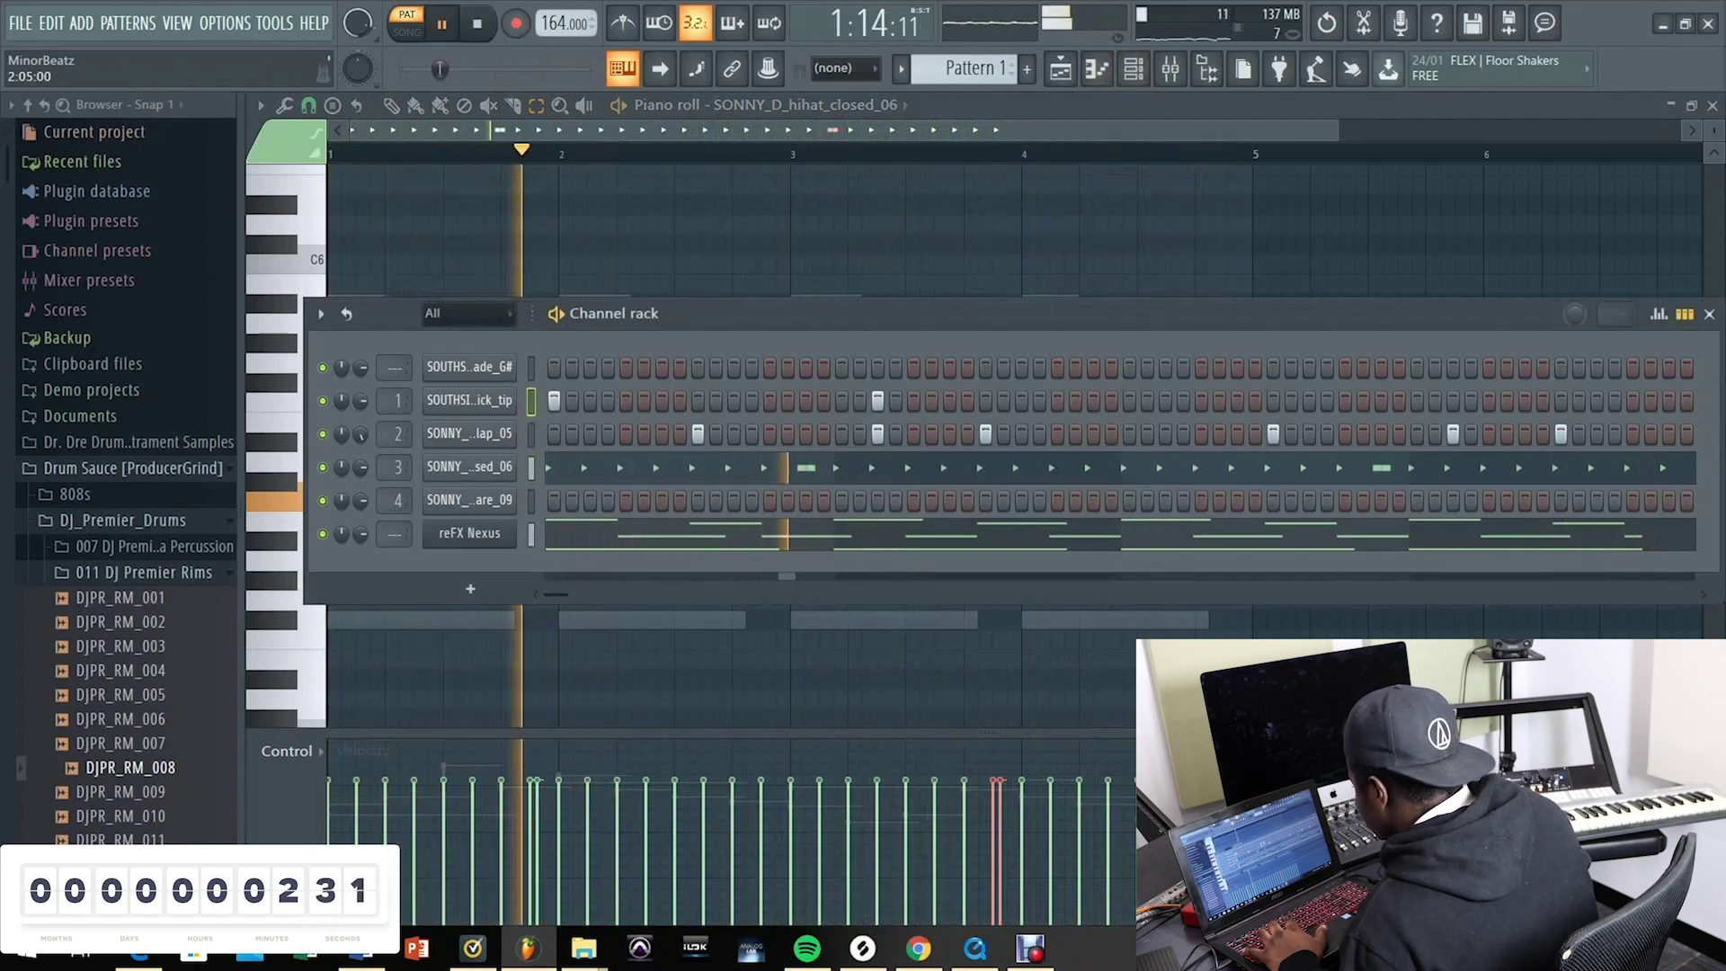
left_click(913, 400)
key("space")
key("space")
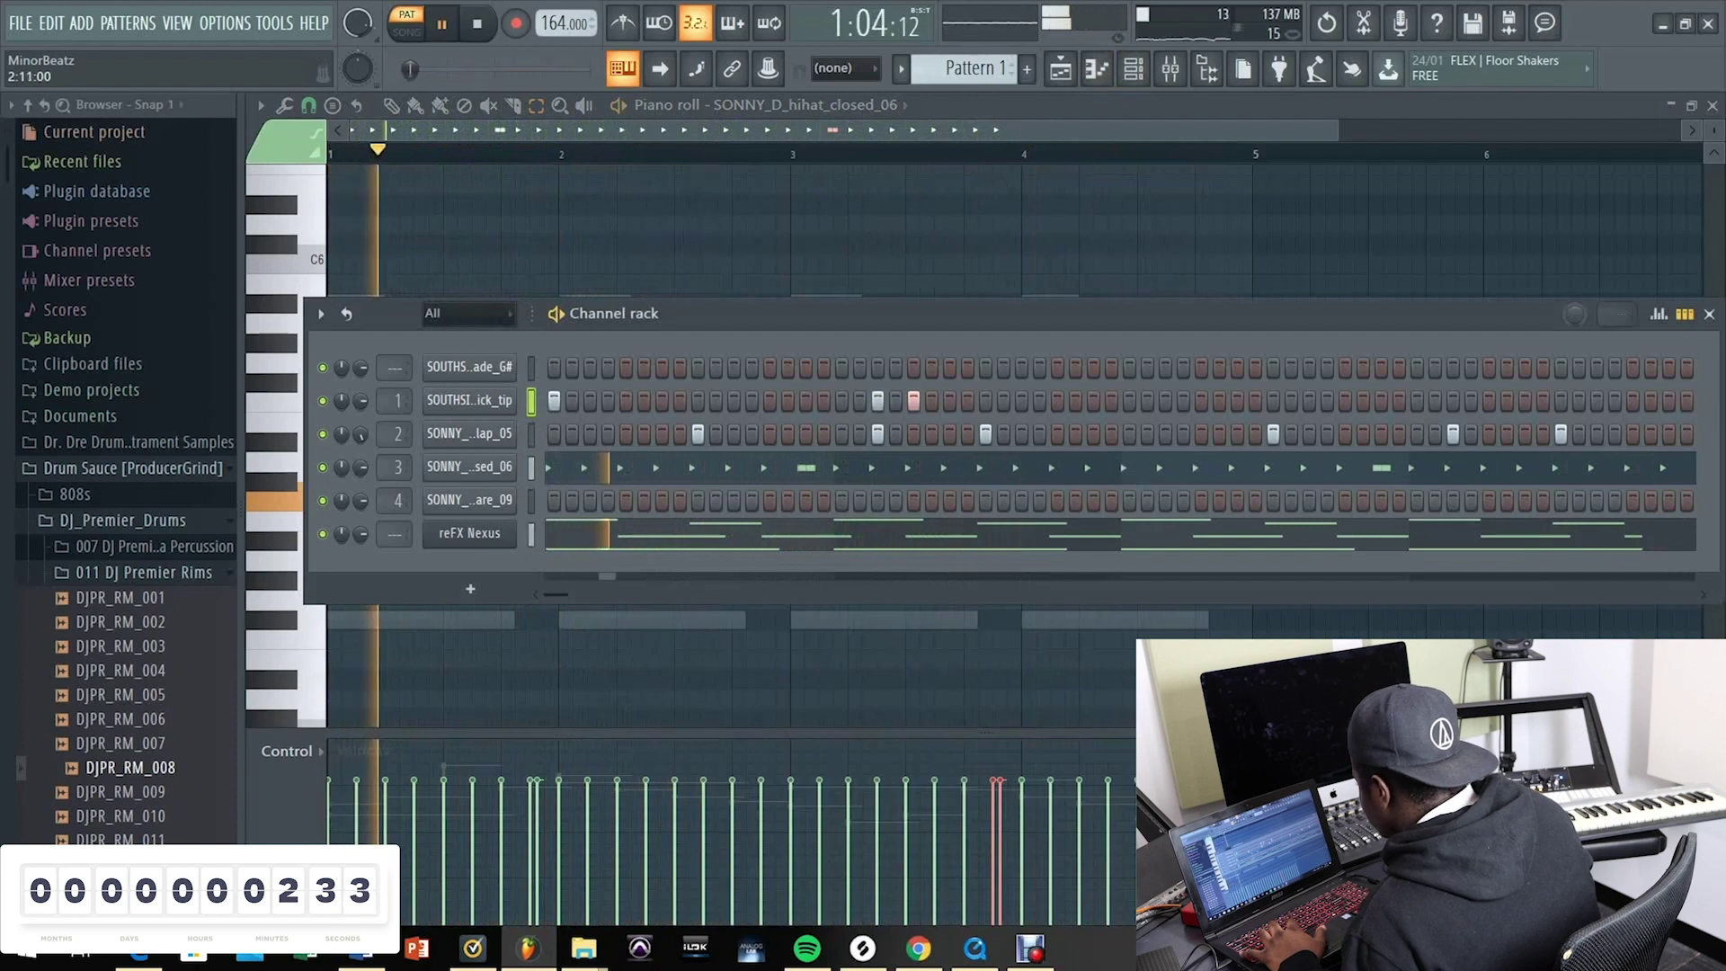
left_click(1021, 400)
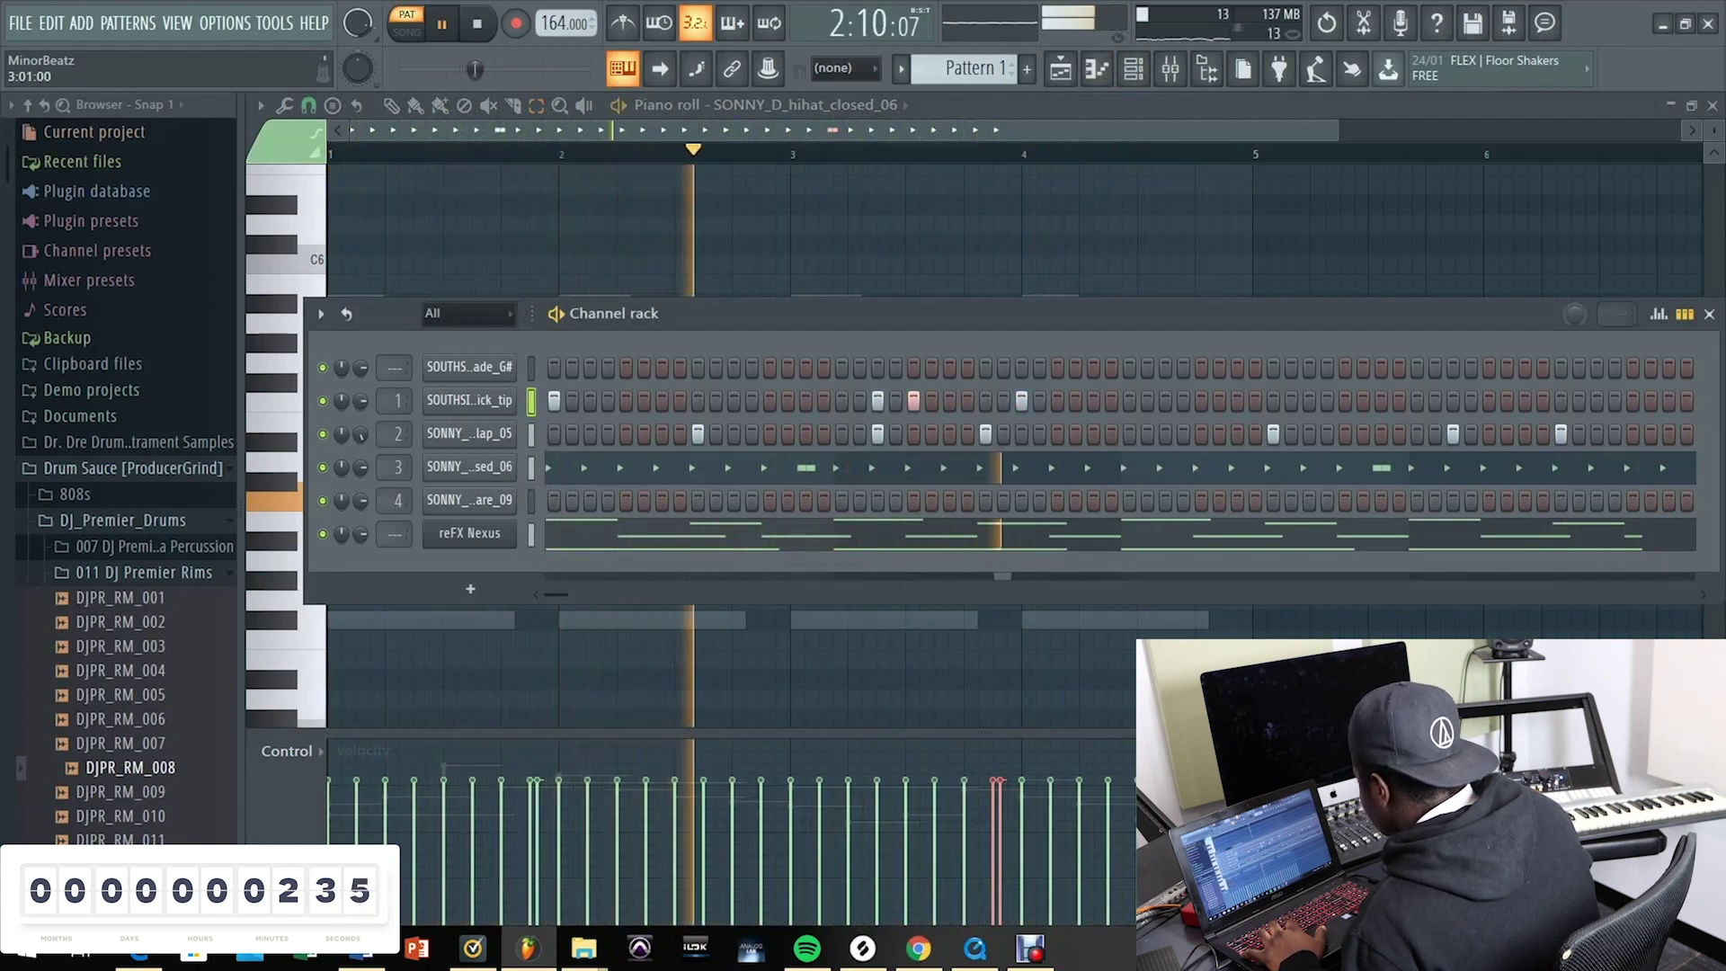
left_click(1129, 400)
Step: Add kick hits on steps 51, 53, 59 and 63 in the second half of the pattern
left_click(1380, 400)
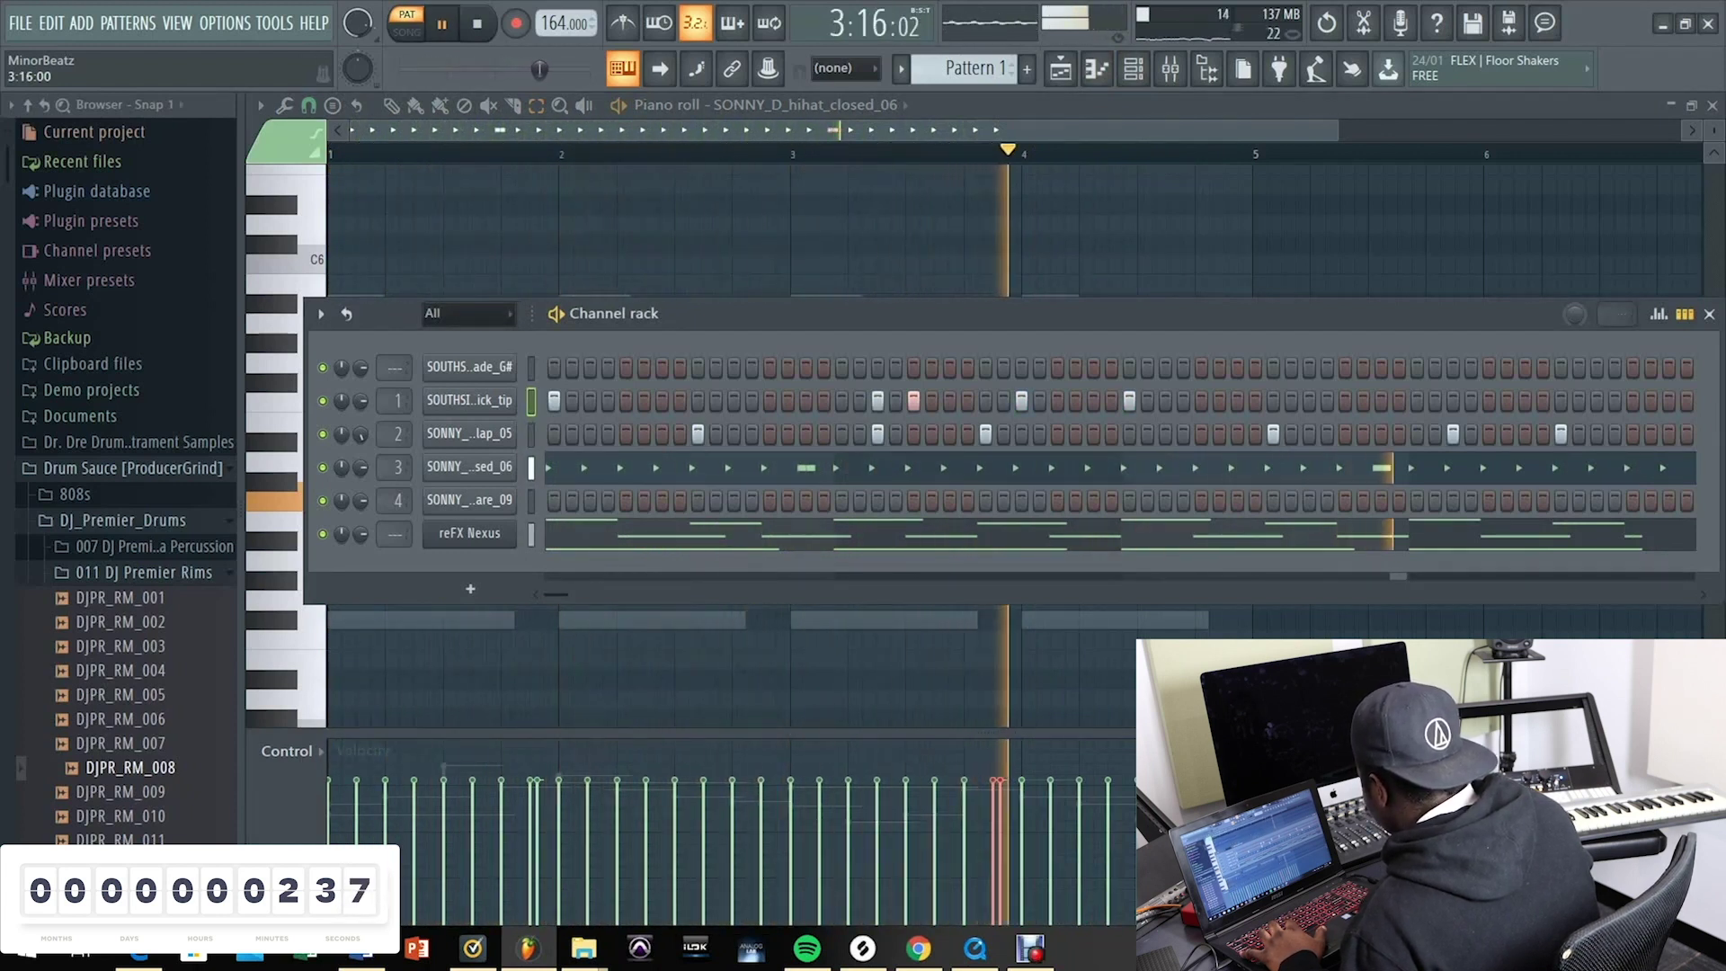
left_click(1380, 400)
left_click(1453, 400)
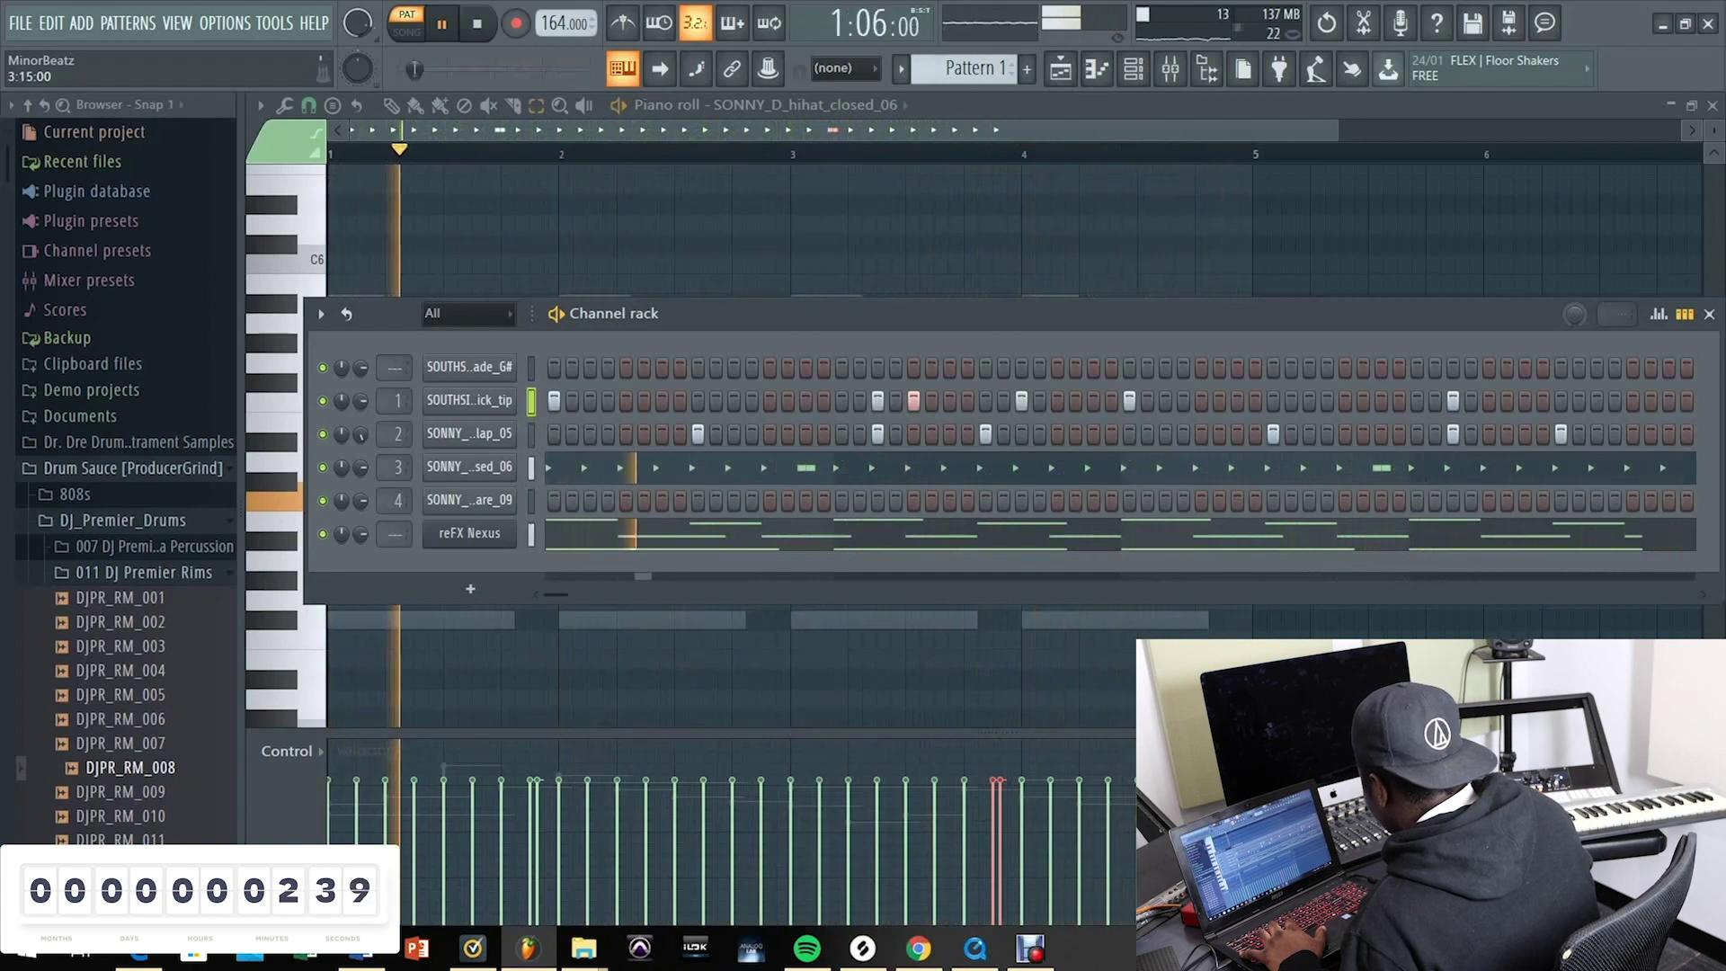
left_click(1488, 400)
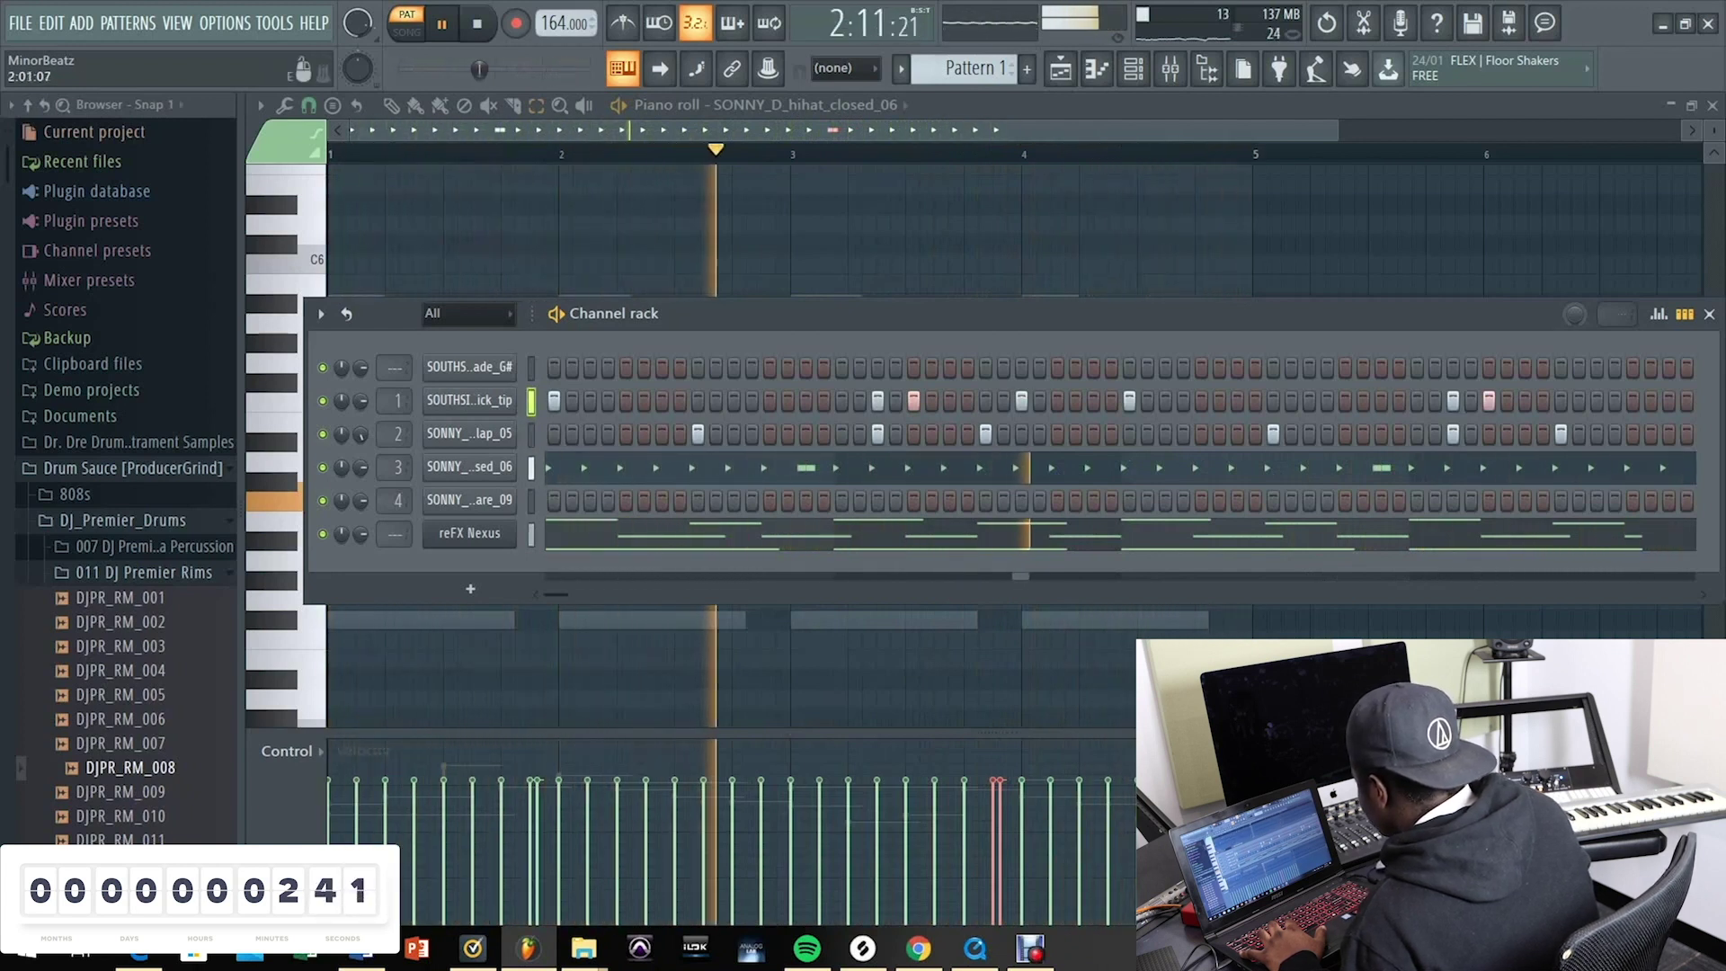
left_click_drag(446, 69, 583, 69)
left_click(1596, 400)
left_click(1668, 400)
Step: Restore the mixer to a floating window and link the drum channels to consecutive mixer tracks starting from track 1
key("F9")
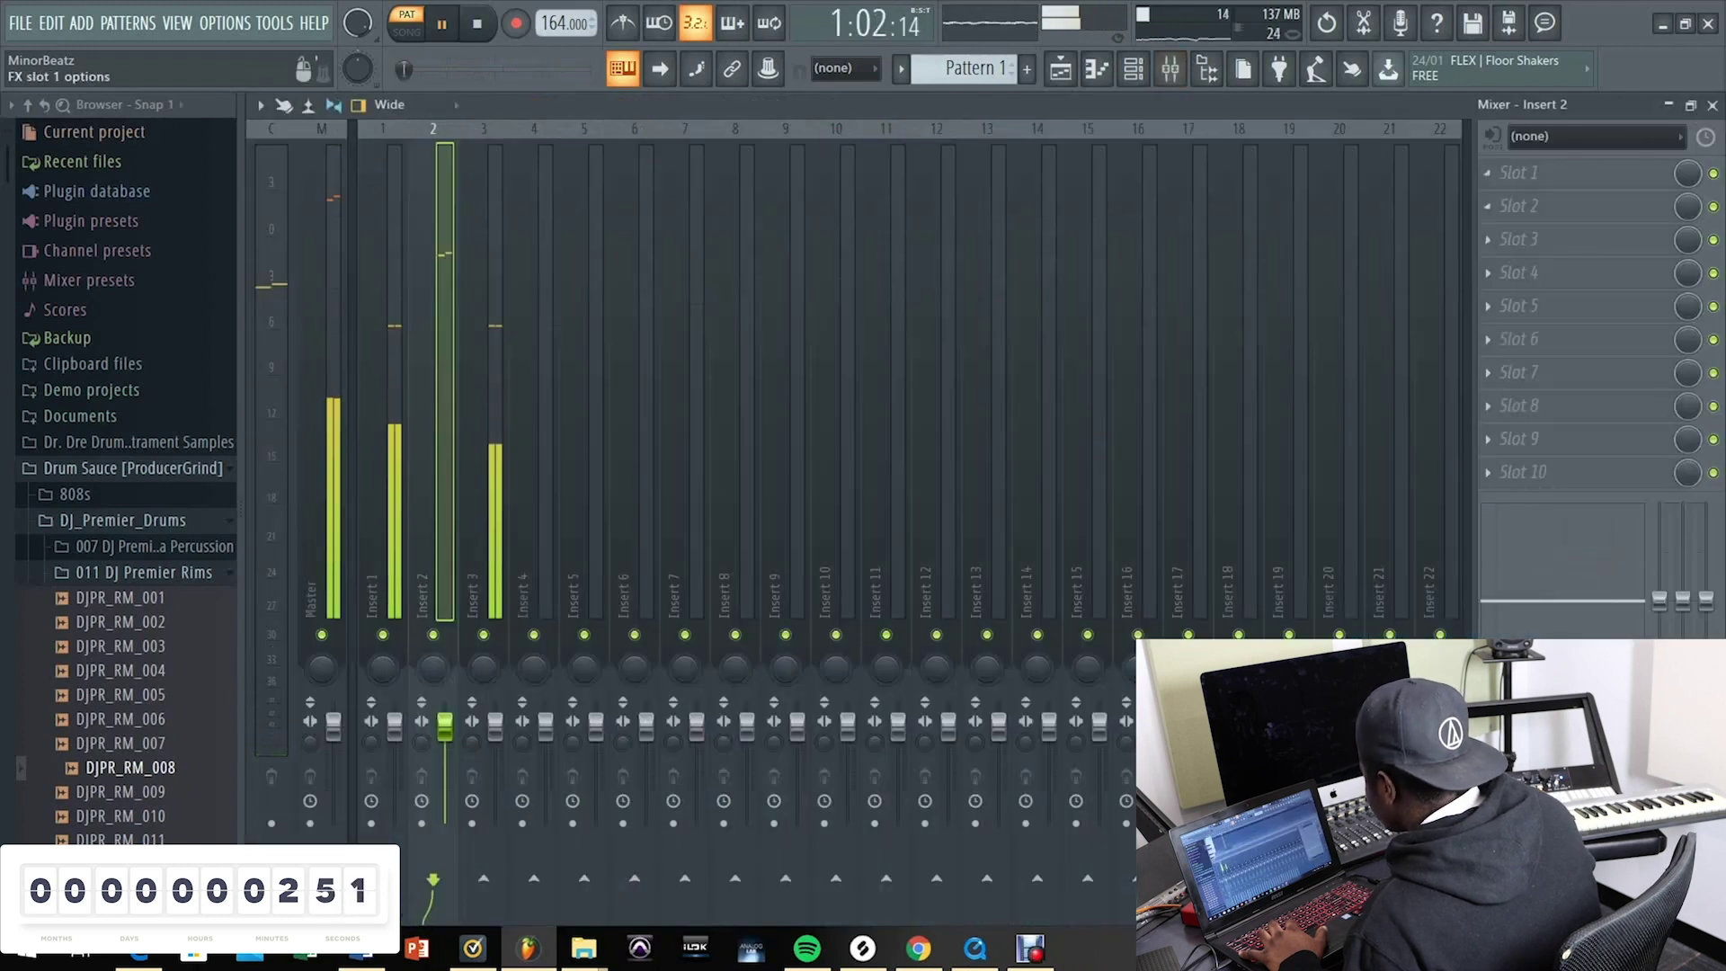
left_click(1690, 105)
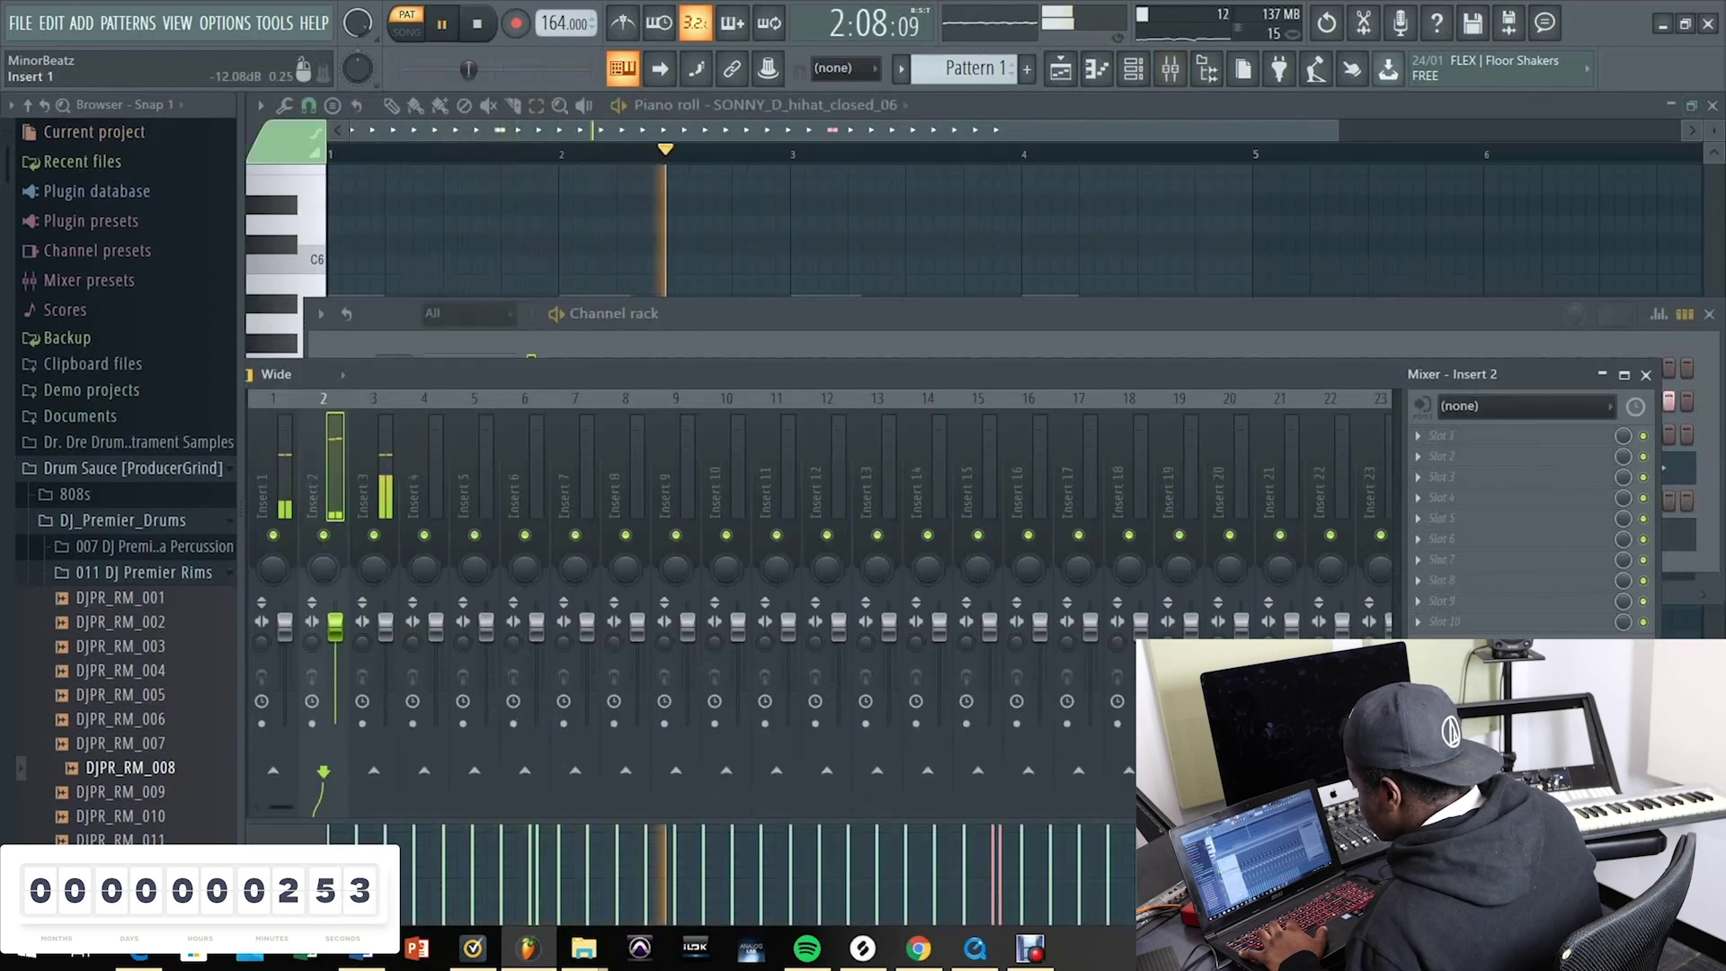
right_click(278, 398)
mouse_move(405, 609)
left_click(620, 609)
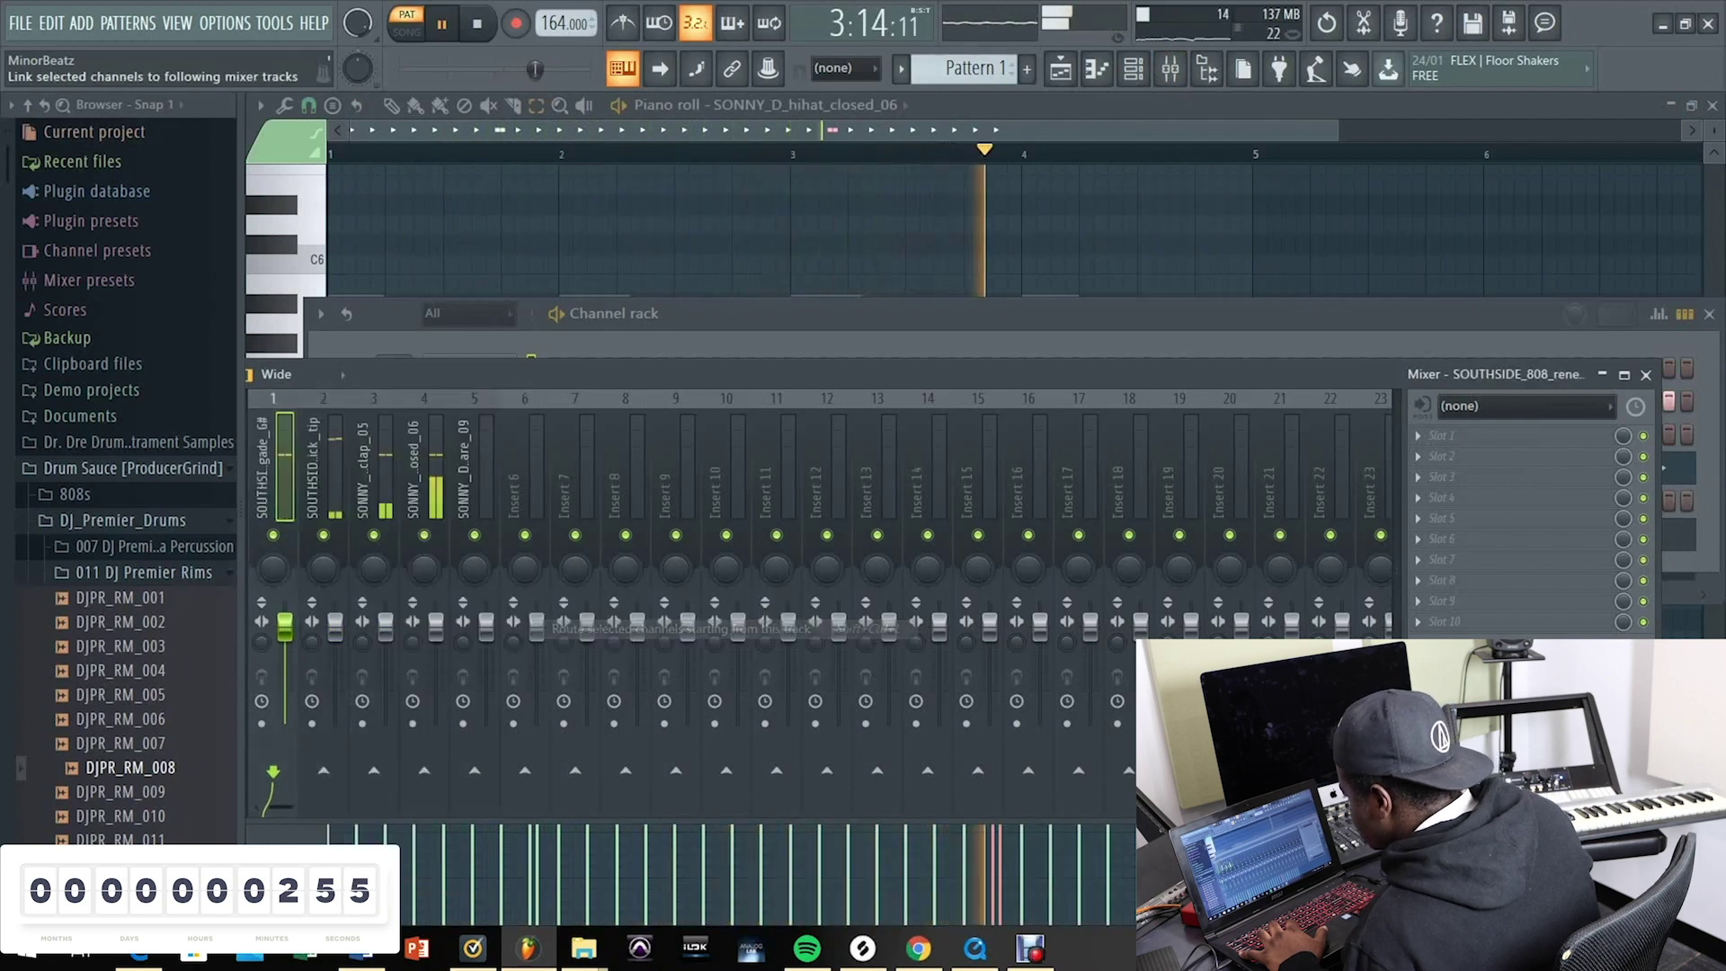
left_click_drag(524, 373, 666, 383)
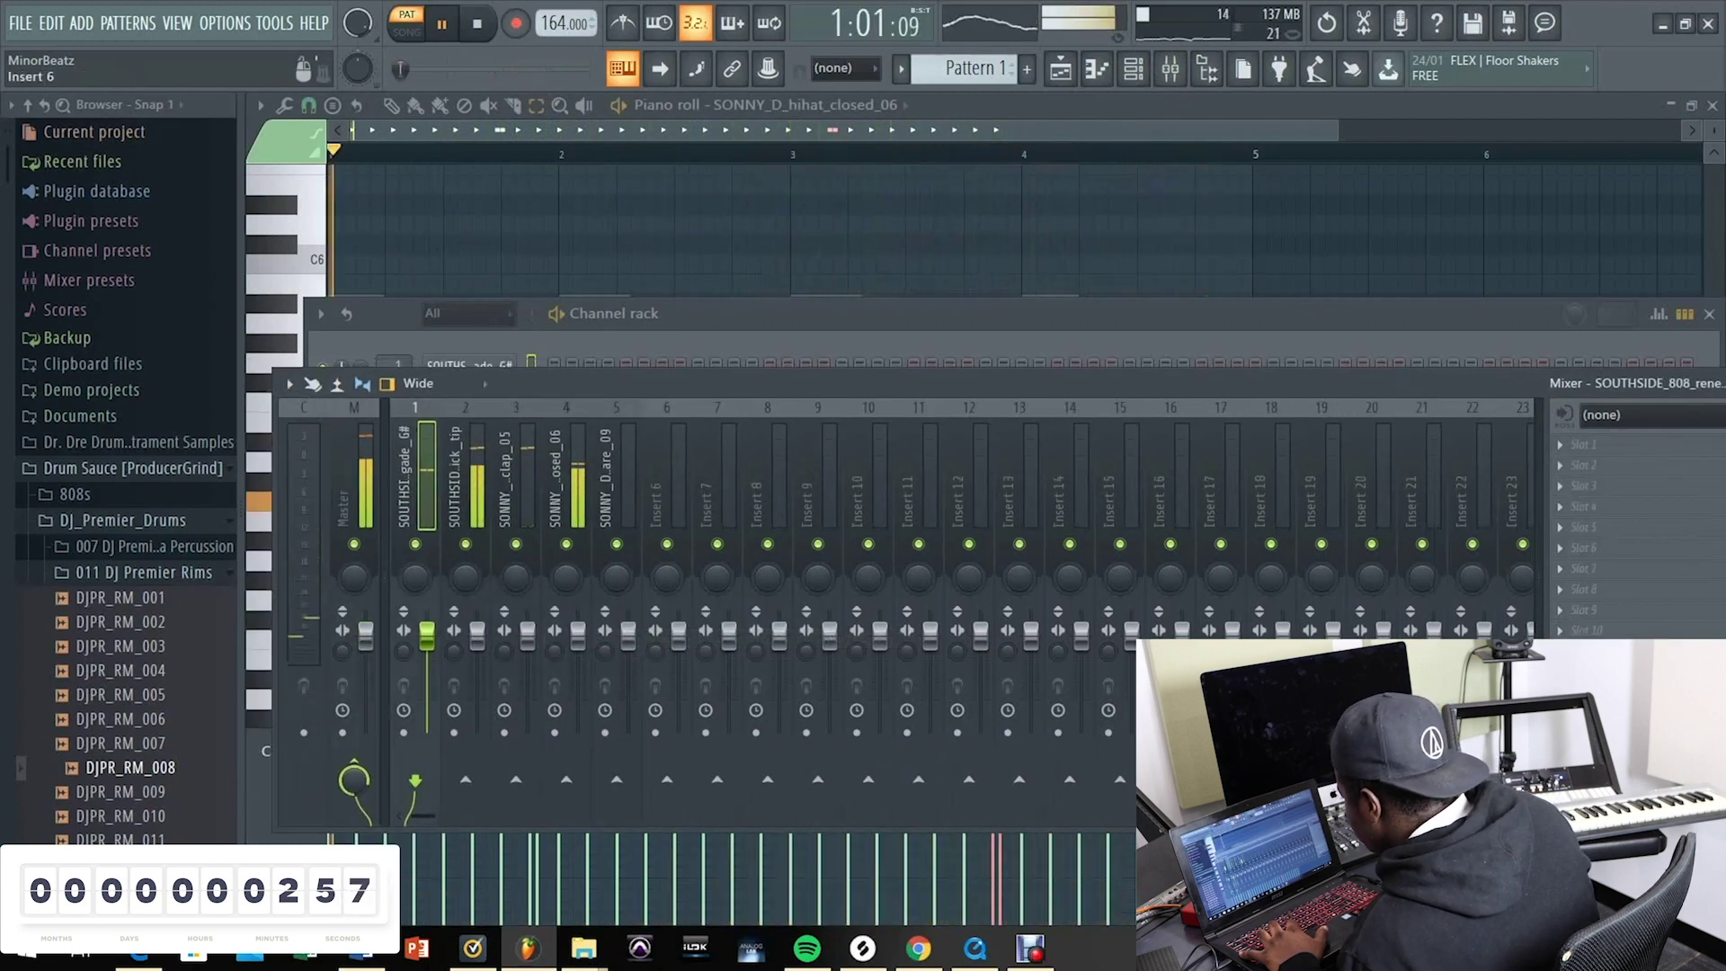
Step: Select the reFX Nexus channel and link it to mixer track 6
key("F6")
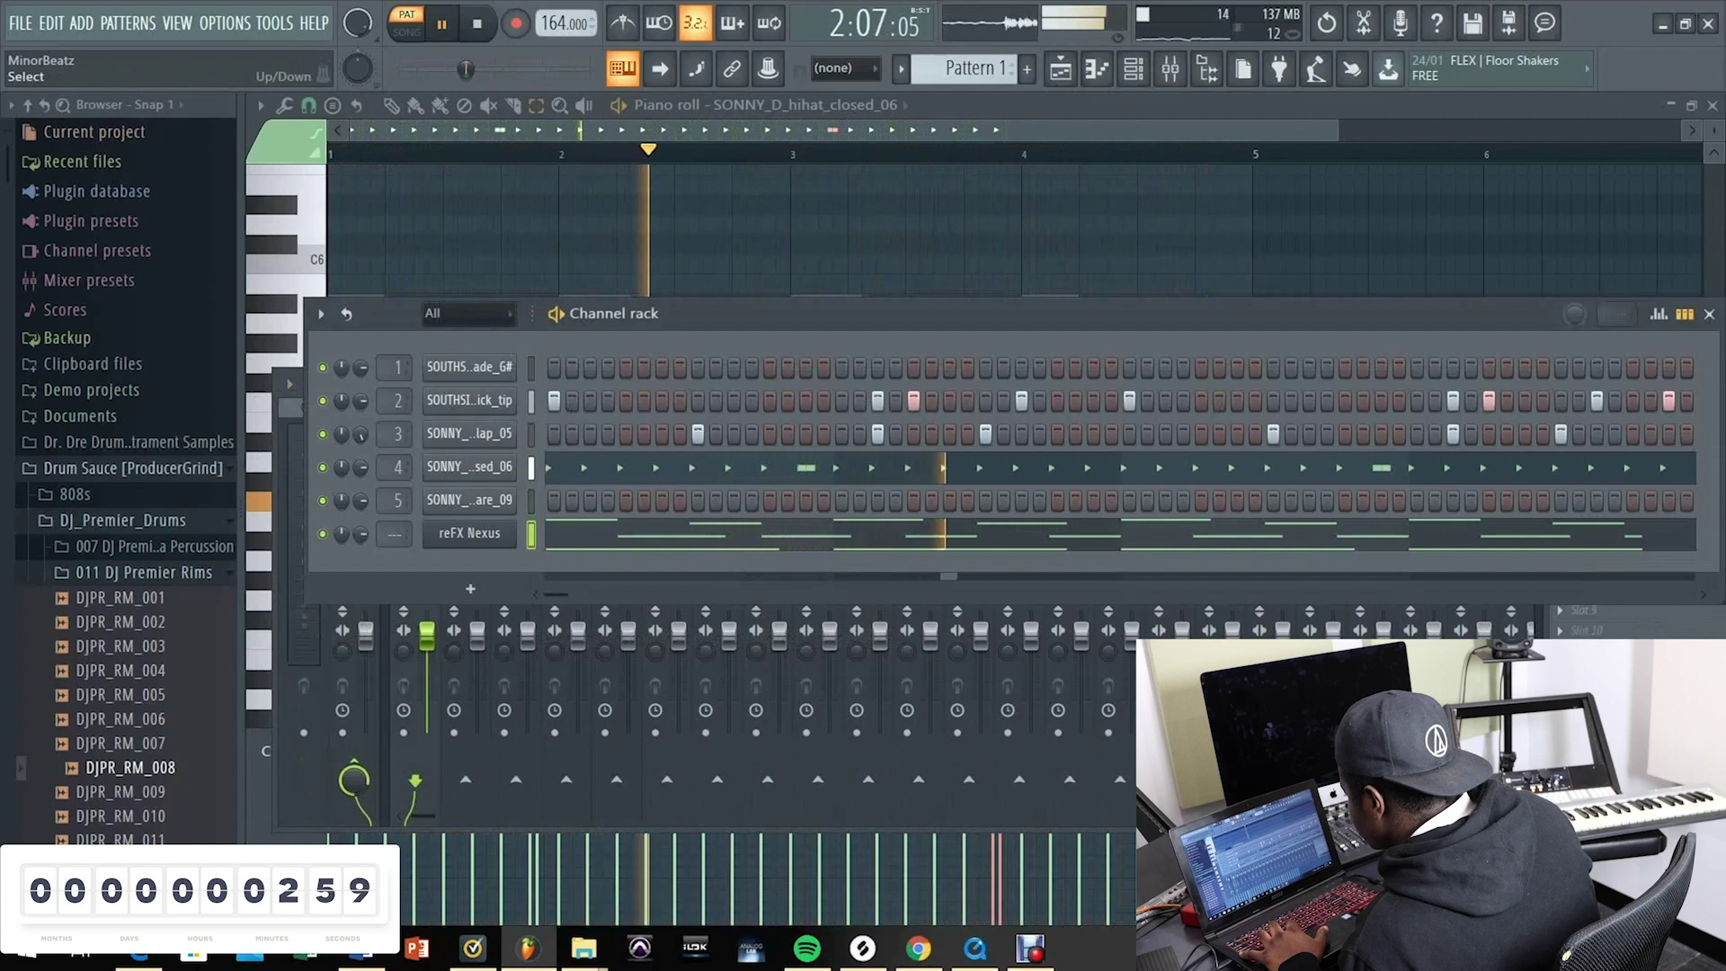
key("F9")
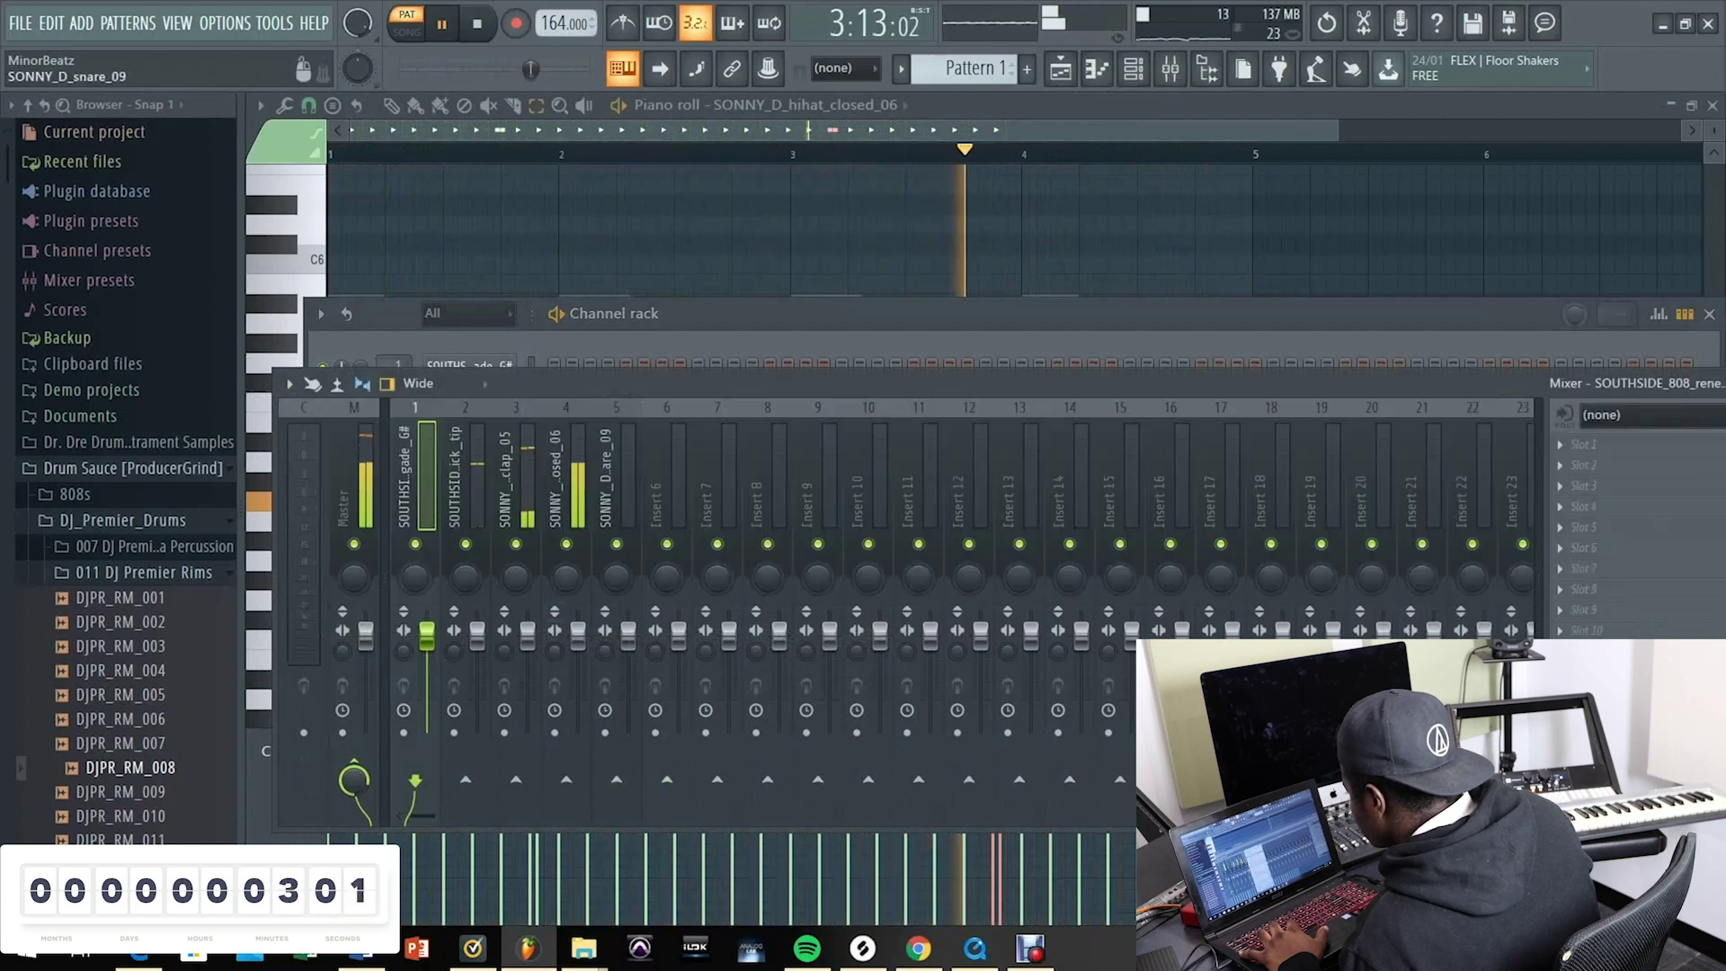
right_click(629, 404)
key("Escape")
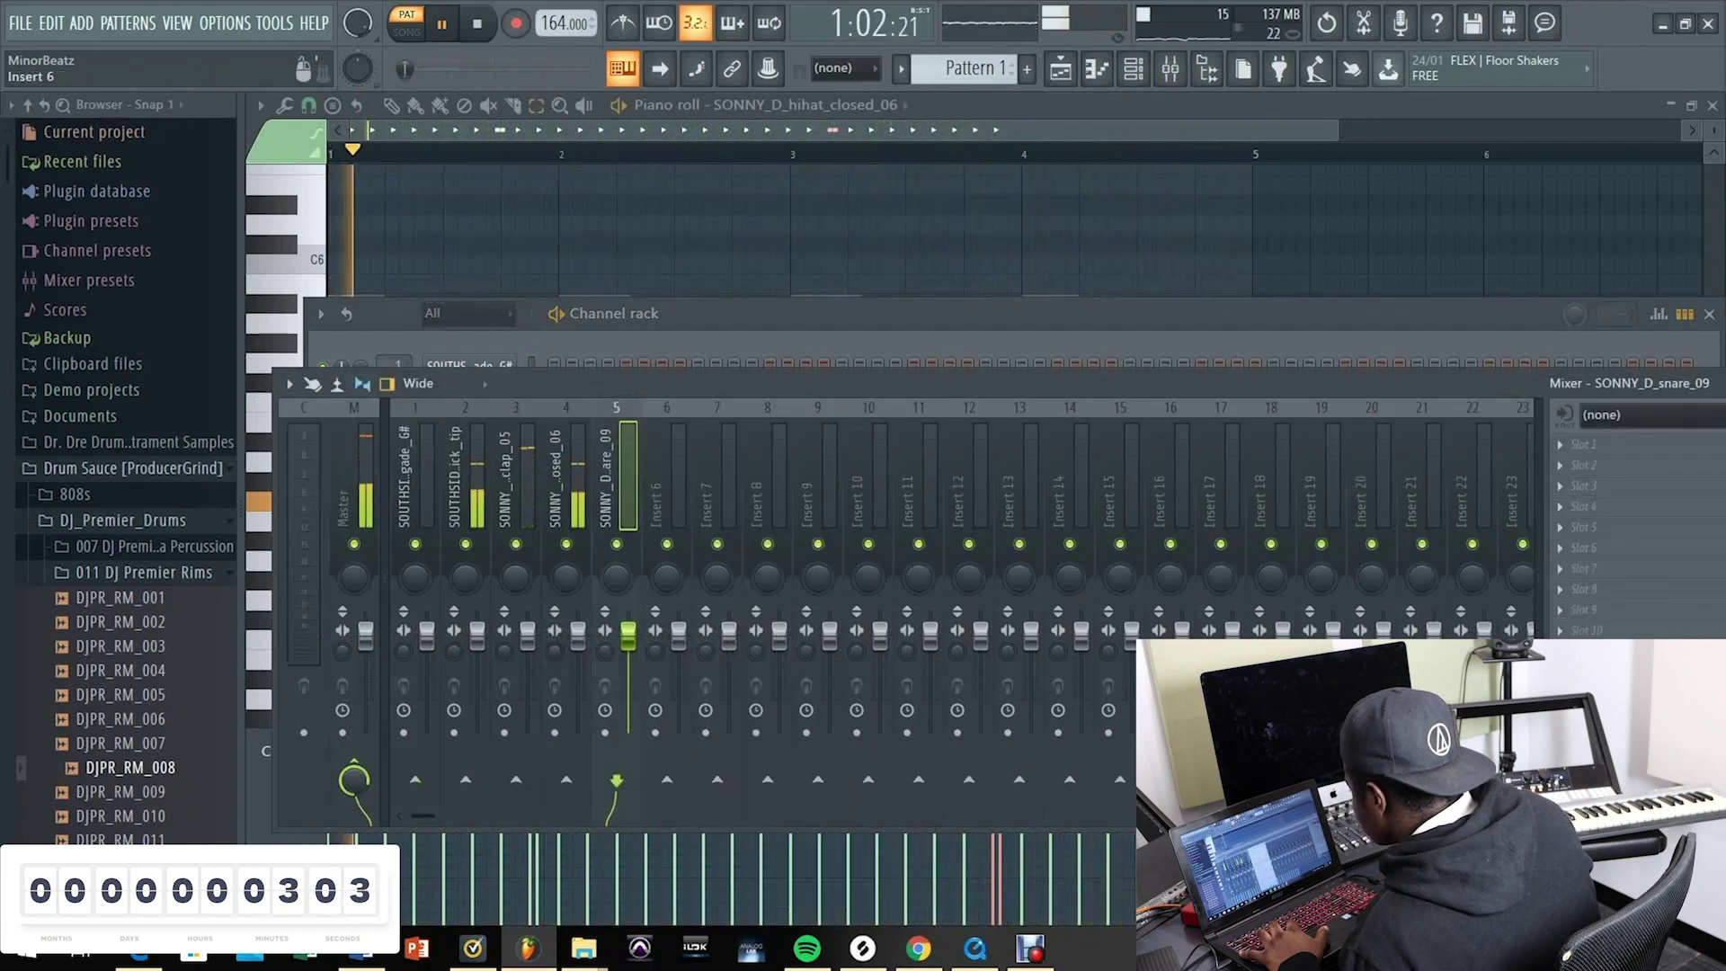
right_click(670, 409)
mouse_move(791, 617)
left_click(1033, 617)
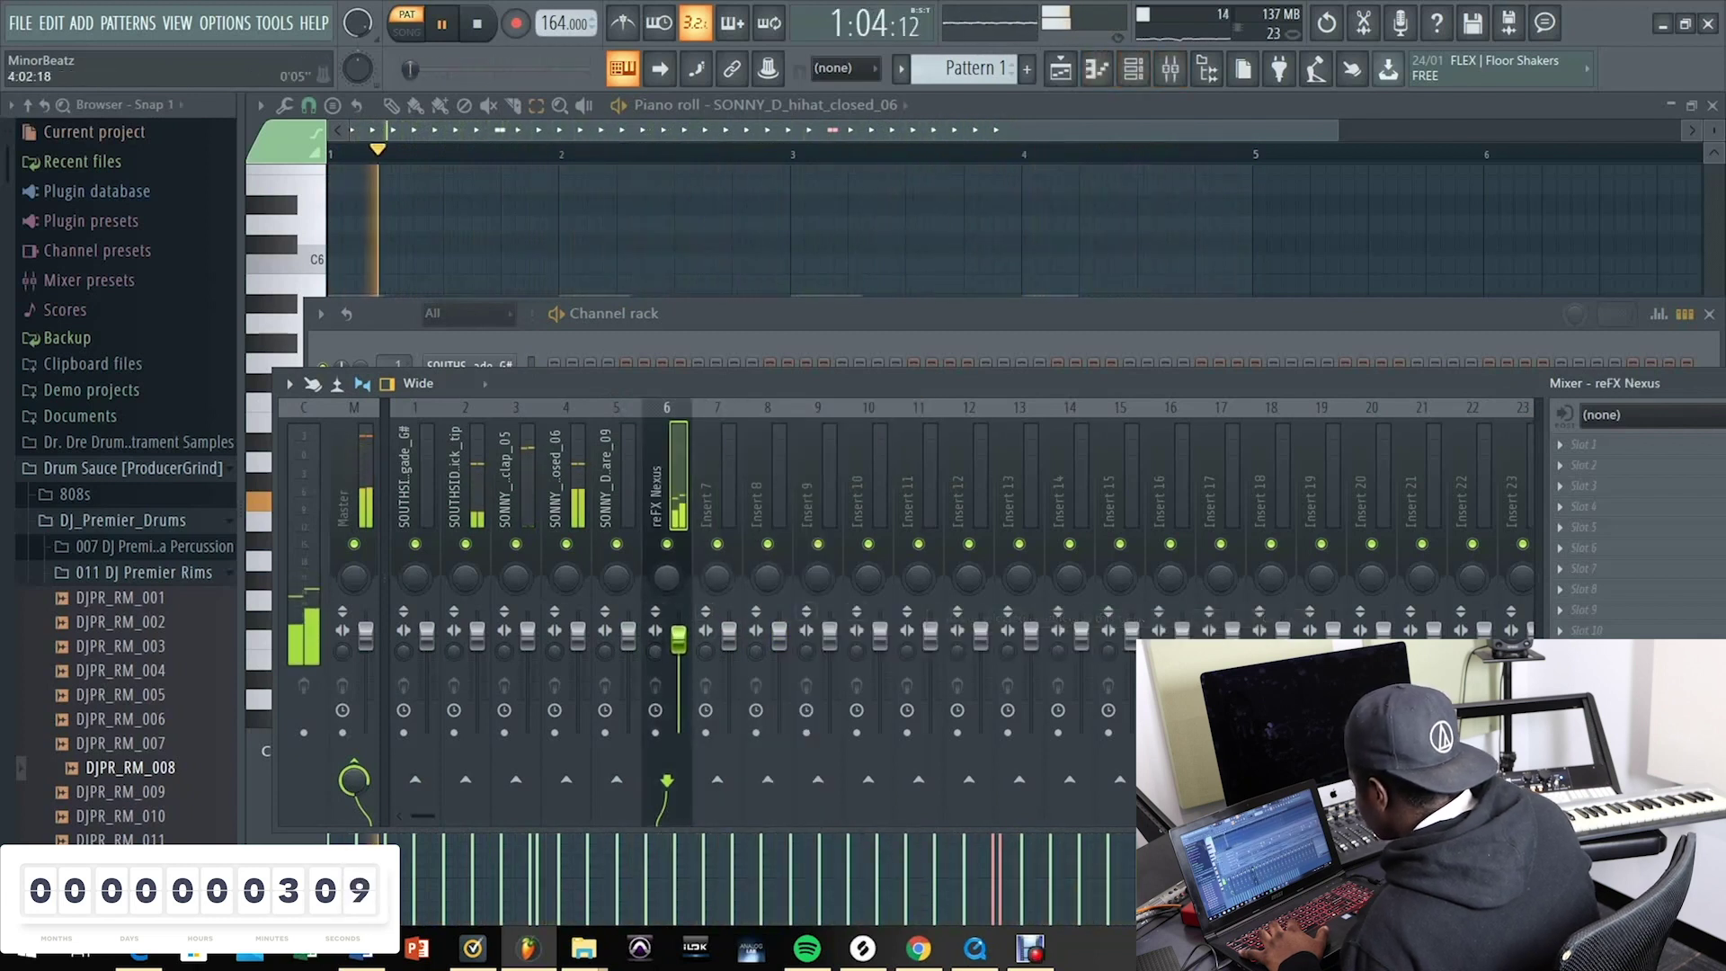
Step: Place an 808 hit on step 1 of the channel rack and tune it to F5 in the graph editor
key("F6")
key("space")
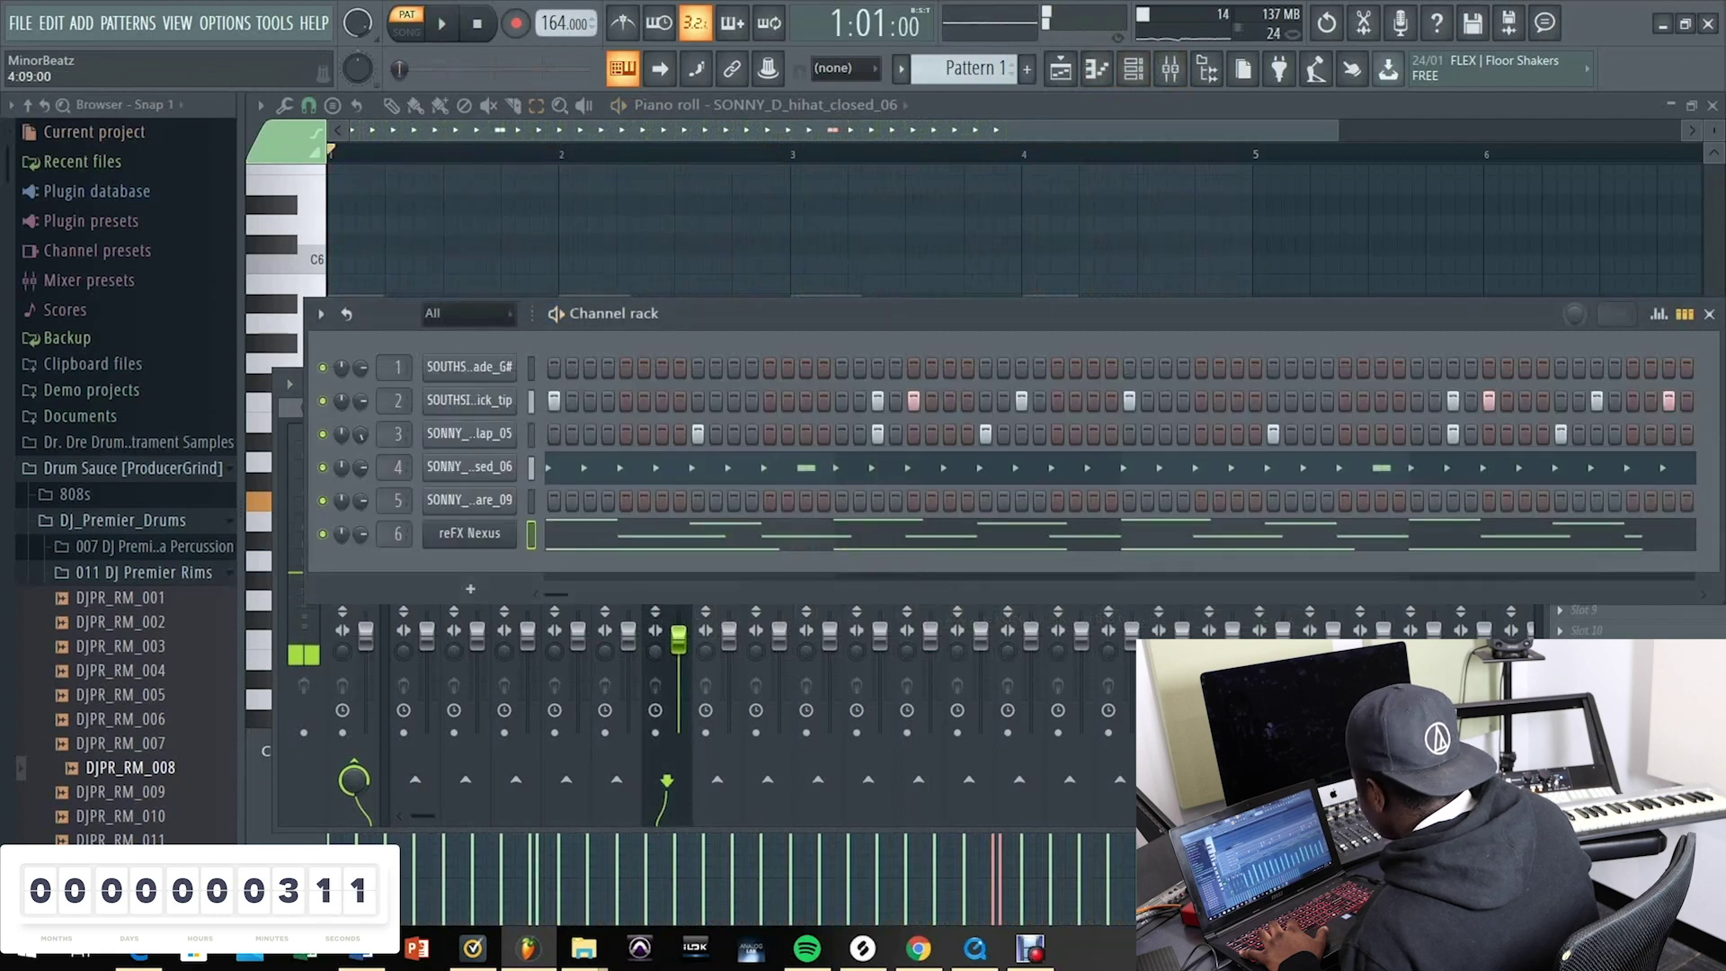
left_click(1658, 313)
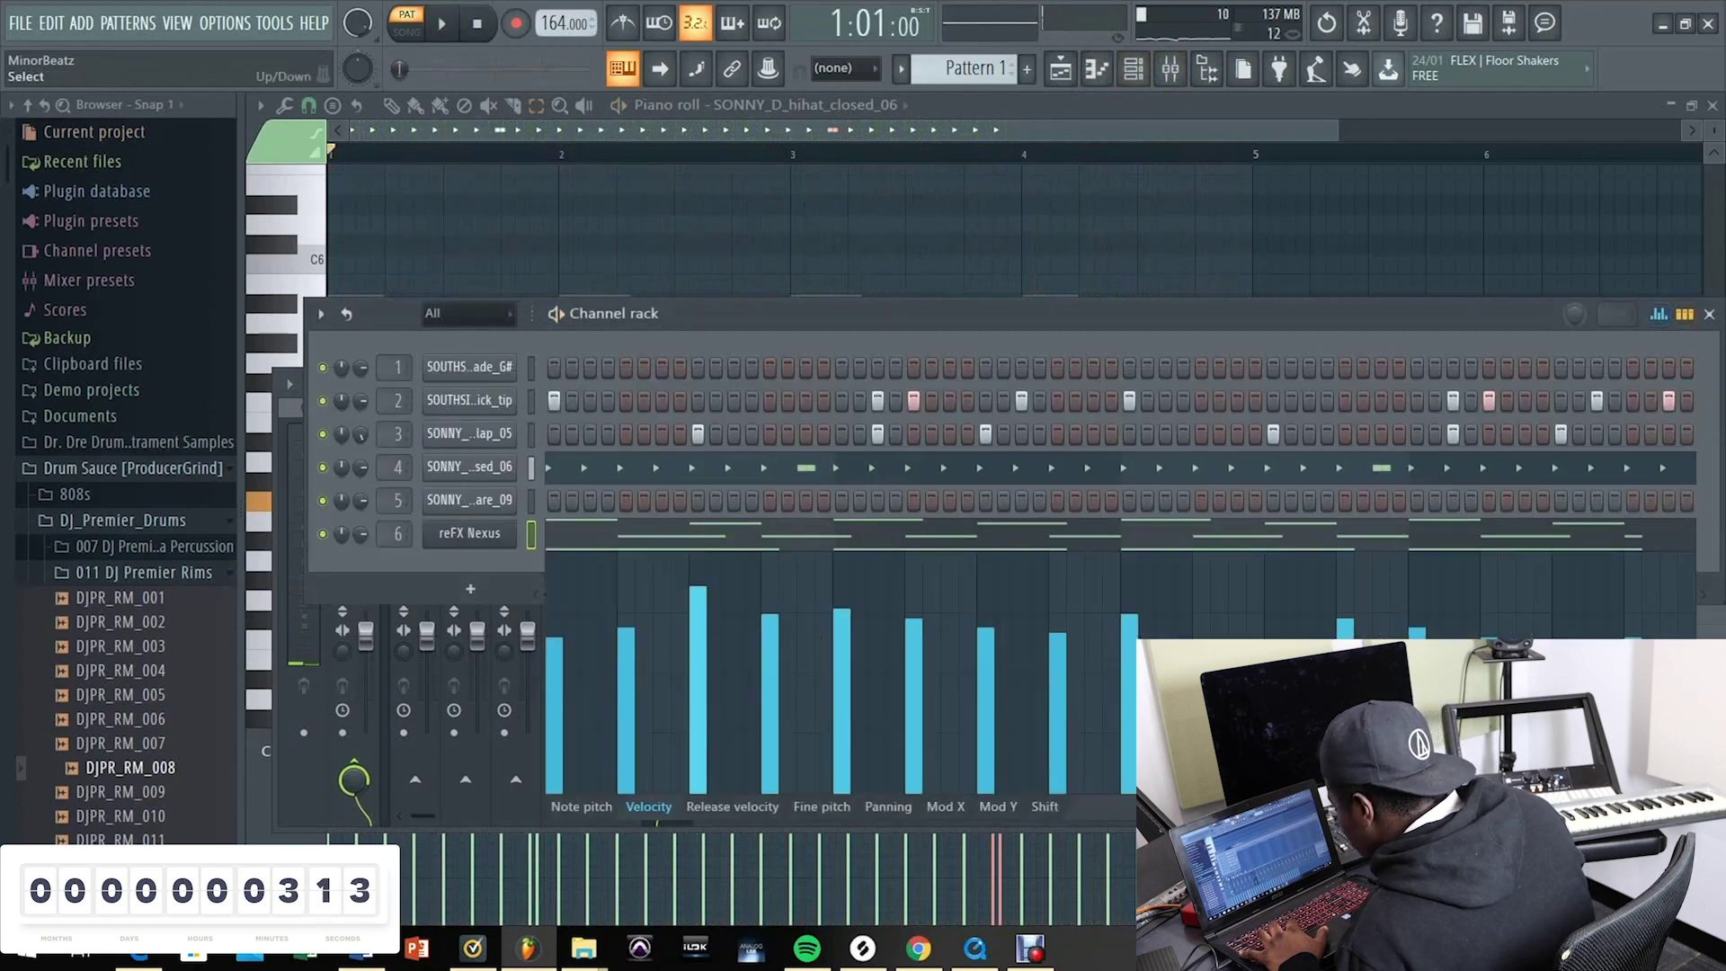
left_click(531, 367)
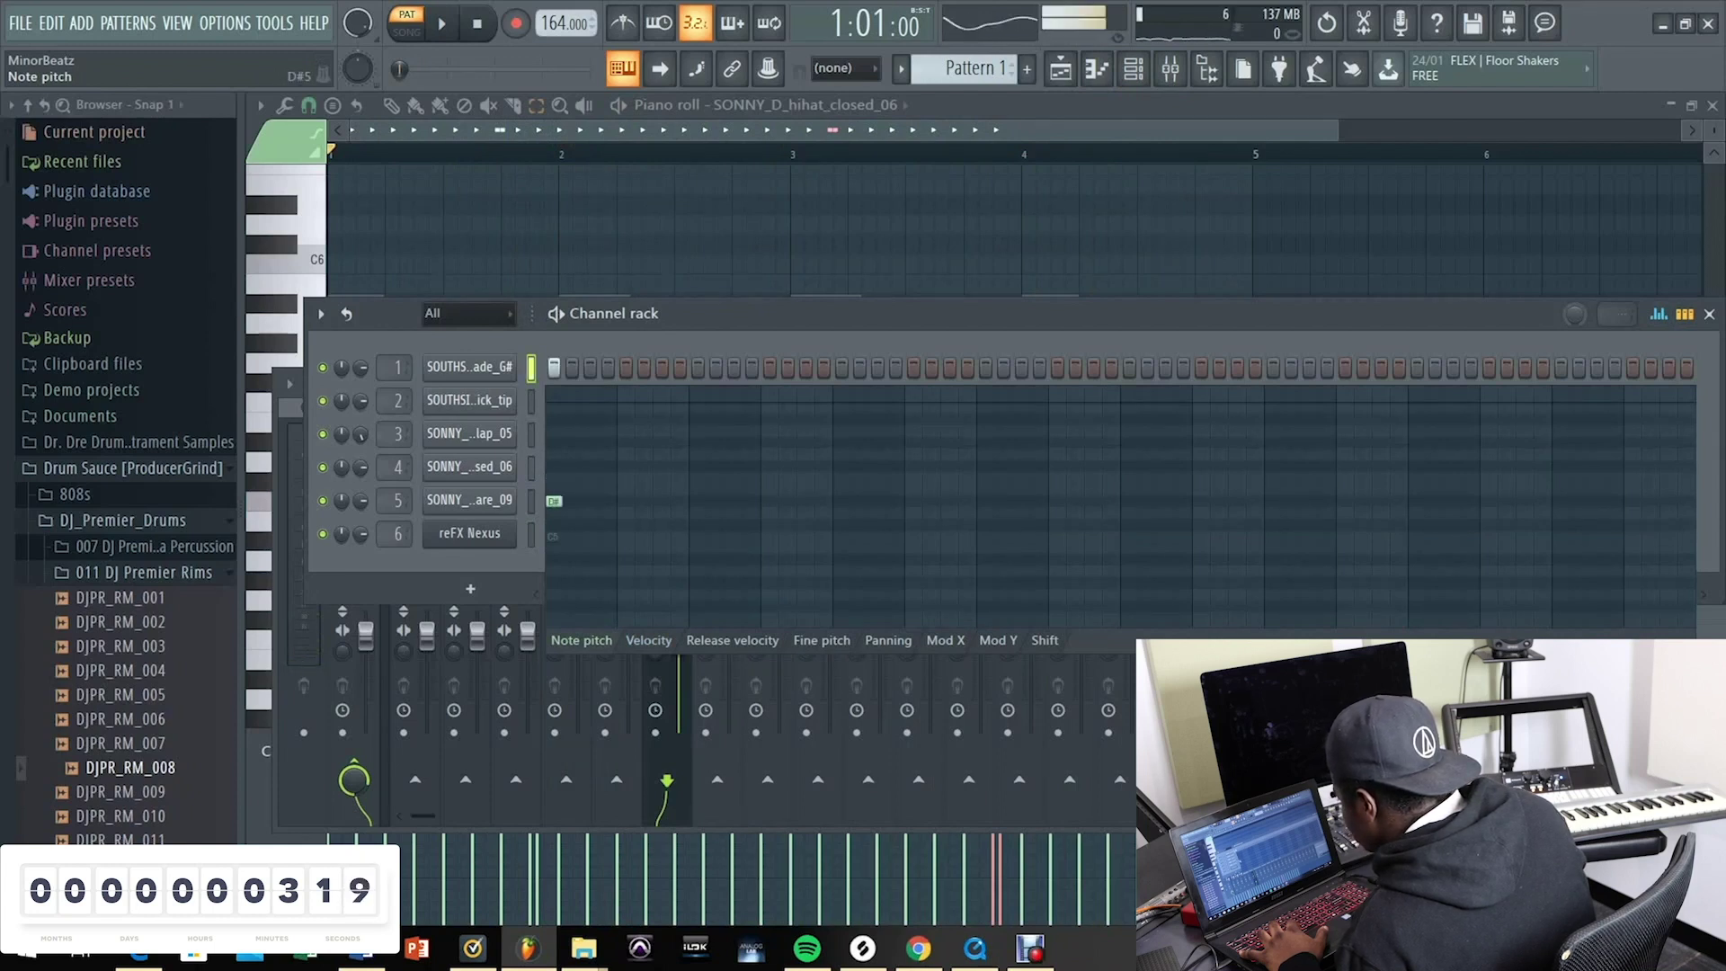
key("space")
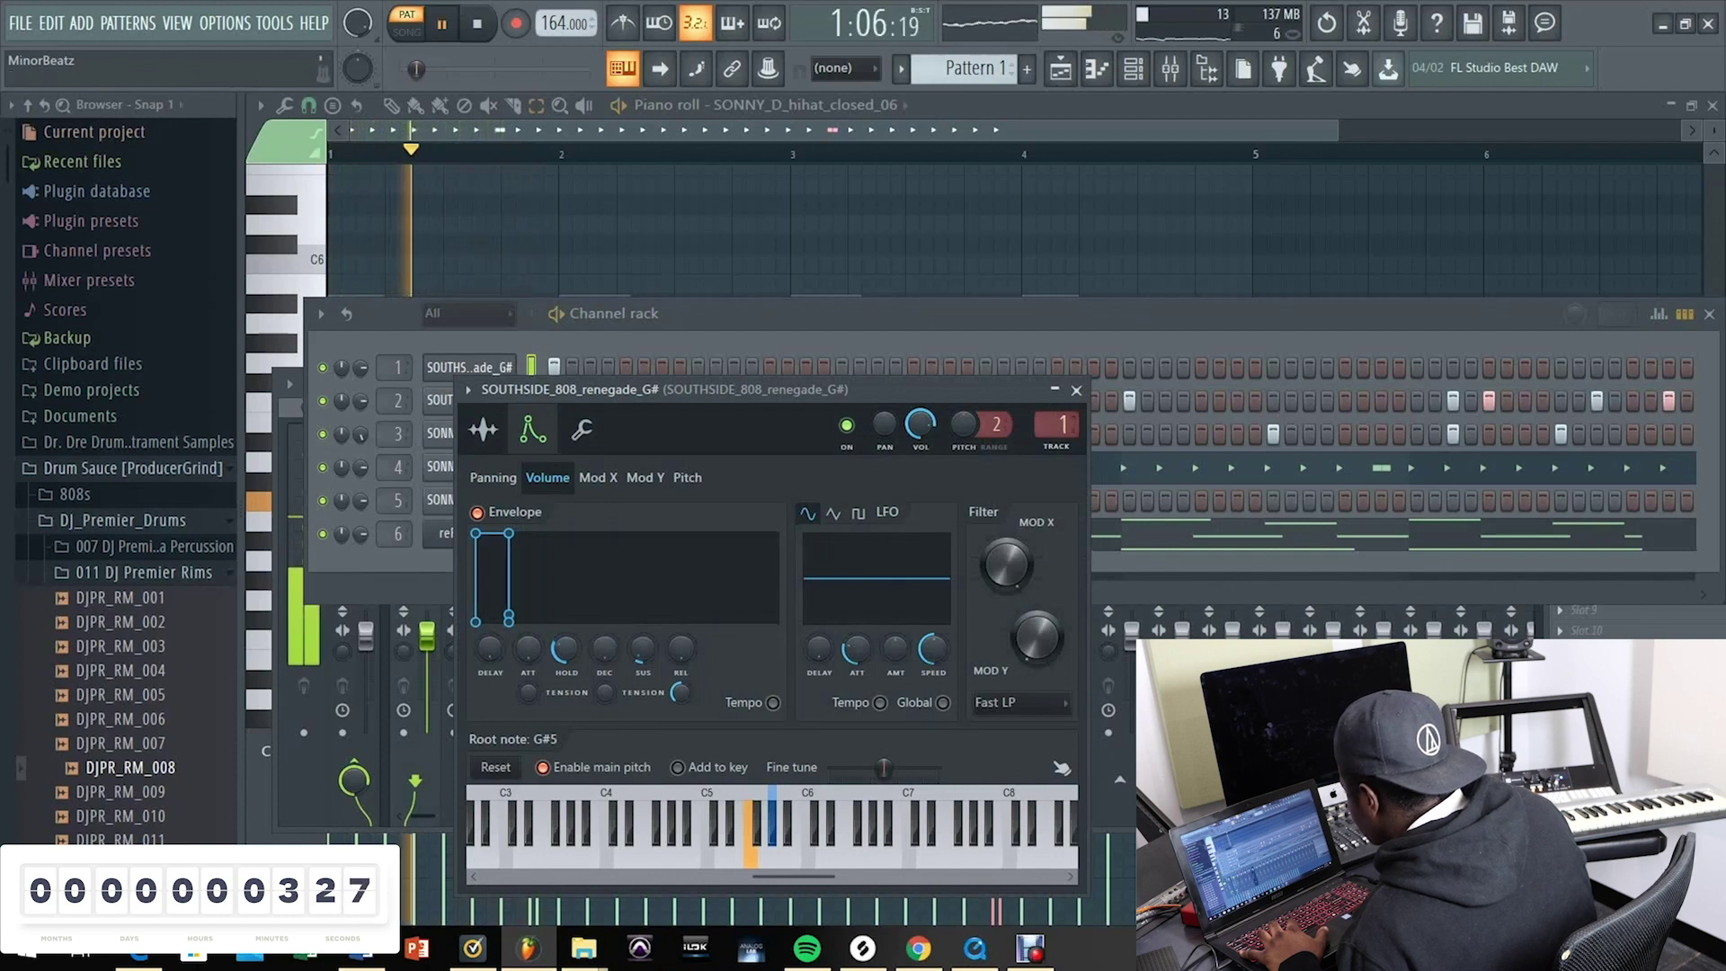
key("Escape")
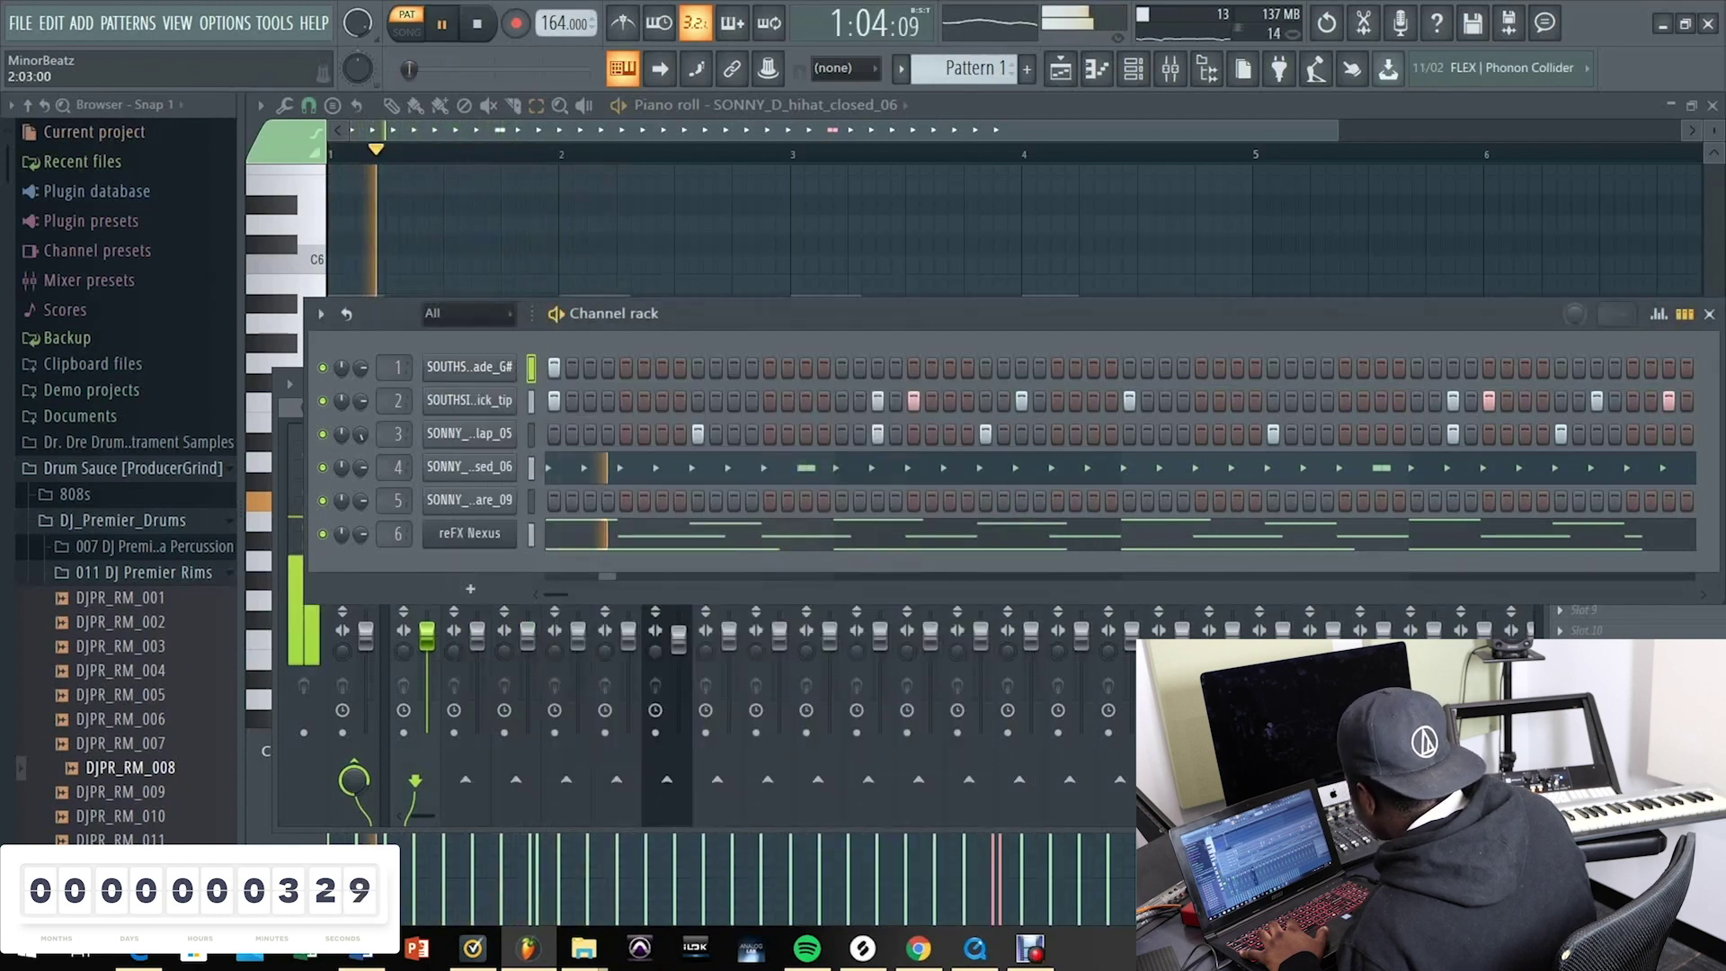
key("F7")
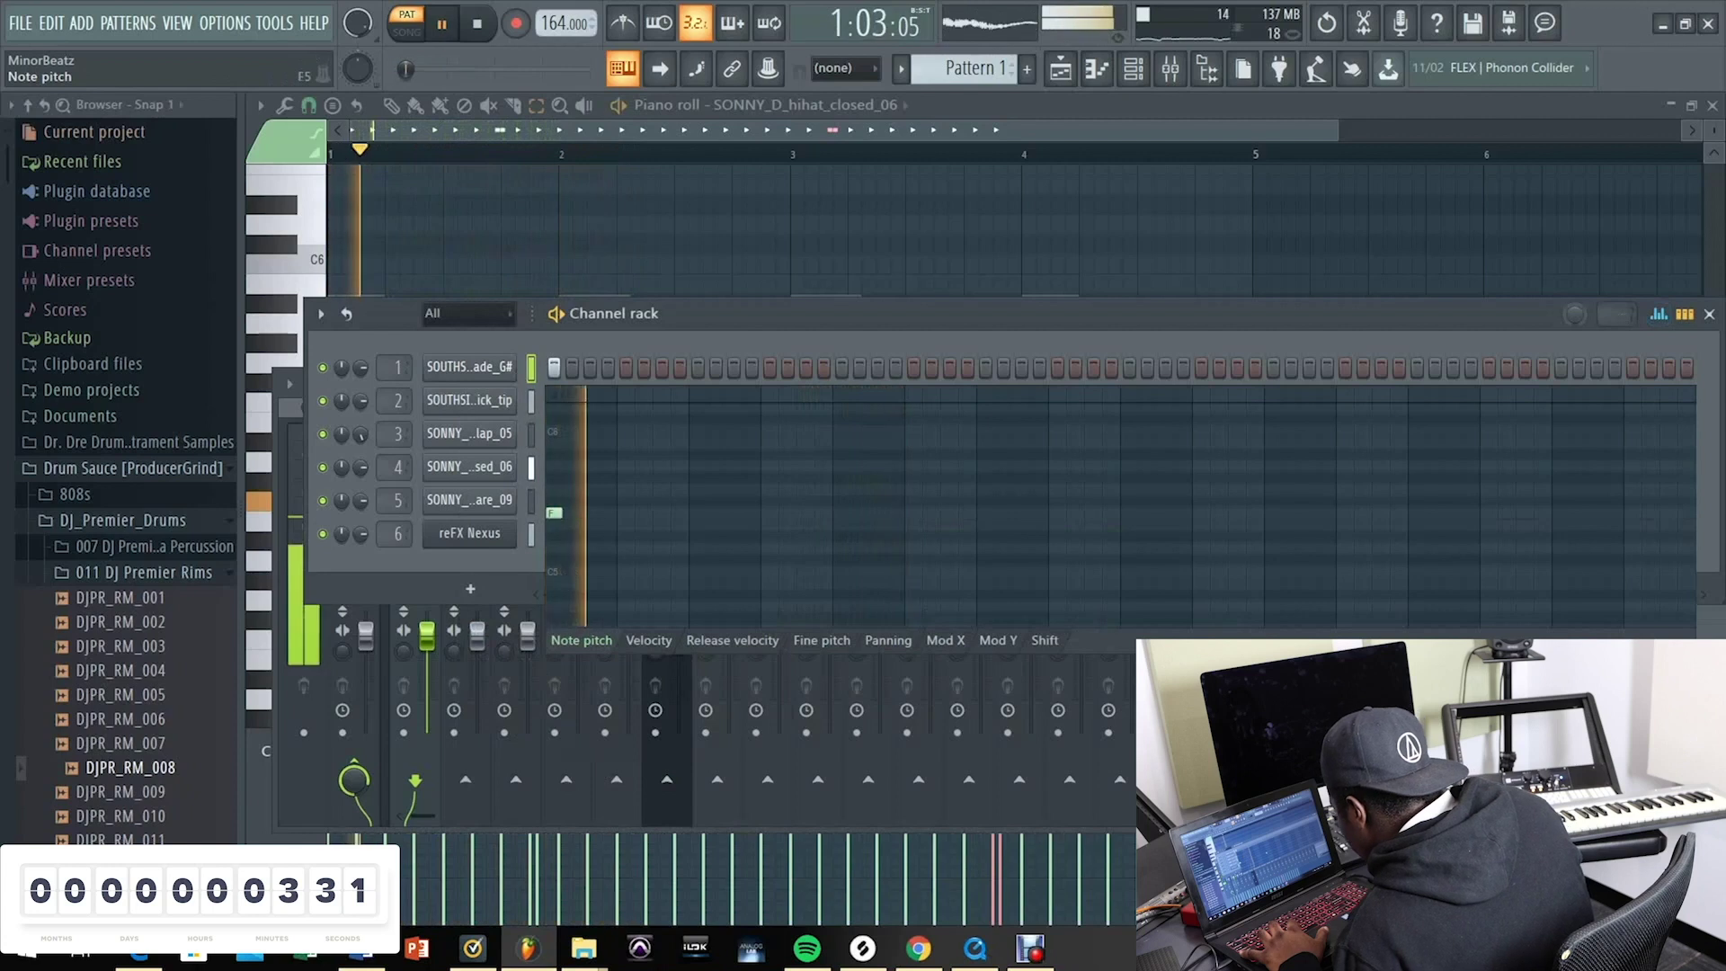
Step: Add F5 hits to the 808 channel on steps 19, 21, 27 and 33, and undo the extra hit on step 35
key("v")
key("v")
key("space")
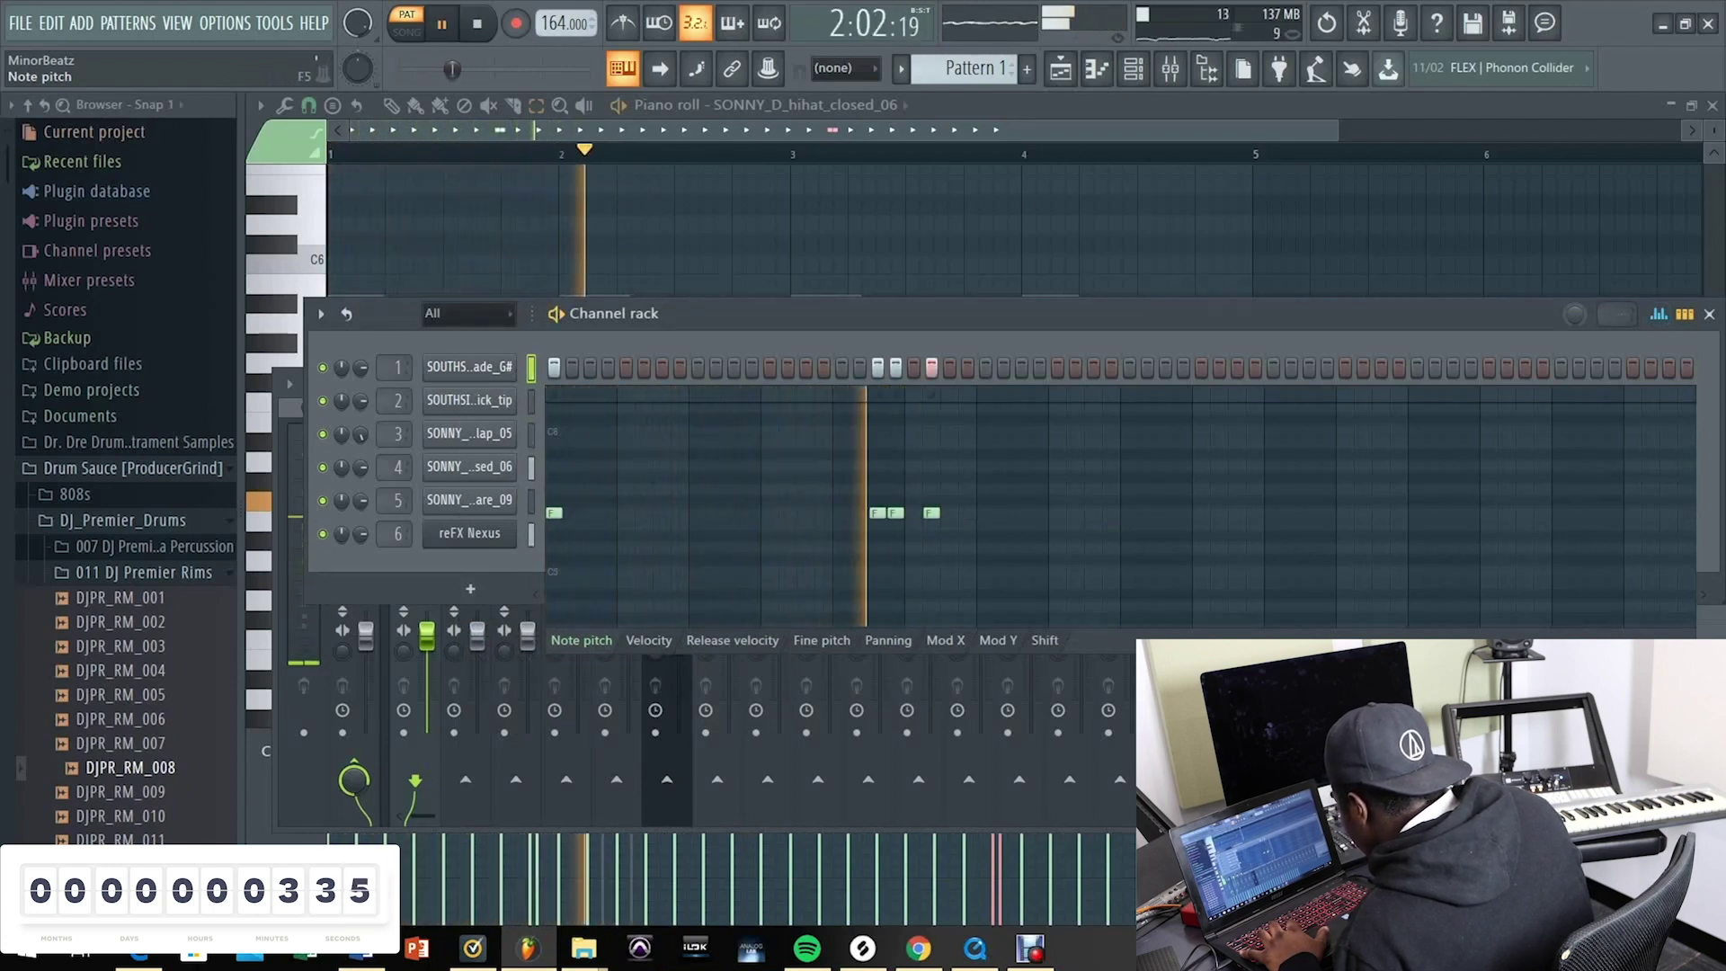
key("v")
key("v")
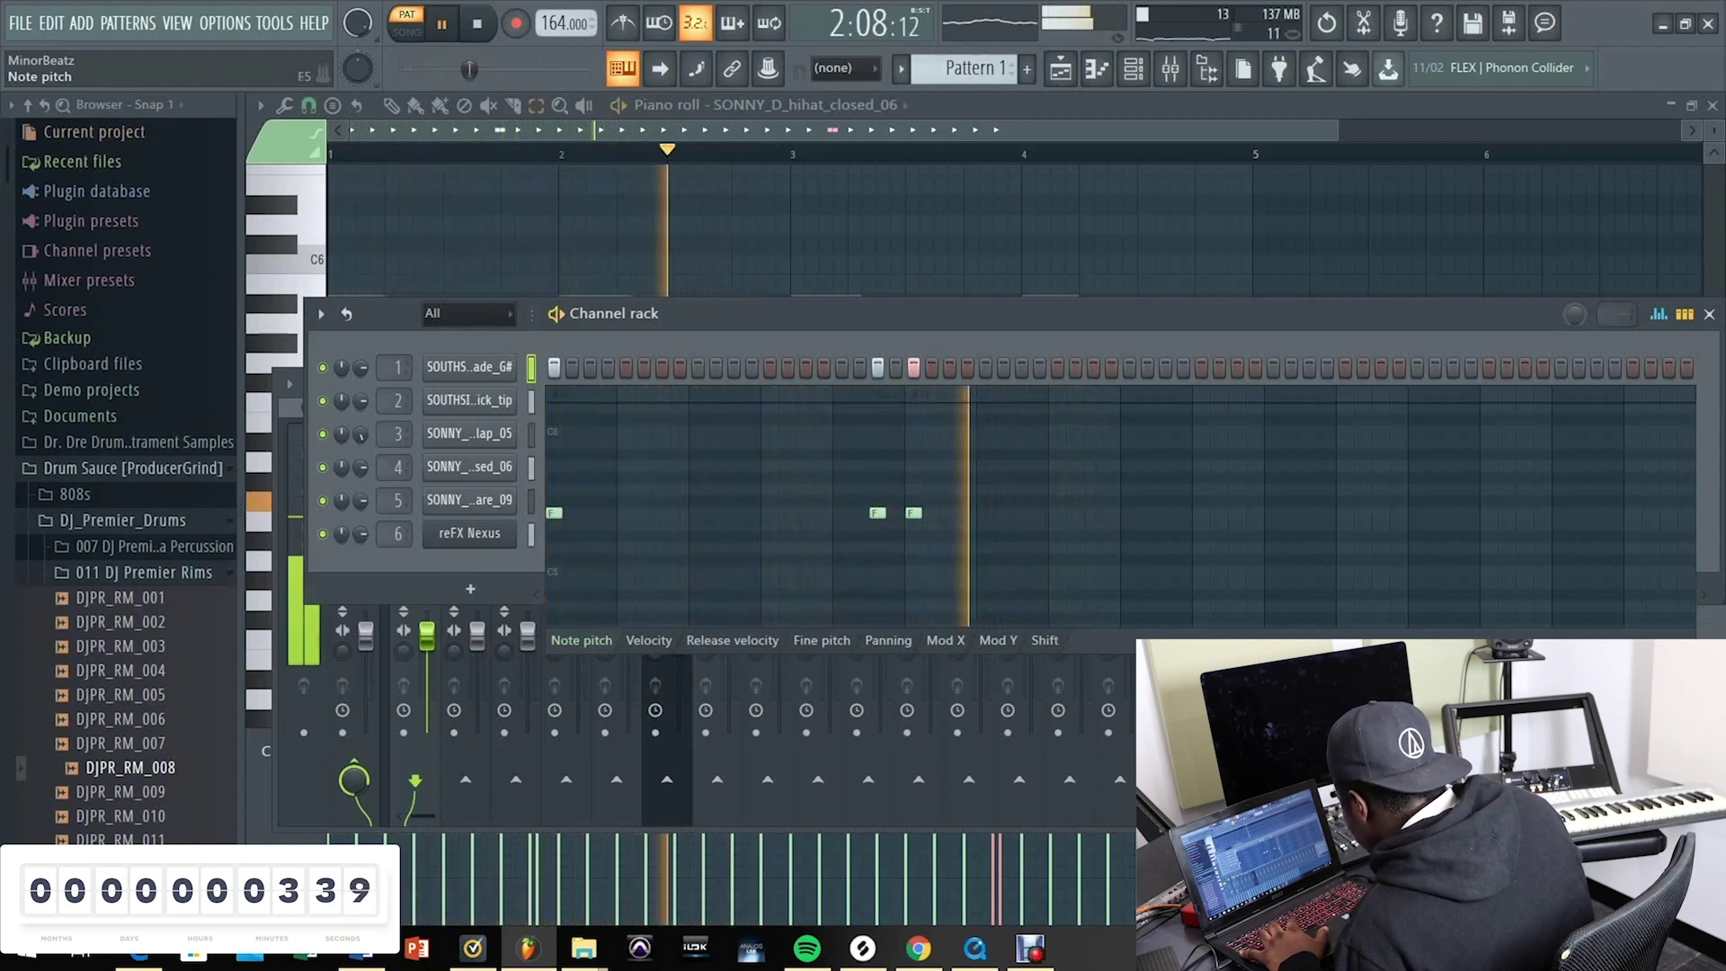
key("v")
key("v")
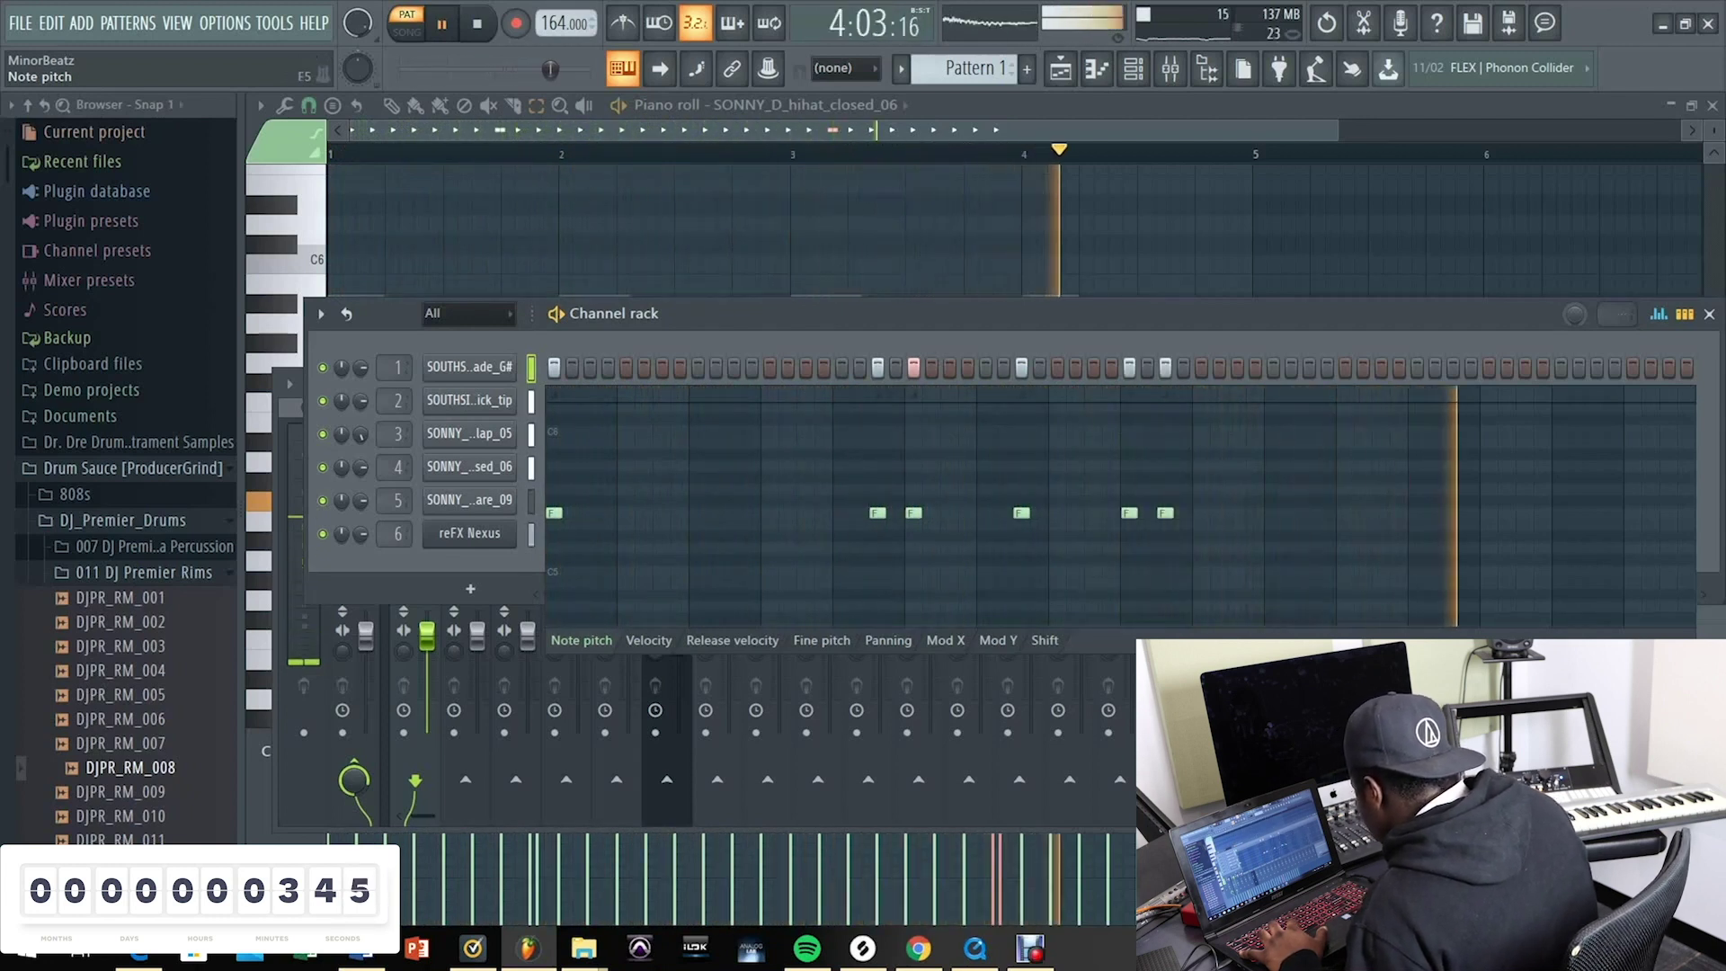
key("ctrl+z")
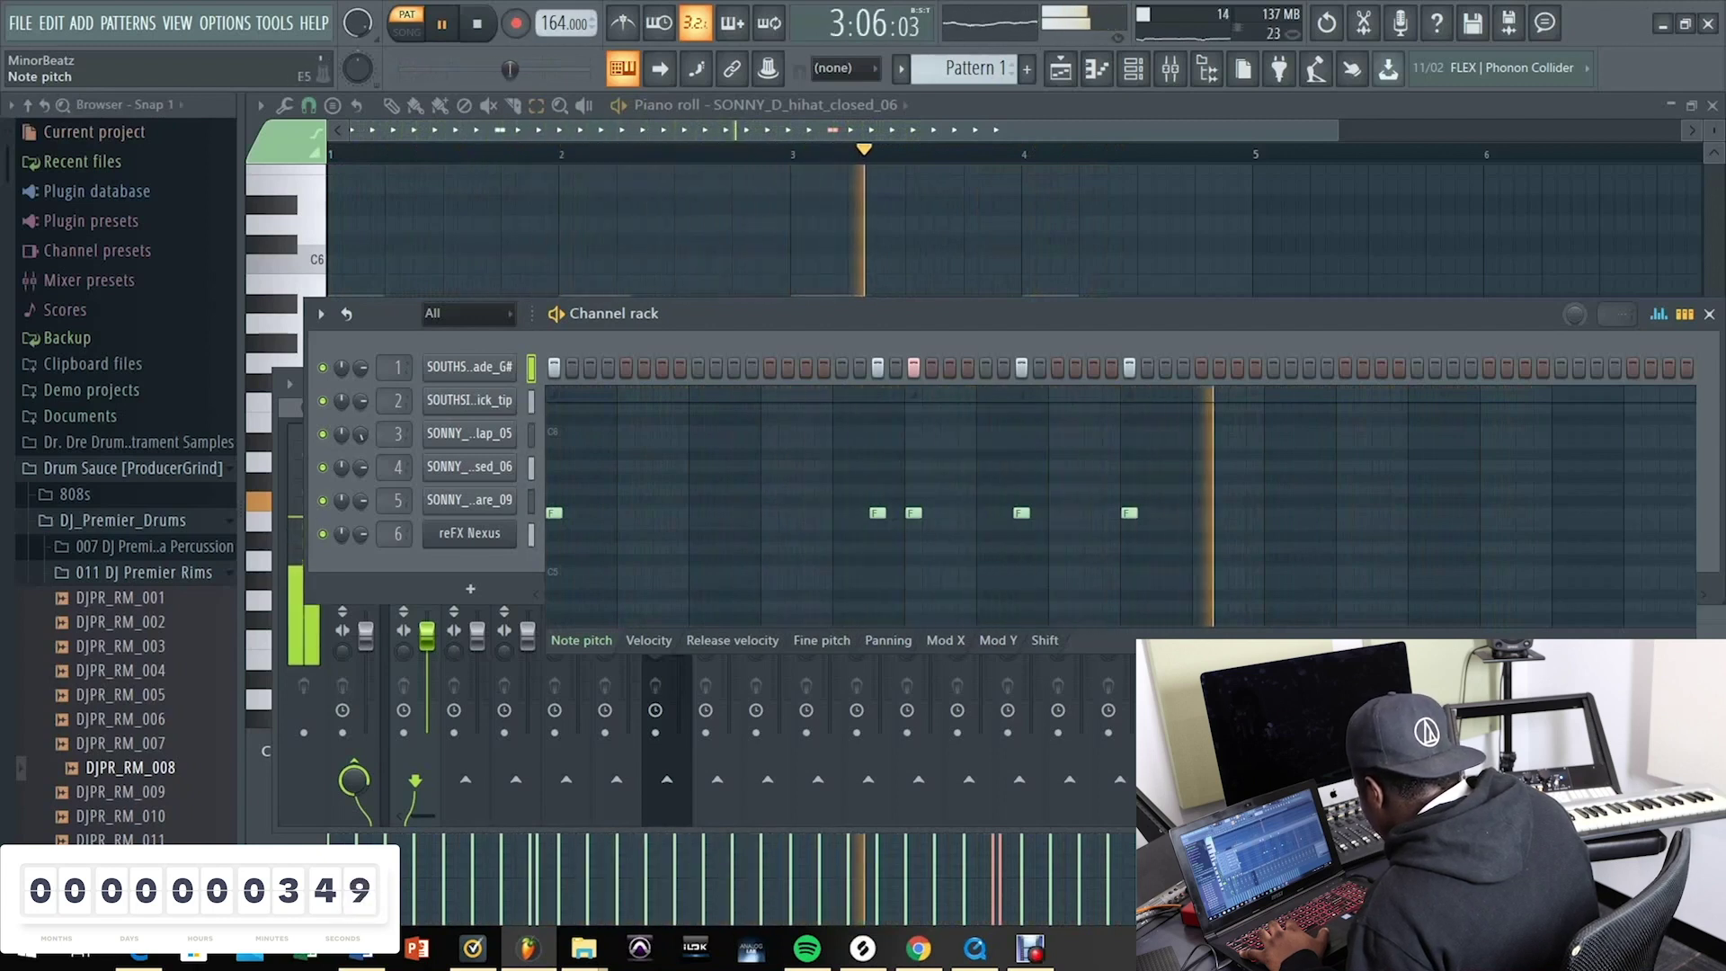
Step: Add 808 hits at F5 on steps 51 and 53 and at A#5 on step 59, and play the pattern
key("ctrl+v")
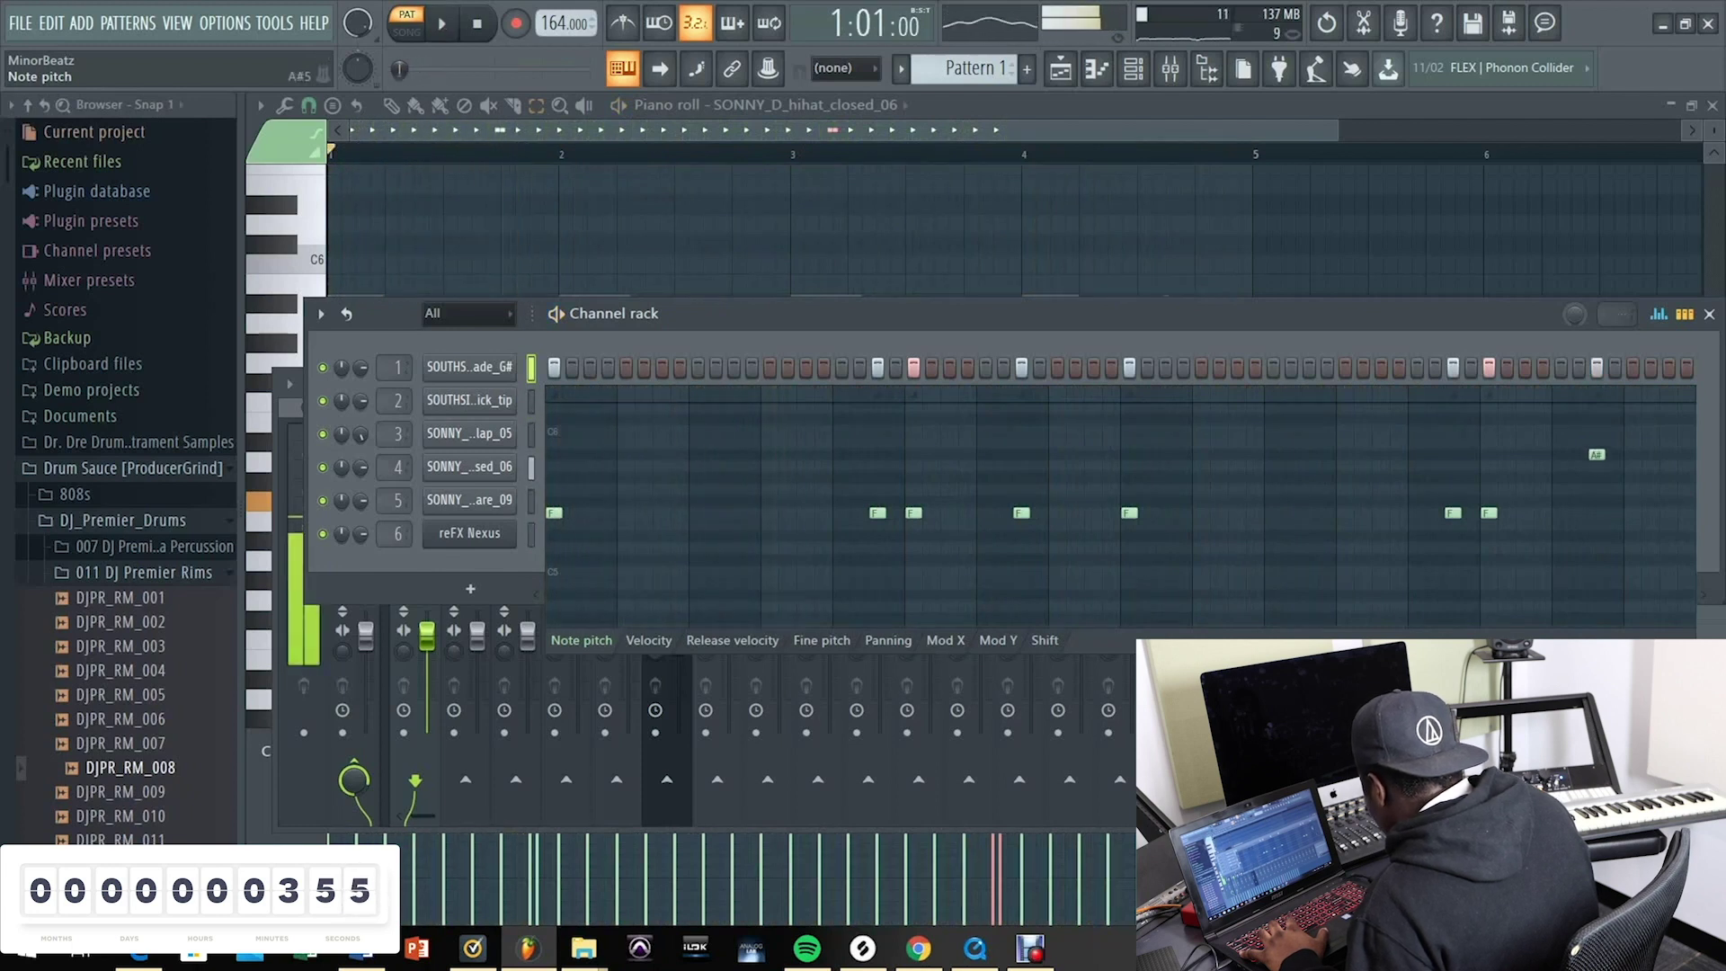
key("space")
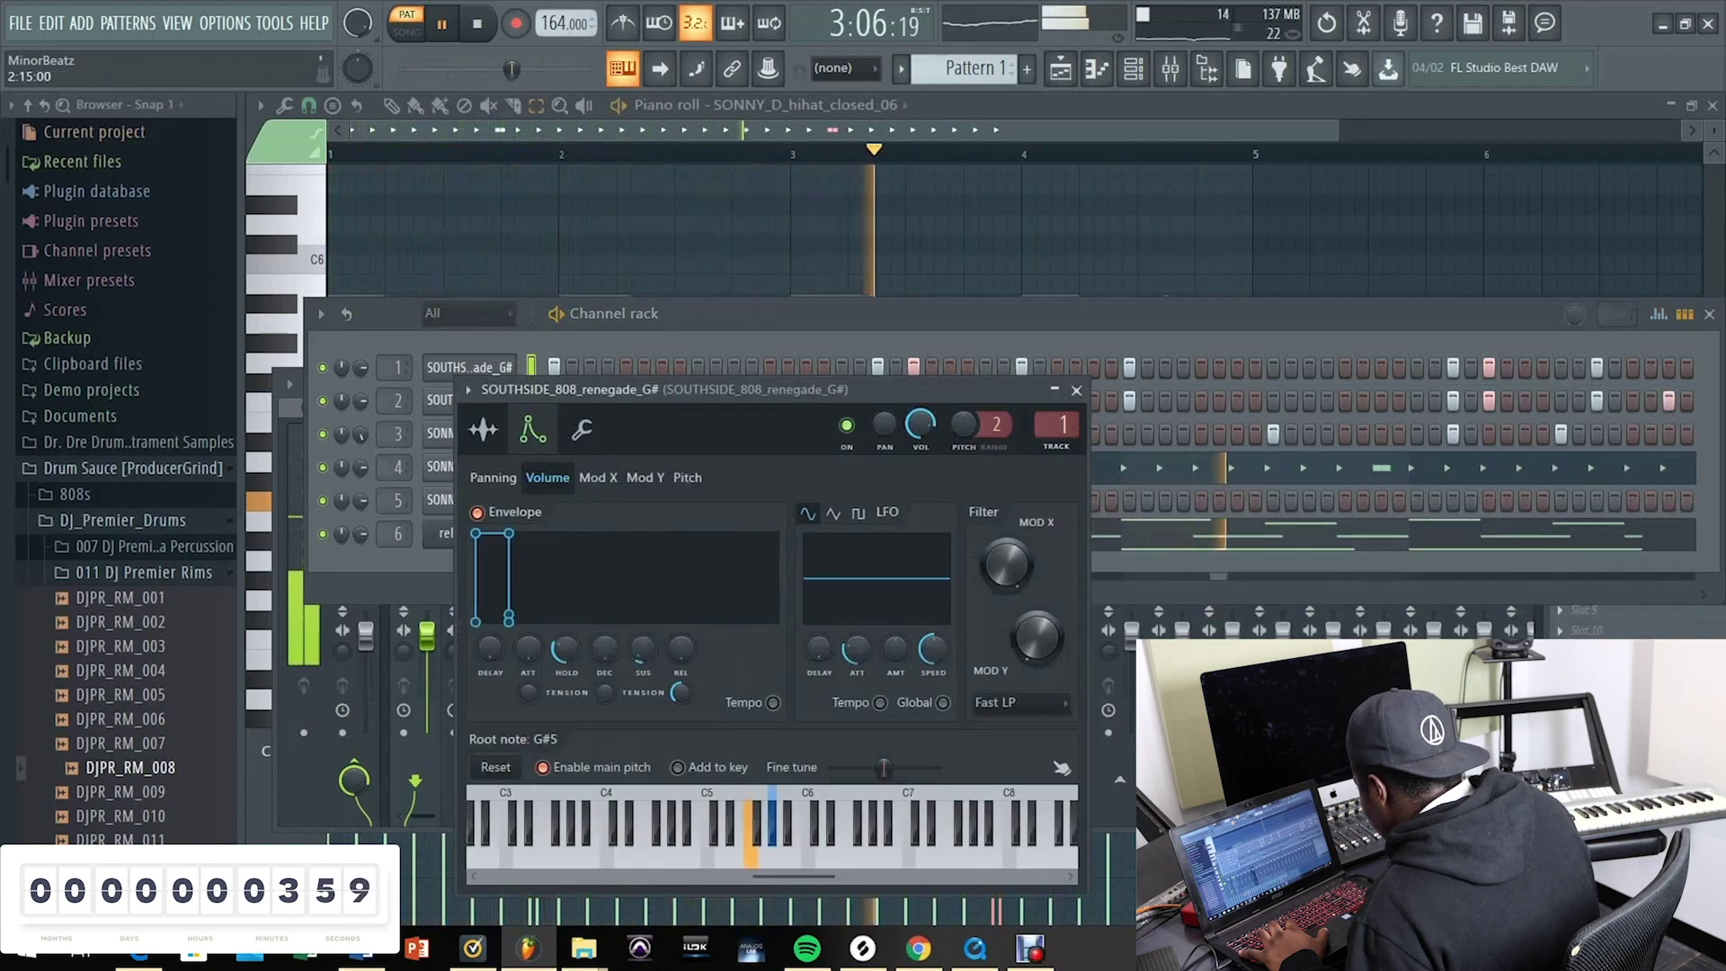
key("Escape")
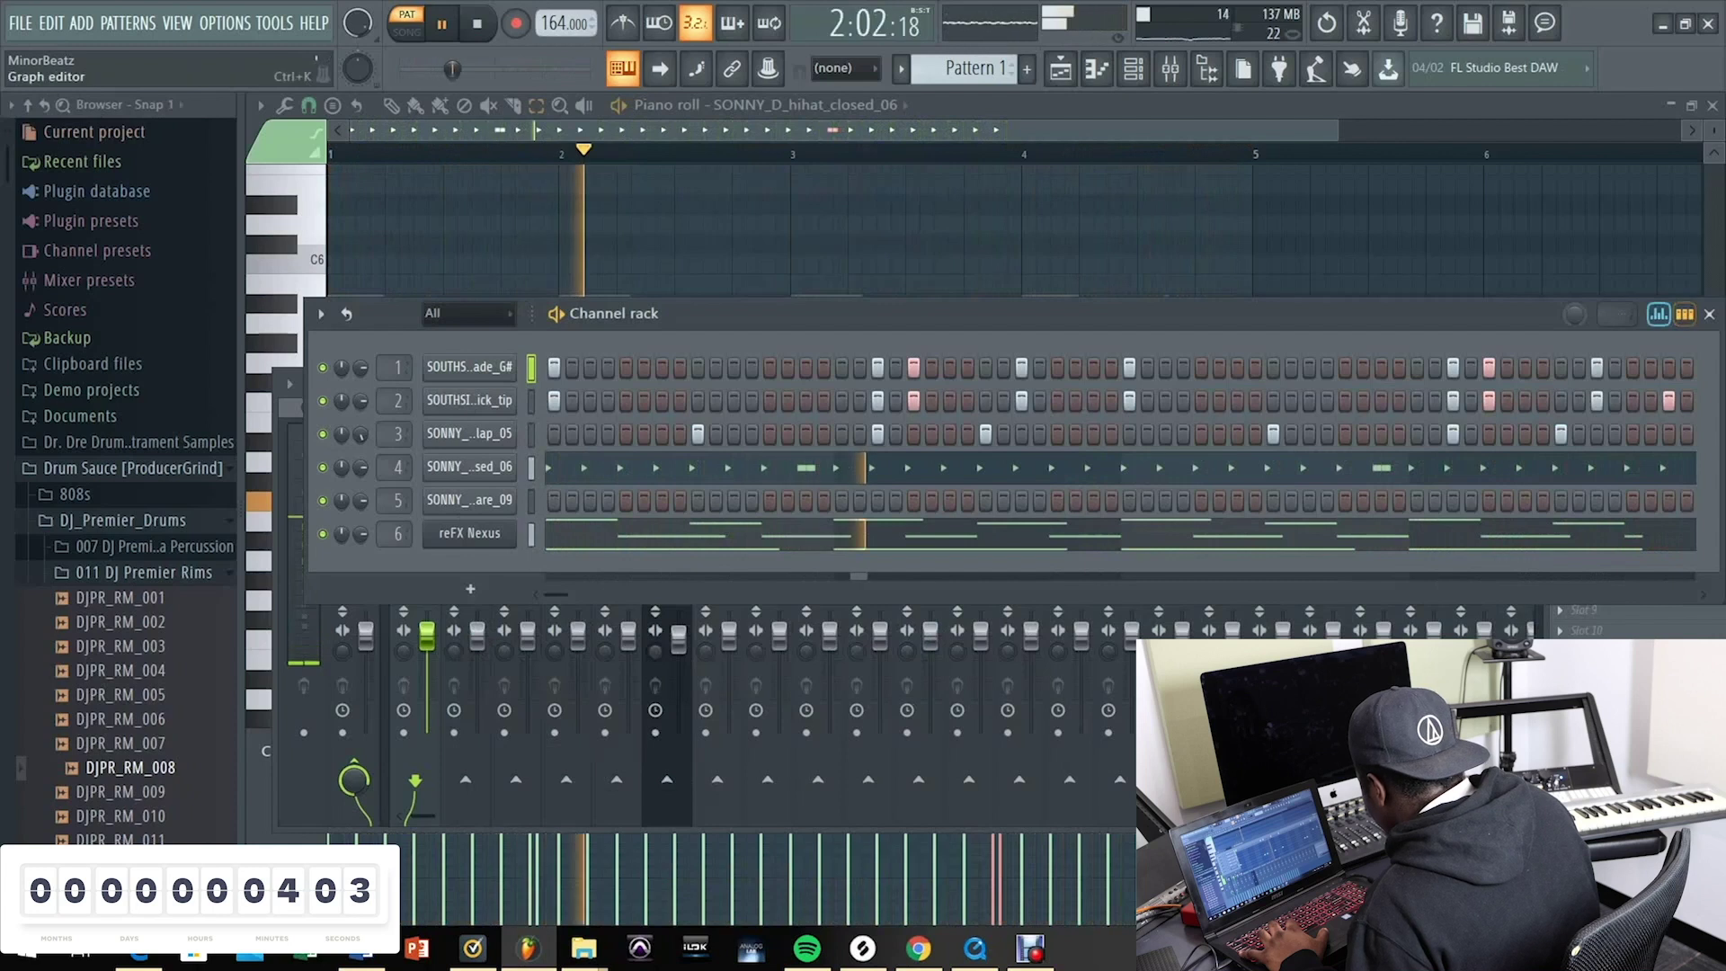
Step: Add two 808 hits at A#5 on steps 62 and 63 and remove the misplaced hit on step 64
key("alt+g")
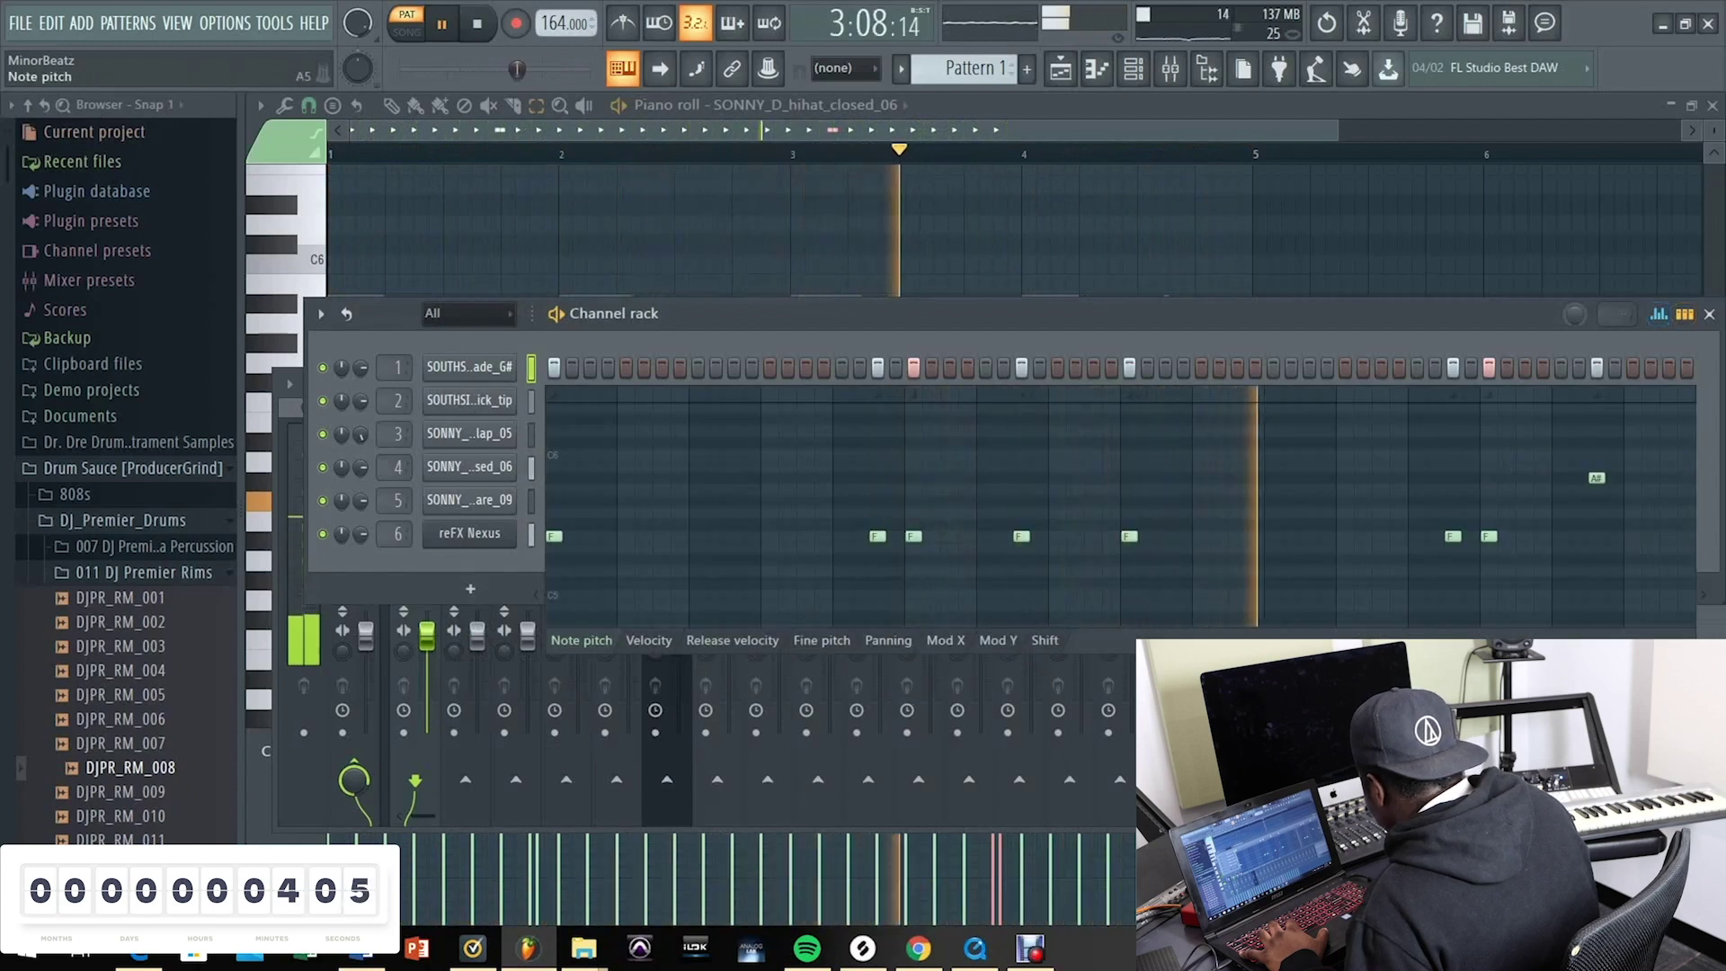
left_click(1668, 367)
left_click(1686, 367)
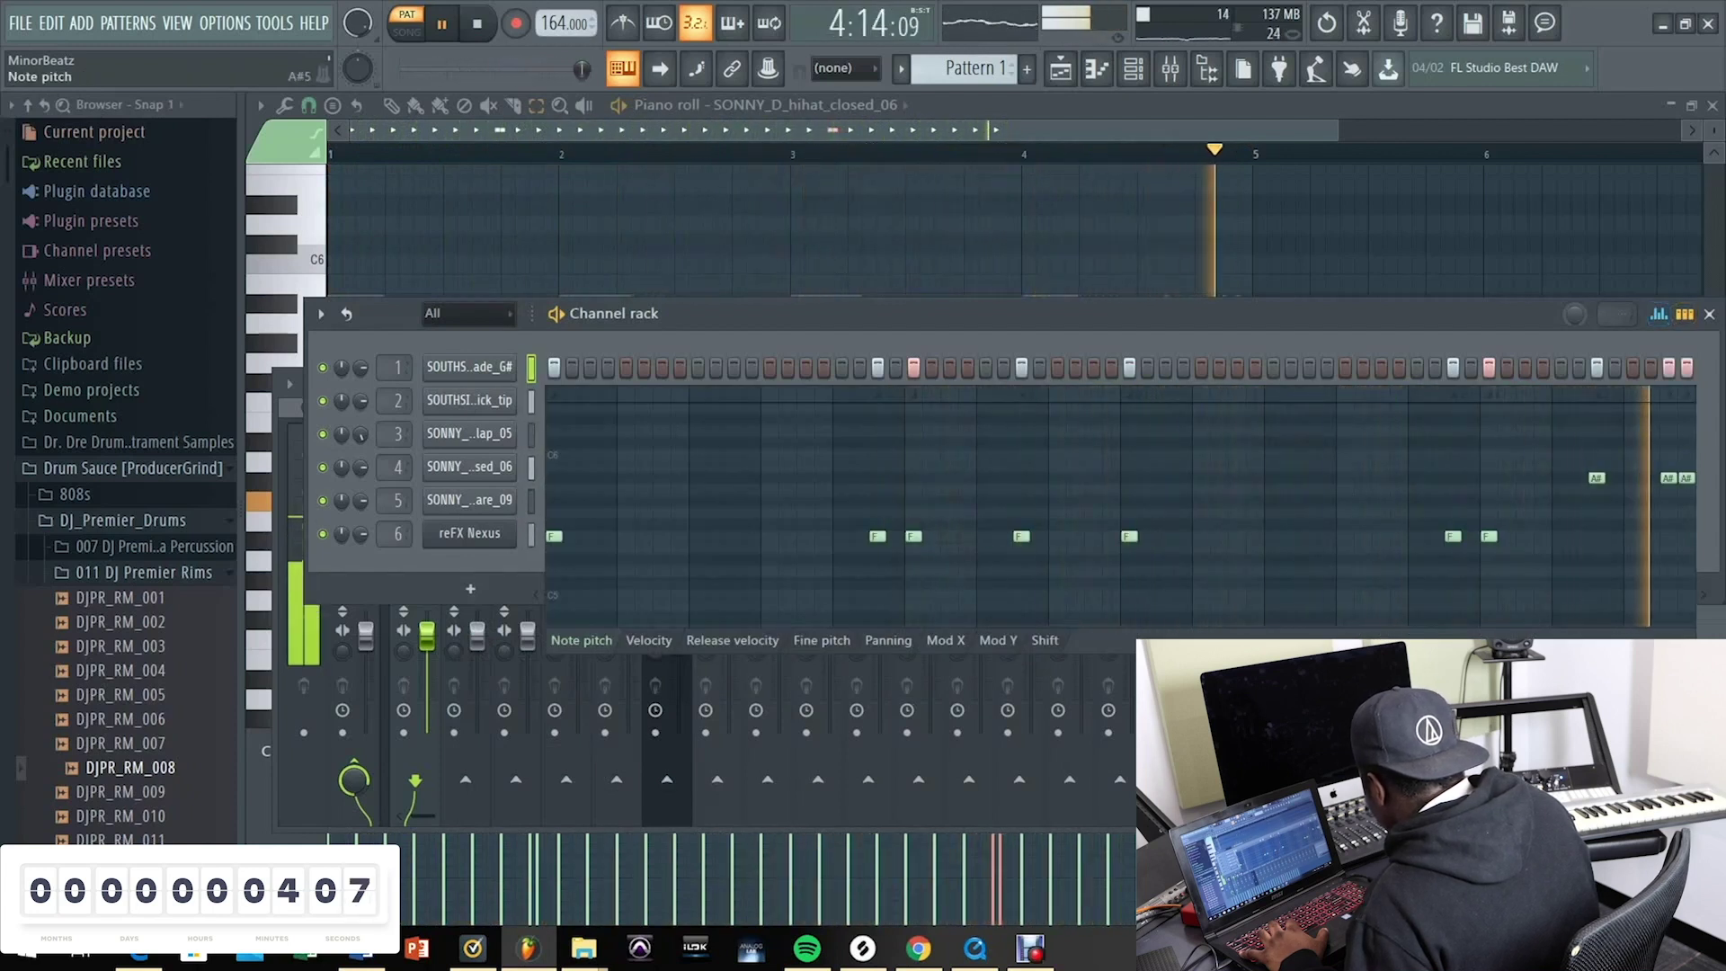
left_click(1686, 367)
left_click(1650, 367)
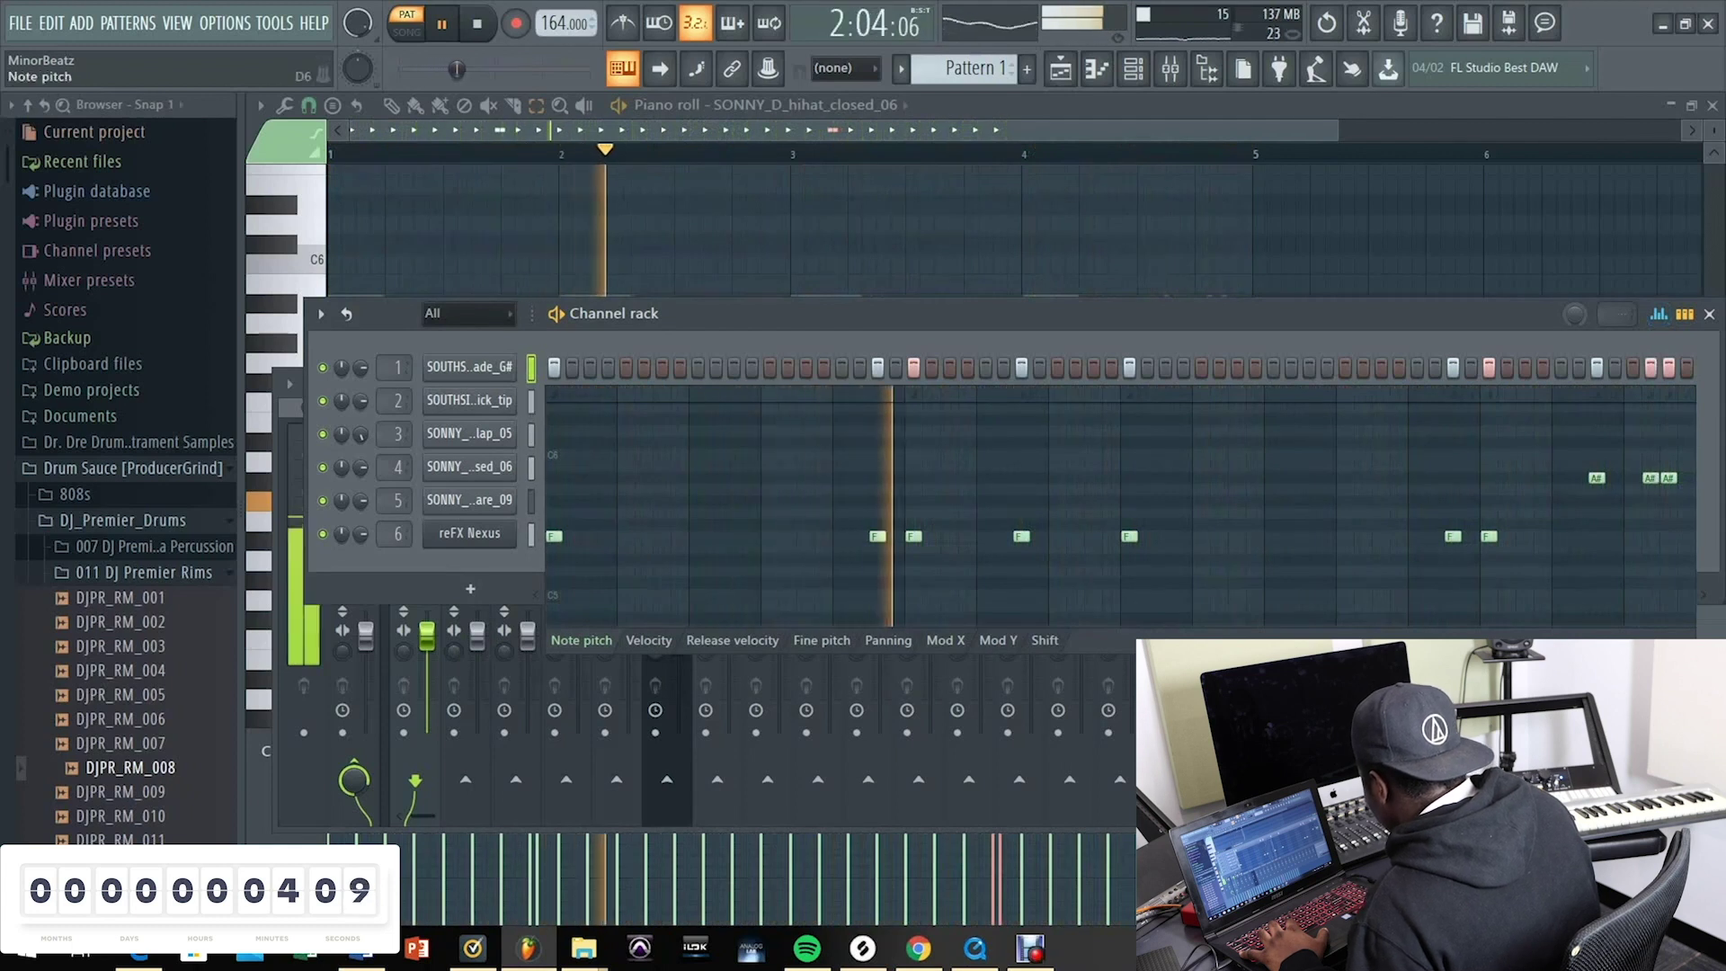
left_click(1668, 366)
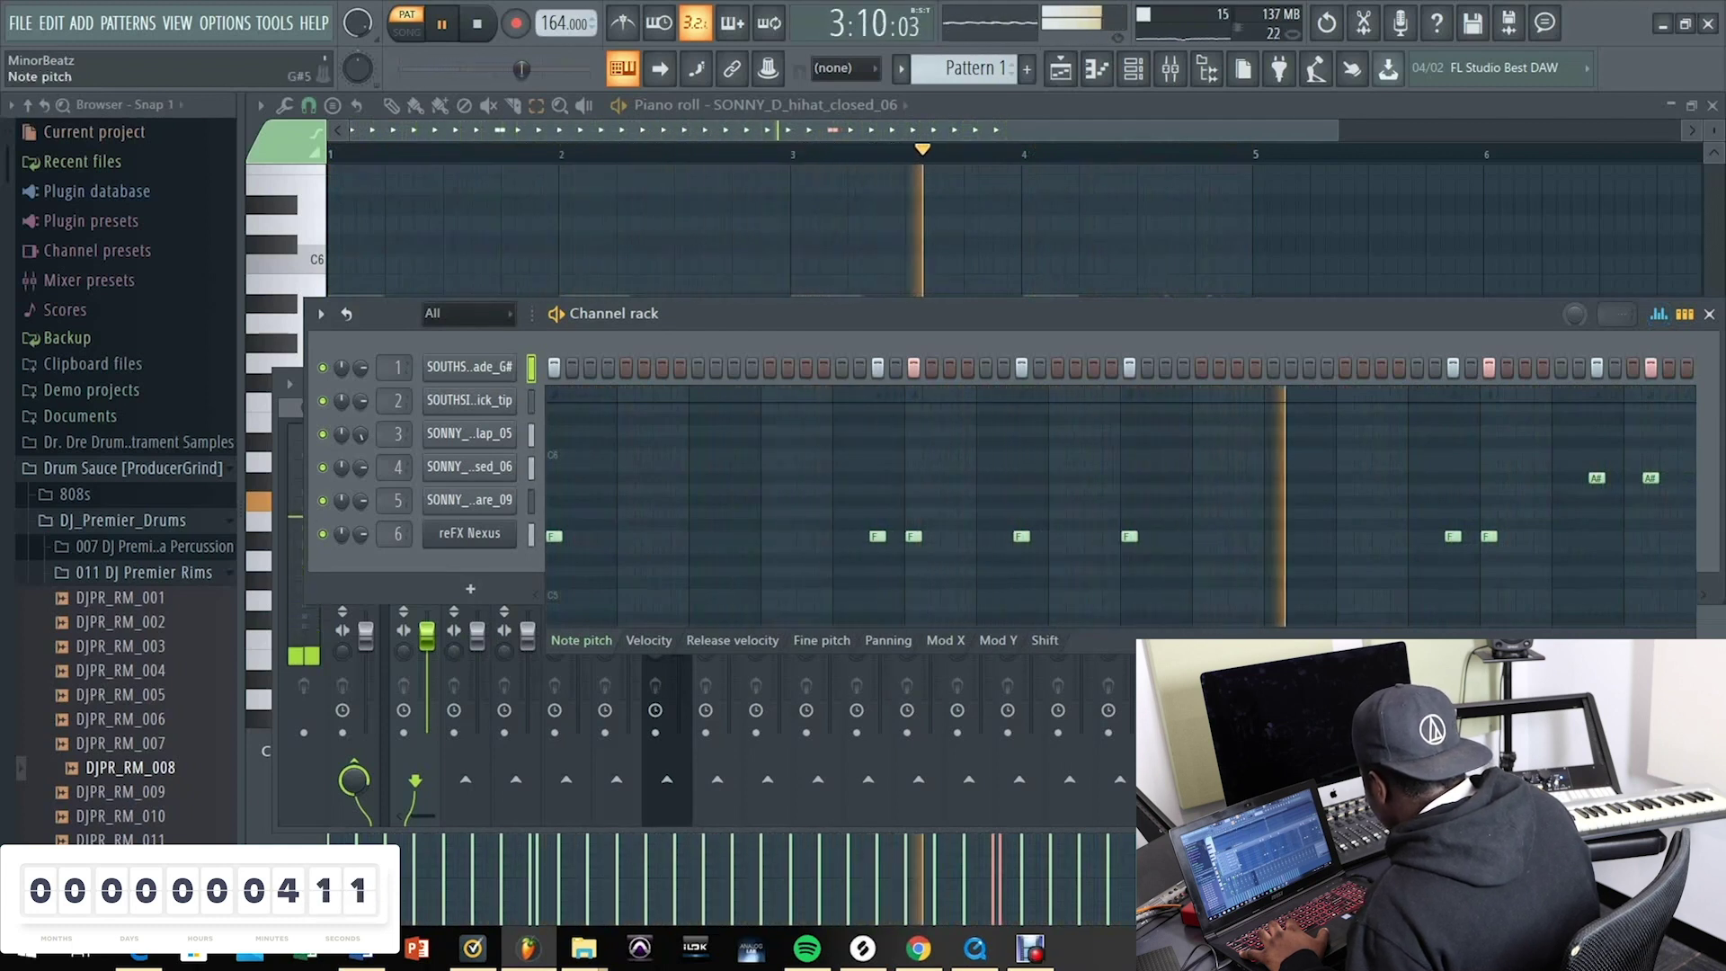
left_click(1668, 366)
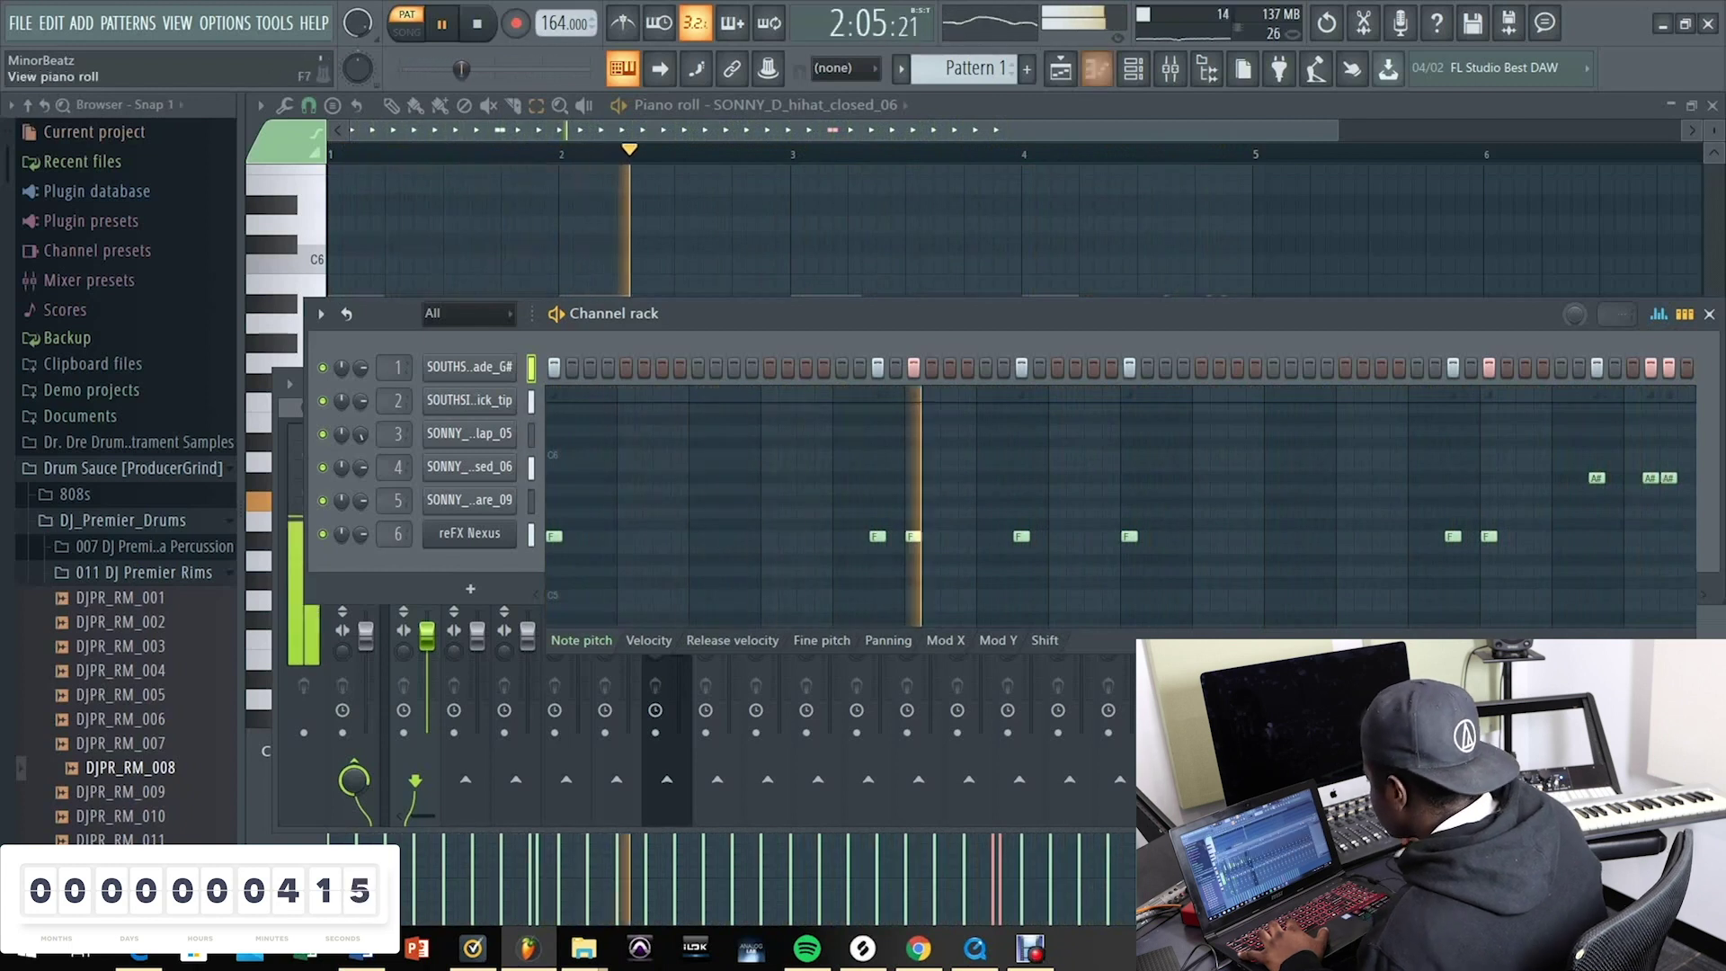
Step: Lower the closed hi-hat's volume slightly on mixer track 4 and return to the channel rack
left_click(1169, 68)
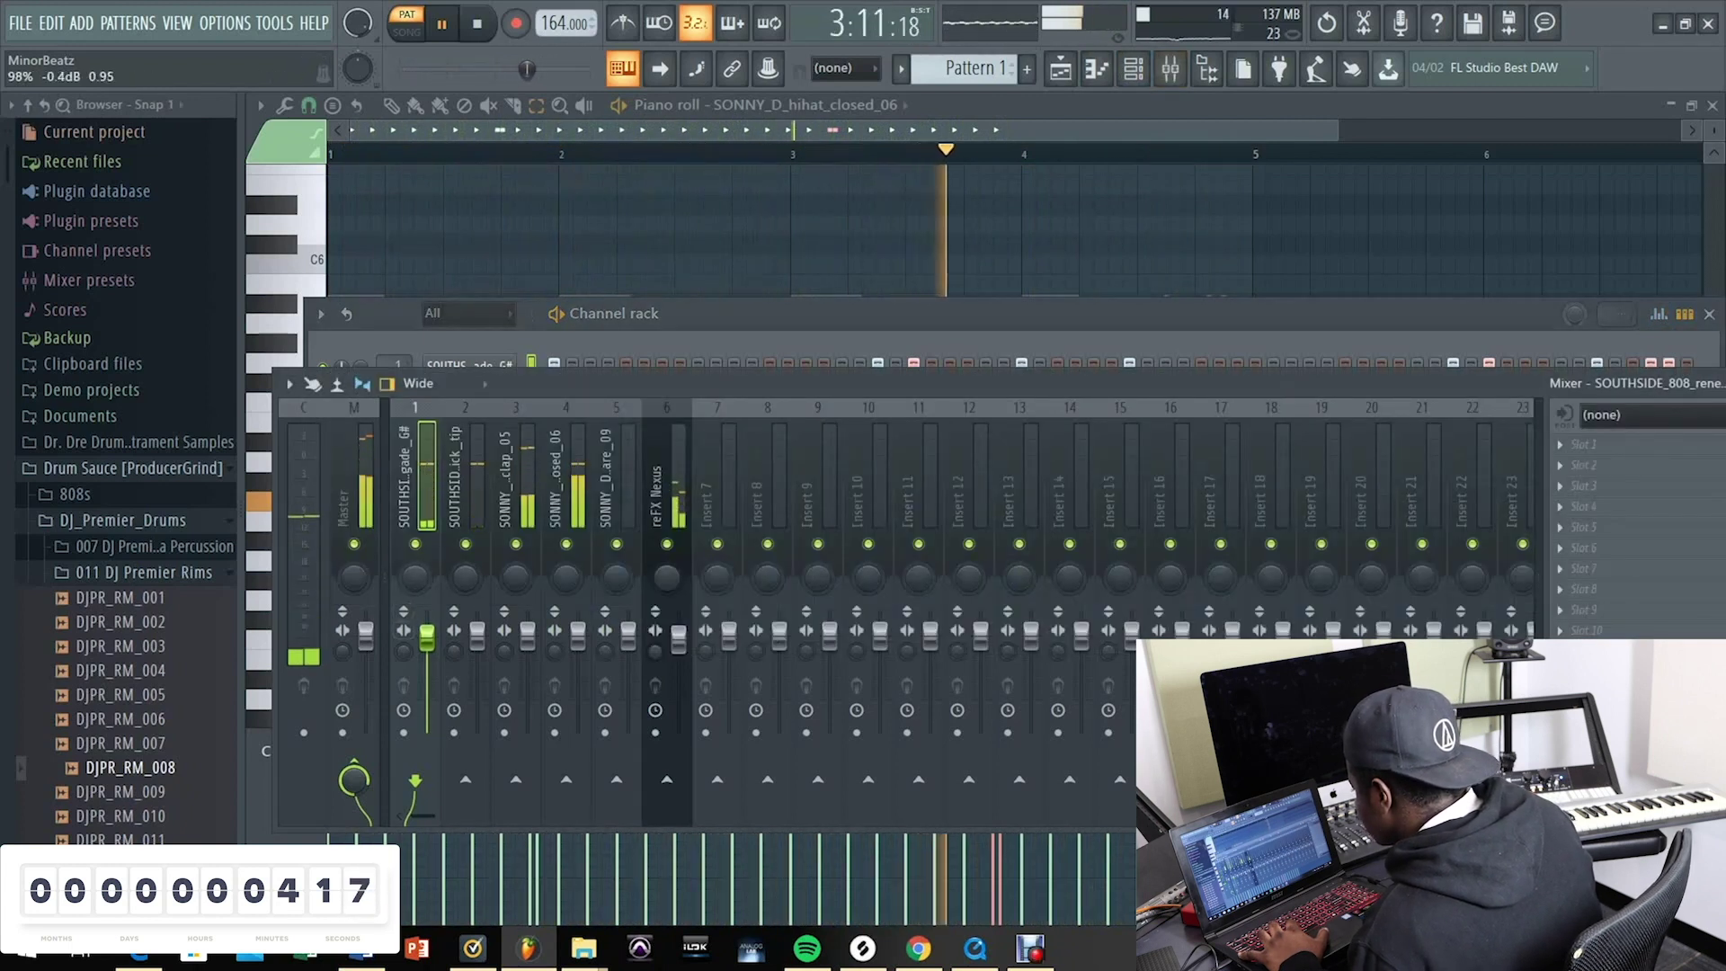
left_click_drag(578, 637, 578, 657)
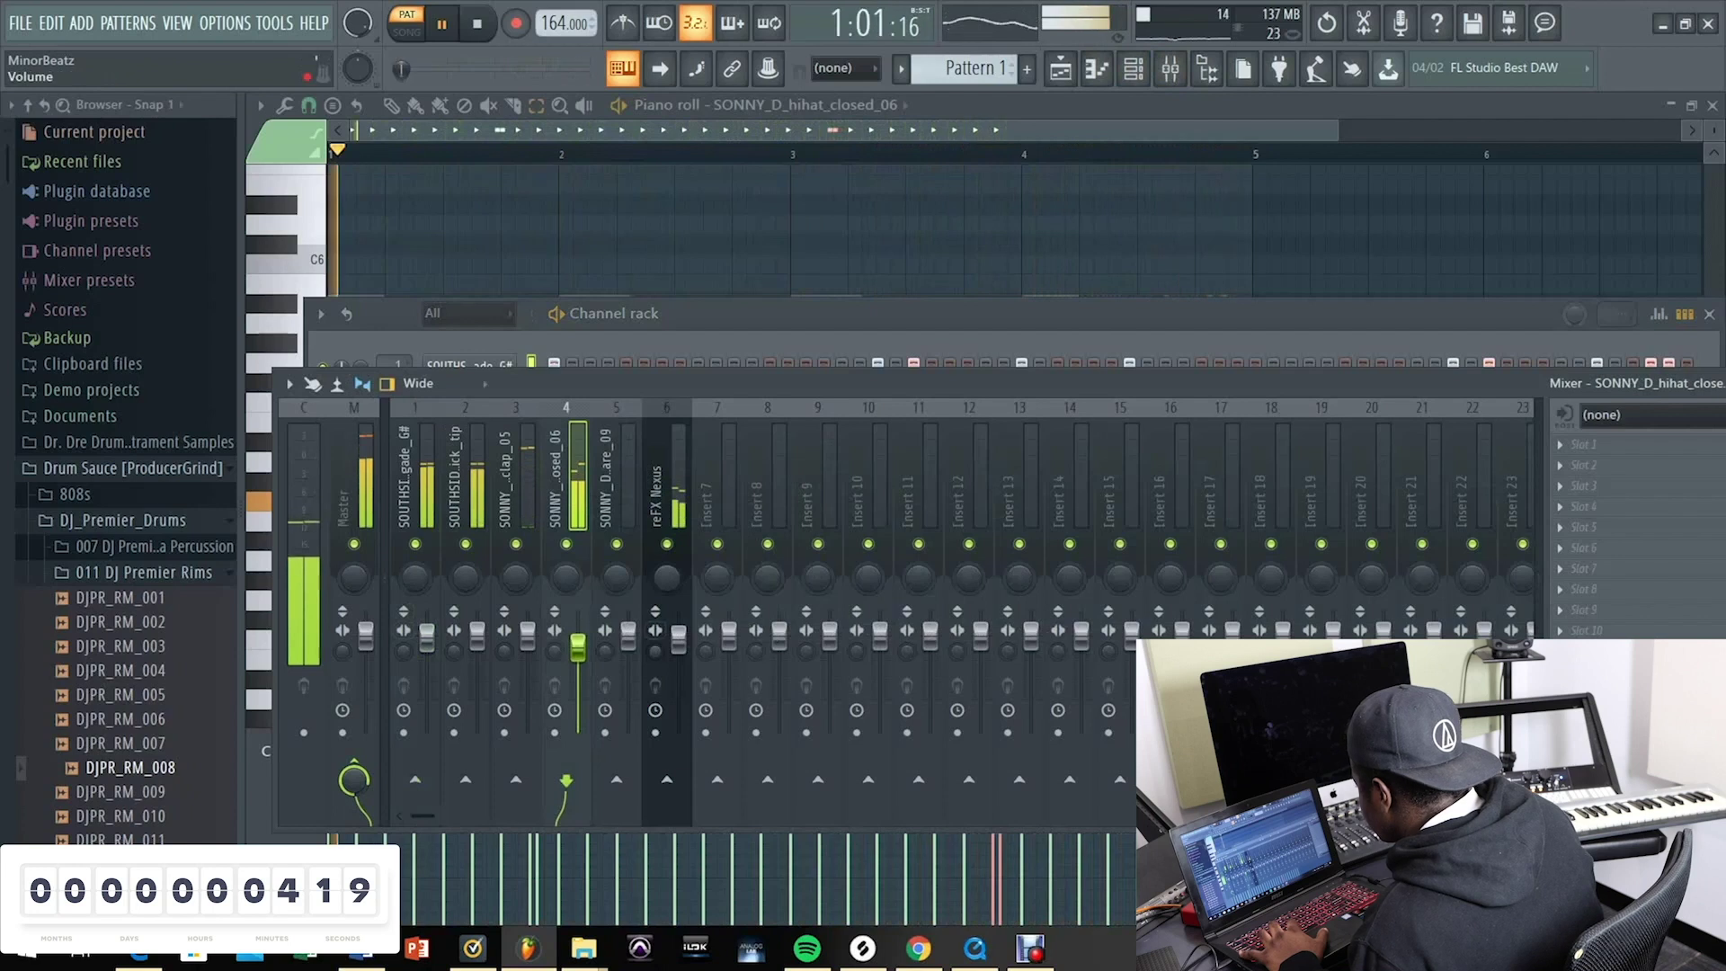
key("F6")
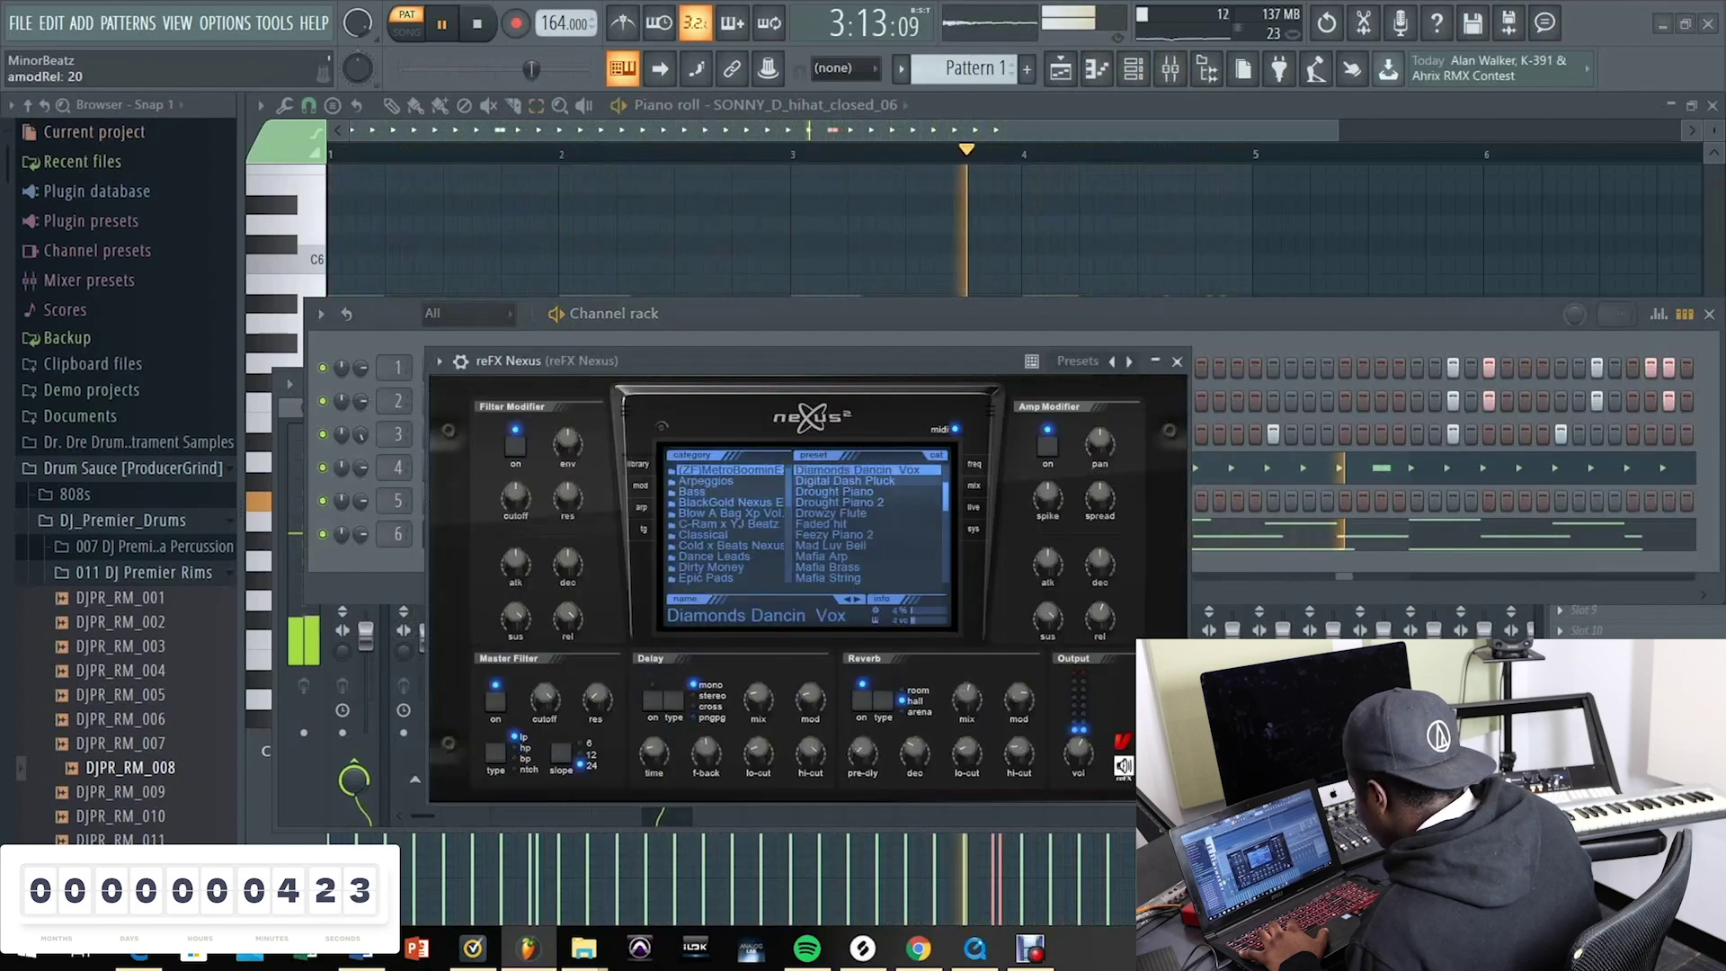
Step: Try the Drought Piano 2 preset in reFX Nexus and solo the Nexus track in the mixer
left_click(830, 512)
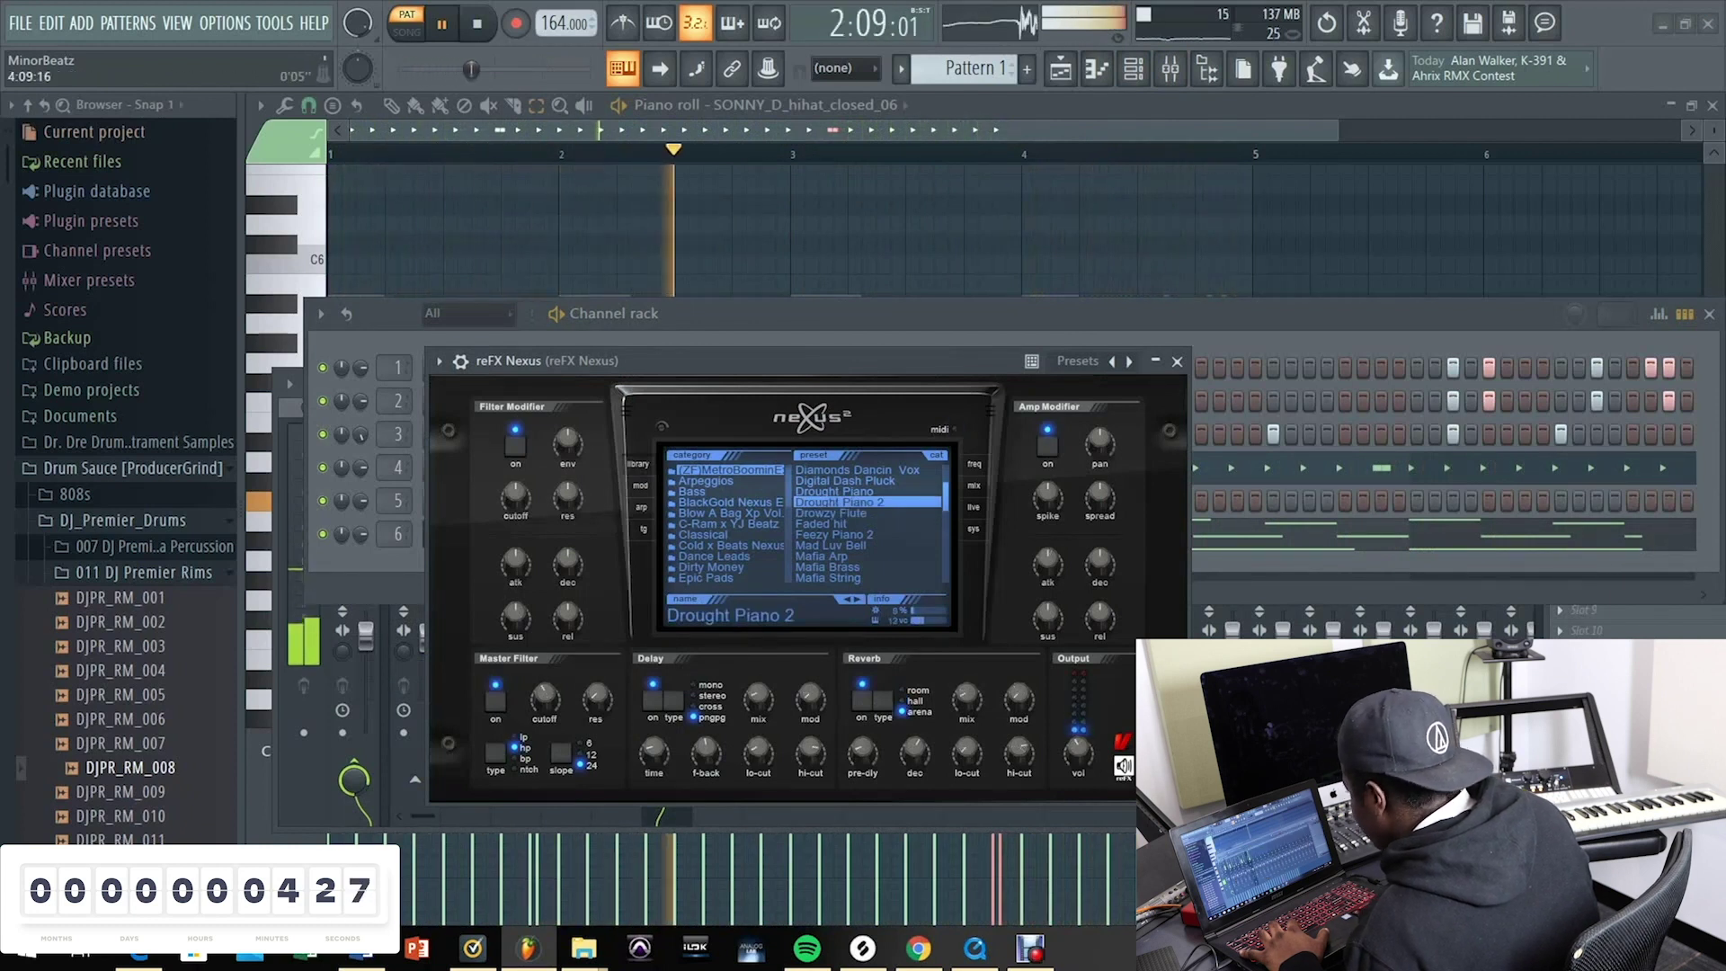
key("F9")
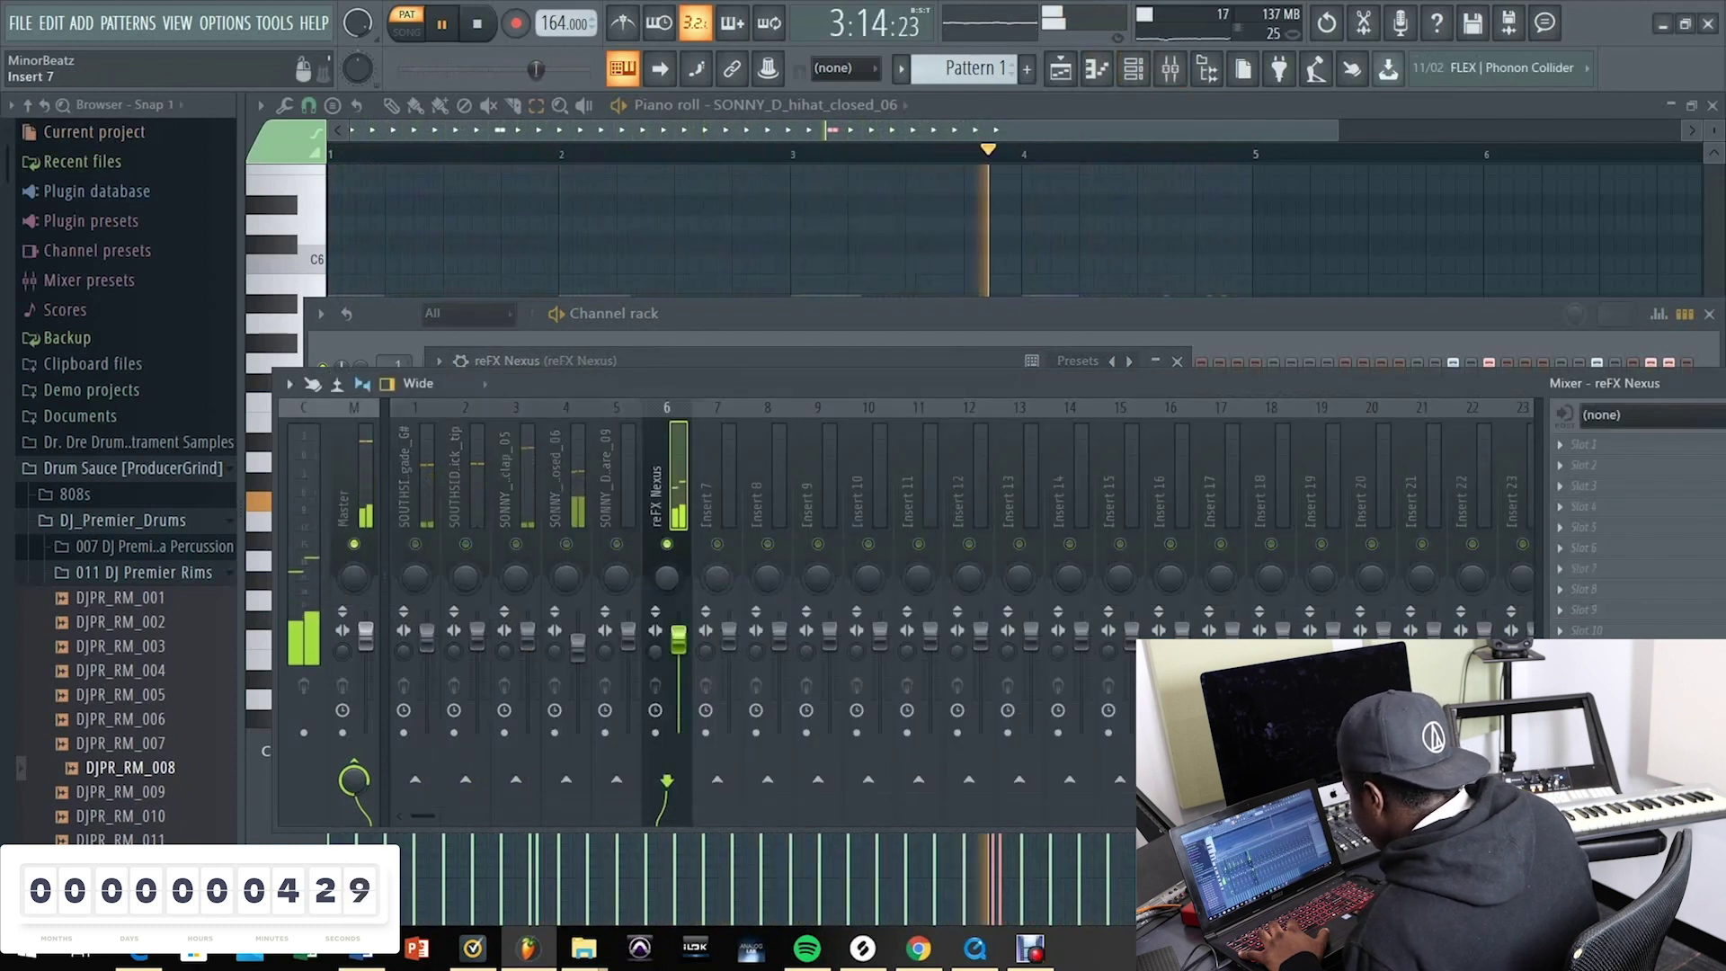
key("F6")
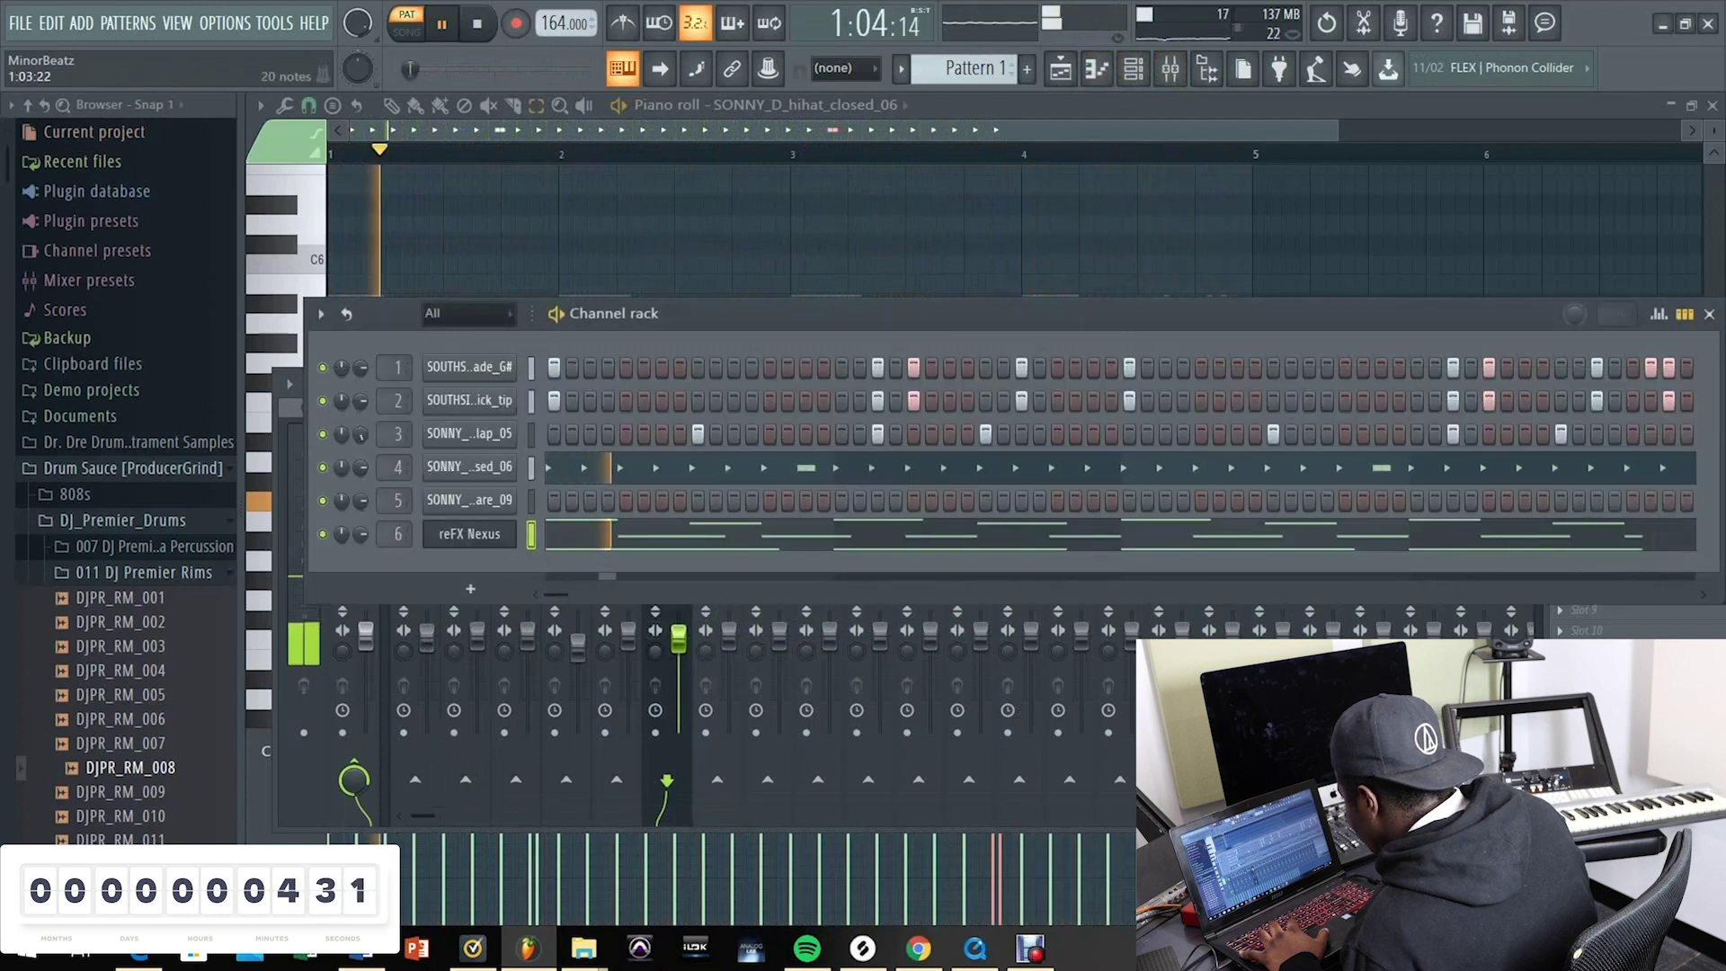
Step: Audition the Nexus presets Mafia Arp, Scholarship Pluck, Throwaway Pluck and Trippin Lead against the melody
left_click(469, 533)
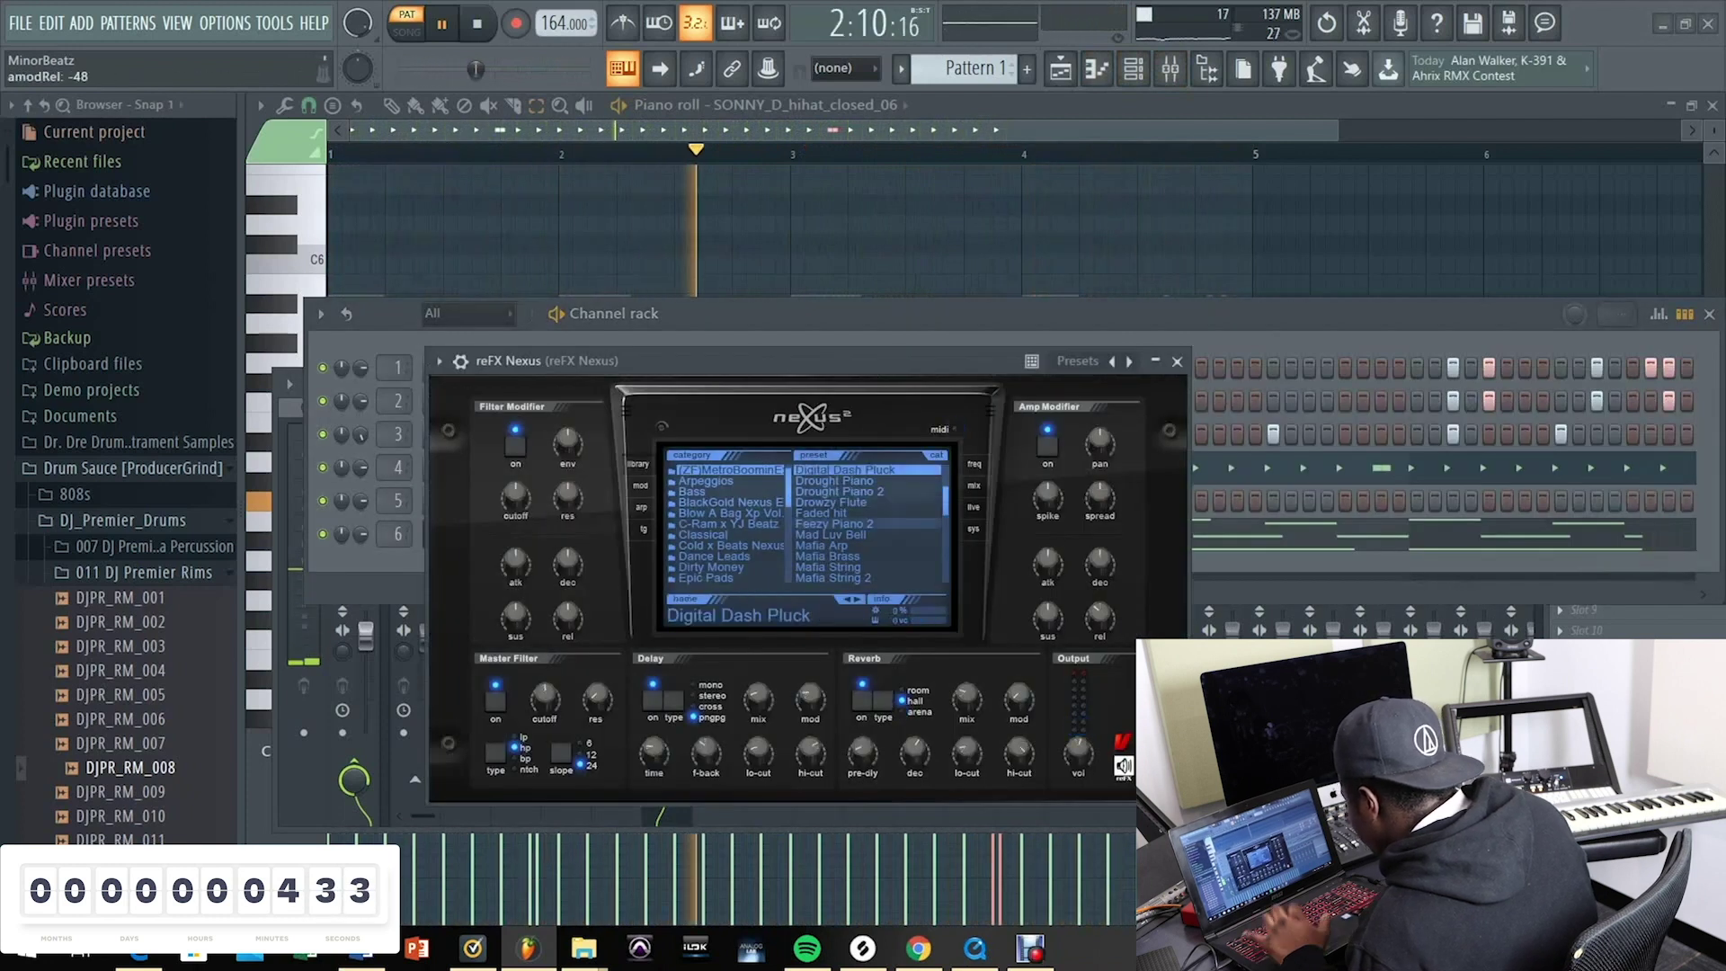
left_click(821, 545)
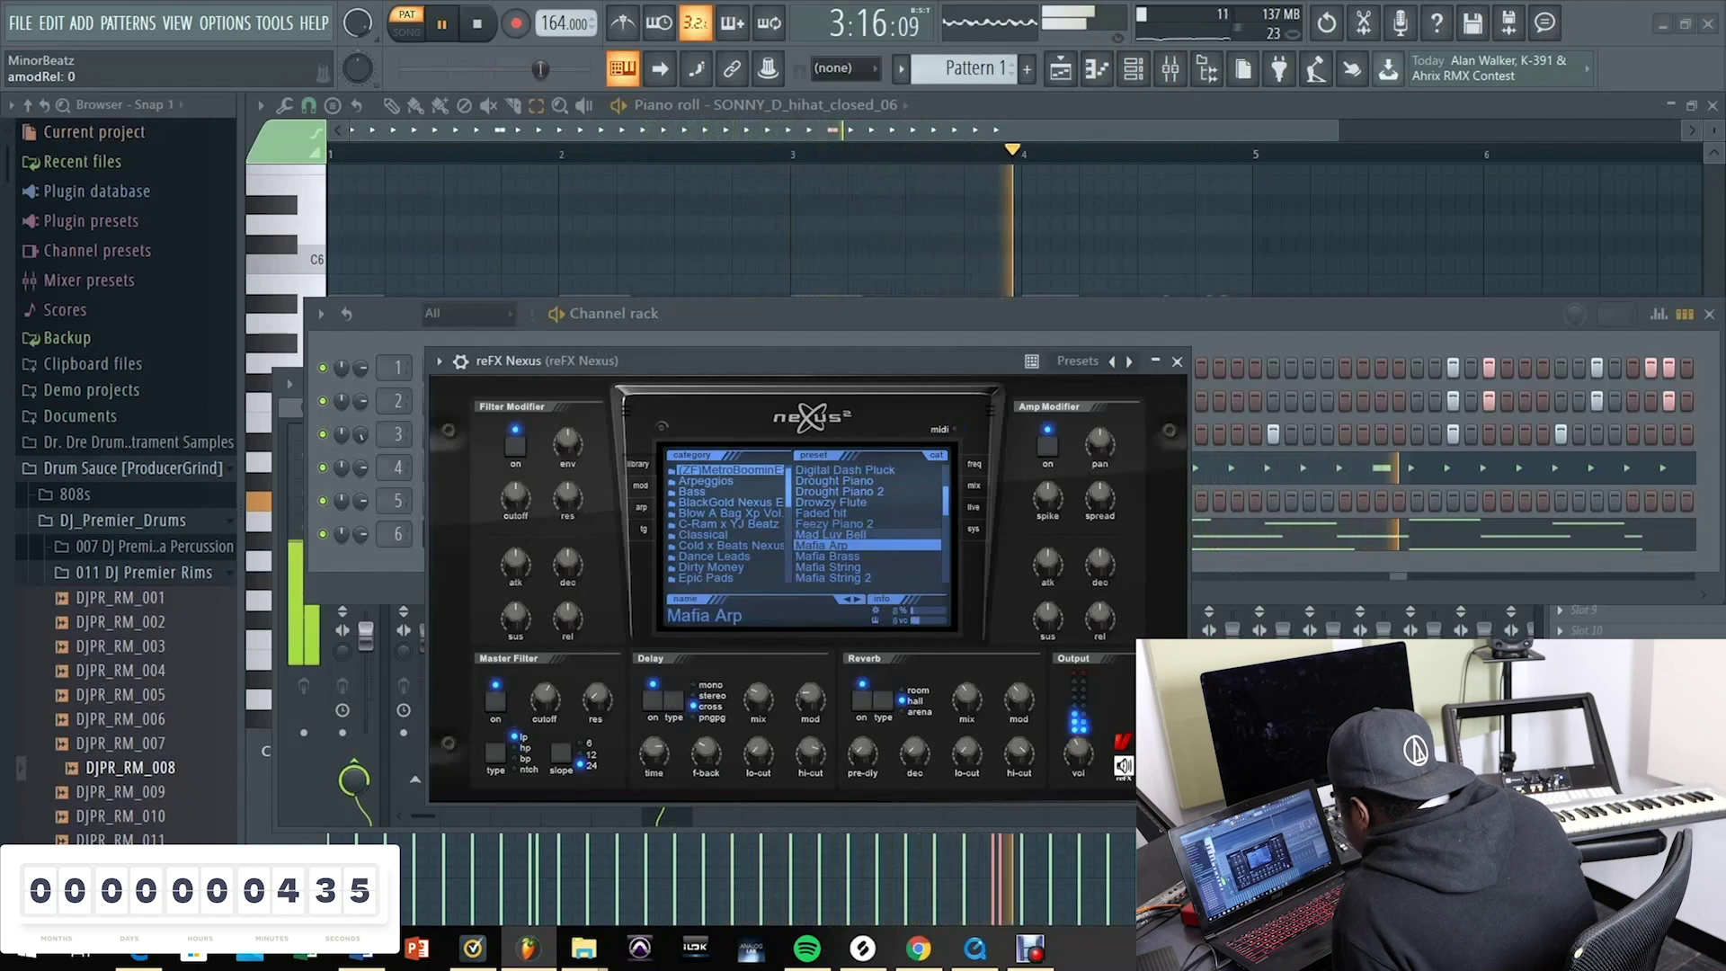
left_click(843, 544)
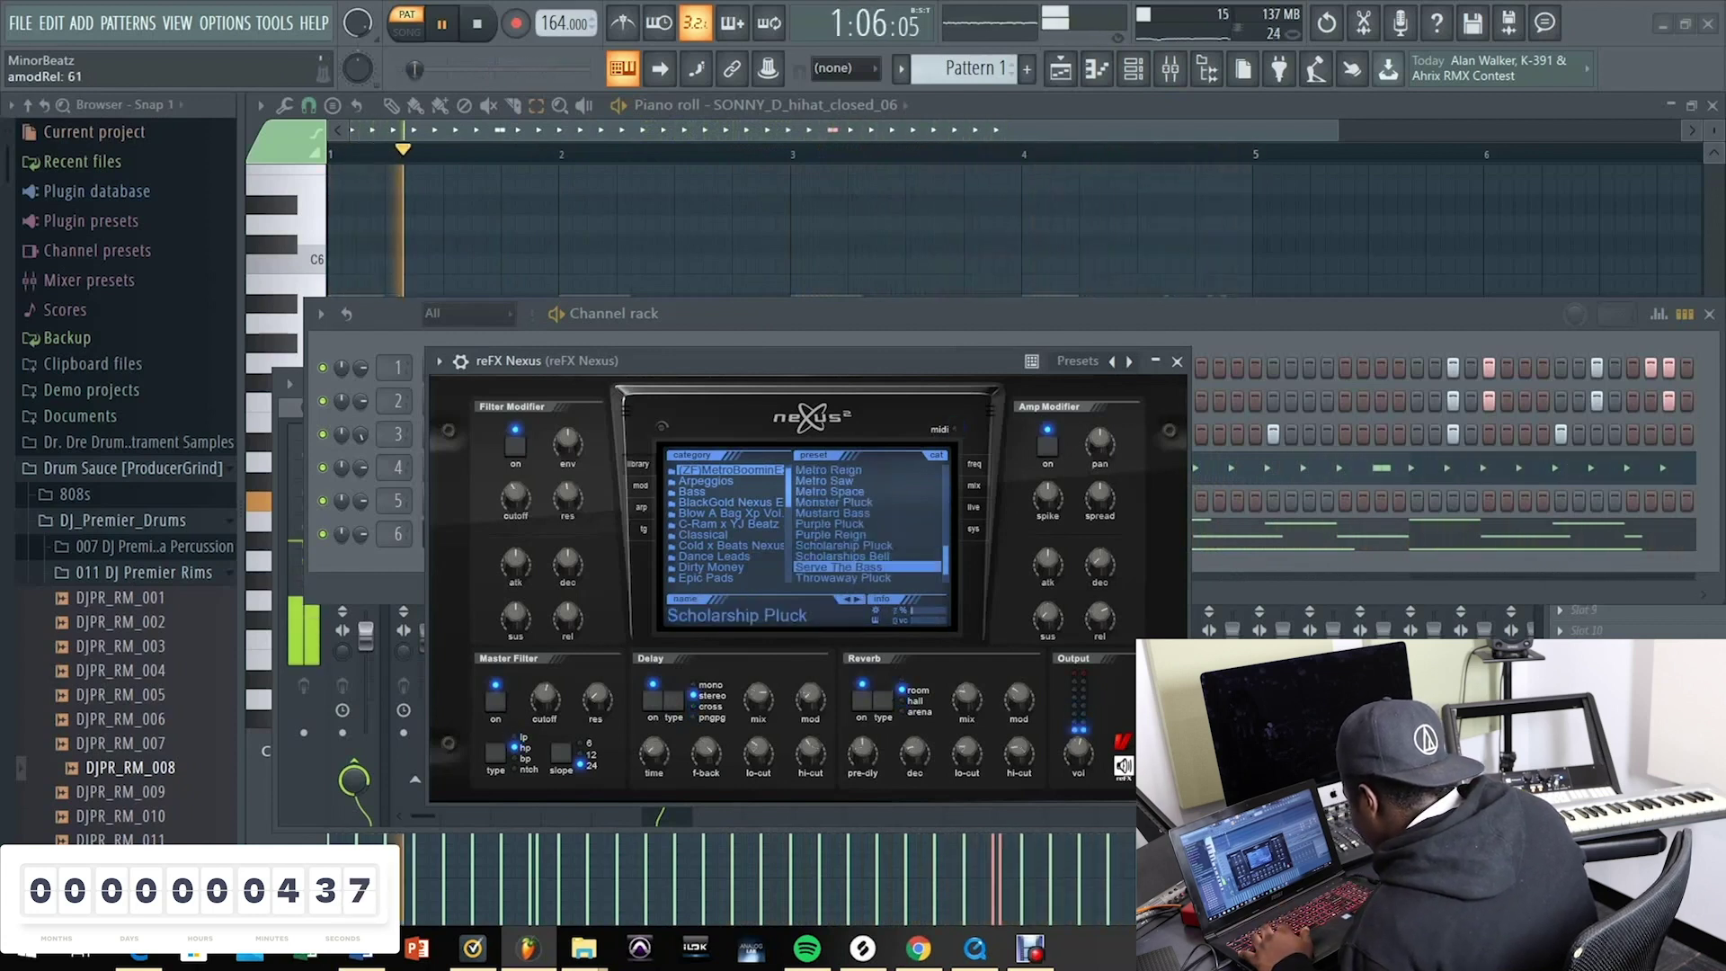
key("Down")
key("Down")
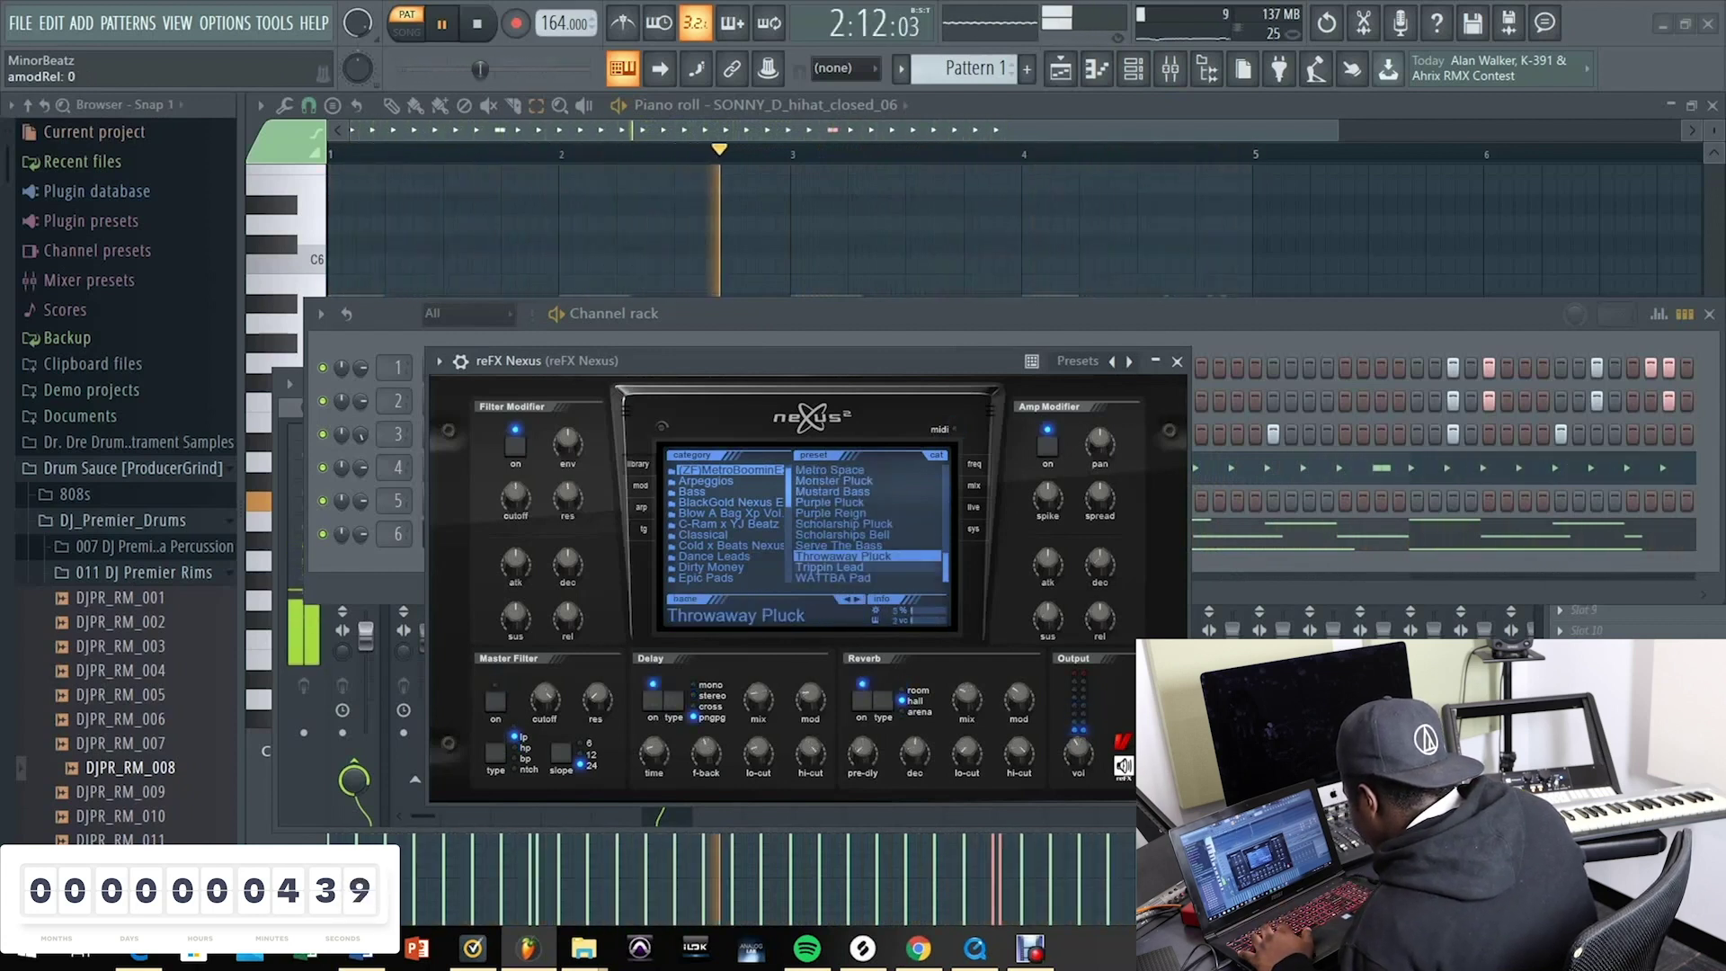
key("Down")
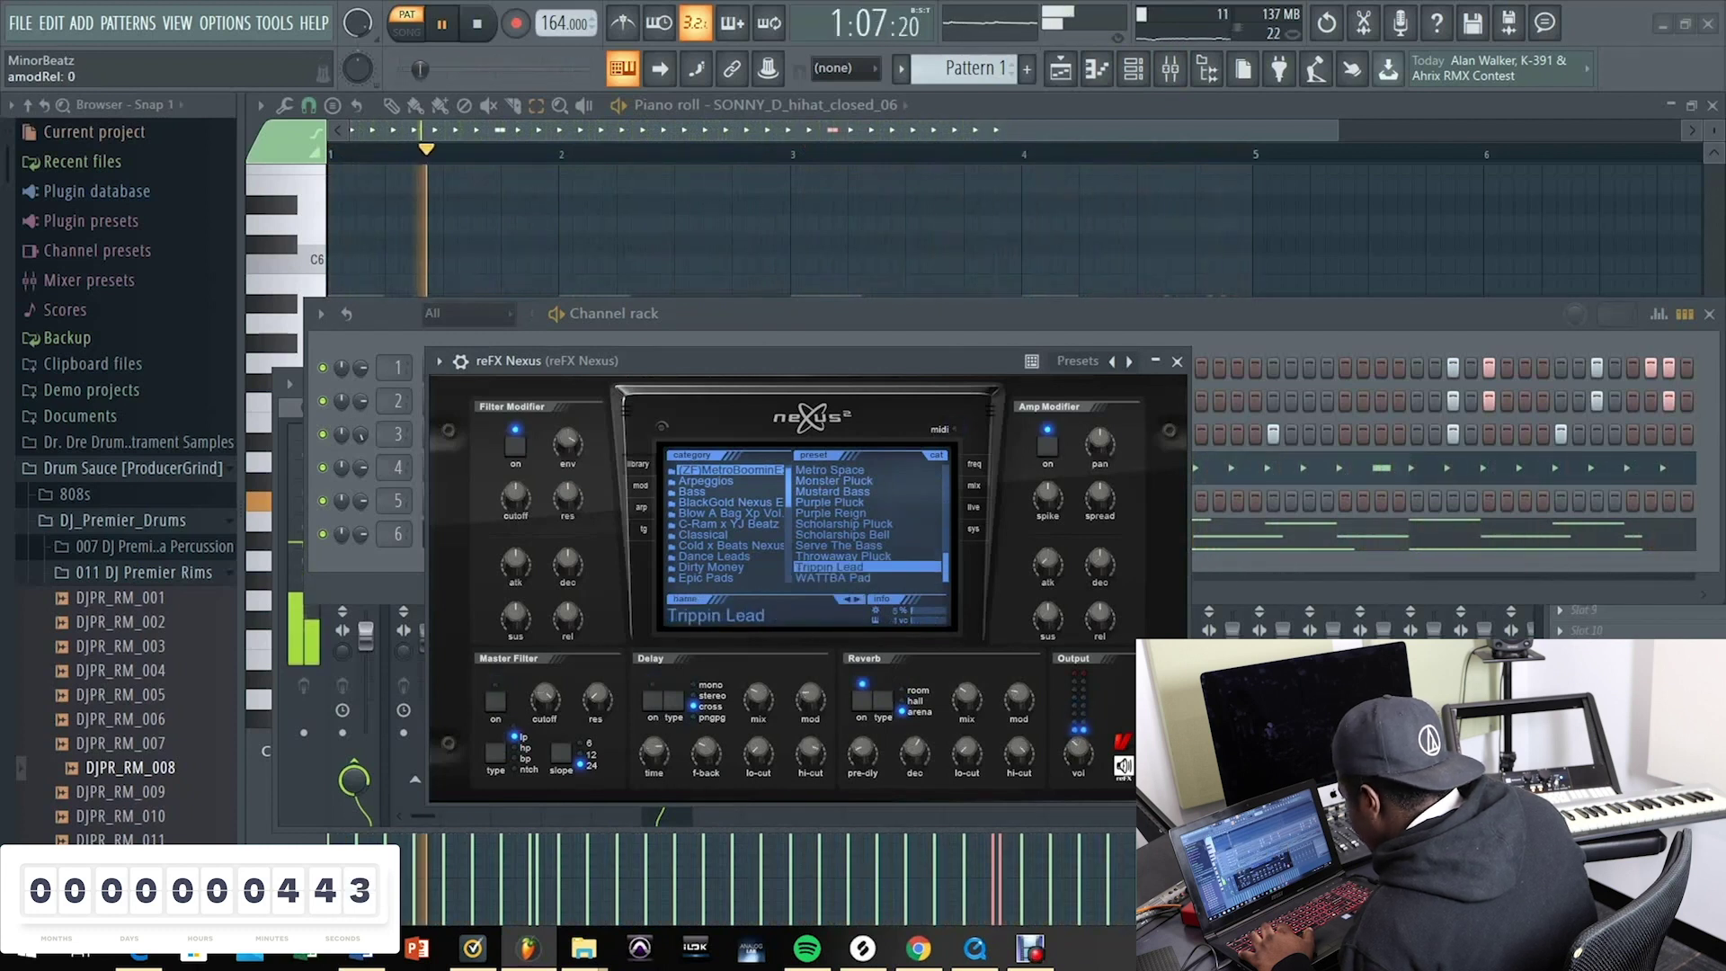
Step: Transpose all Nexus melody notes in the piano roll up one octave and one semitone, placing the lowest notes on G5
key("Escape")
key("F7")
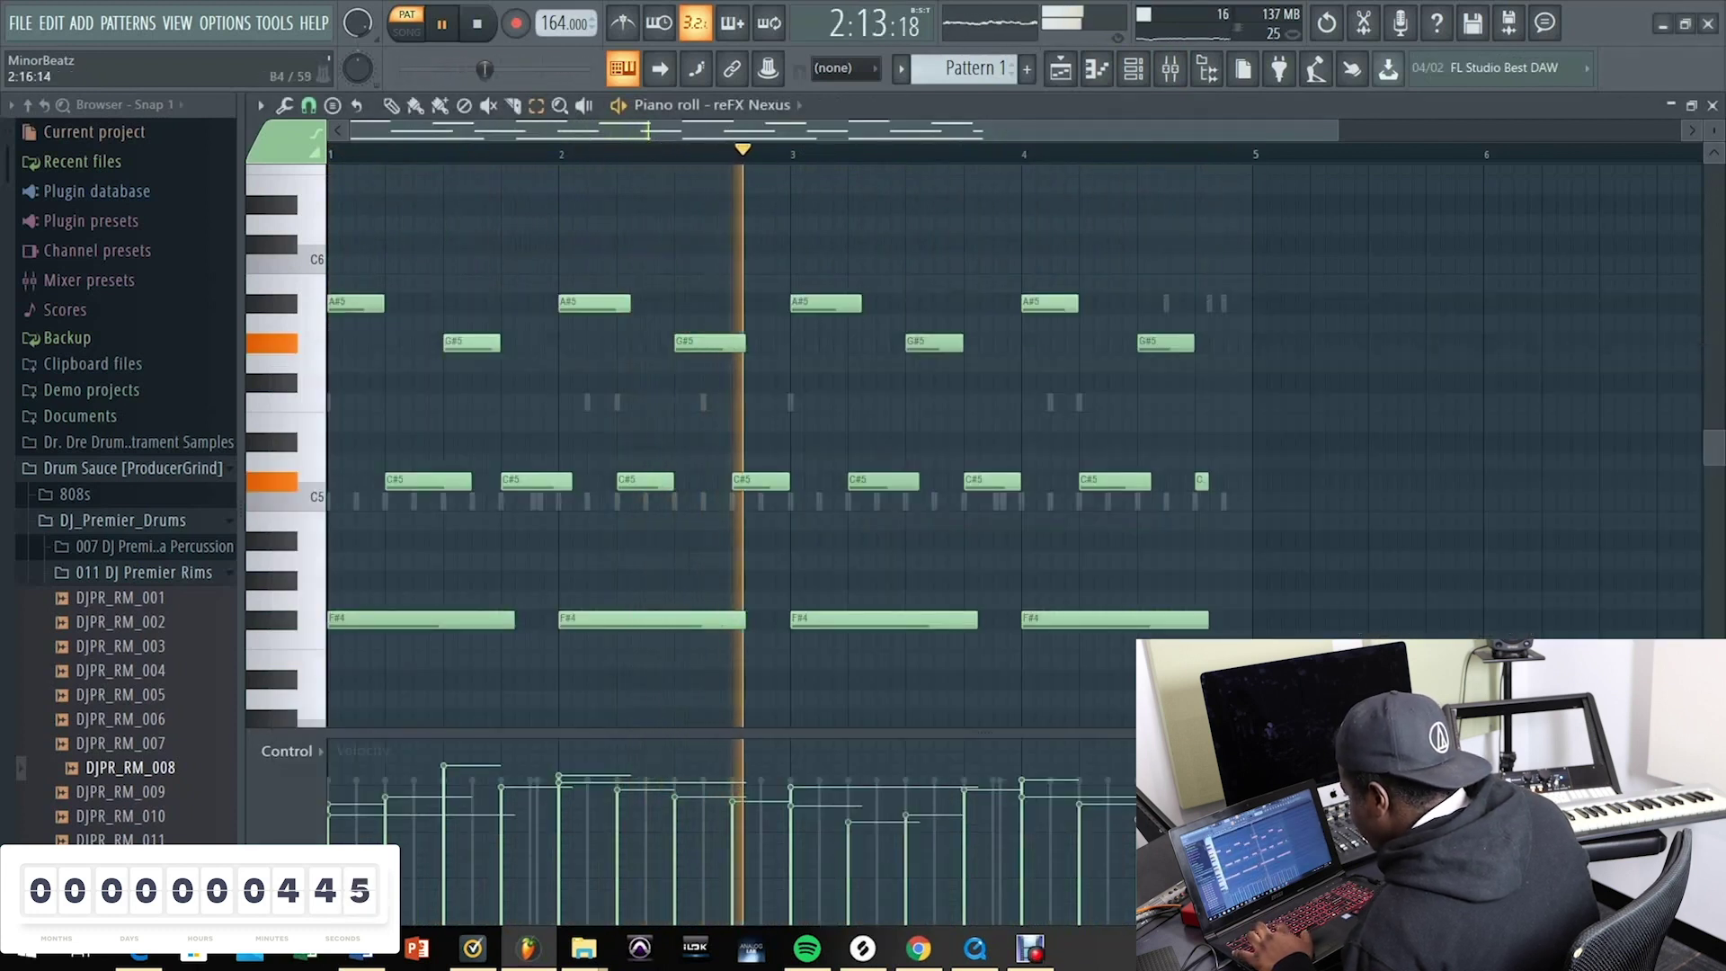
key("ctrl+a")
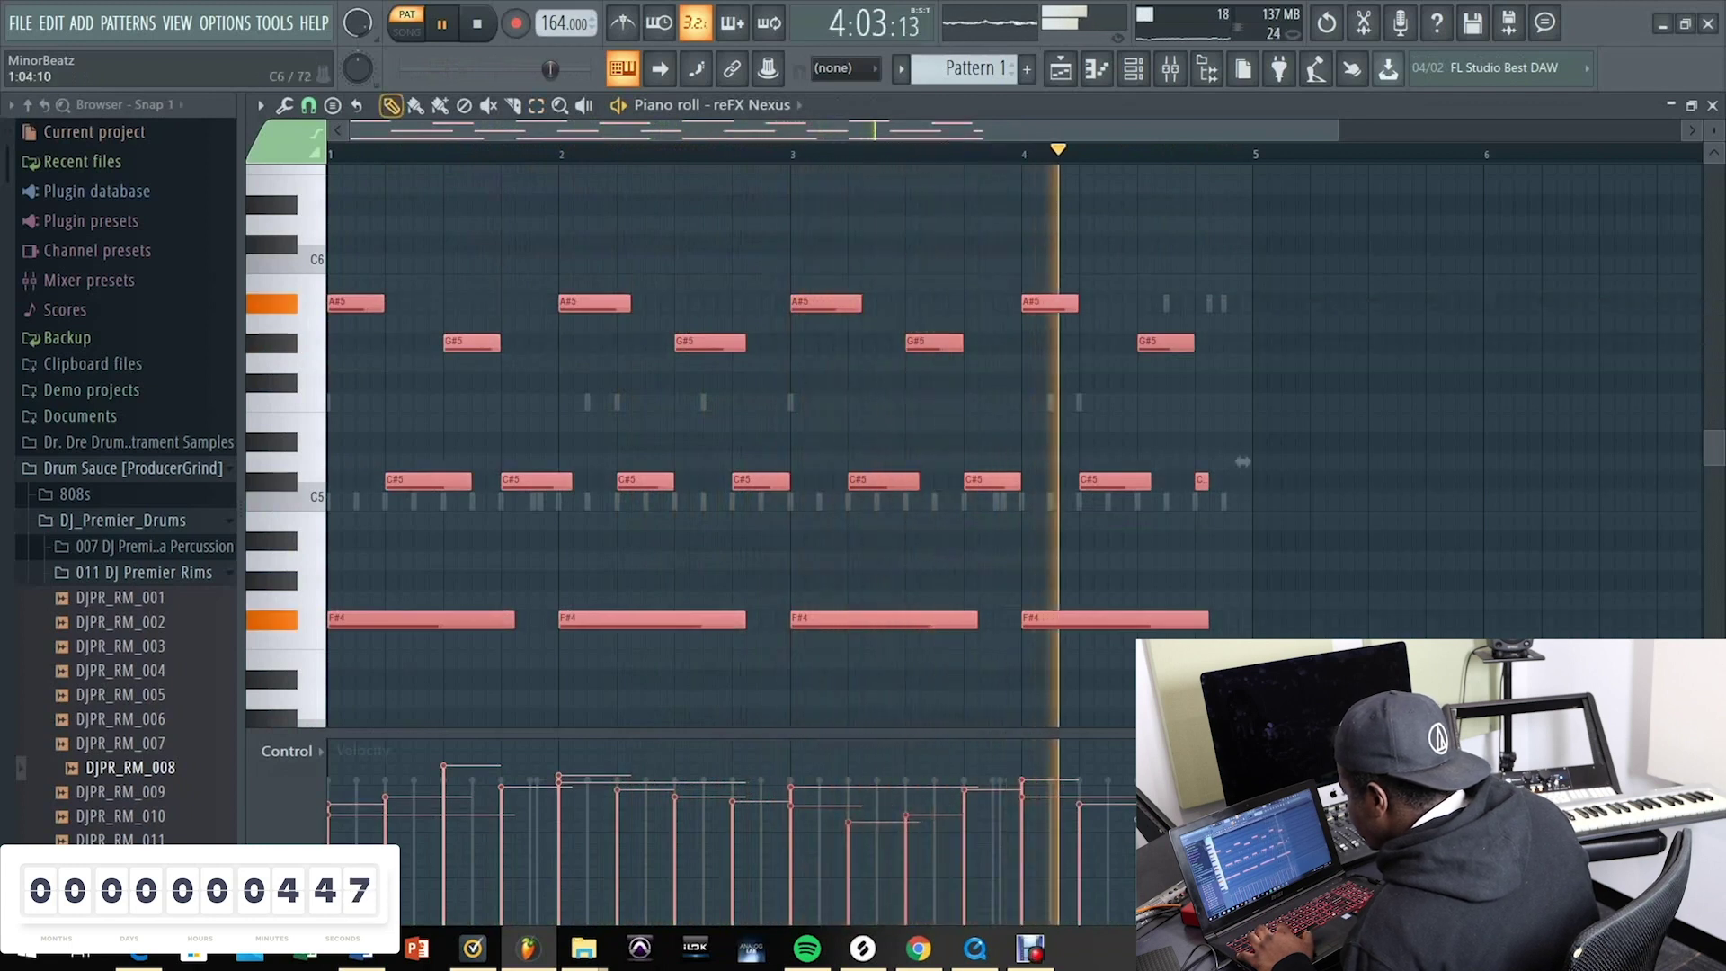
key("Up")
key("Up")
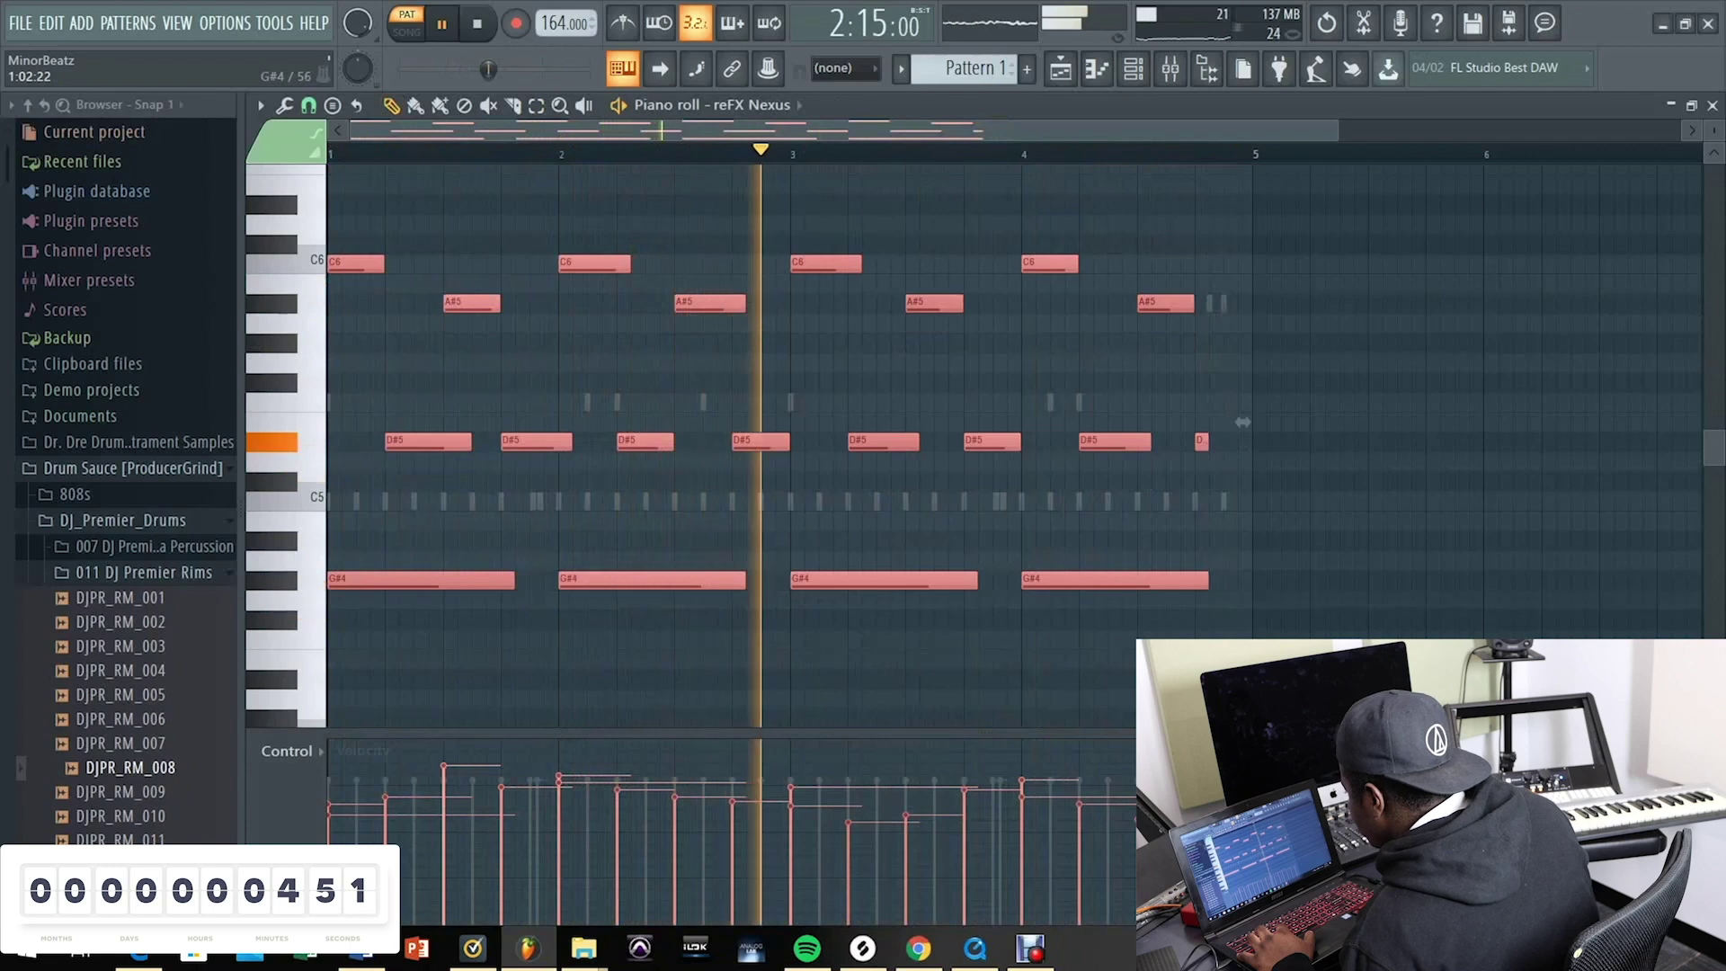
key("Down")
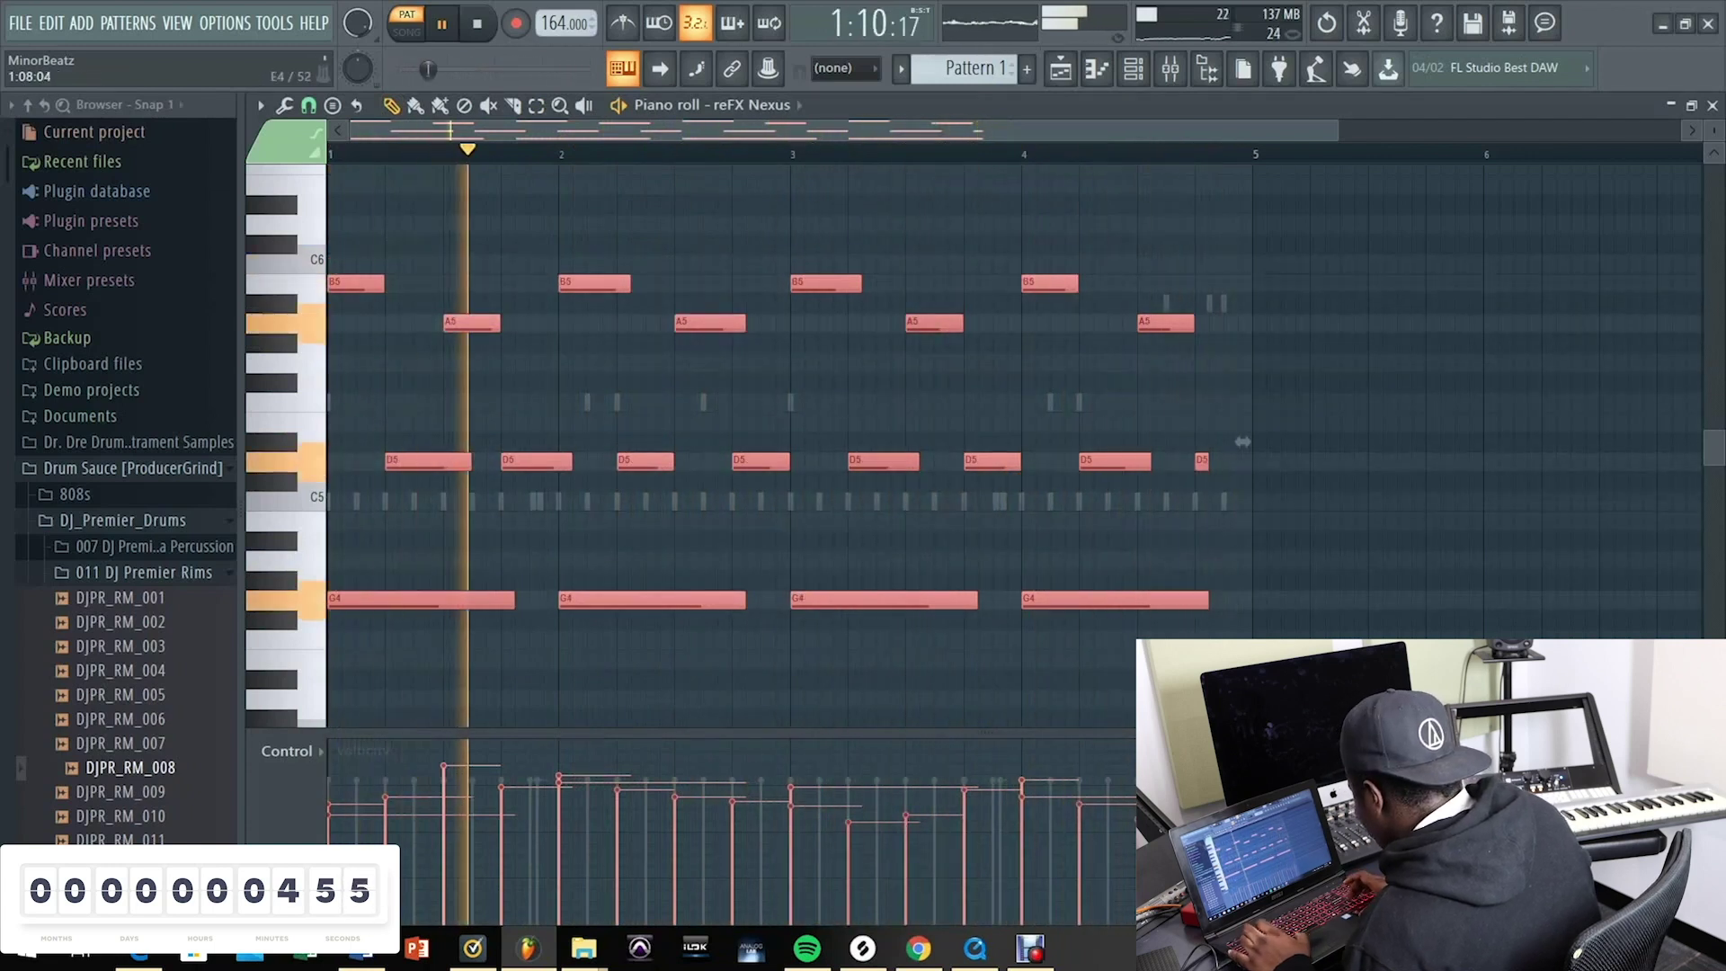
key("ctrl+Up")
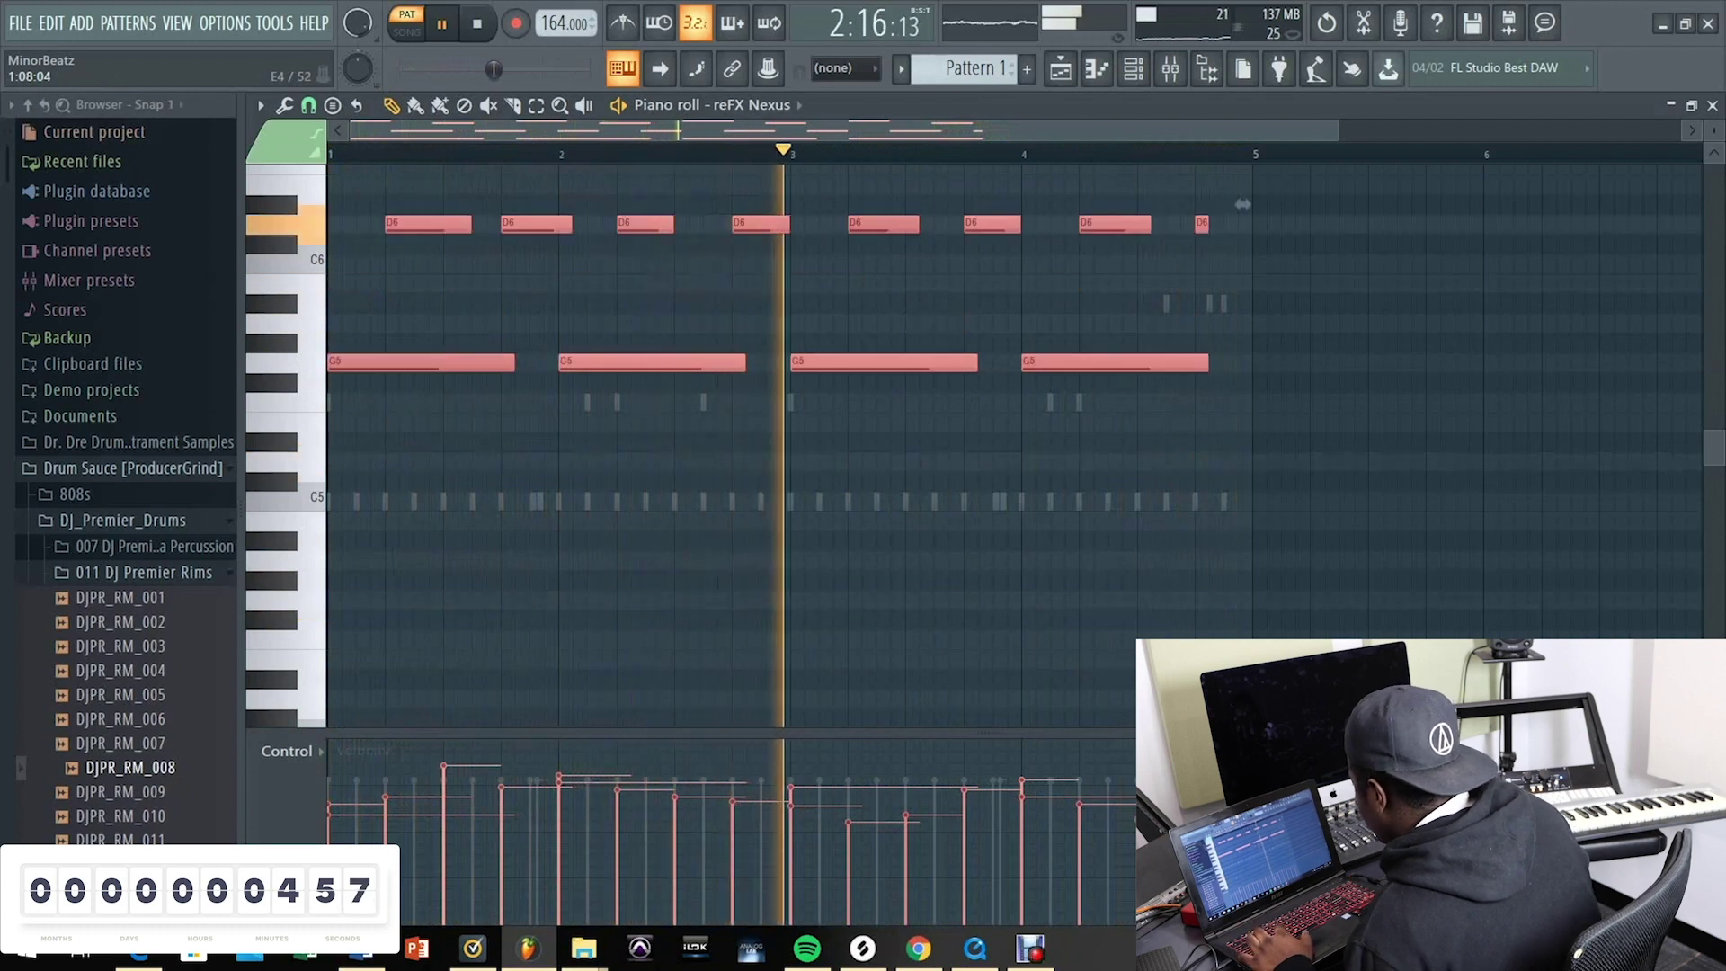
Step: Audition the WATTBA Pad, Purple Pluck, Monster Pluck and Purple Reign presets in Nexus with the transposed melody
key("F6")
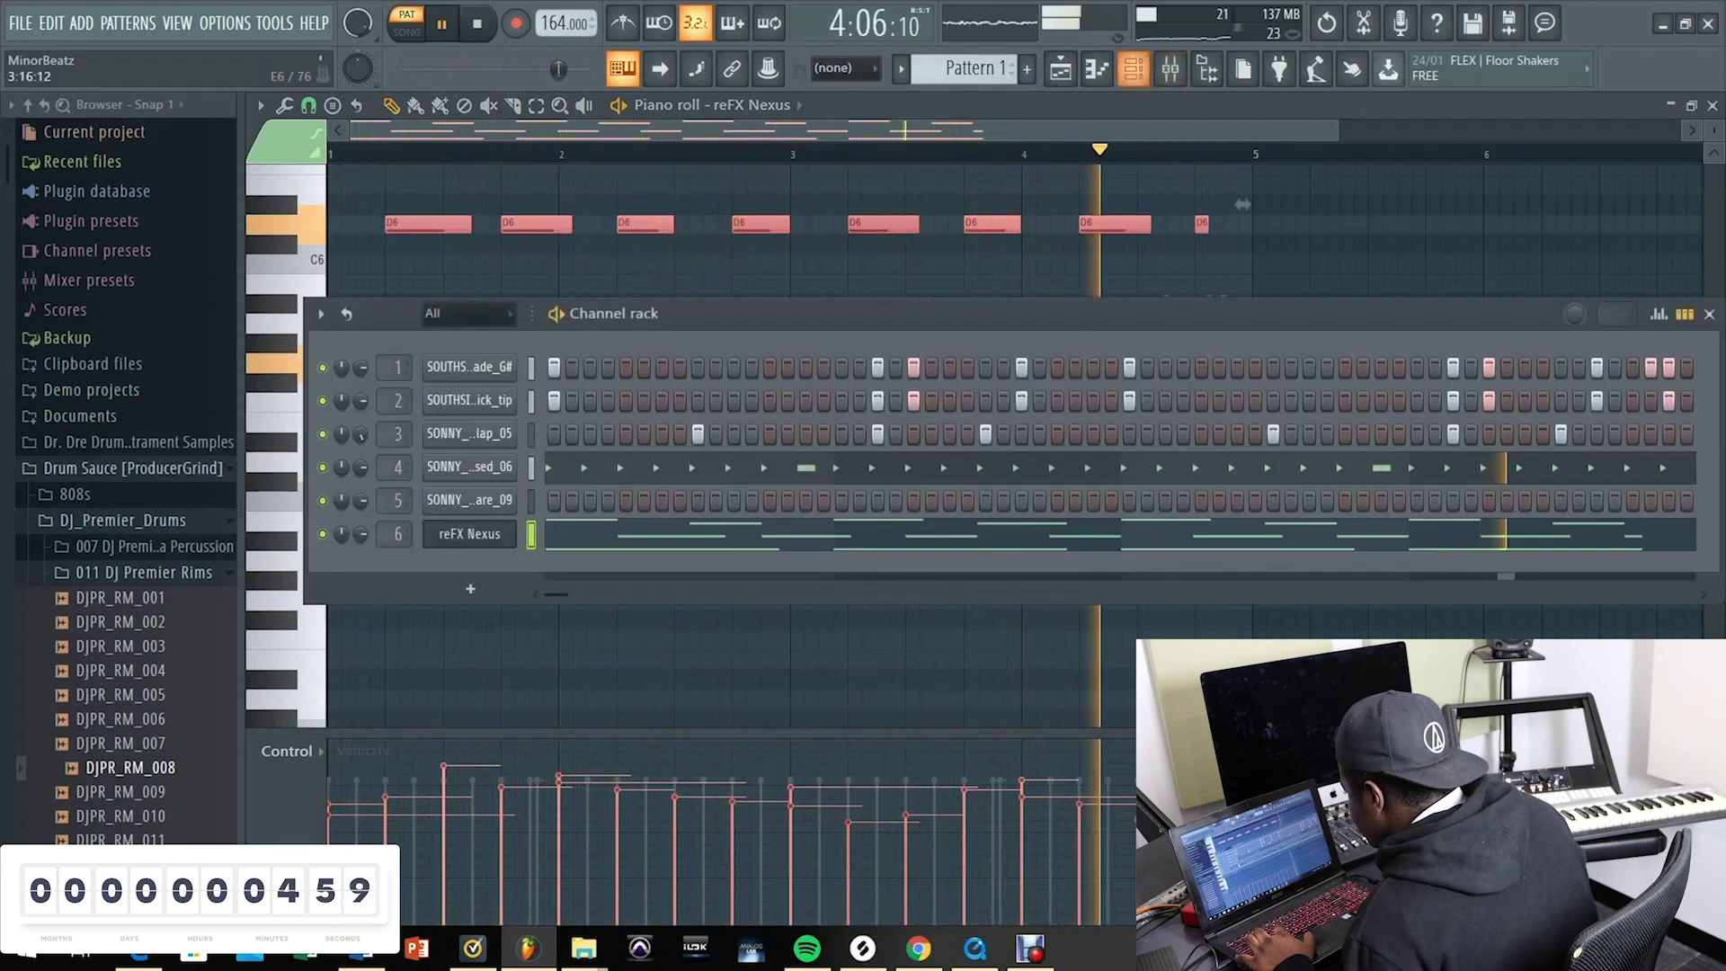
left_click(469, 533)
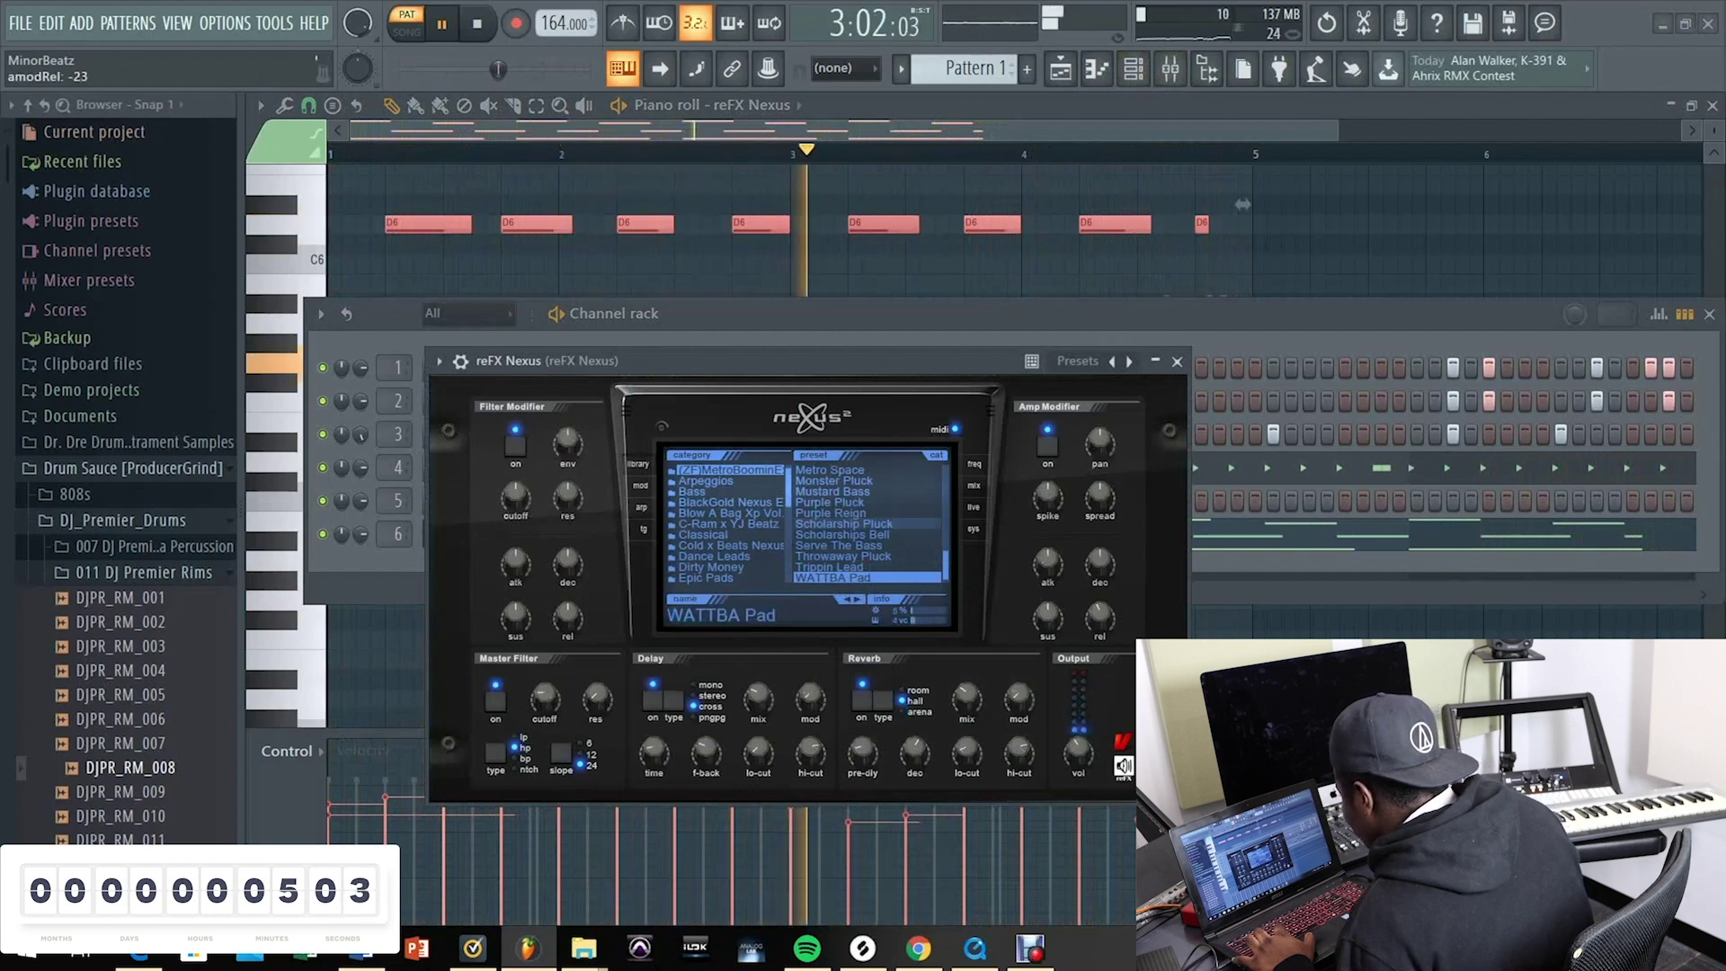
left_click(828, 501)
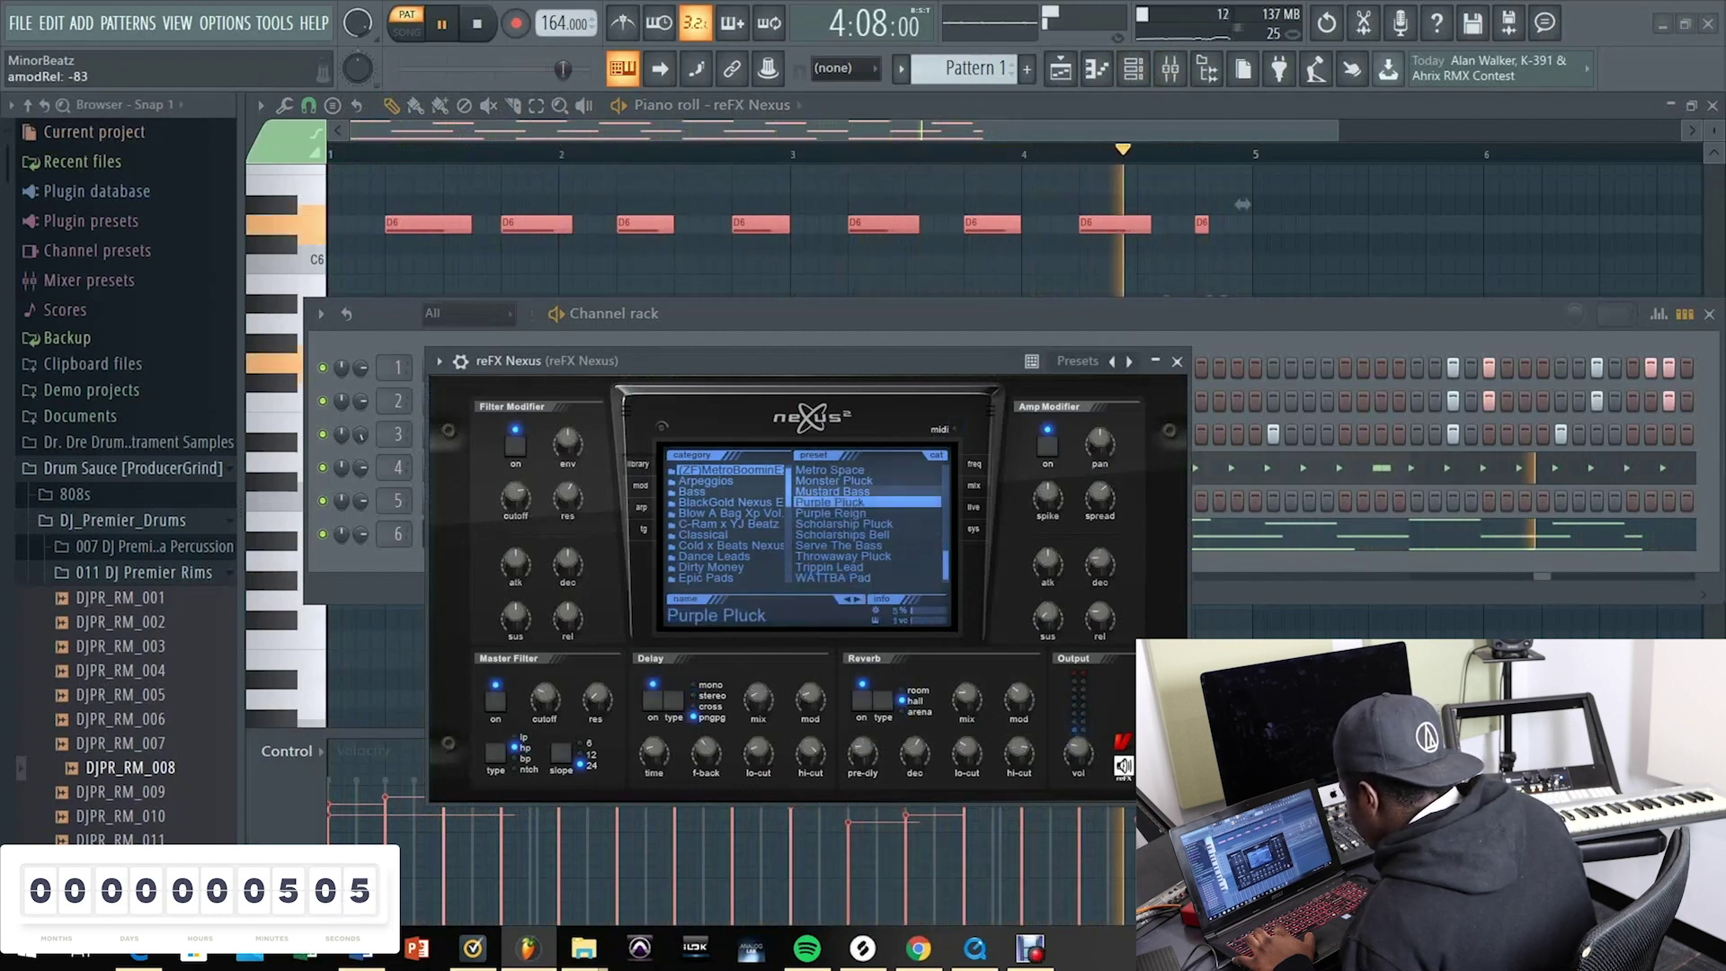
left_click(833, 480)
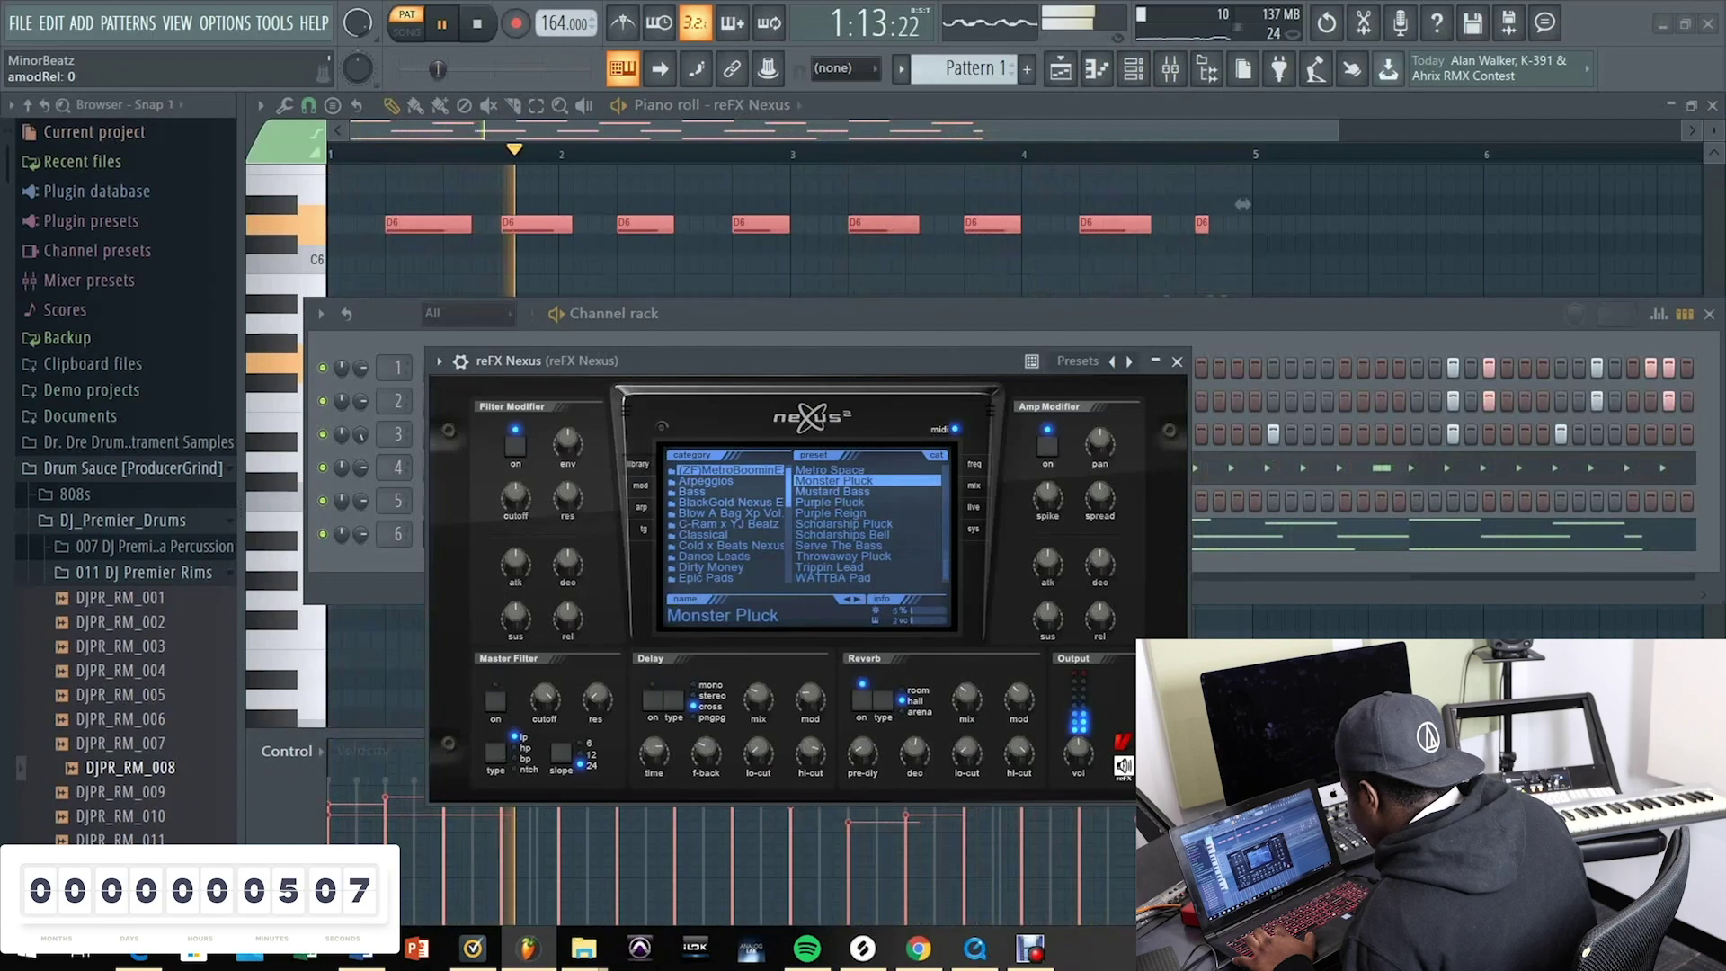
left_click(824, 512)
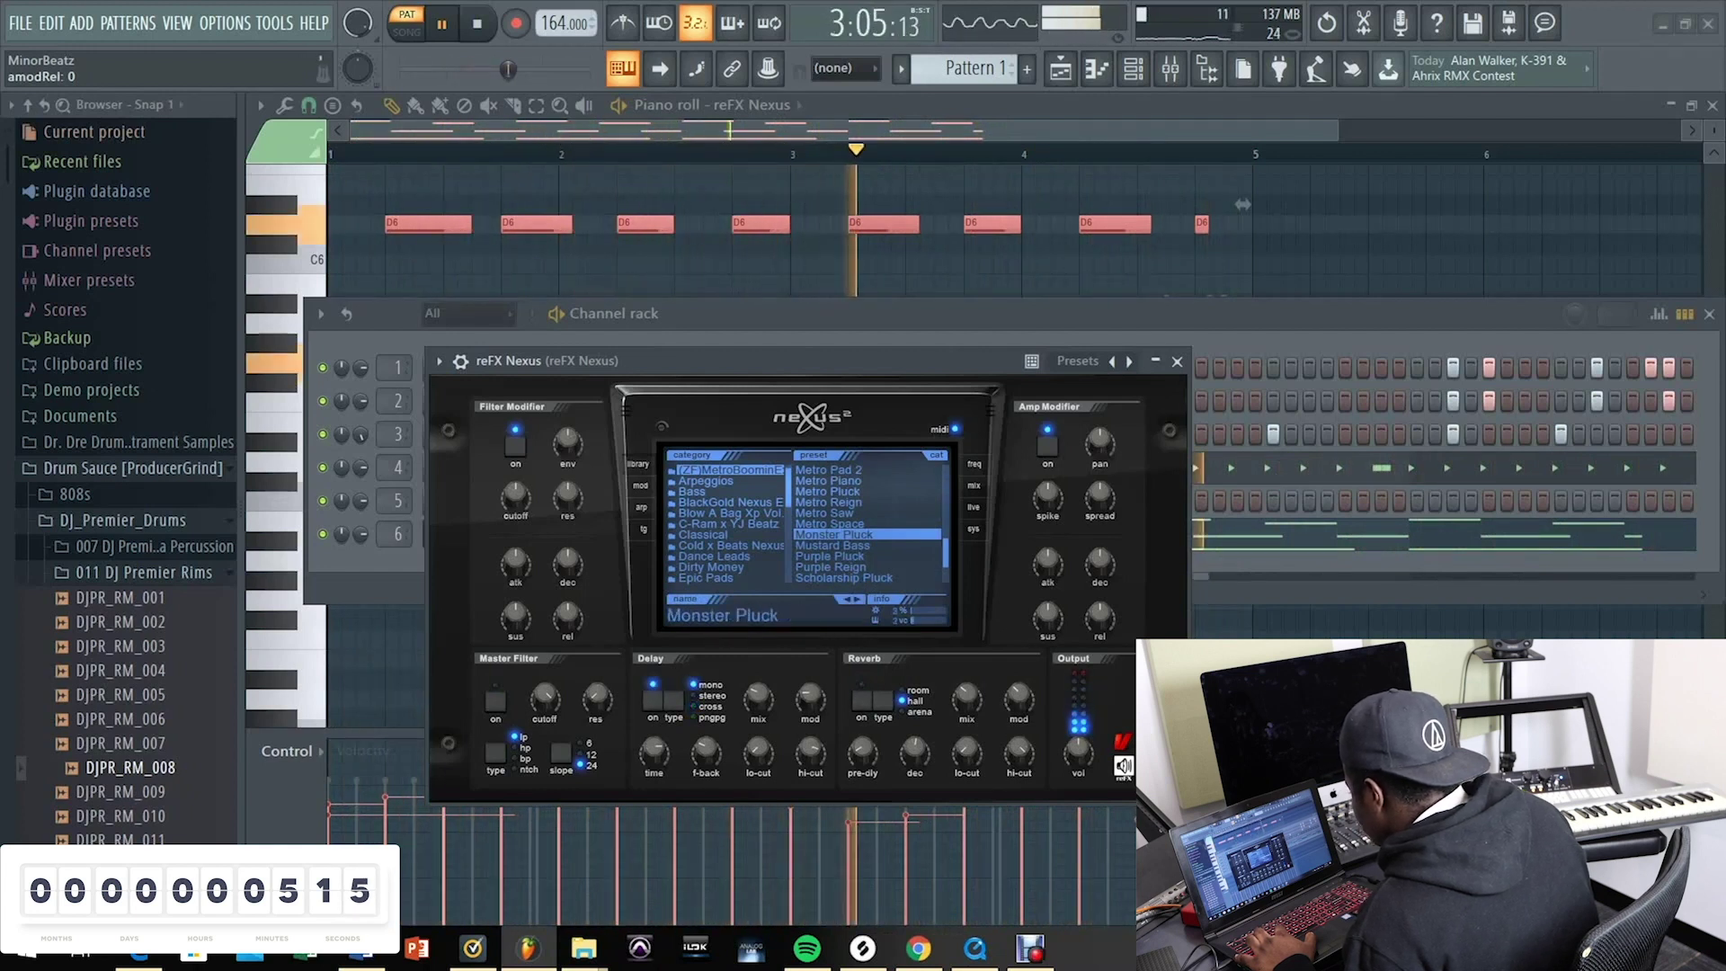
left_click(829, 567)
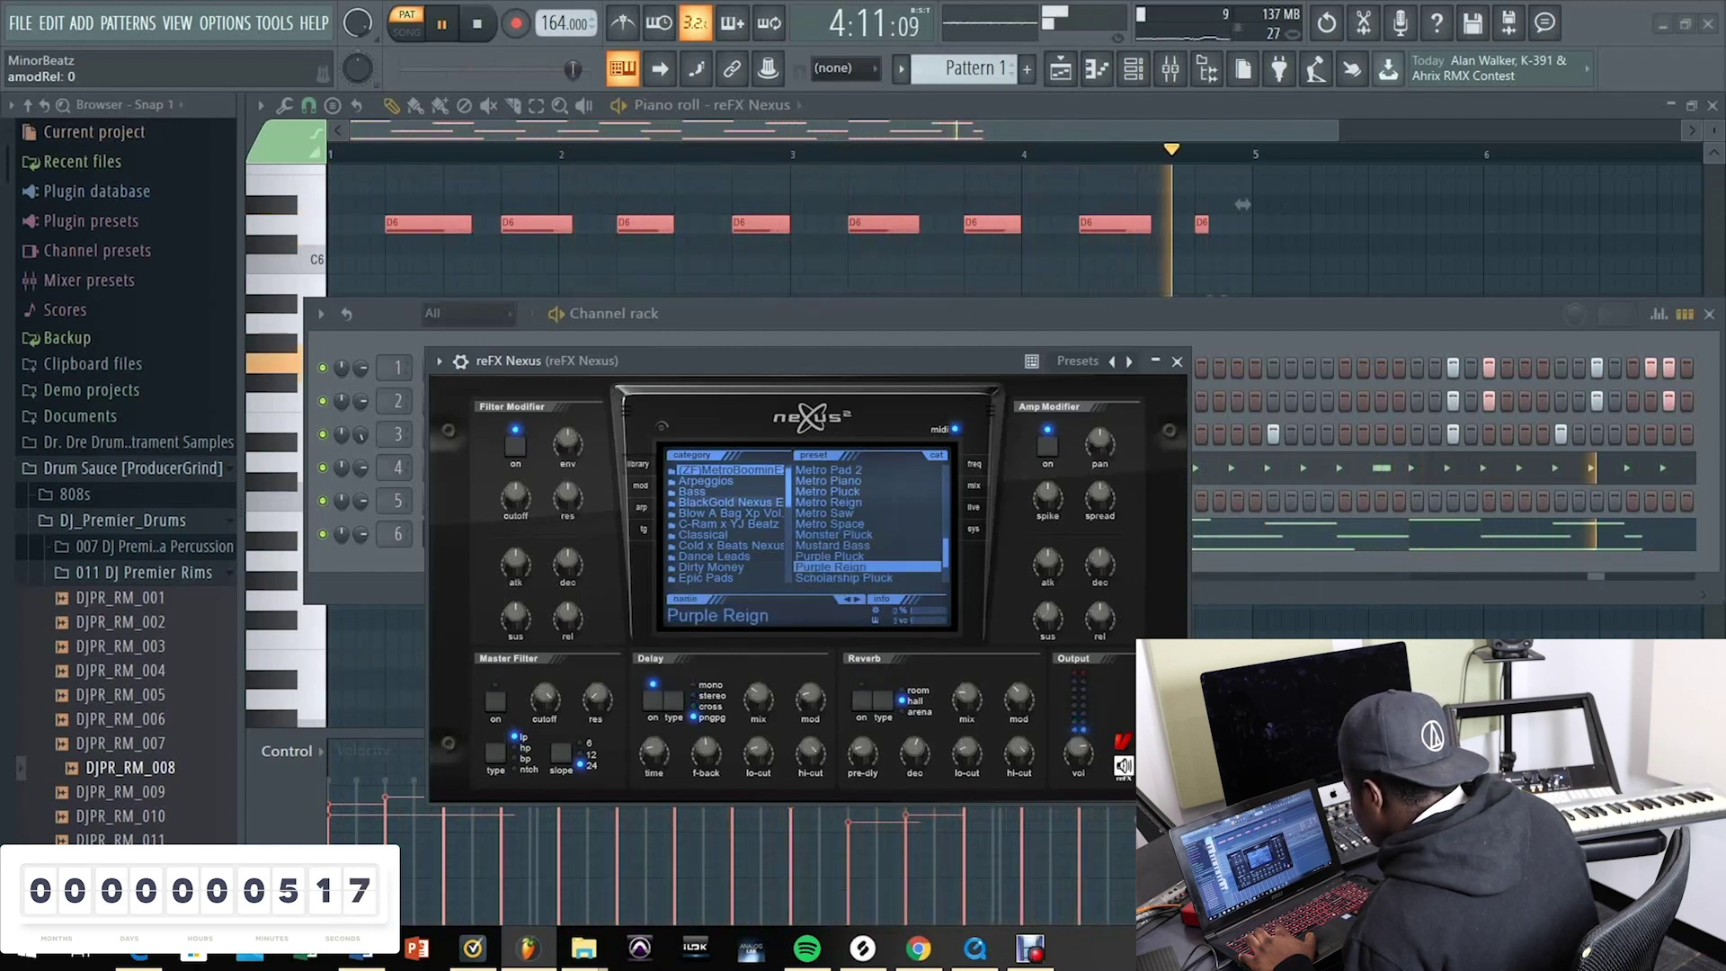
Step: Audition the HA Chill Pluck and HA Epic Hood Piano presets from the BlackGold Nexus category
left_click(730, 502)
left_click(833, 513)
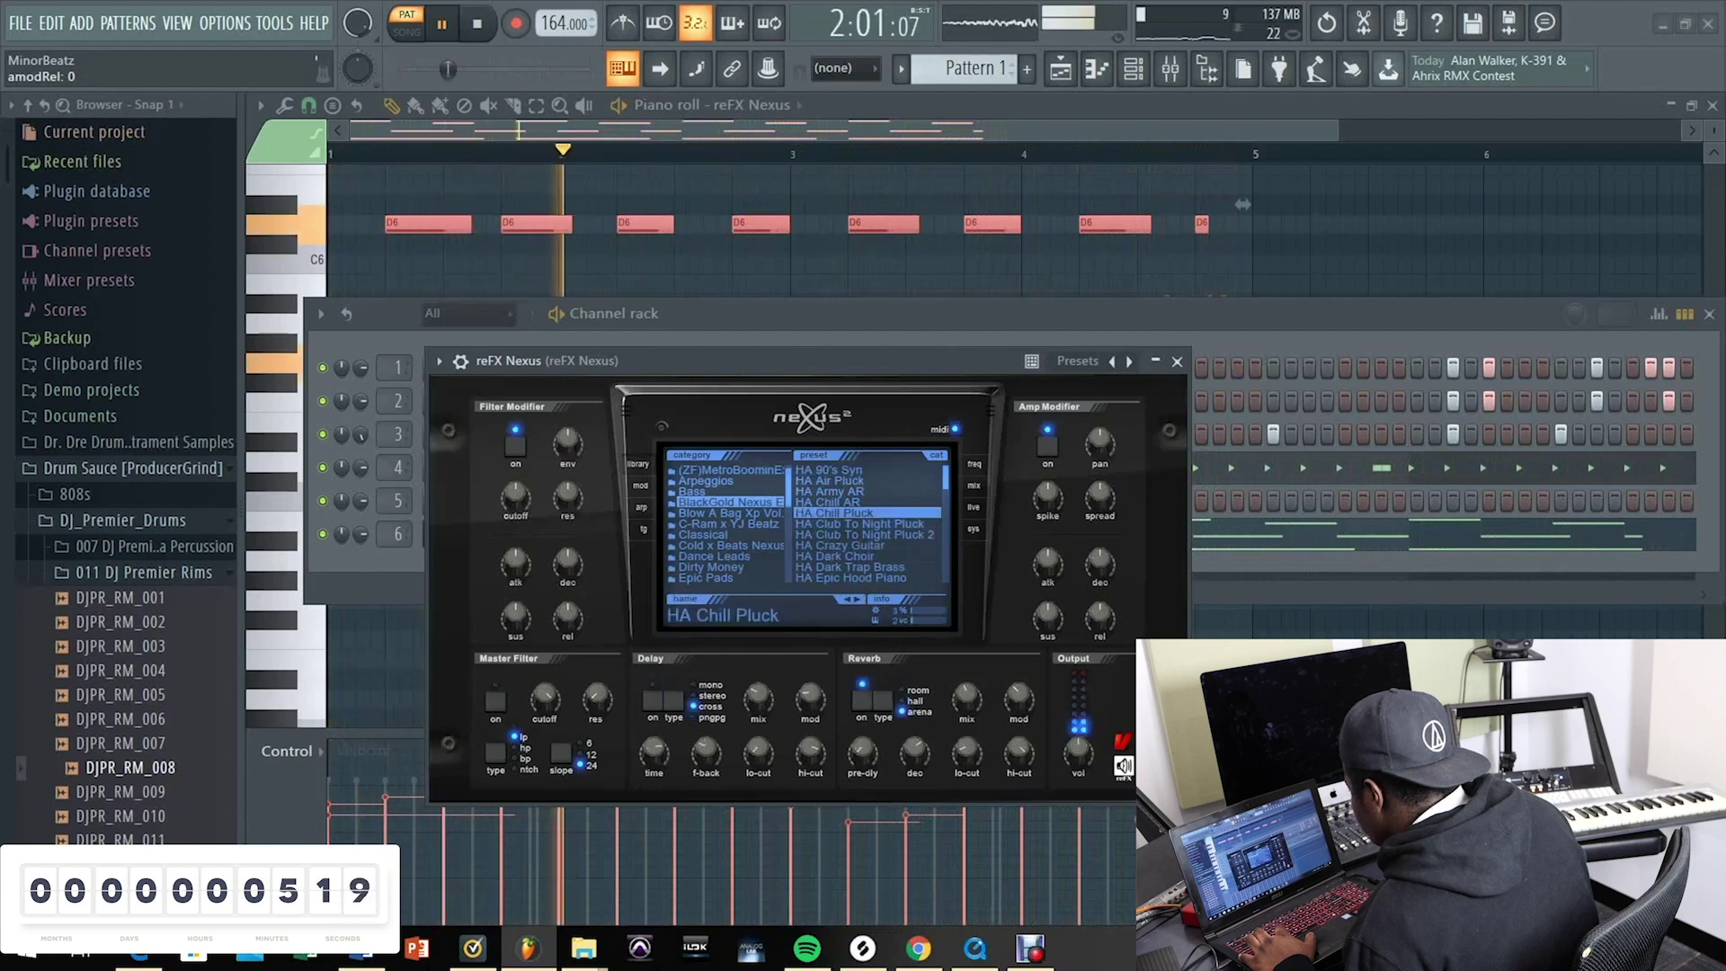
scroll(867, 524, "down", 2)
left_click(850, 524)
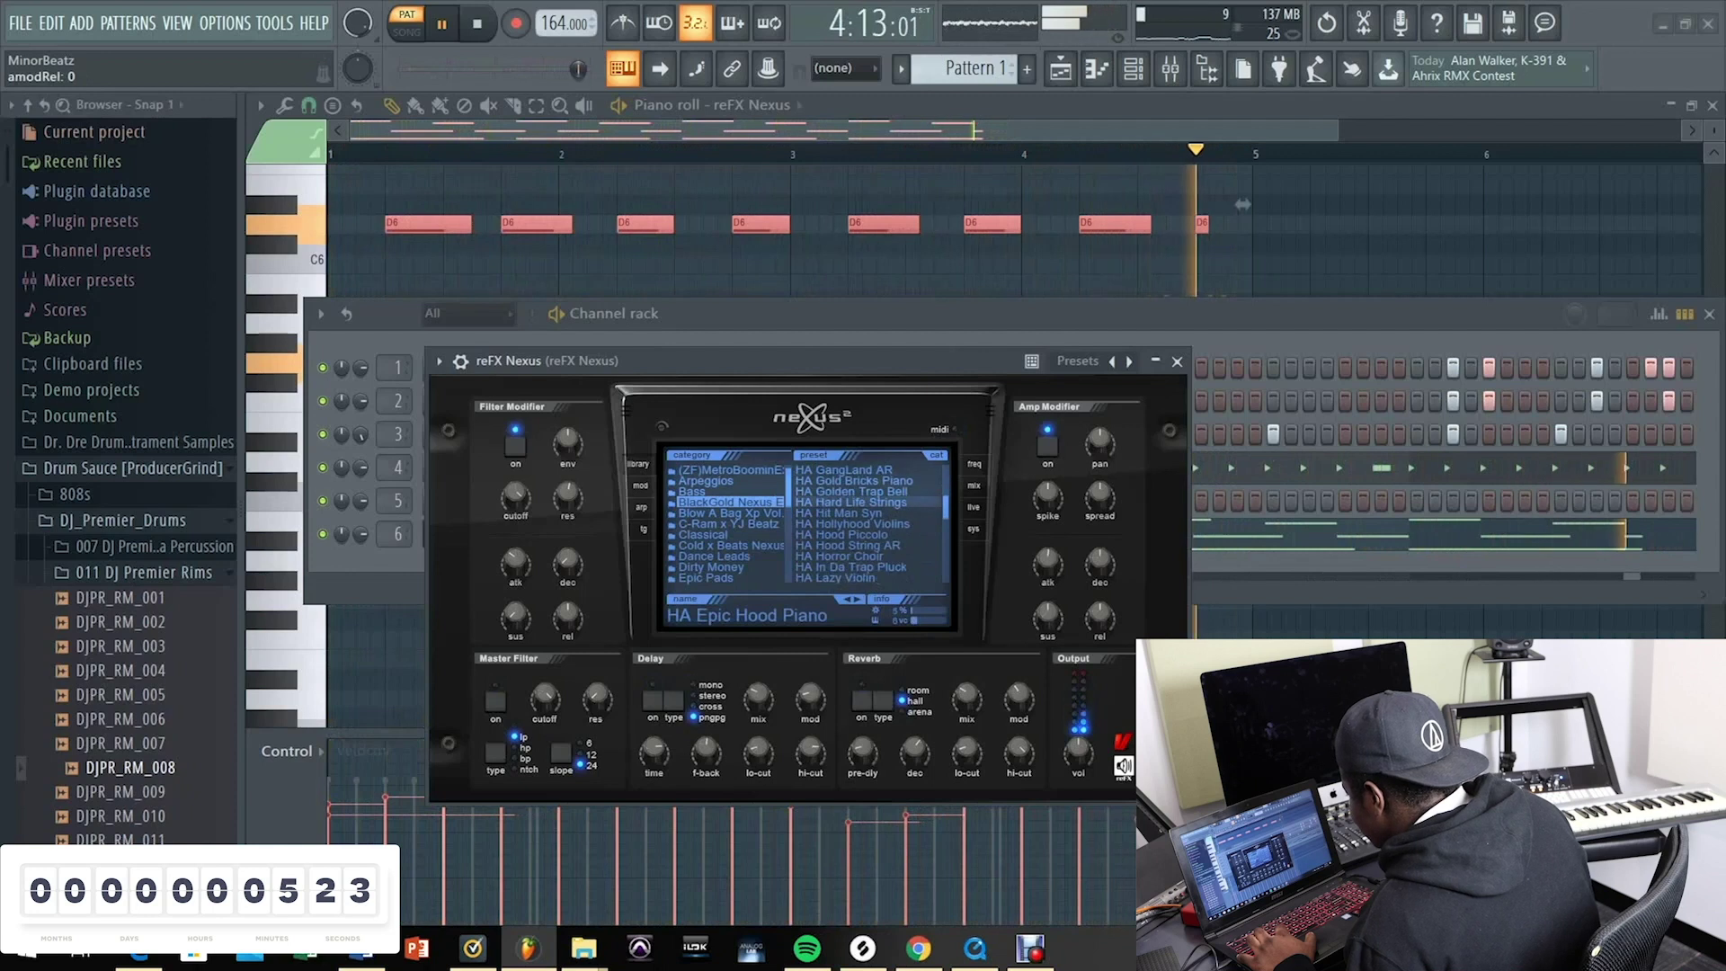
Step: Load the CL Soft Orchester preset from the Classical category and lower the Nexus volume on mixer track 6
left_click(730, 546)
left_click(703, 534)
left_click(843, 545)
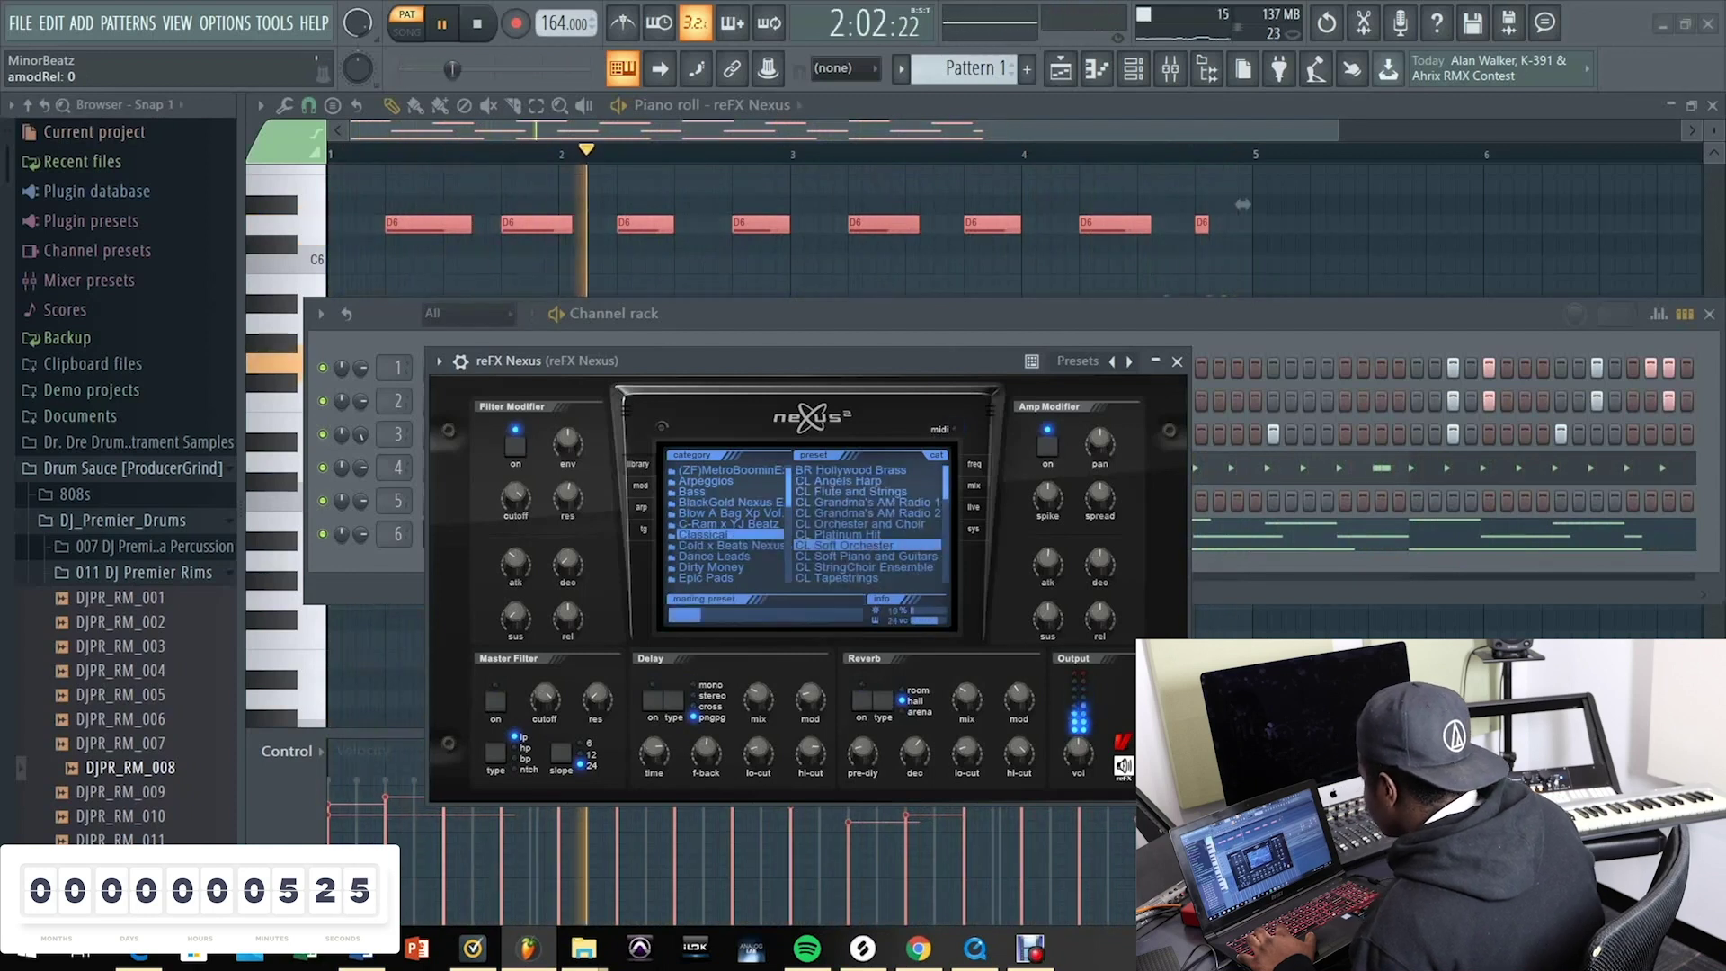
key("F9")
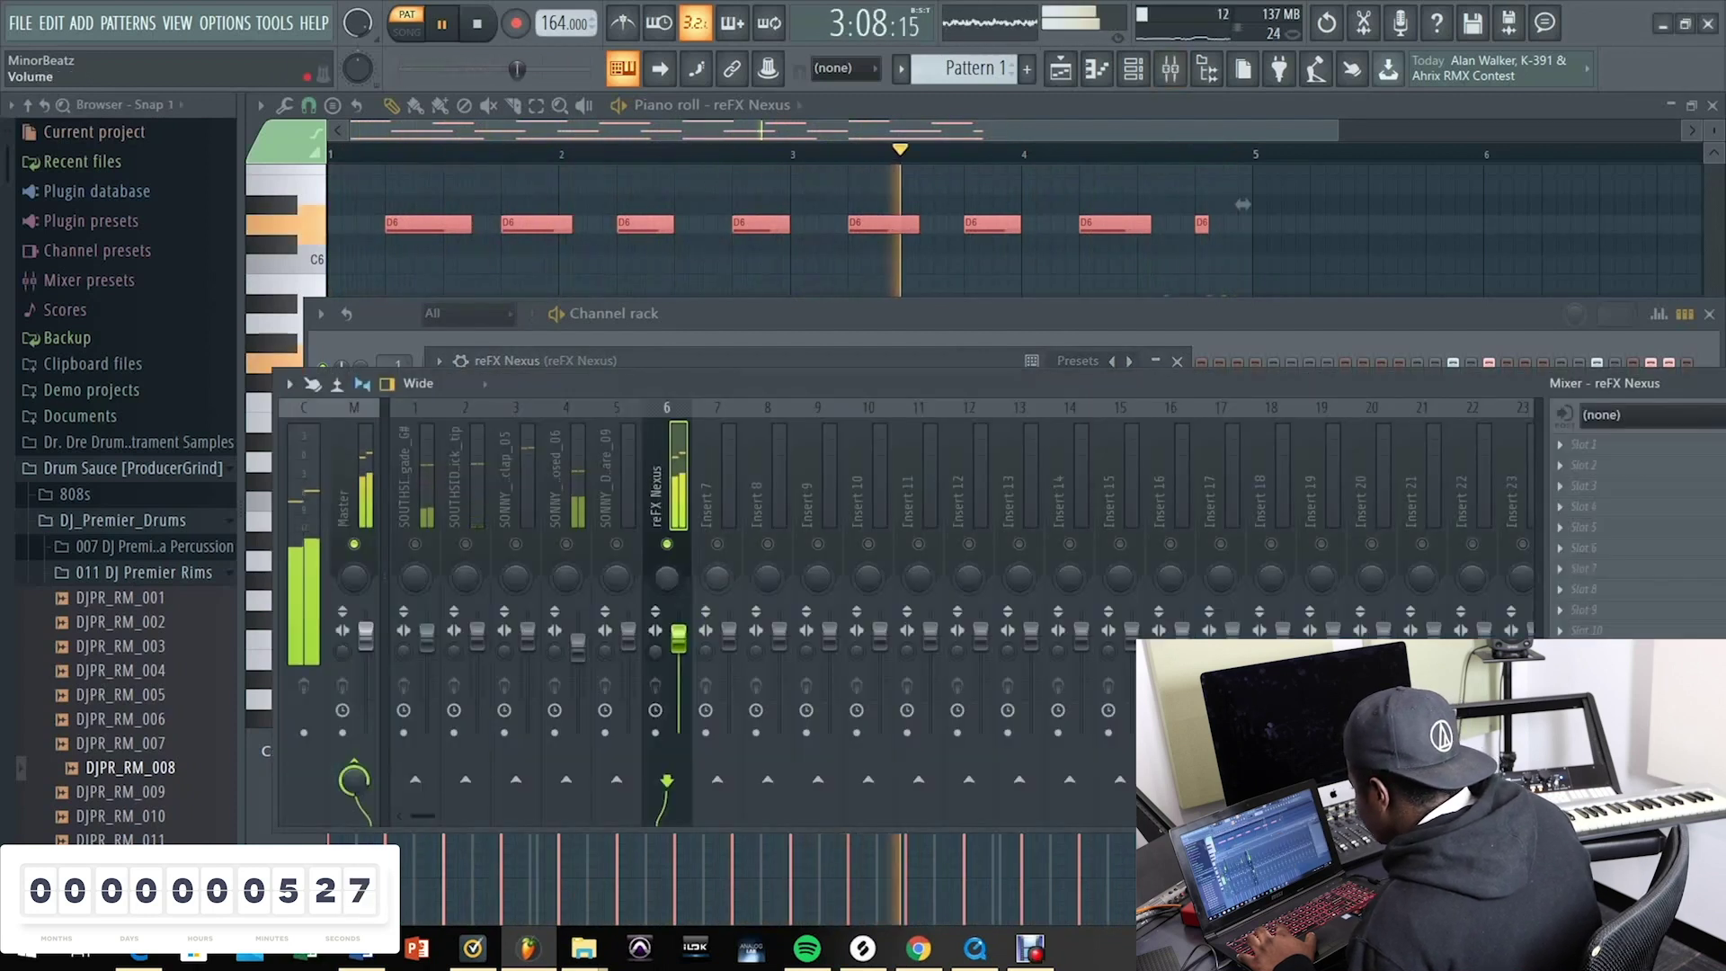
key("F6")
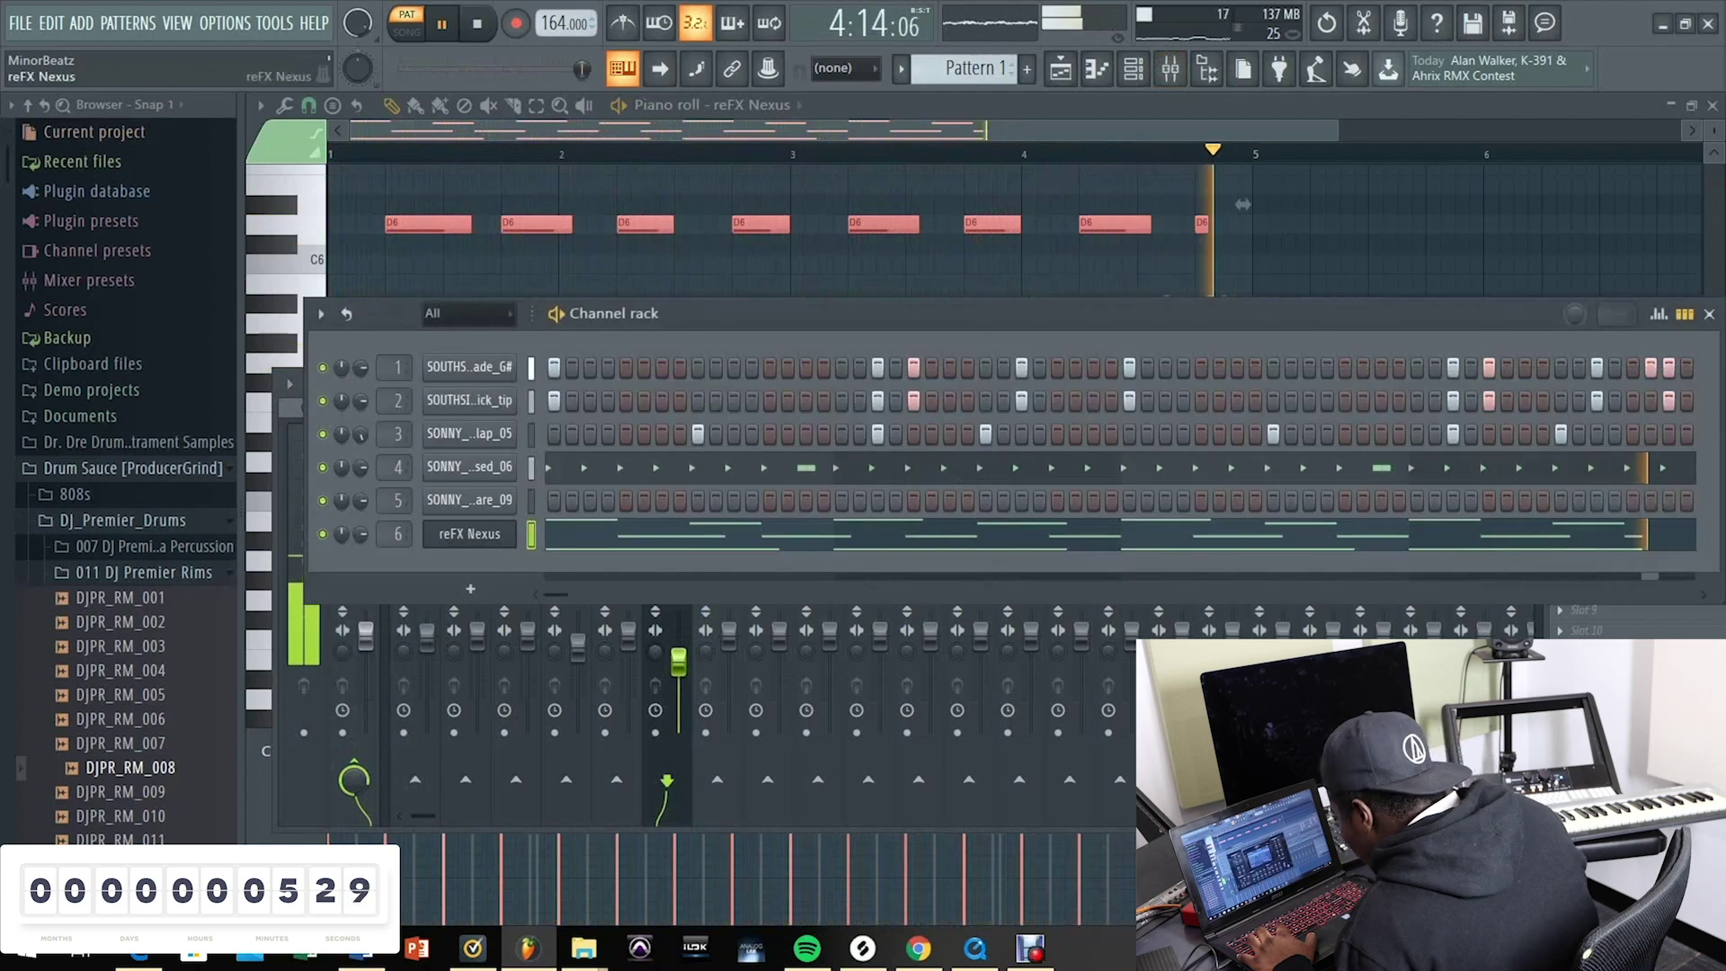
Step: Load the PN Distorted Piano Strings preset from the Nexus Piano category and bring up the mixer
key("Tab")
left_click(693, 578)
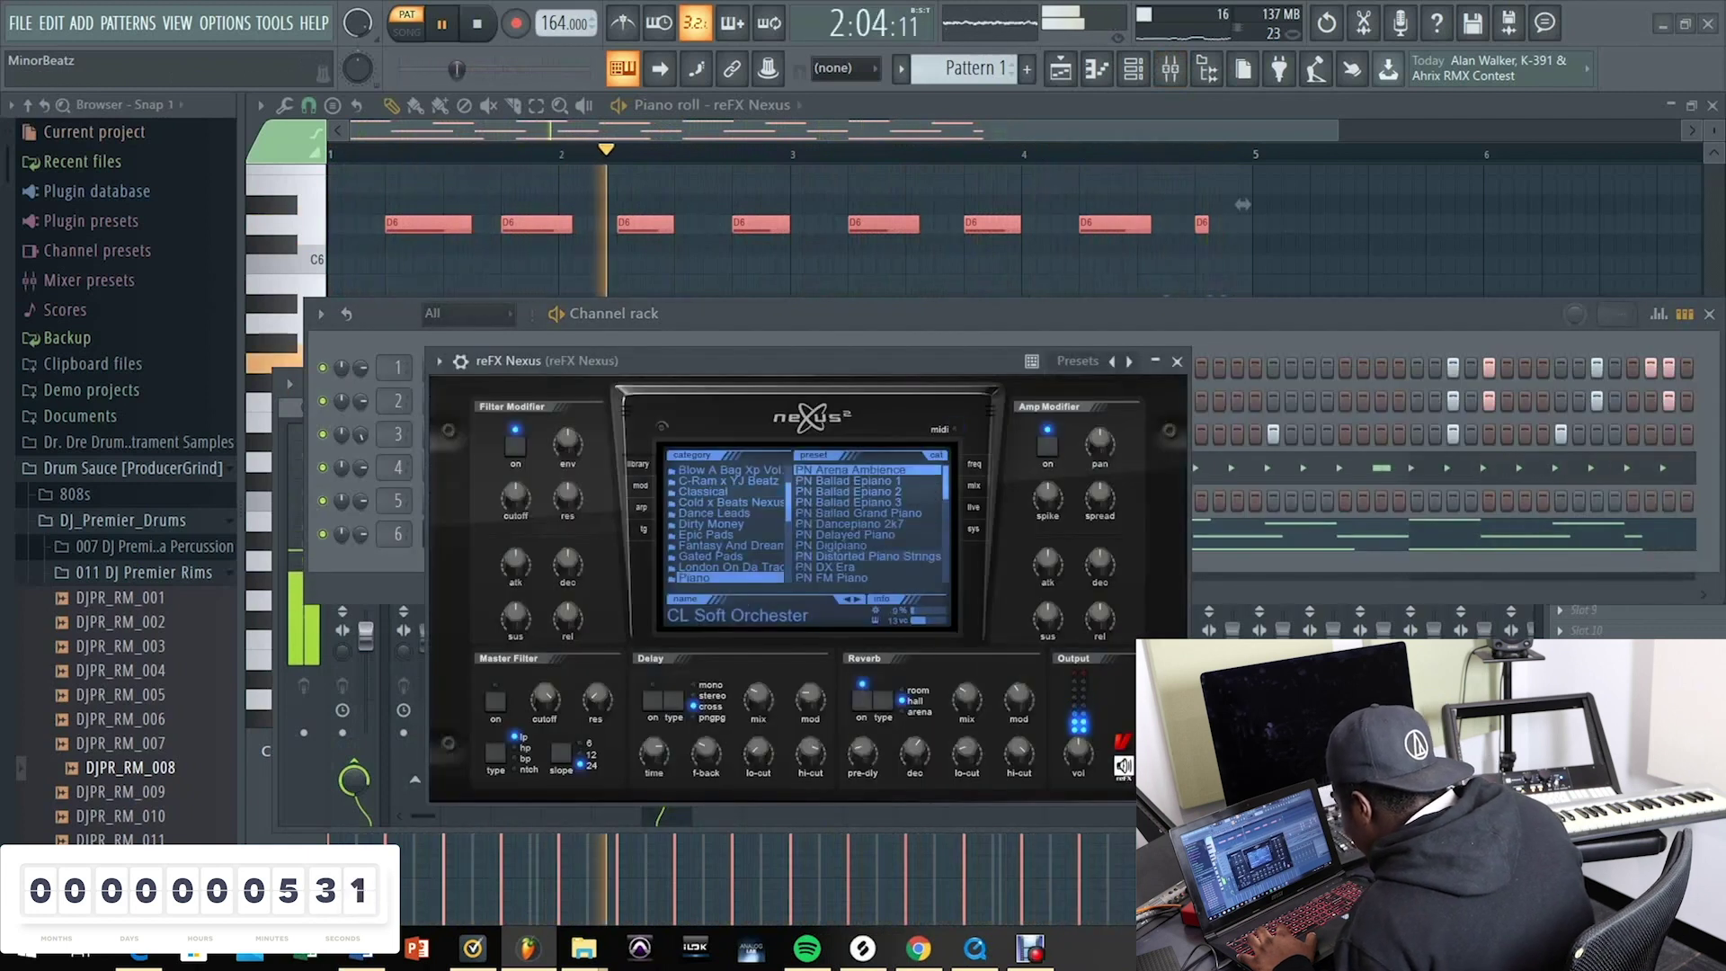
left_click(867, 556)
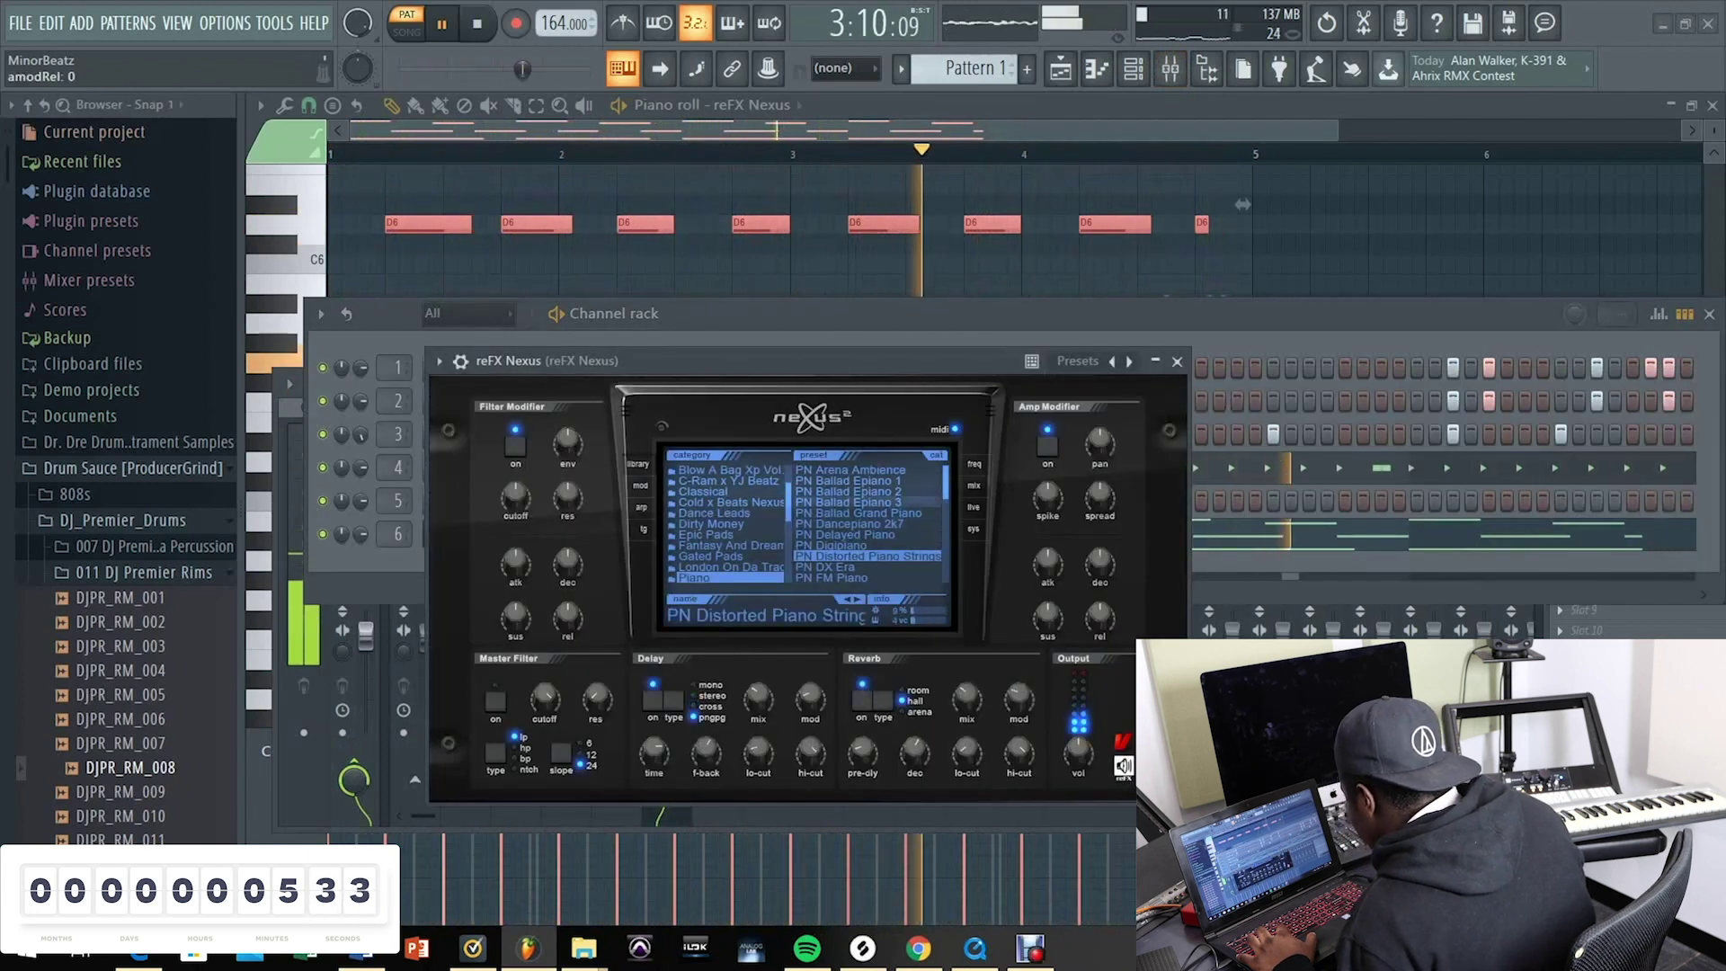
key("F6")
key("F9")
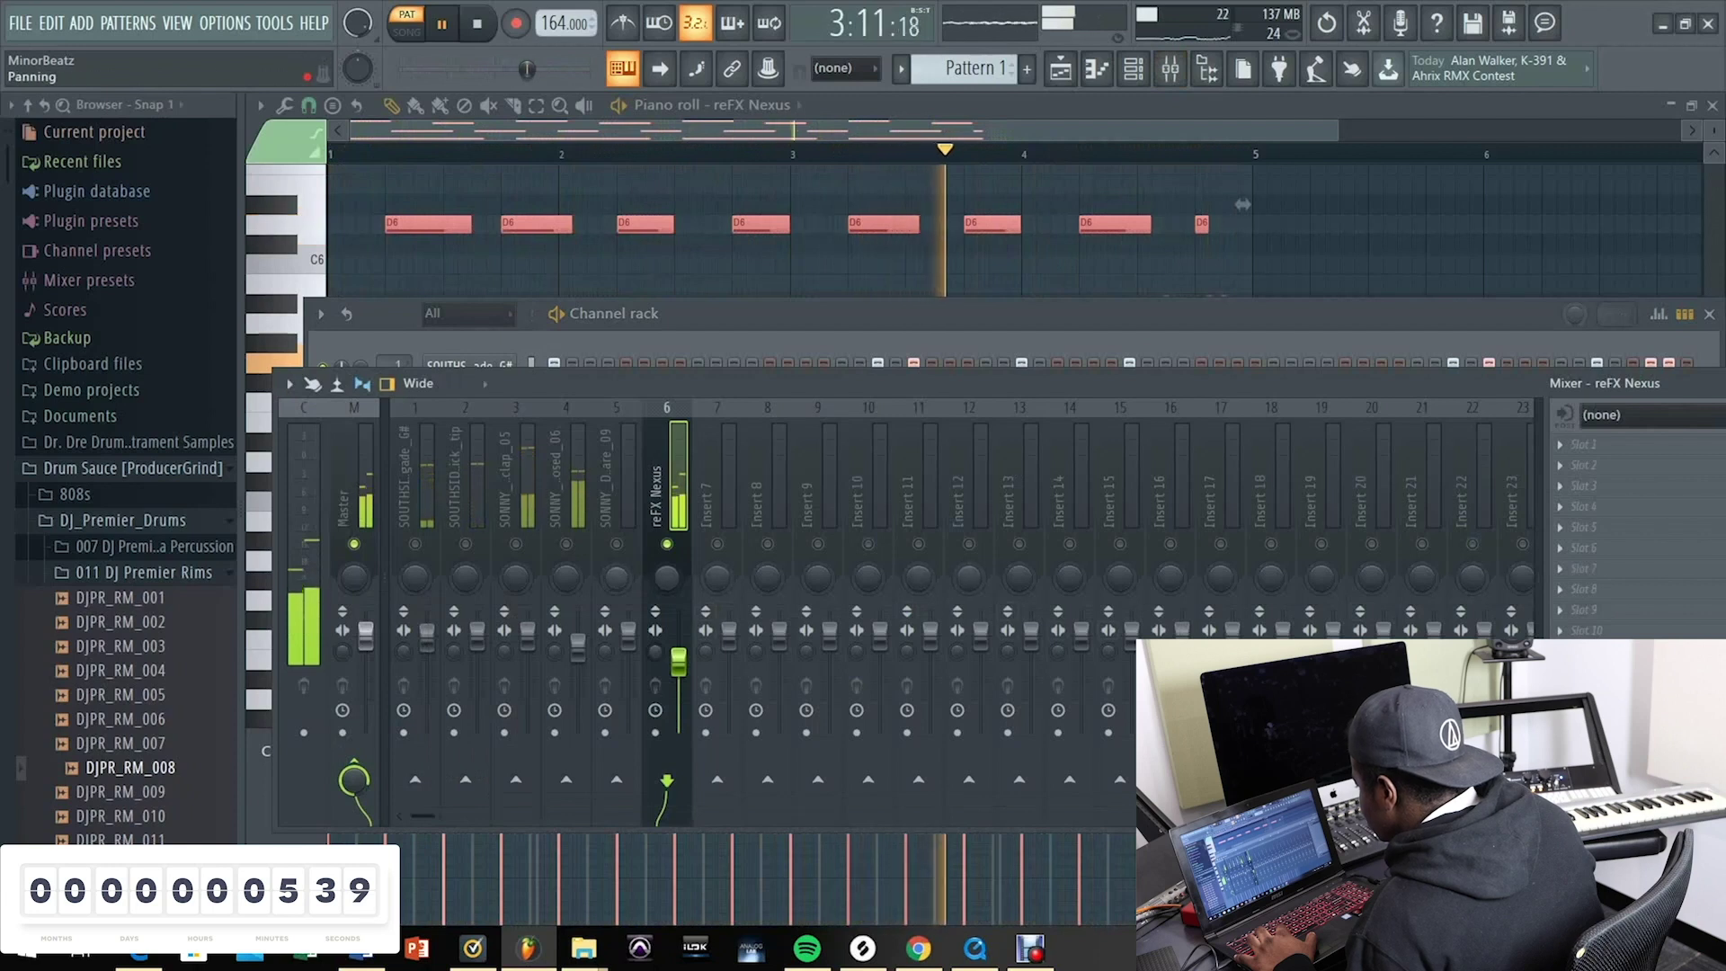
Step: Unmute the closed hi-hat and 808 mixer tracks and insert Decapitator on the 808 track with its default settings
left_click(565, 543)
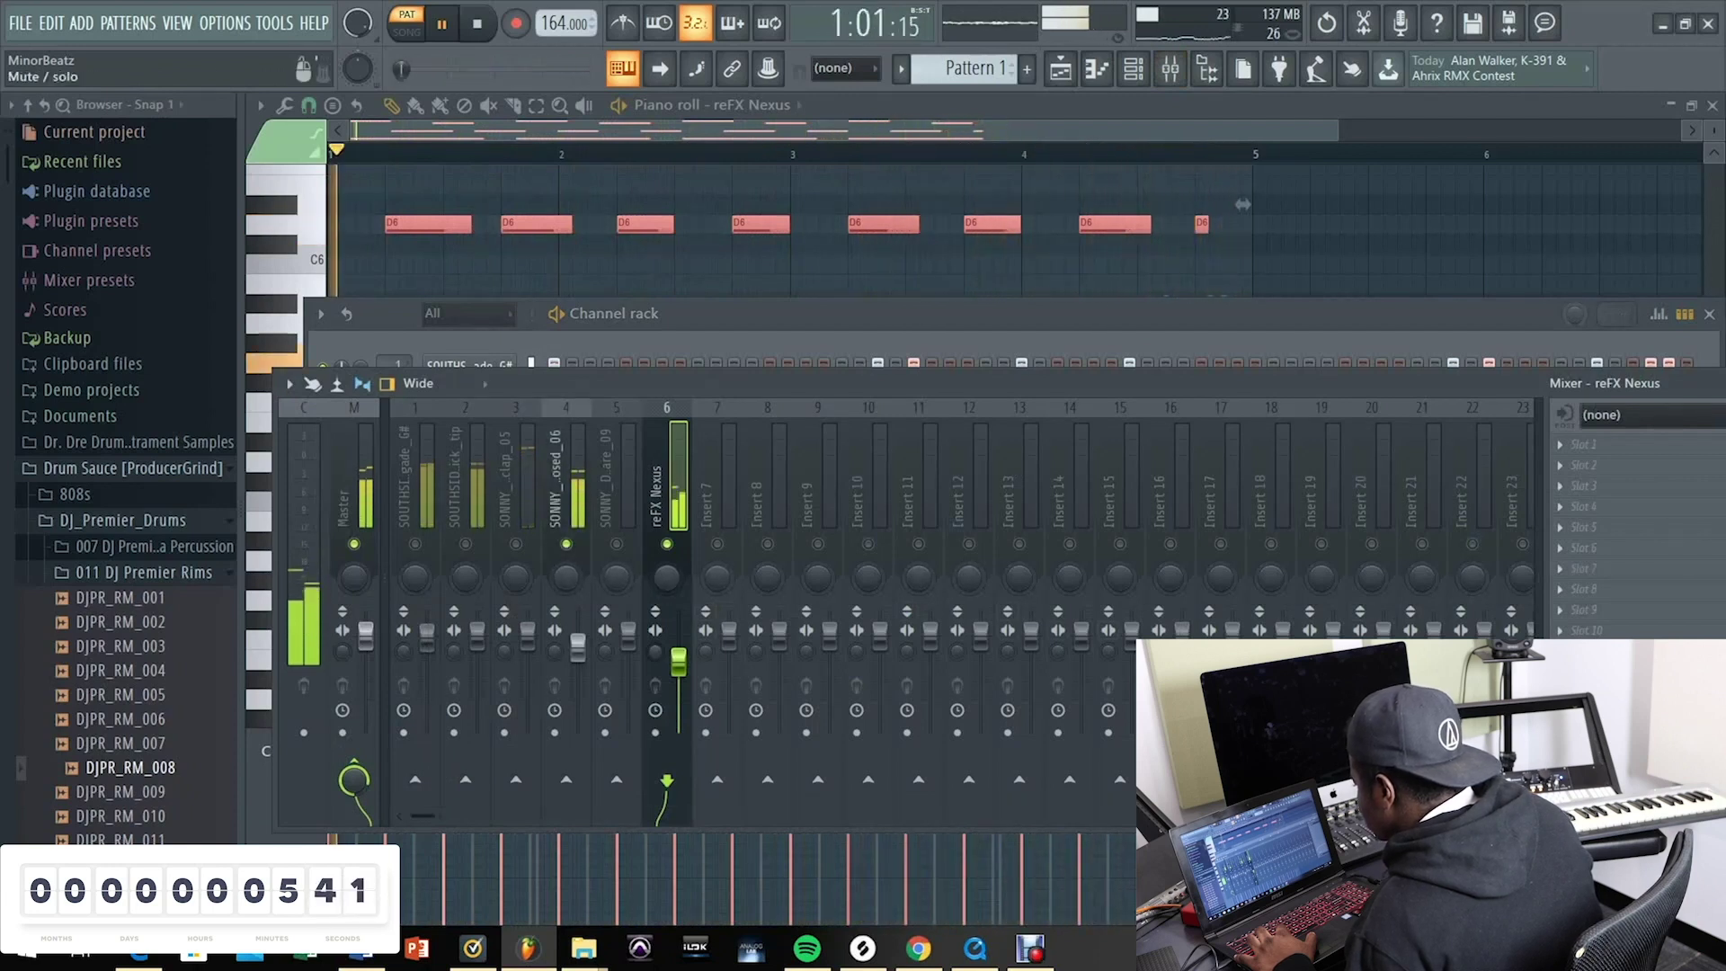
left_click(415, 476)
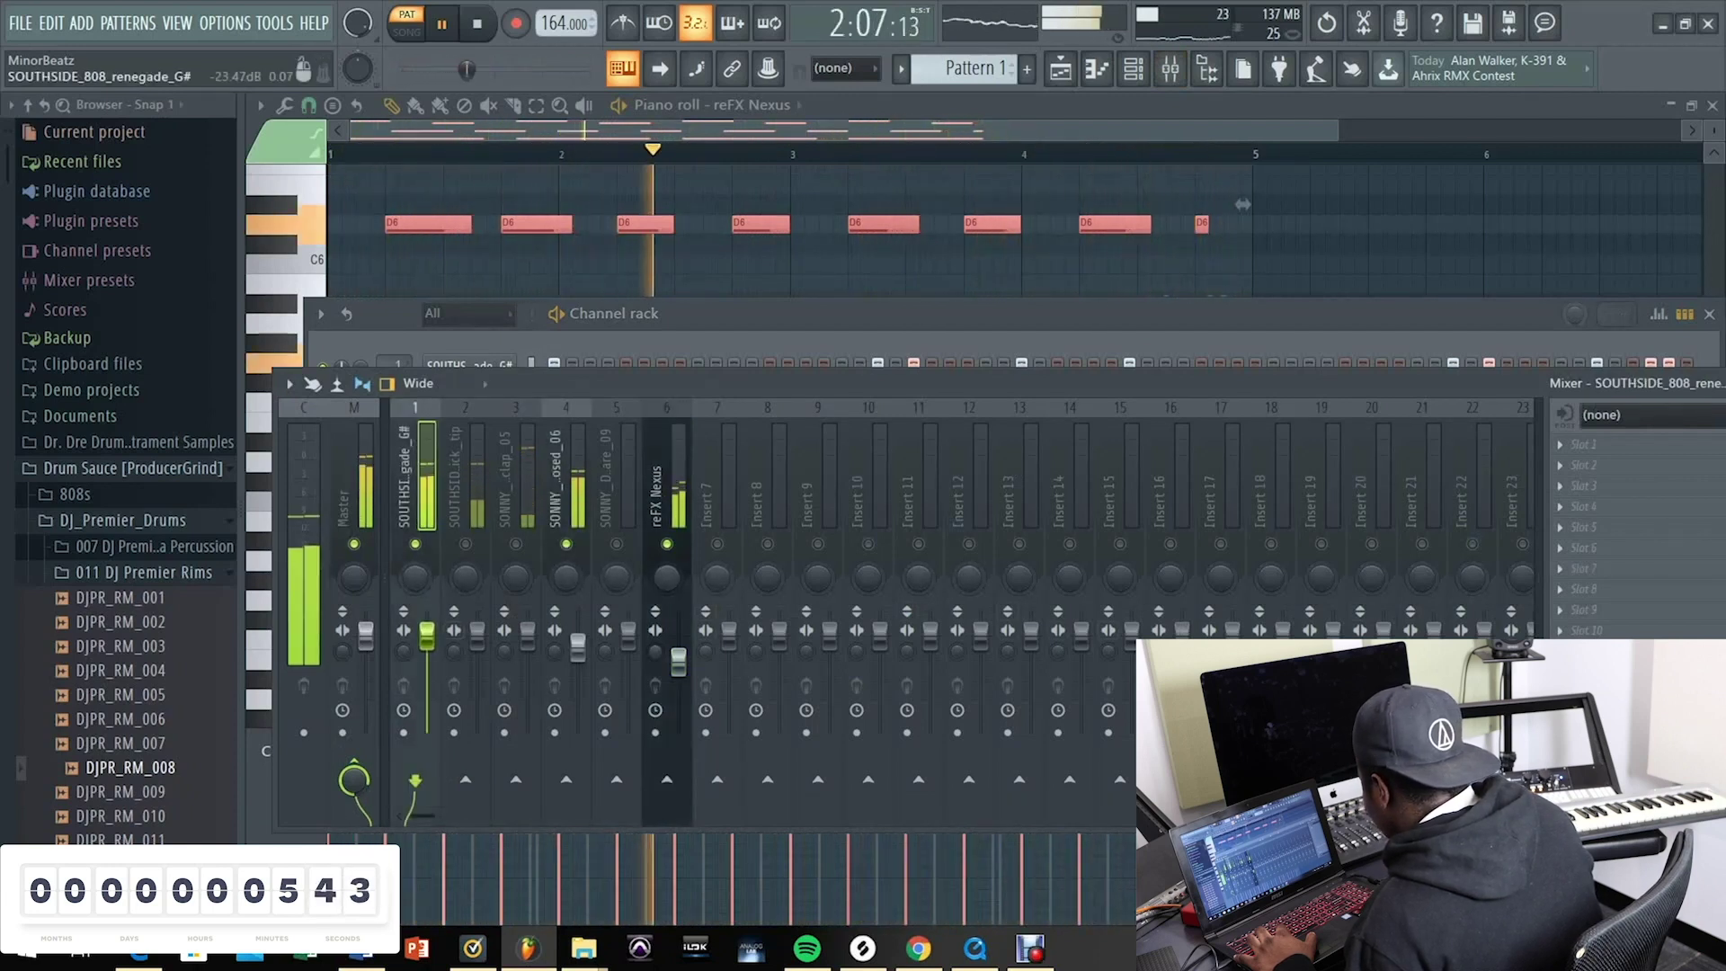
left_click(1582, 444)
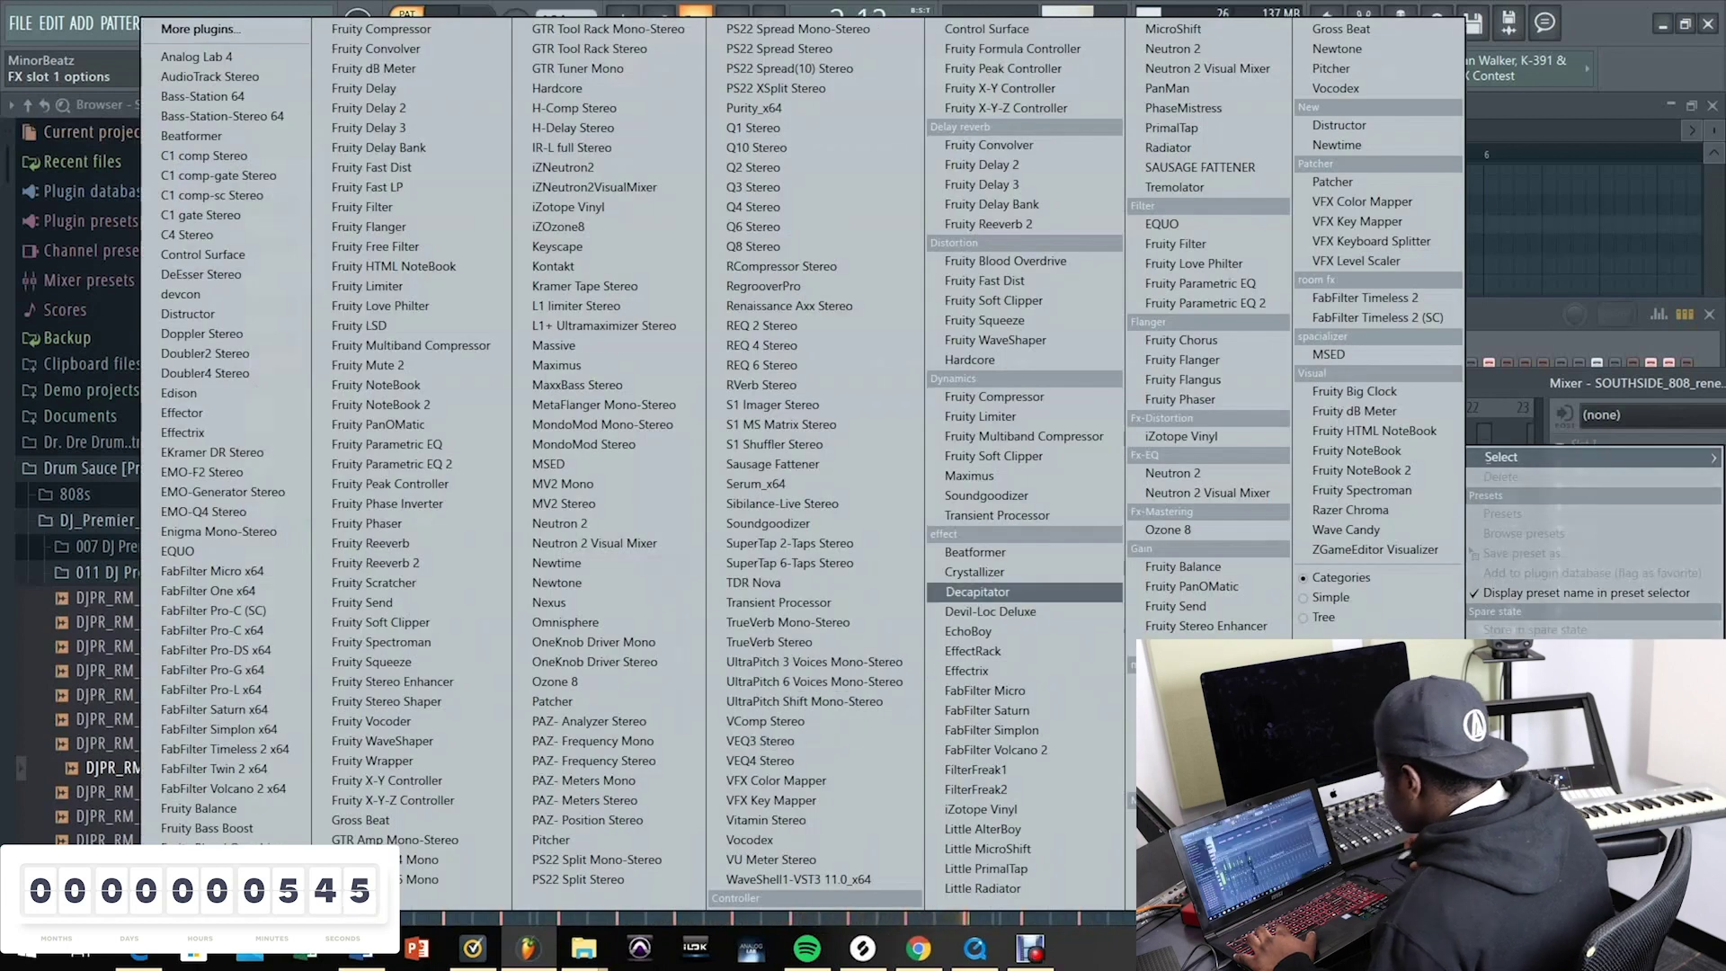
left_click(977, 591)
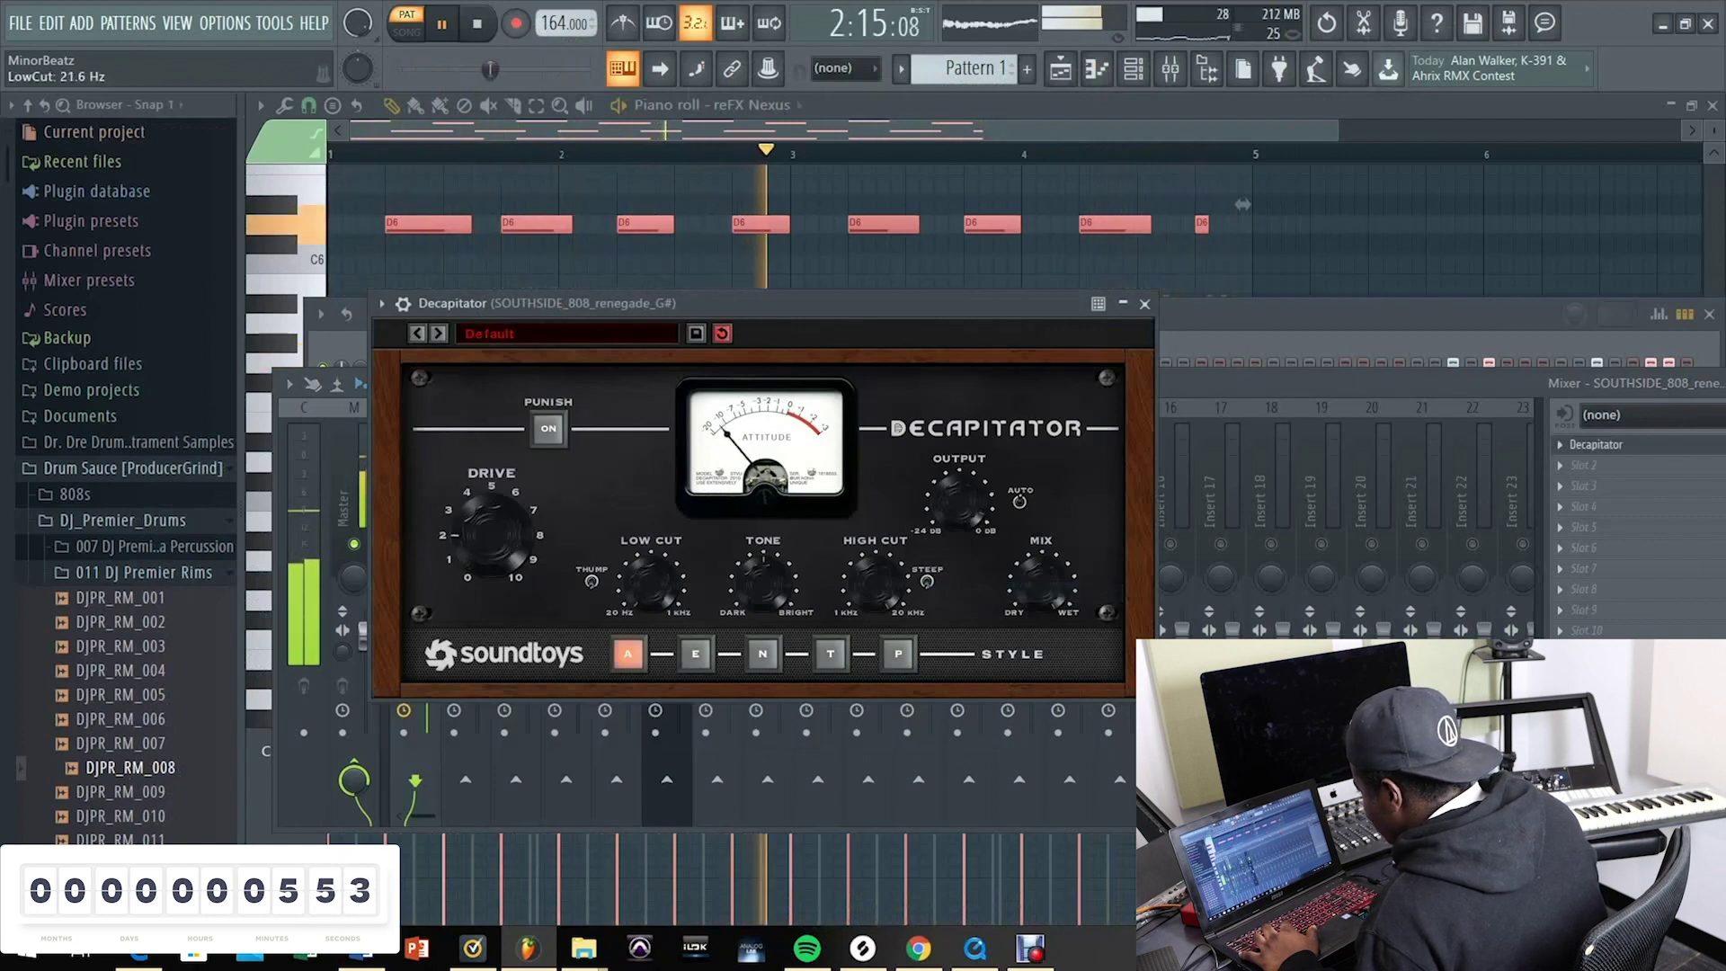
key("Escape")
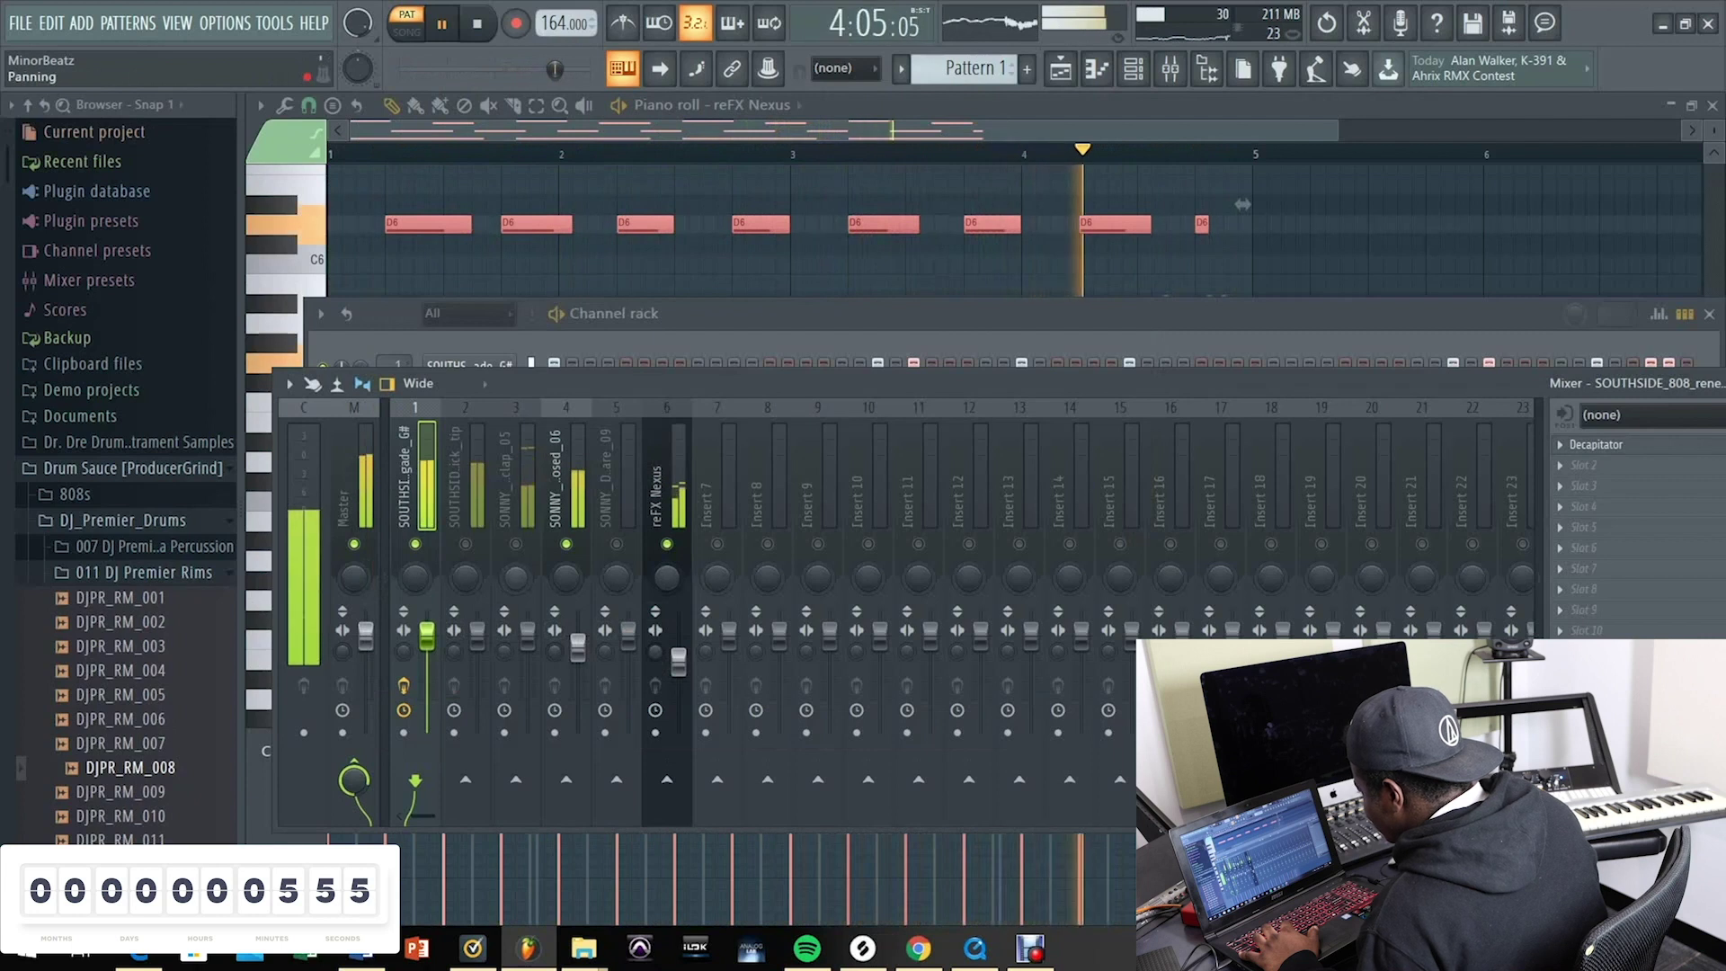
Step: Unmute the clap and kick mixer tracks and lower both volumes slightly
left_click(516, 477)
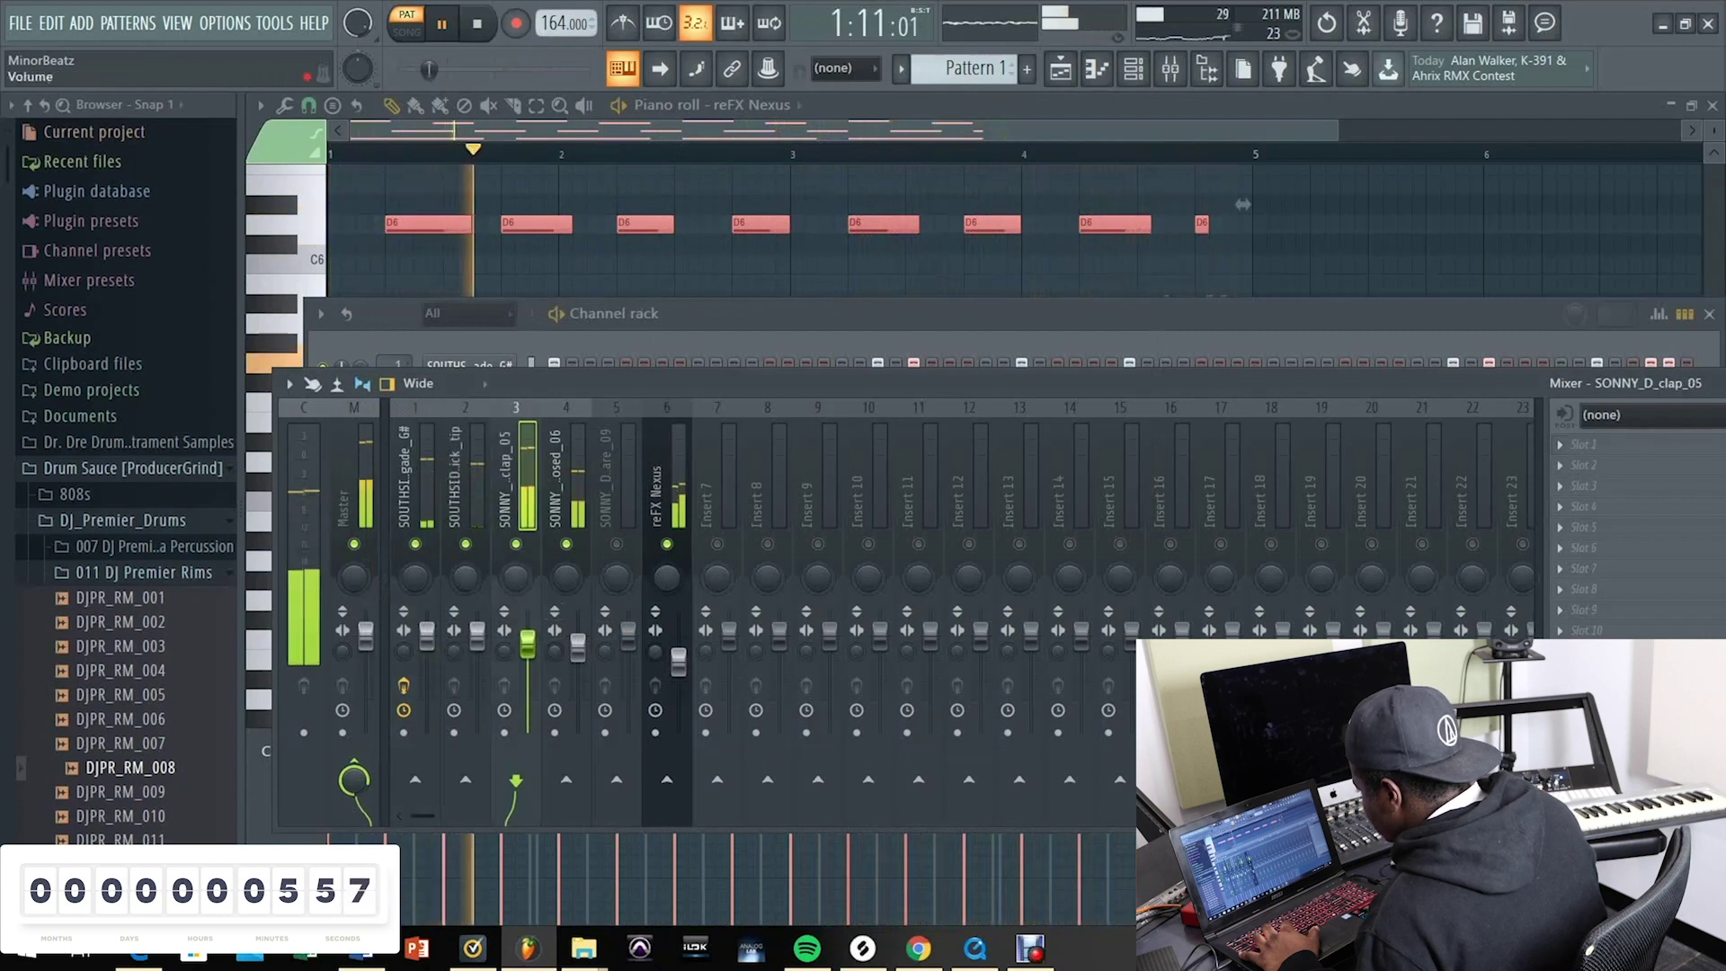
left_click(466, 476)
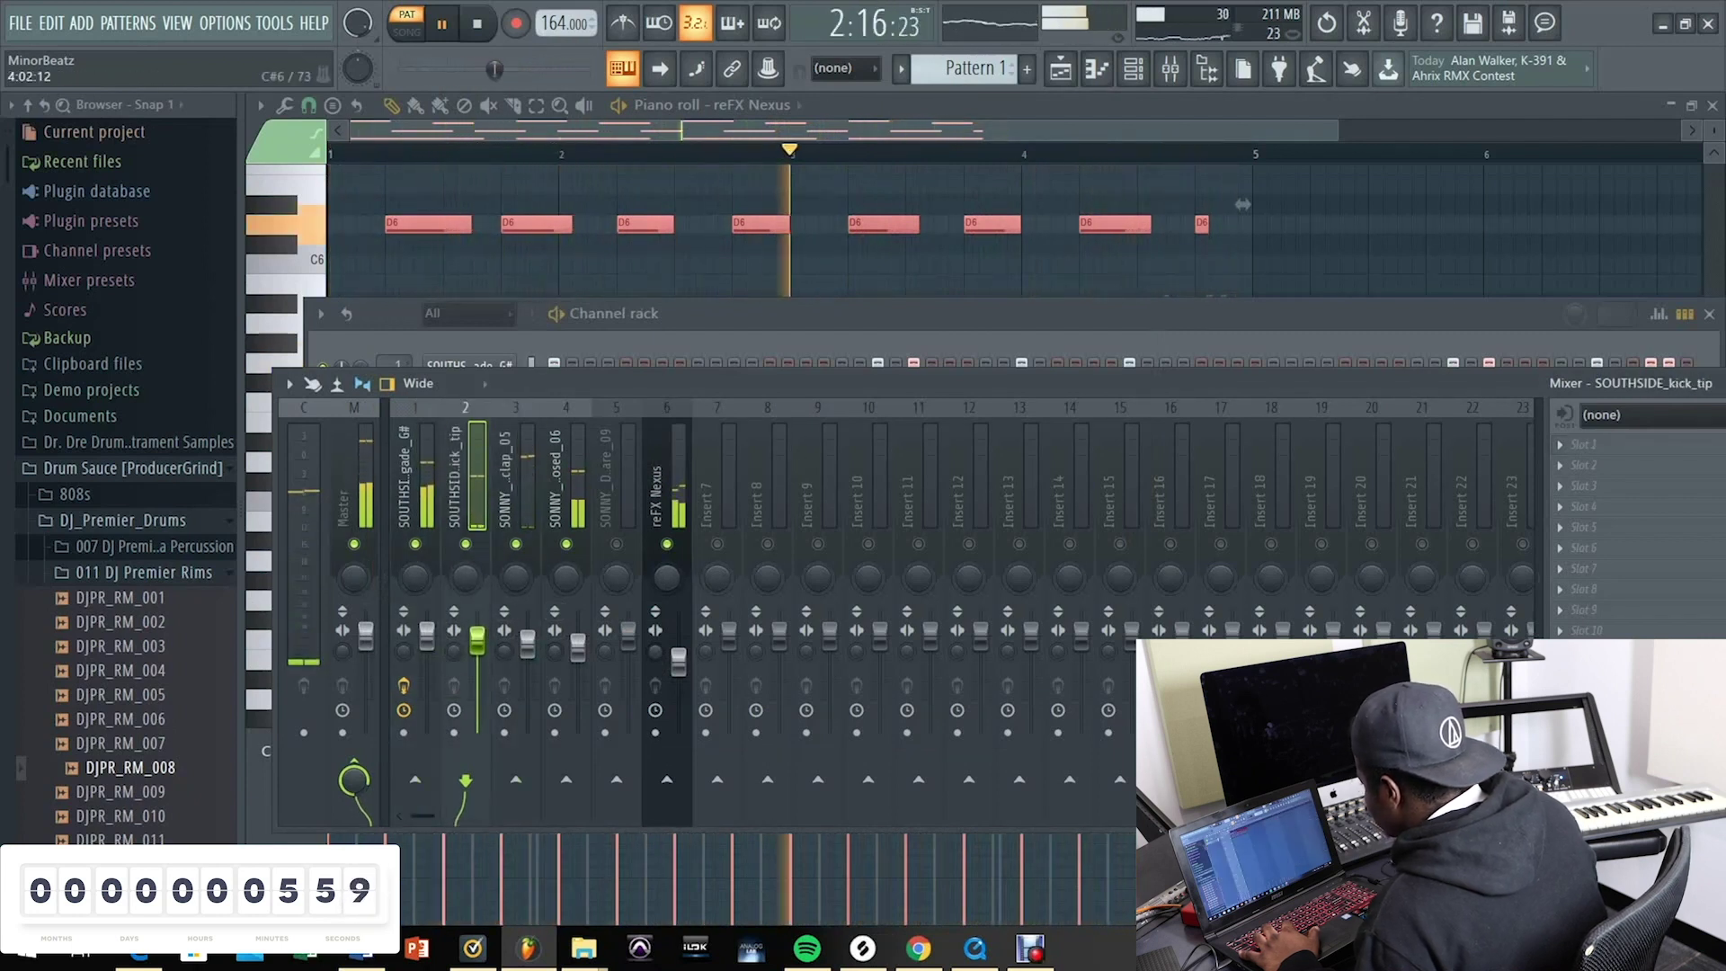
Step: Stop playback, switch to Splice and filter the downloaded samples by snares and claps instead of 808
key("F5")
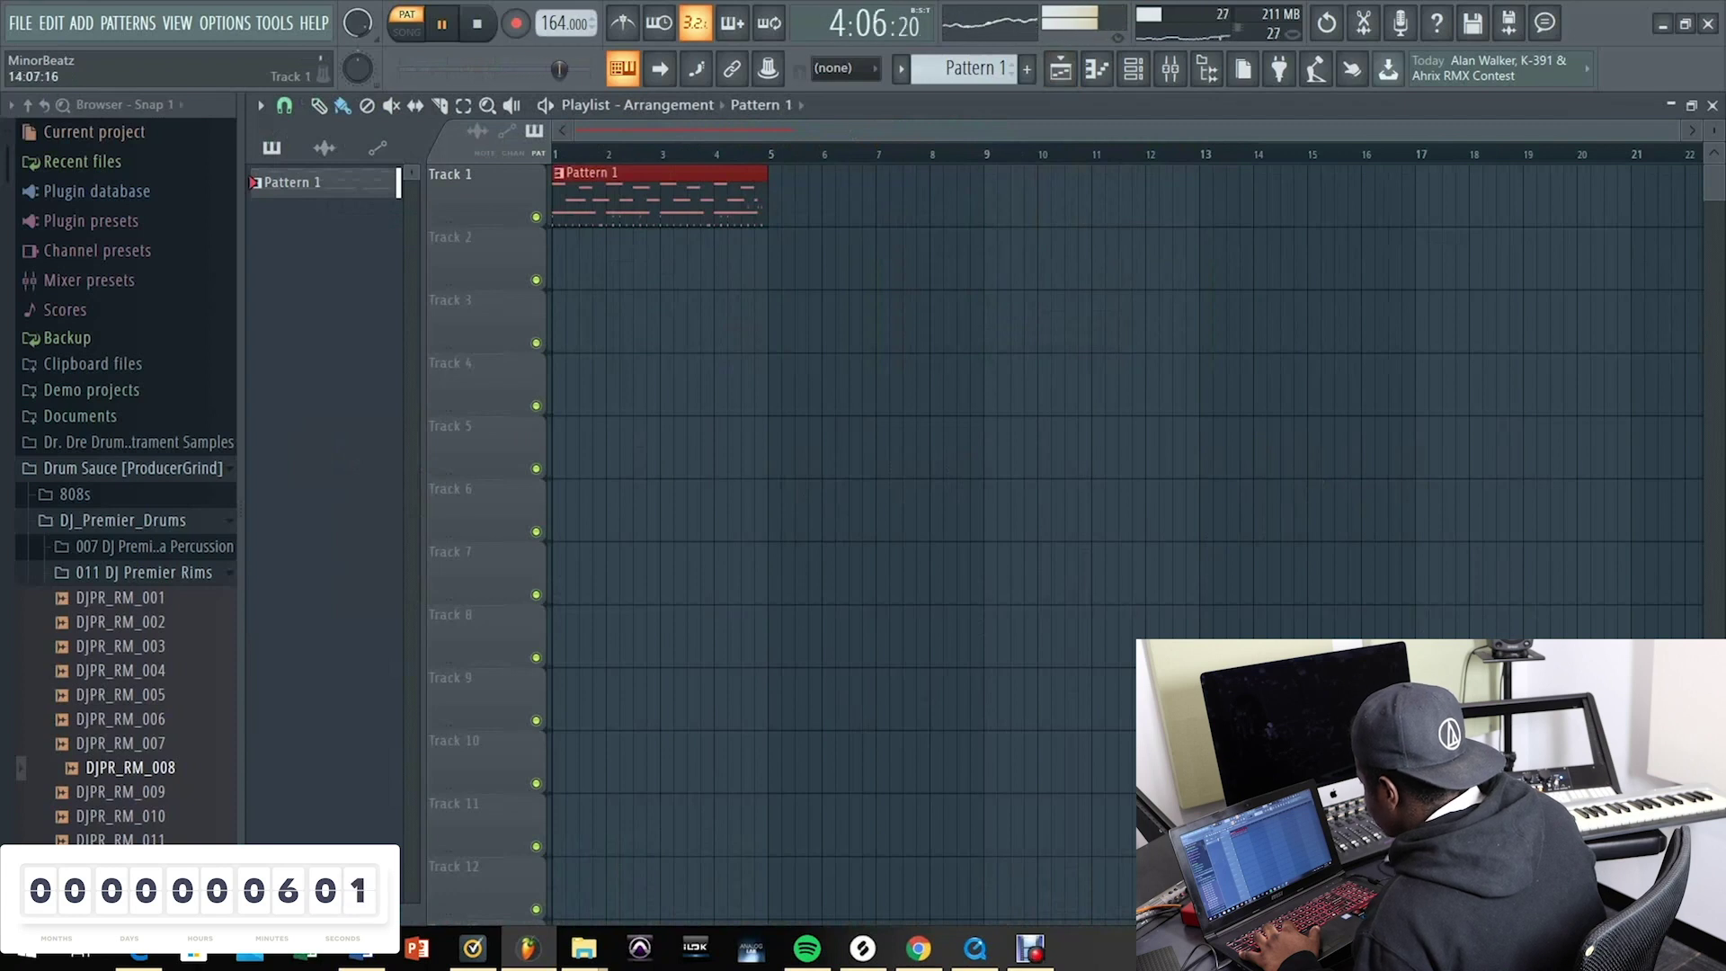
key("F6")
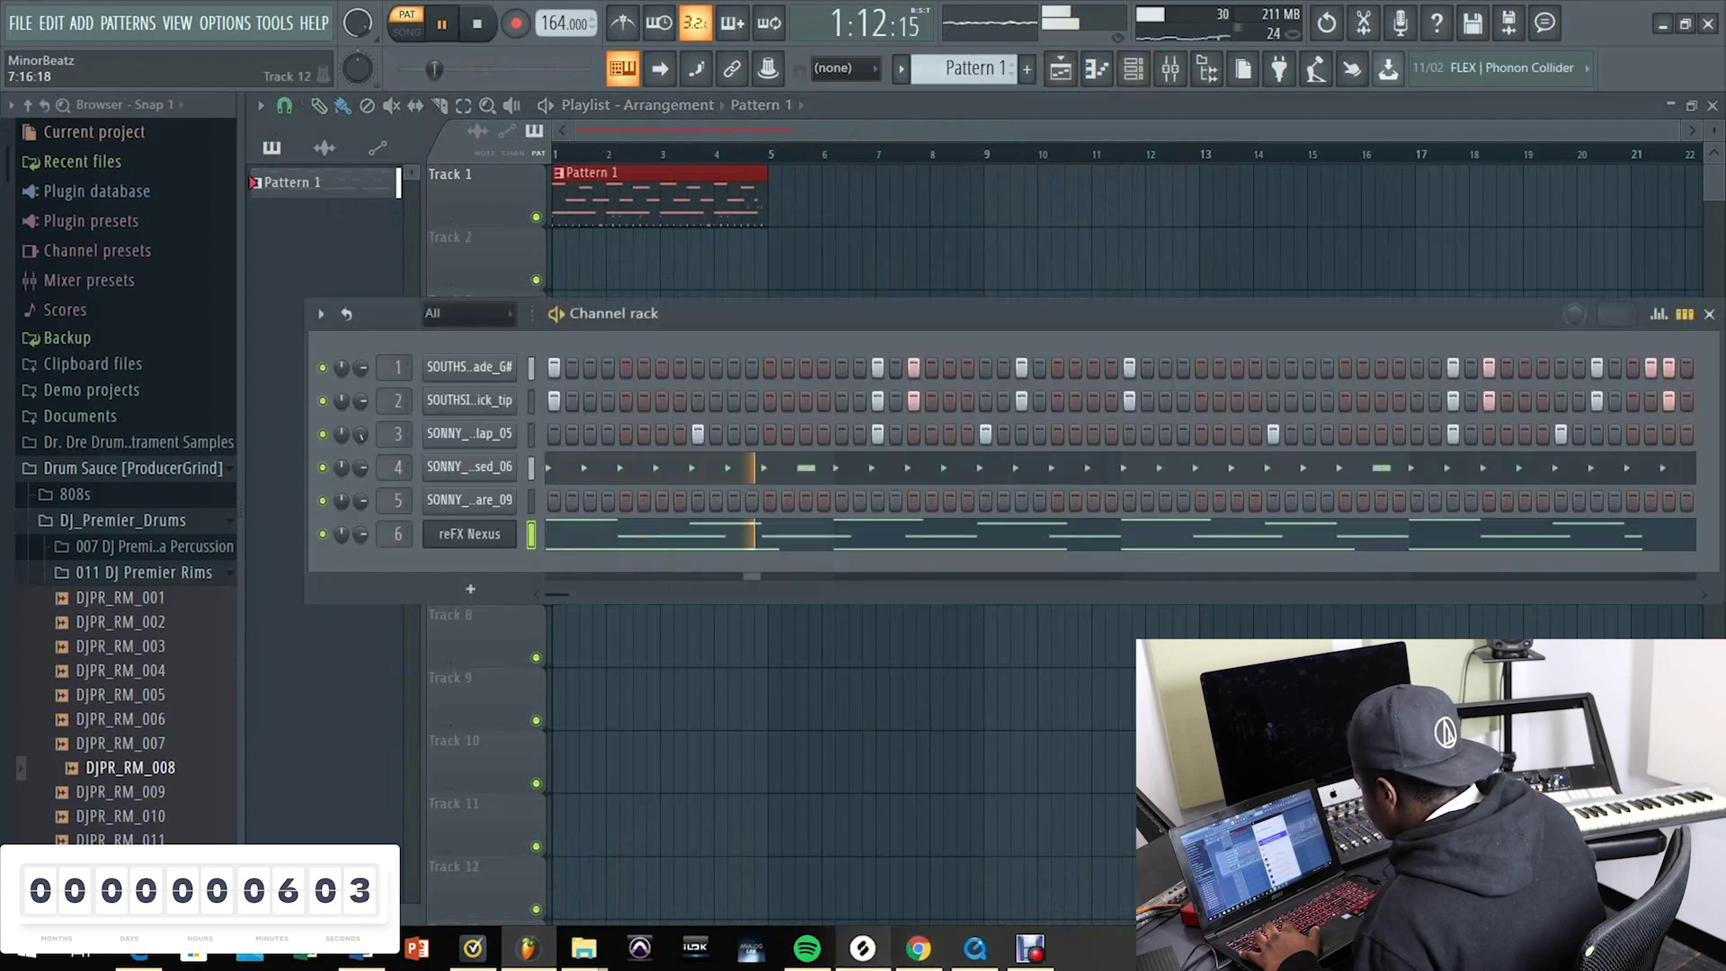
left_click(863, 949)
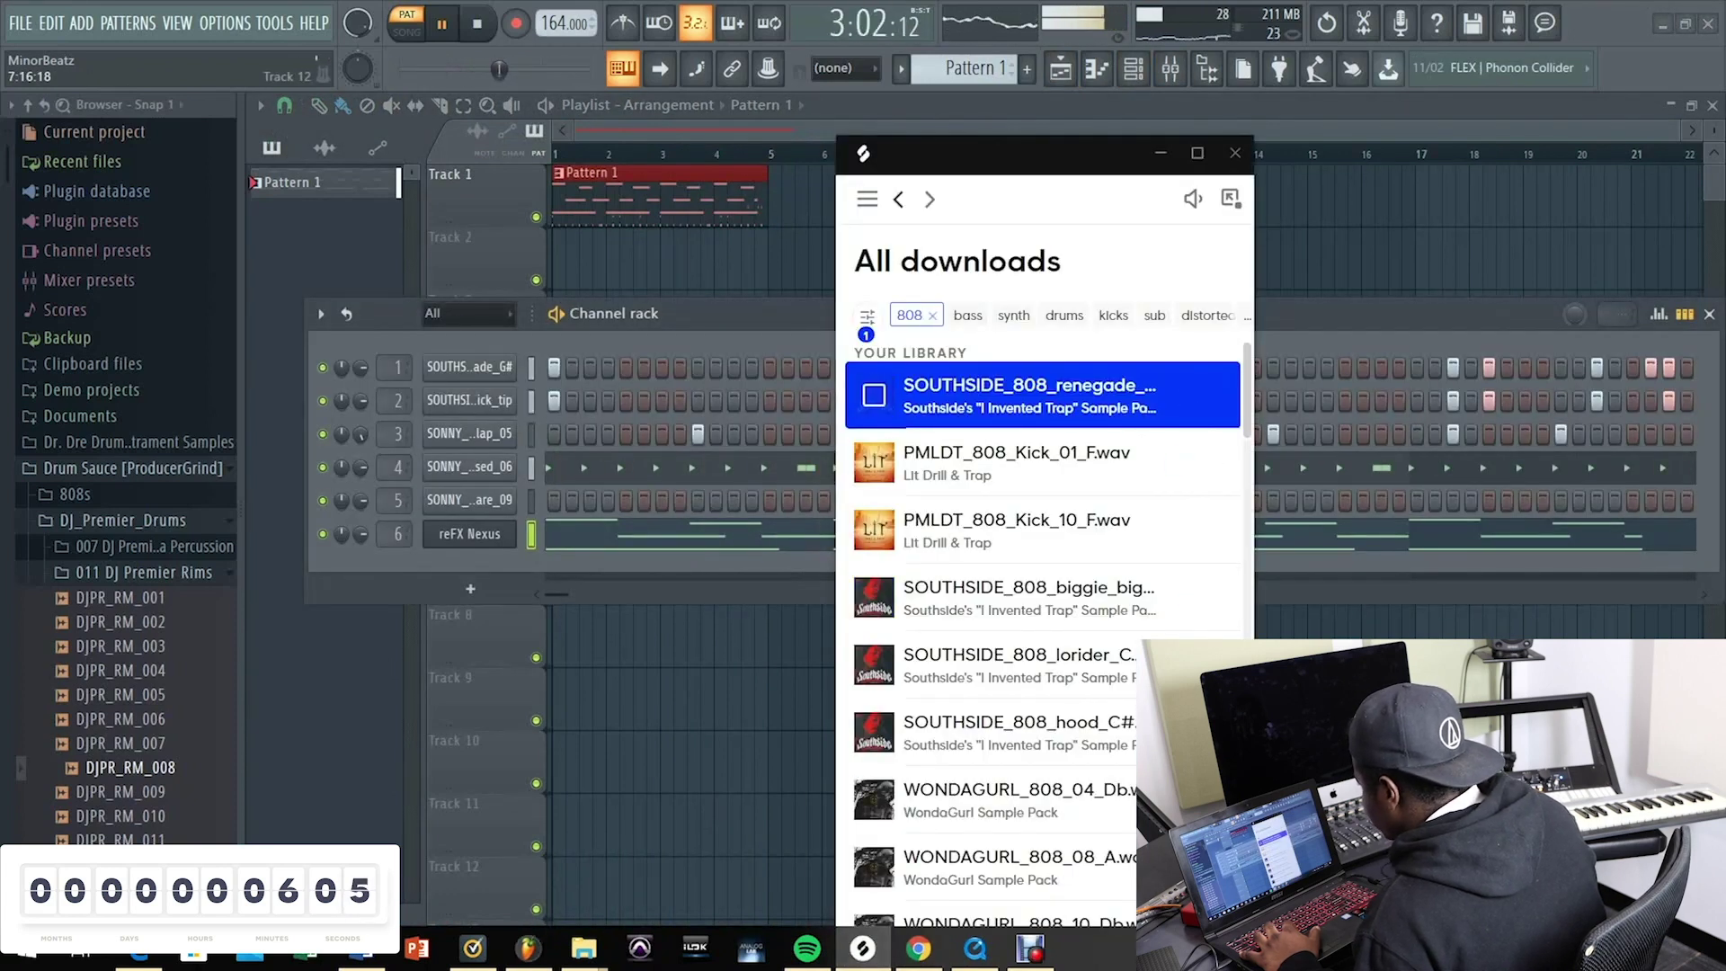
left_click(478, 24)
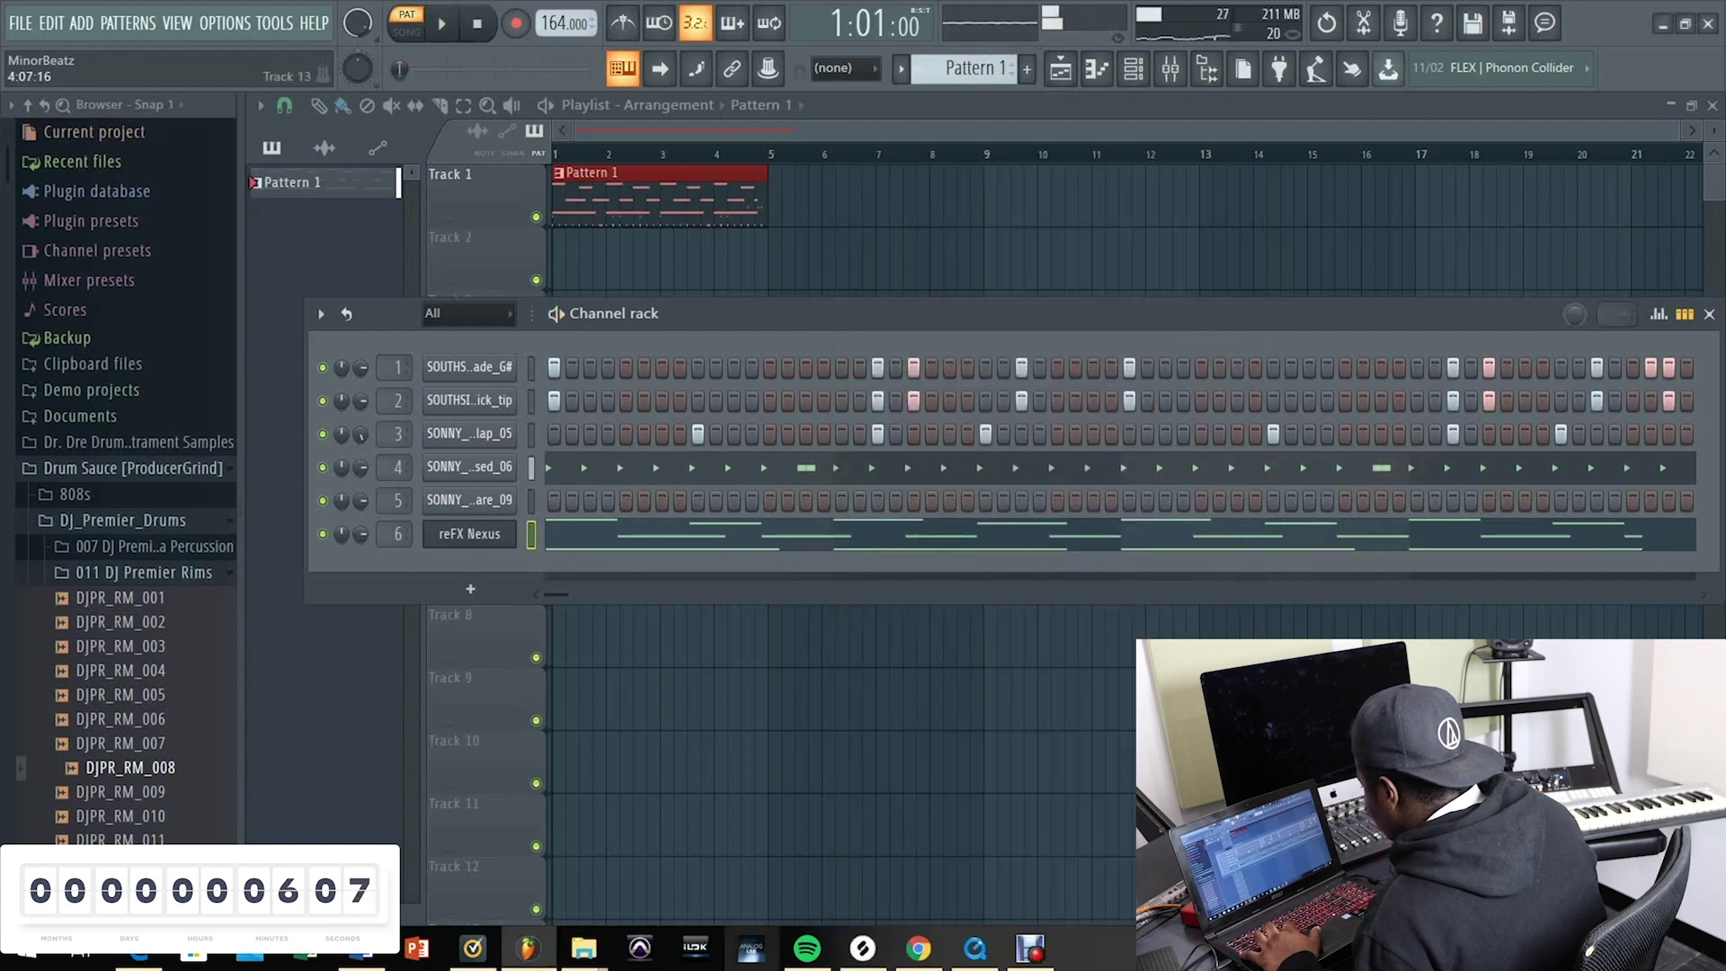
key("alt+Tab")
left_click(932, 315)
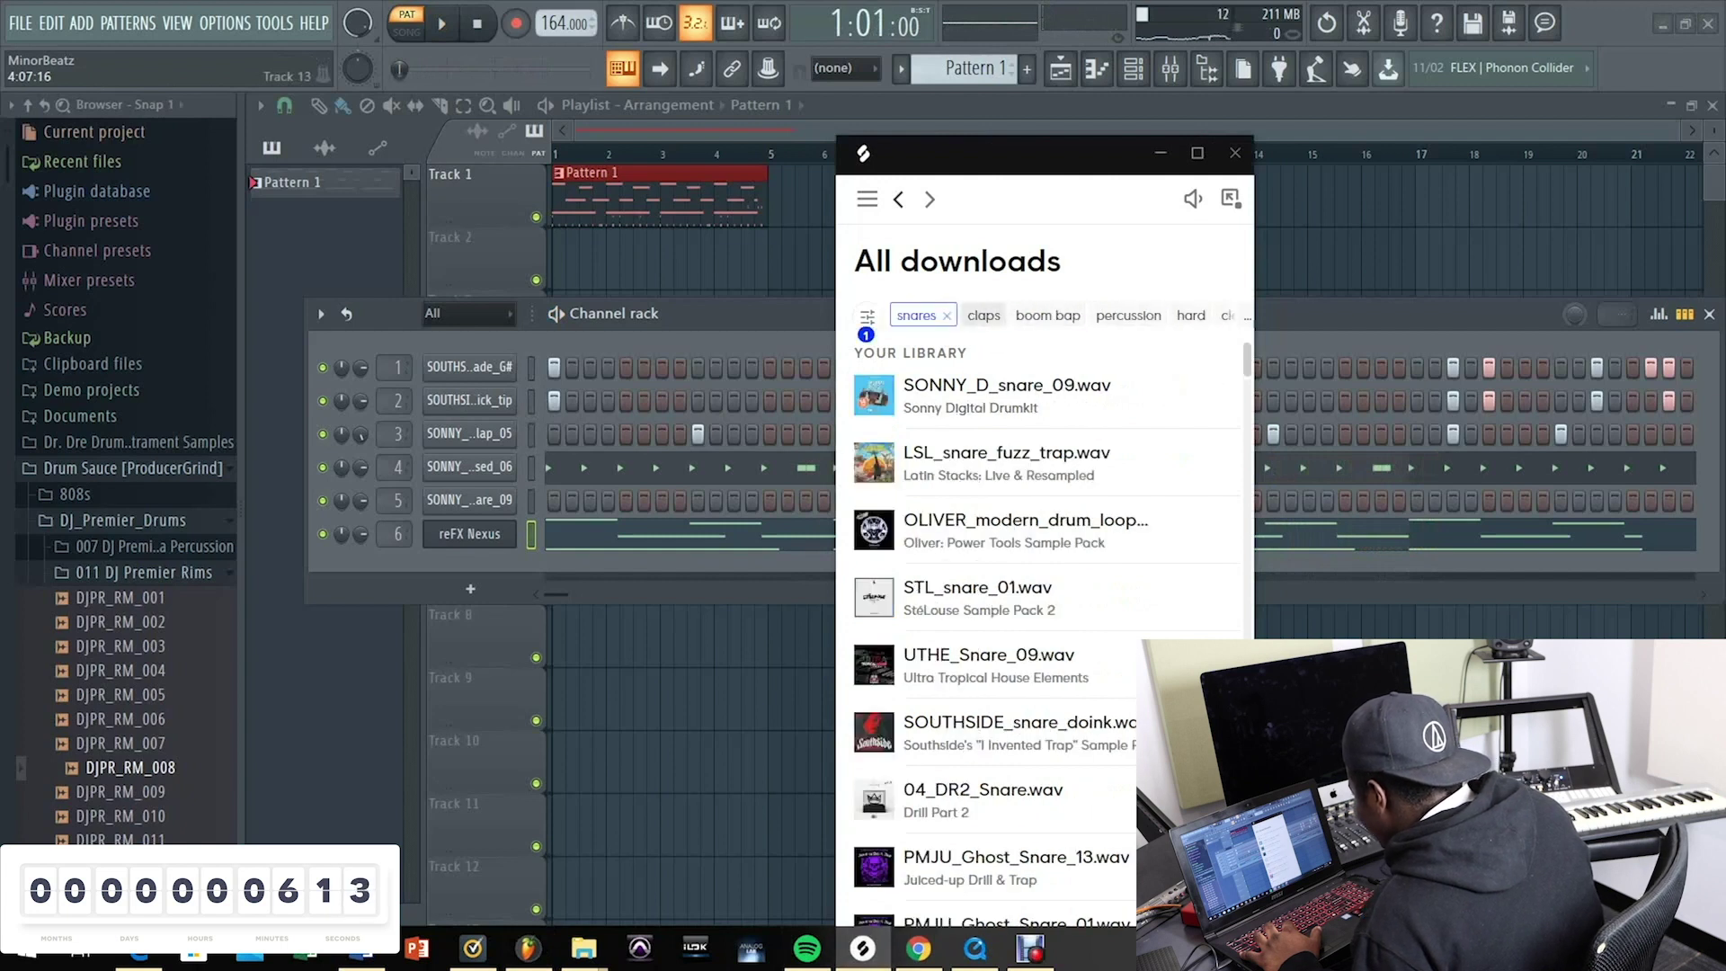
left_click(983, 316)
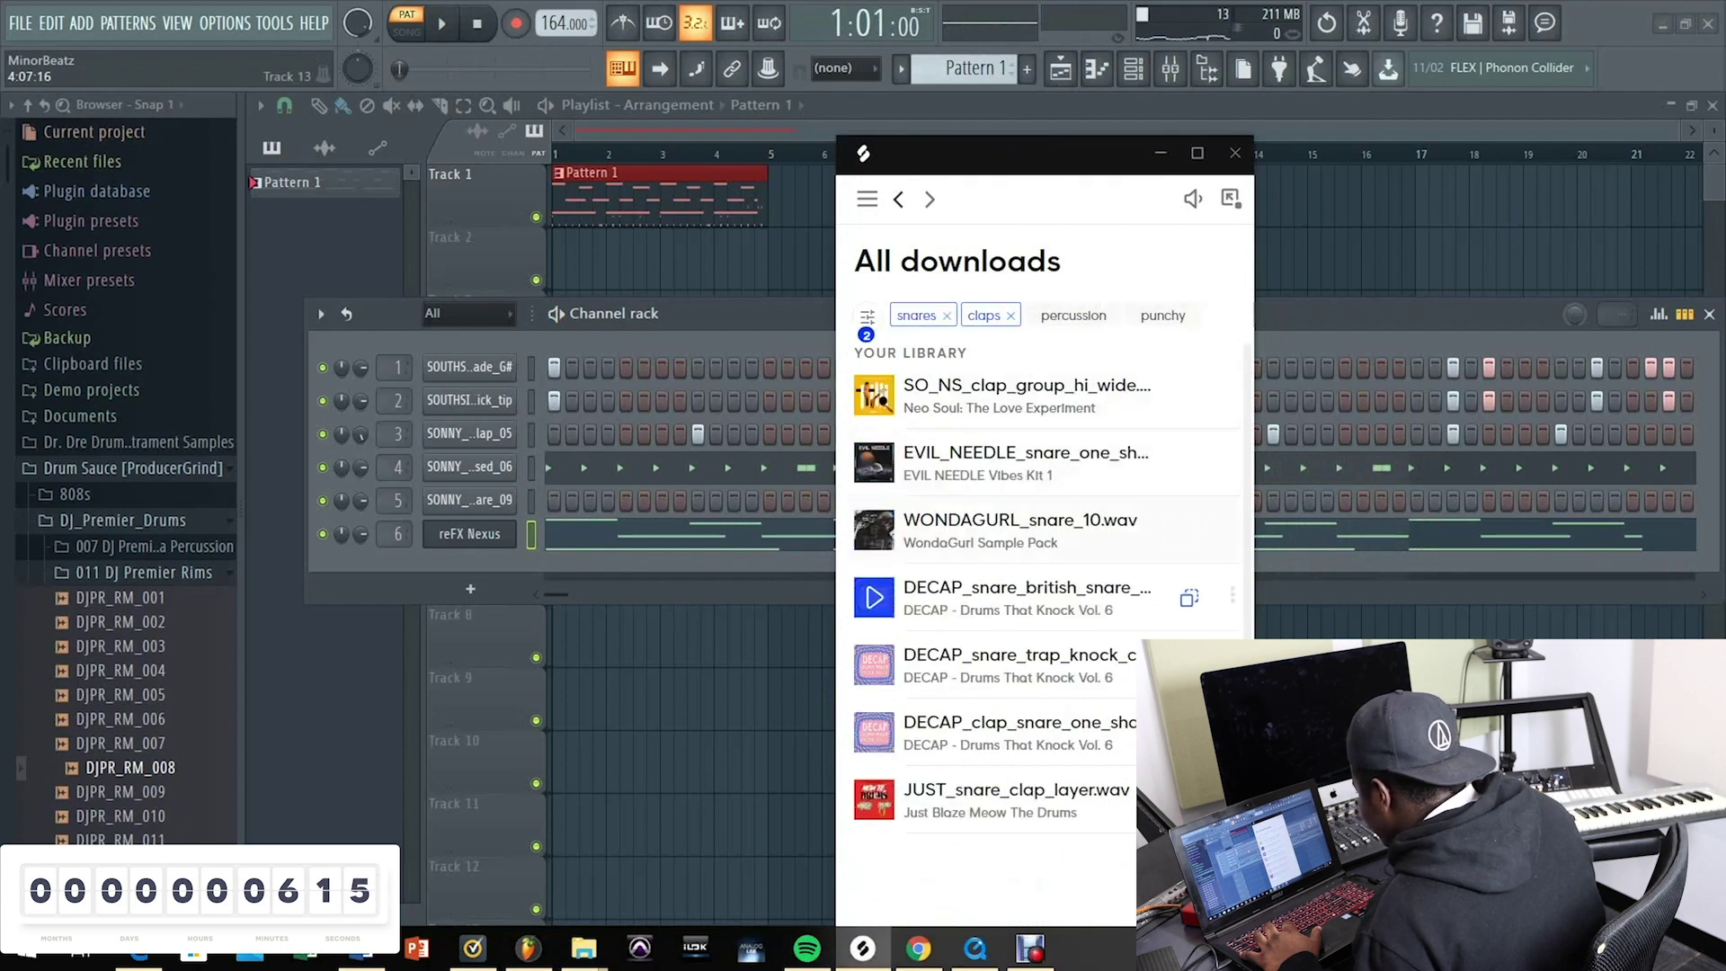
Step: Add WONDAGURL_snare_10.wav to the channel rack as a new channel and place hits on steps 9, 25, 41 and 57
left_click(1034, 530)
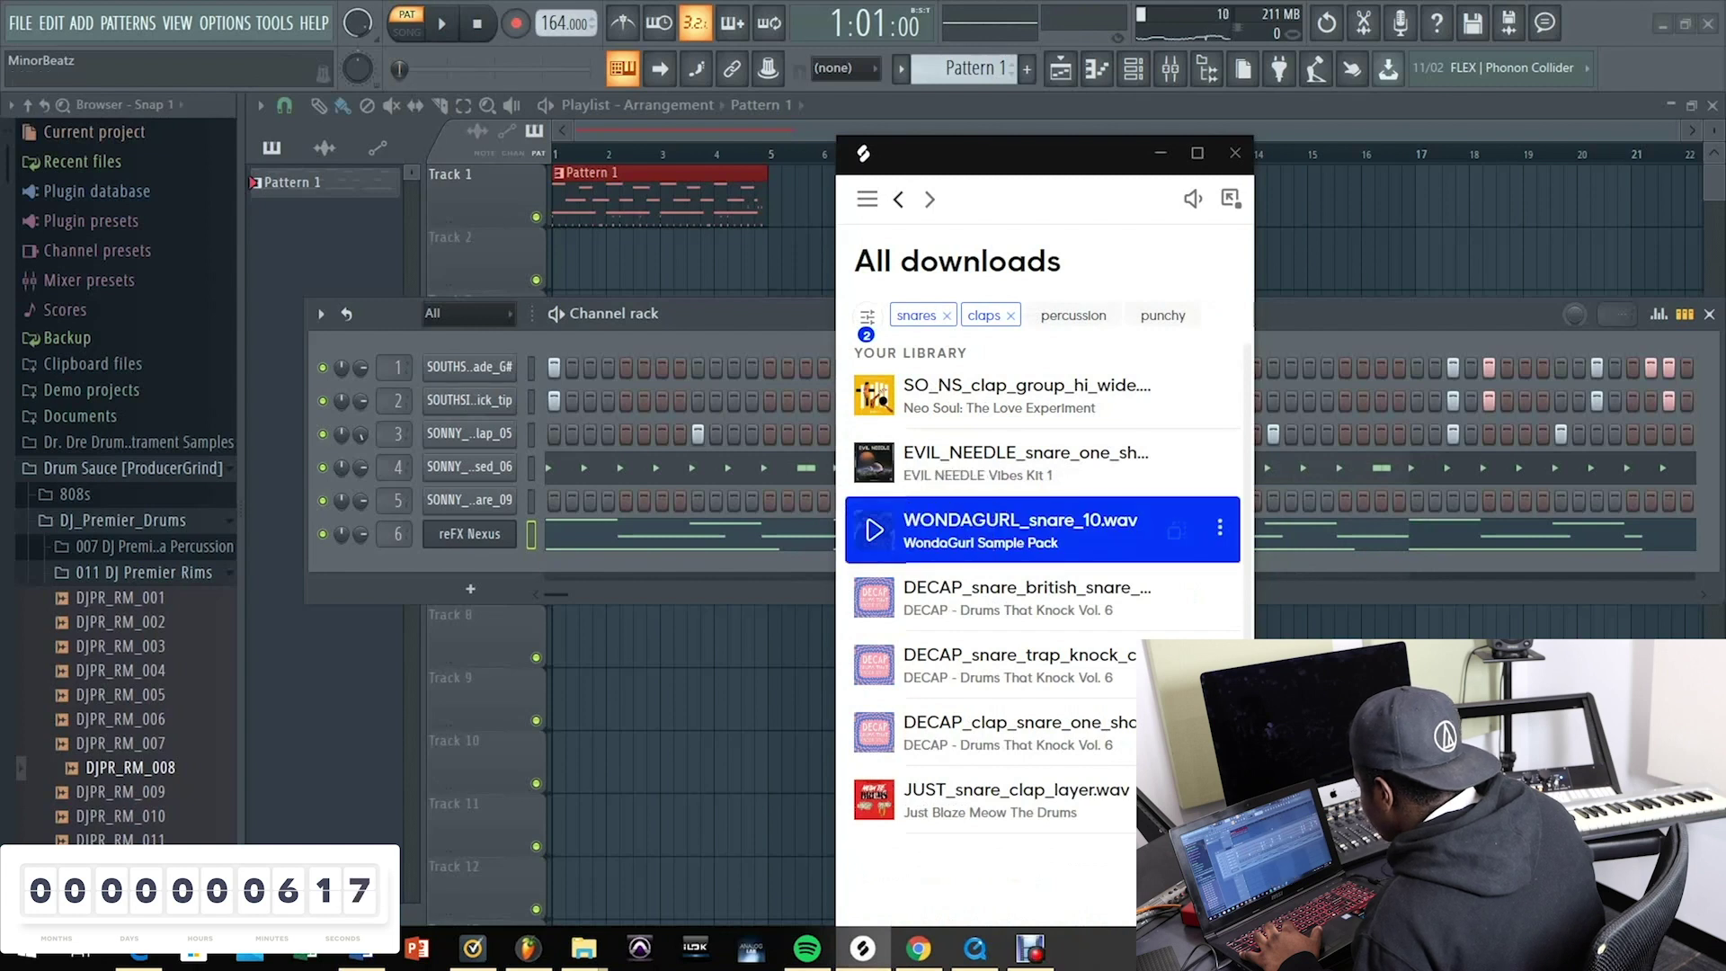
left_click_drag(1034, 530, 629, 368)
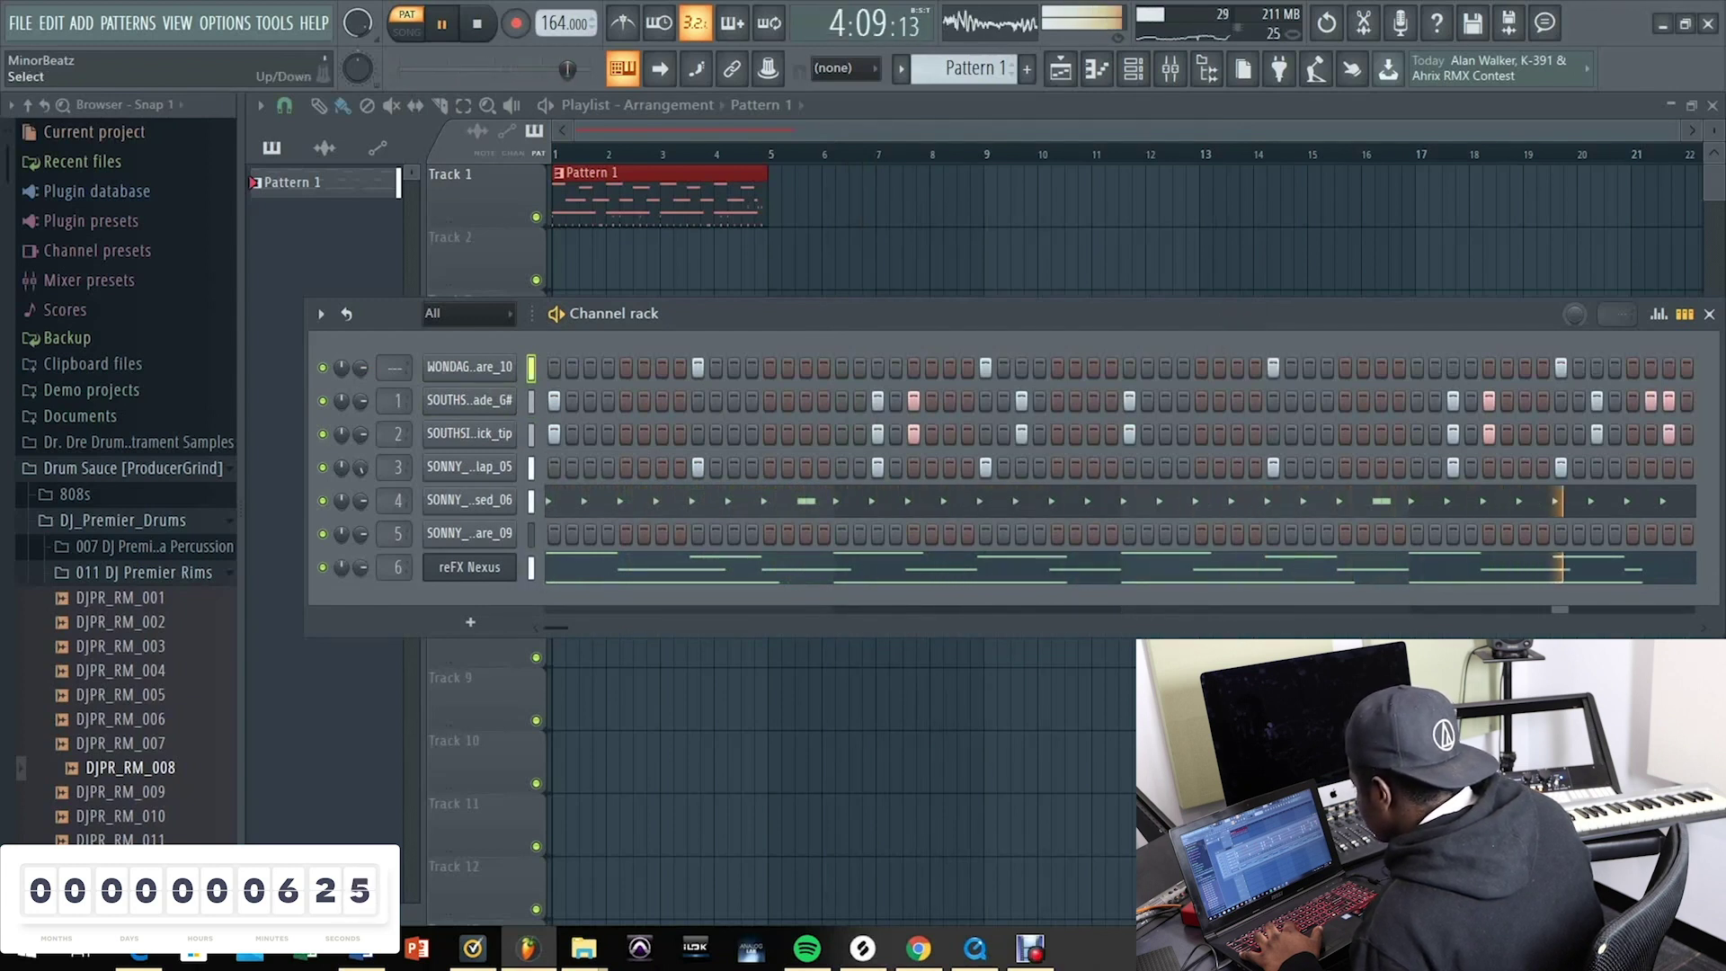
Step: Clone the reFX Nexus channel in the channel rack
left_click(1169, 69)
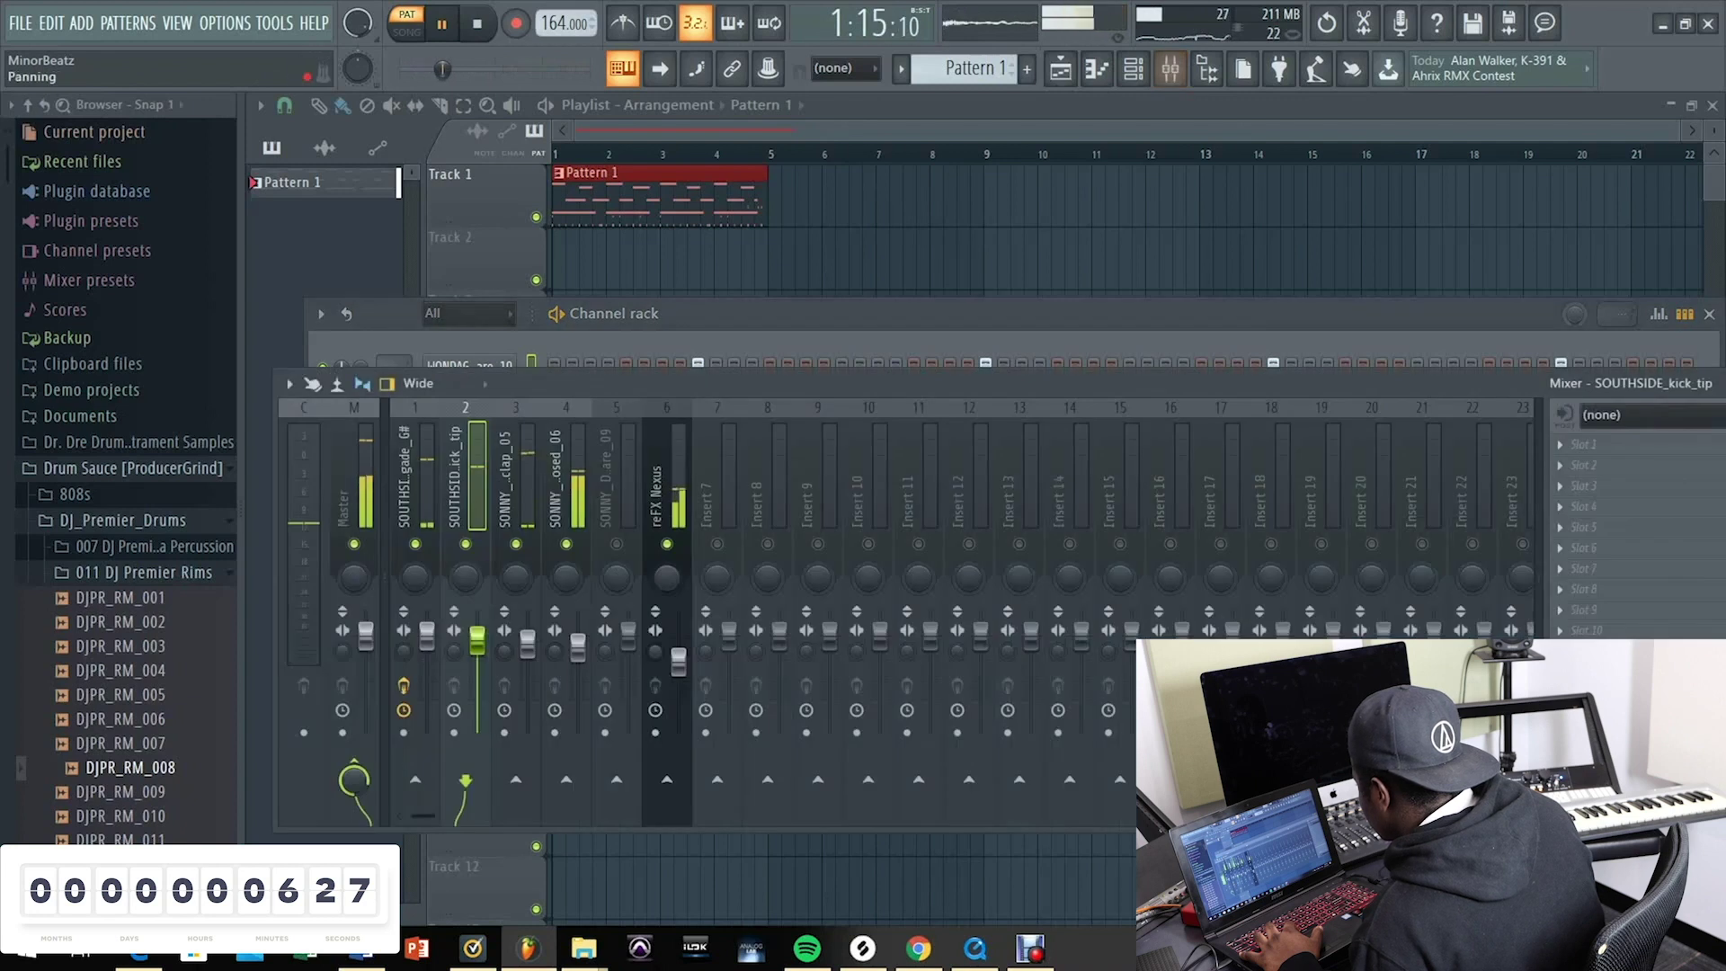
key("F7")
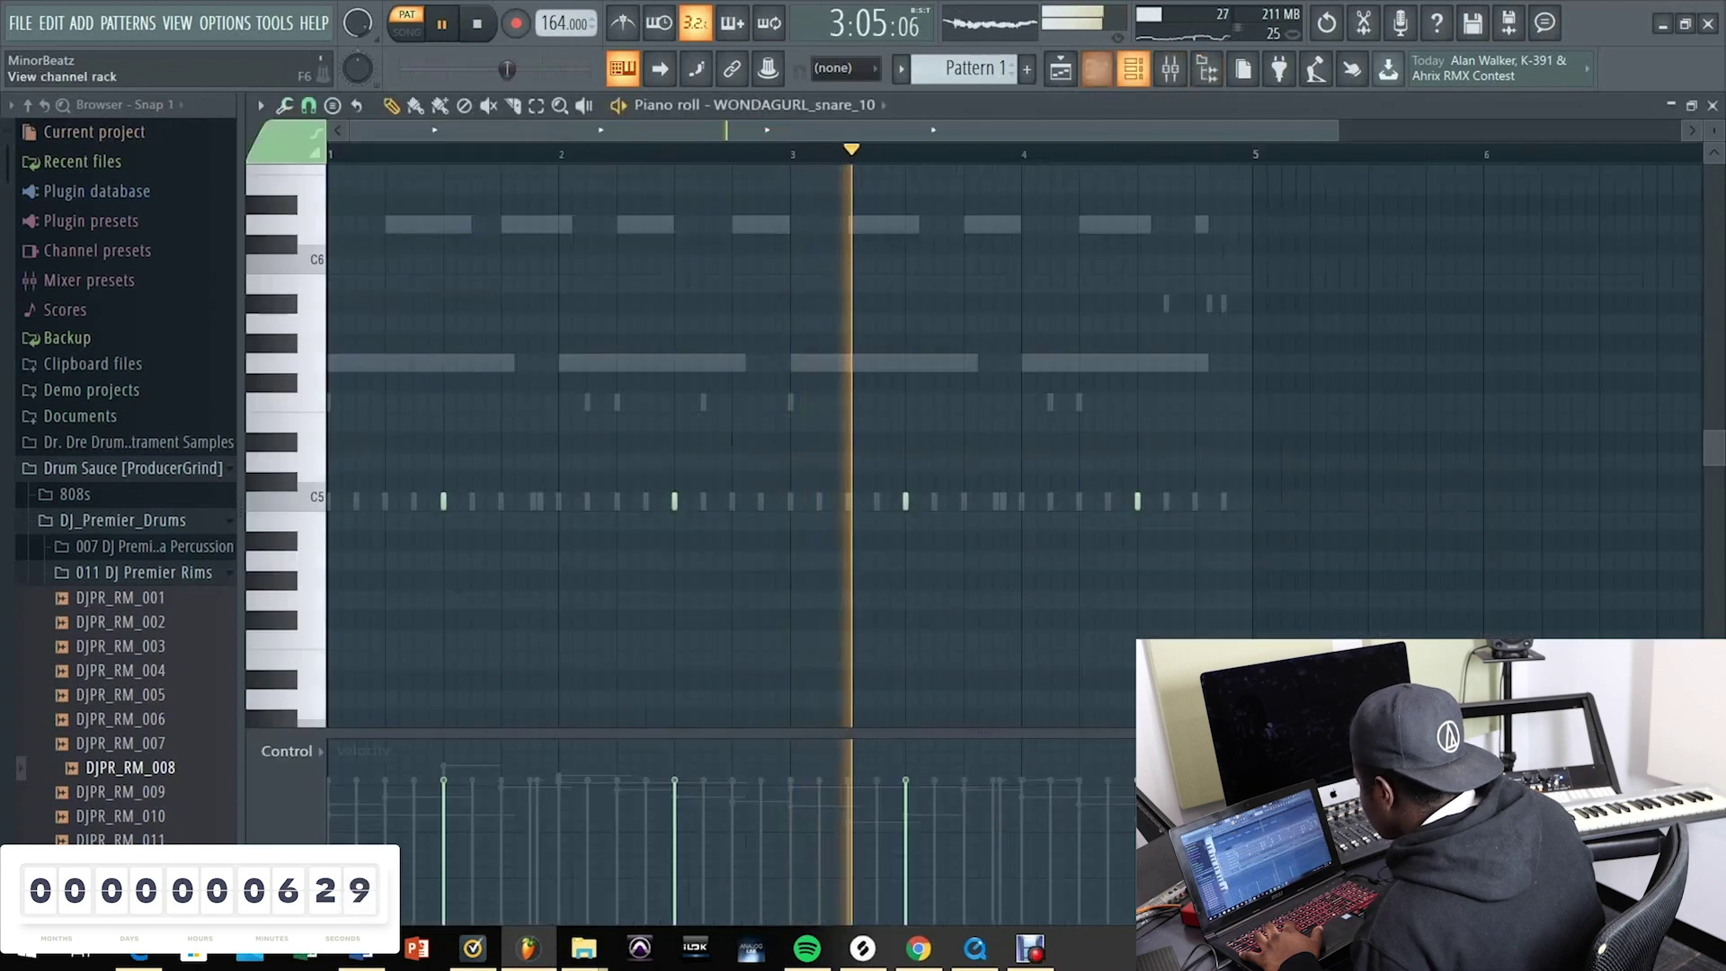
key("F6")
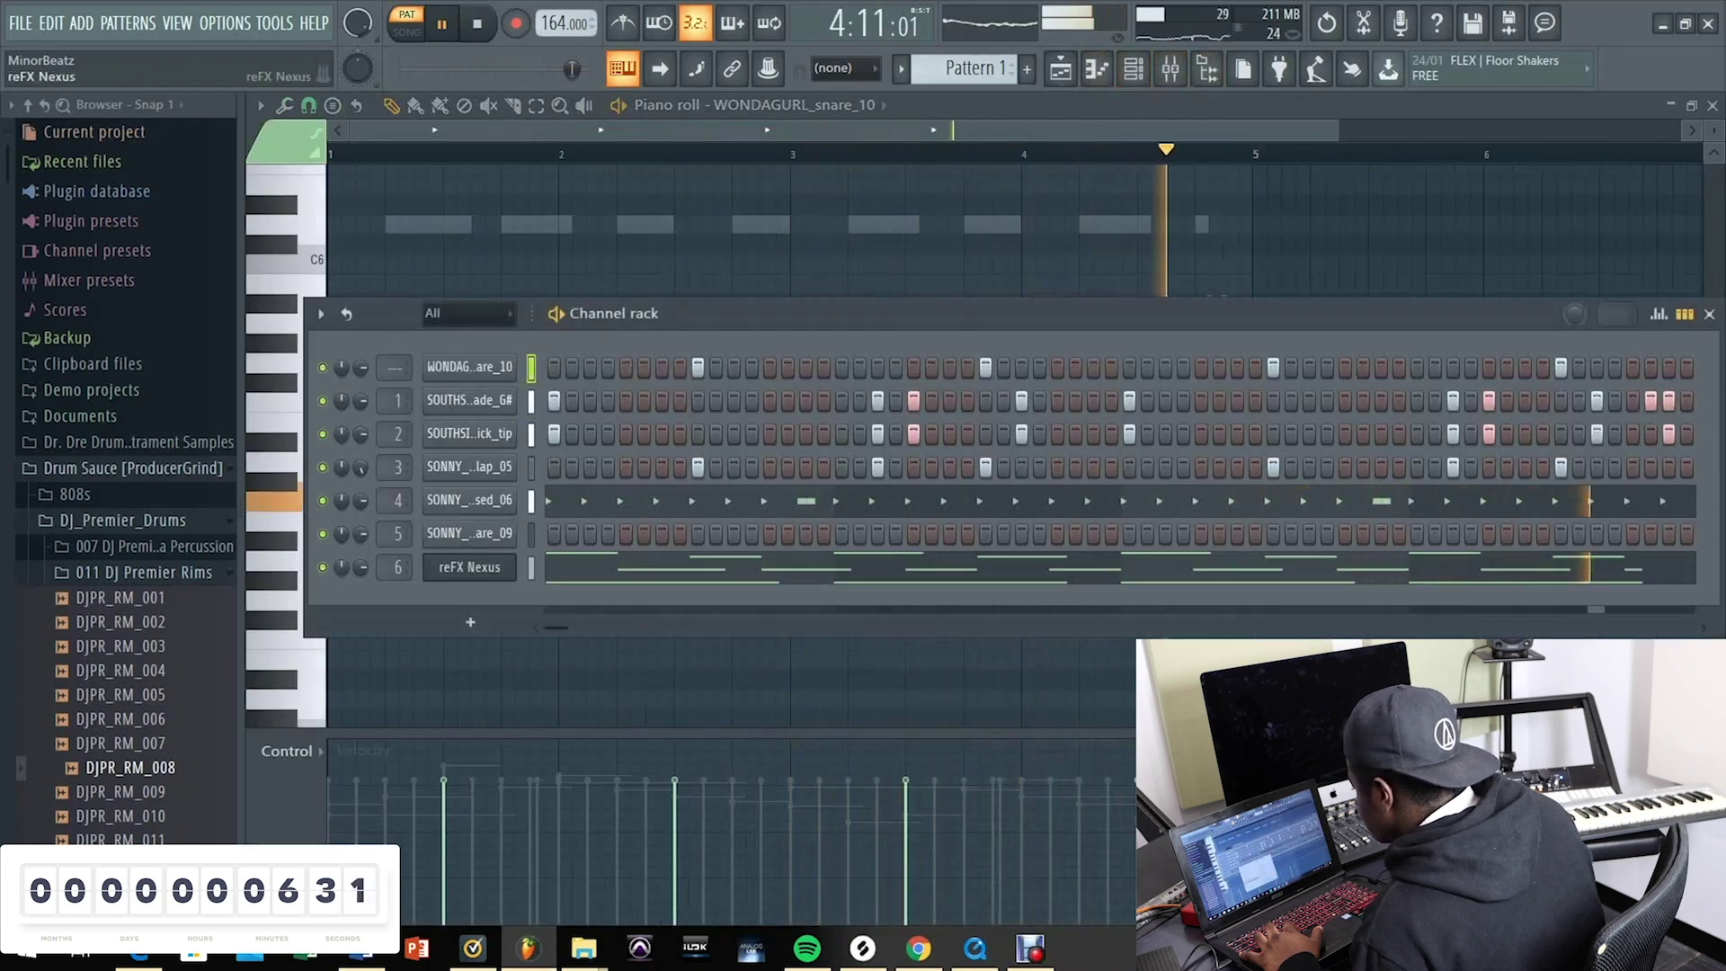
right_click(516, 557)
mouse_move(561, 728)
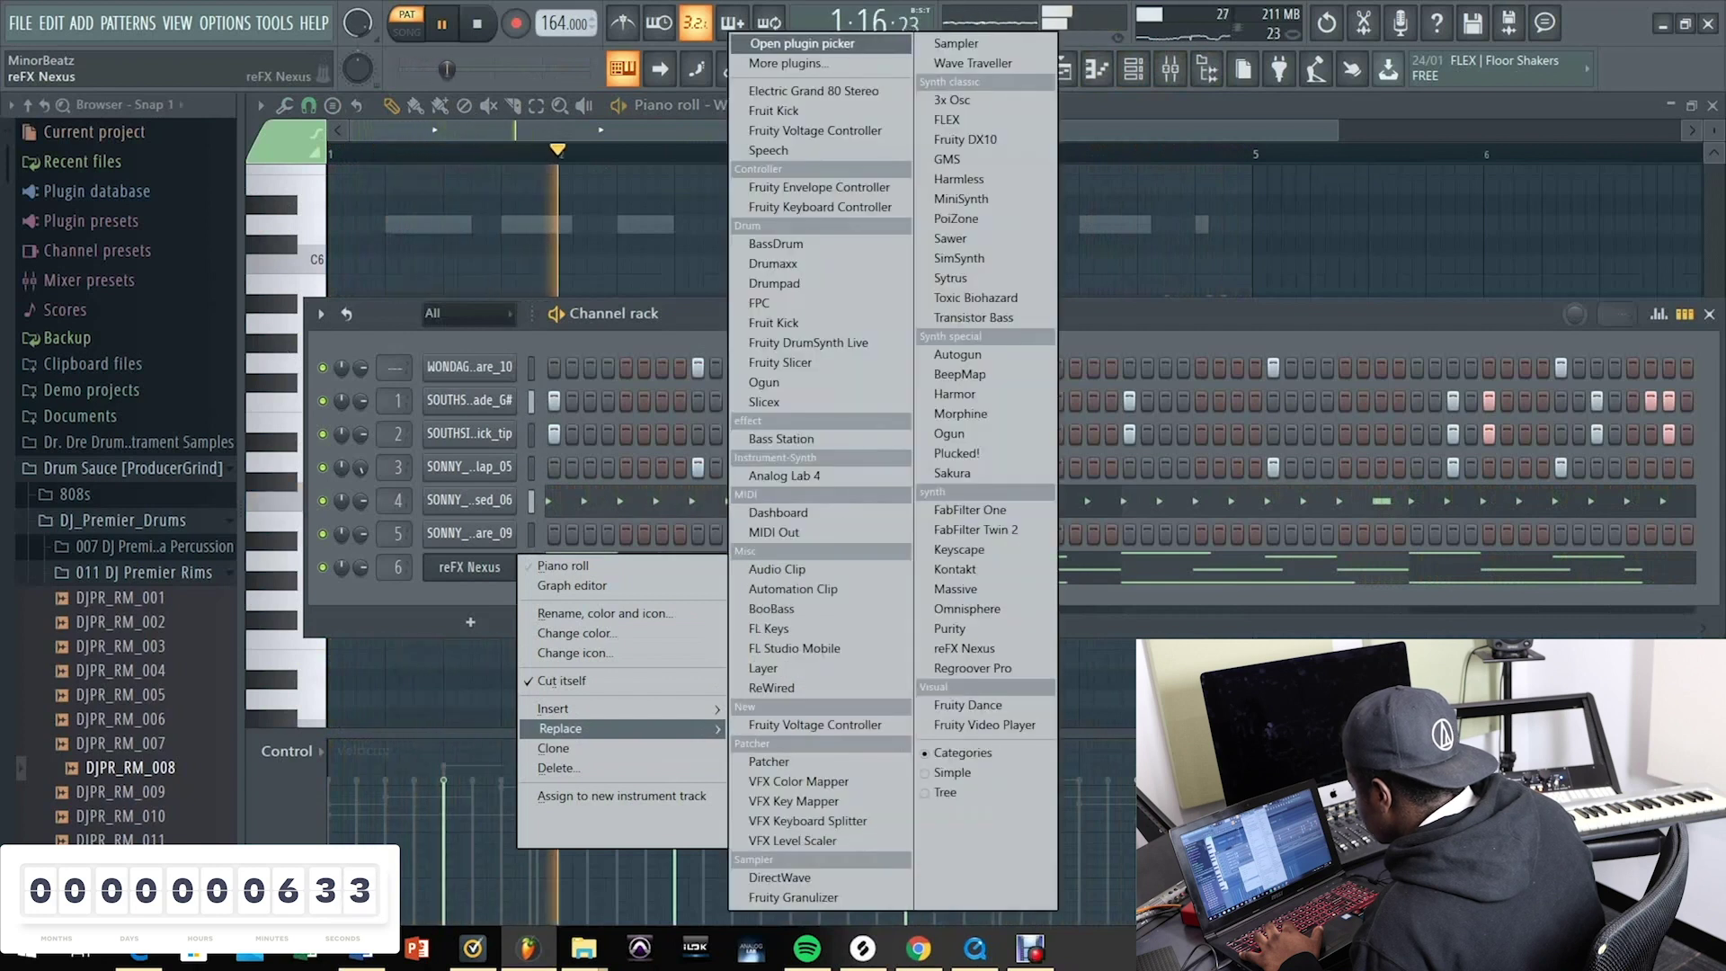
left_click(555, 747)
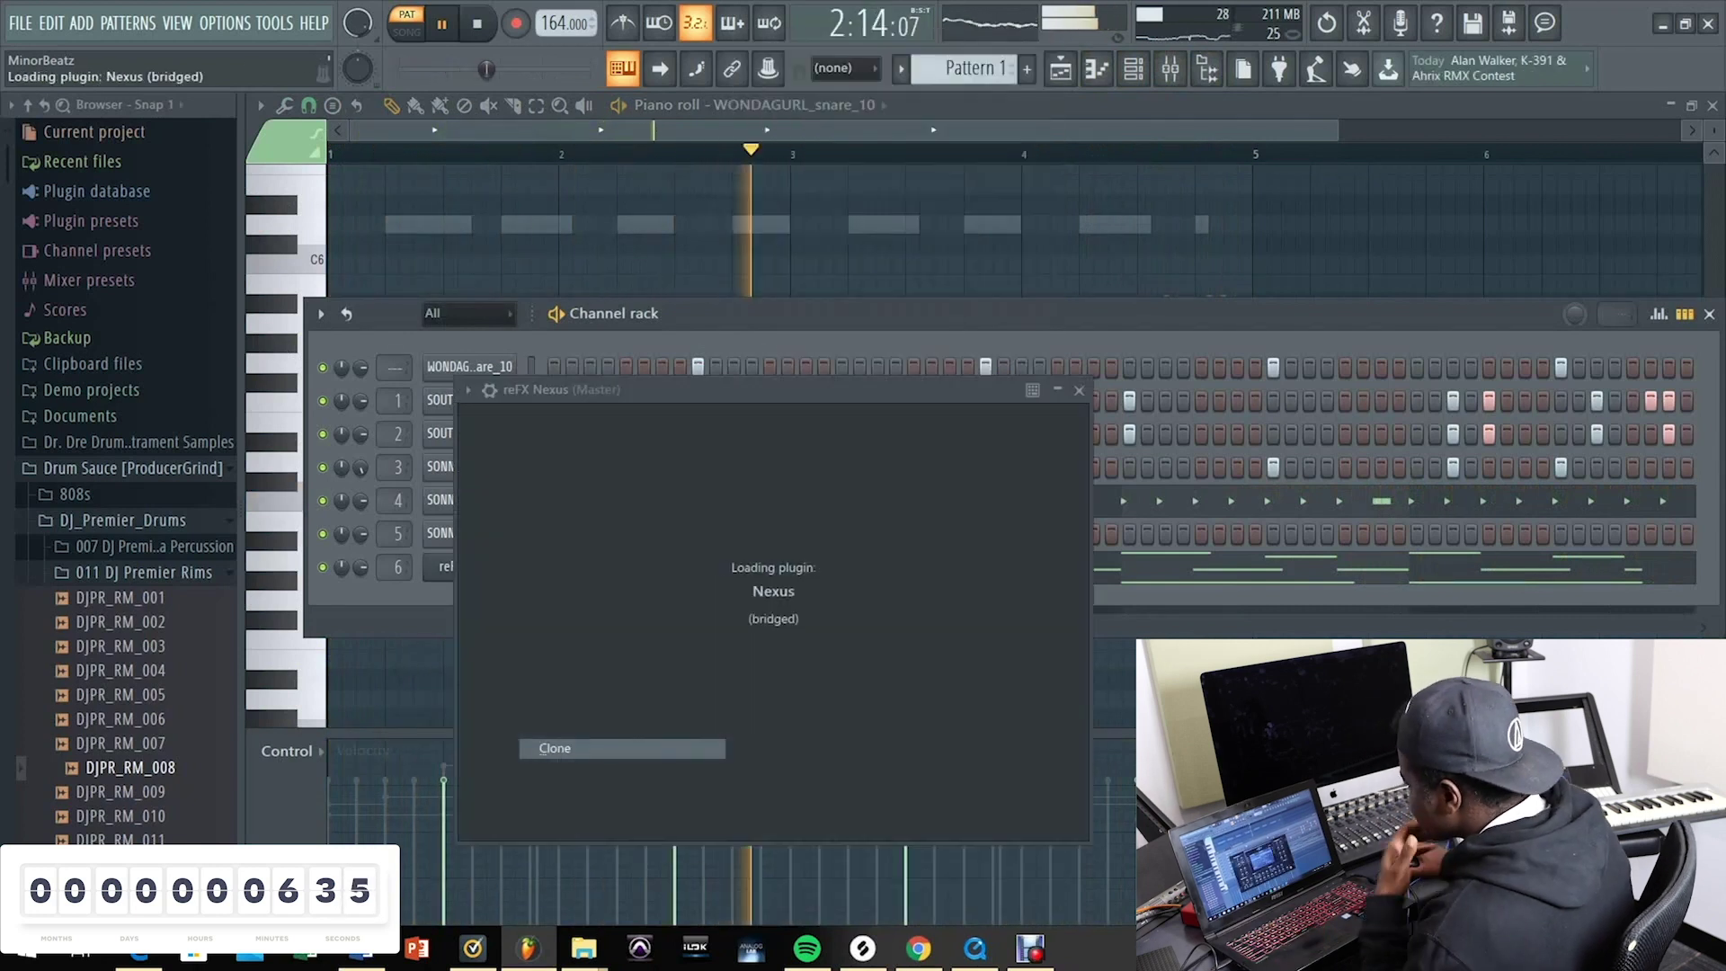
Step: Route the cloned Nexus to a free mixer track and load its PN Houseworks preset from the Piano category
left_click(467, 389)
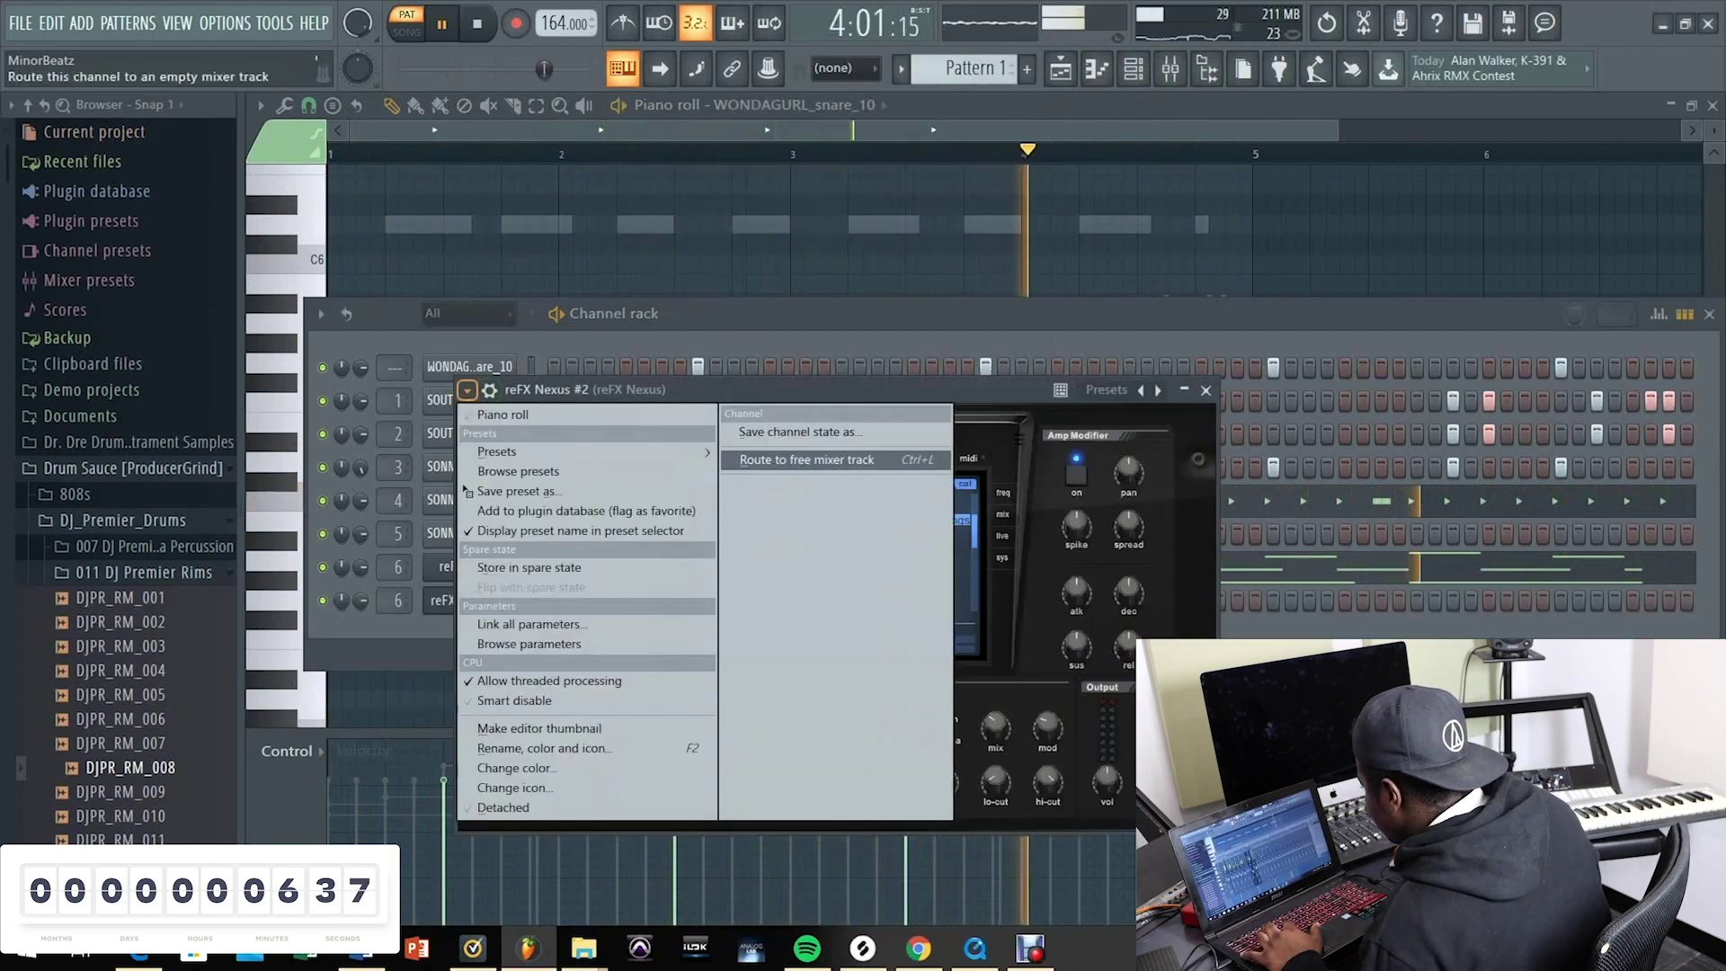
left_click(806, 460)
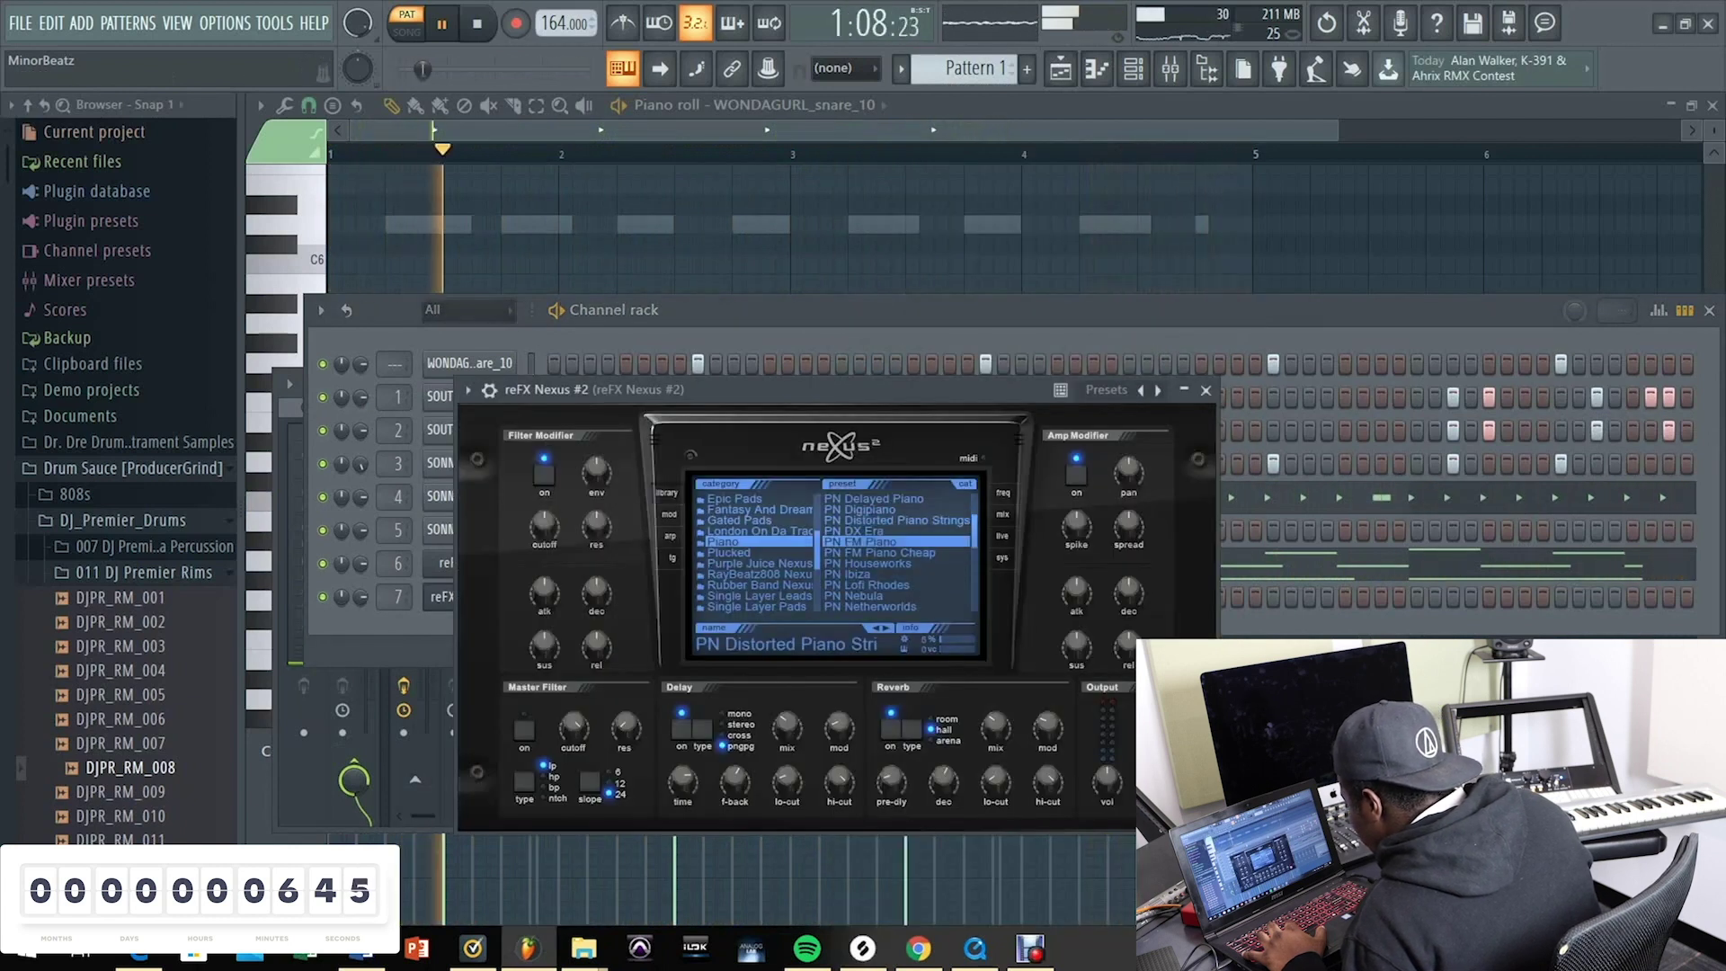
left_click(896, 541)
left_click(895, 562)
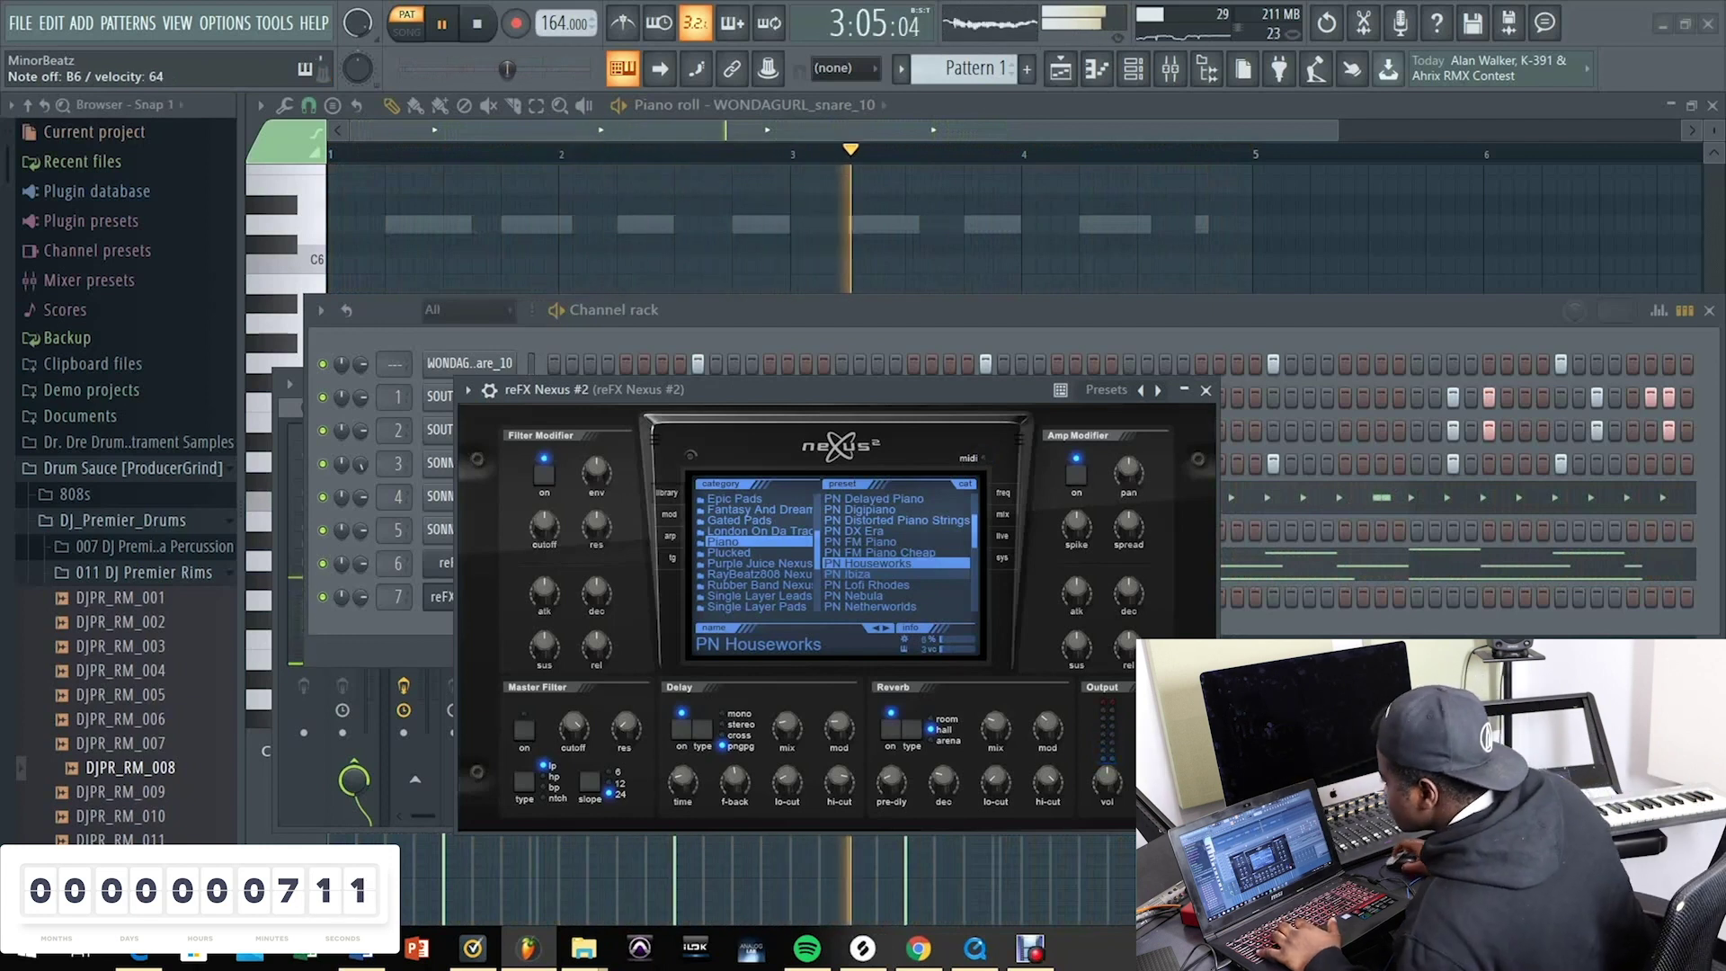
Step: Record a countermelody into the cloned Nexus as notes and automation, with the recording ended and disarmed
key("space")
left_click(515, 24)
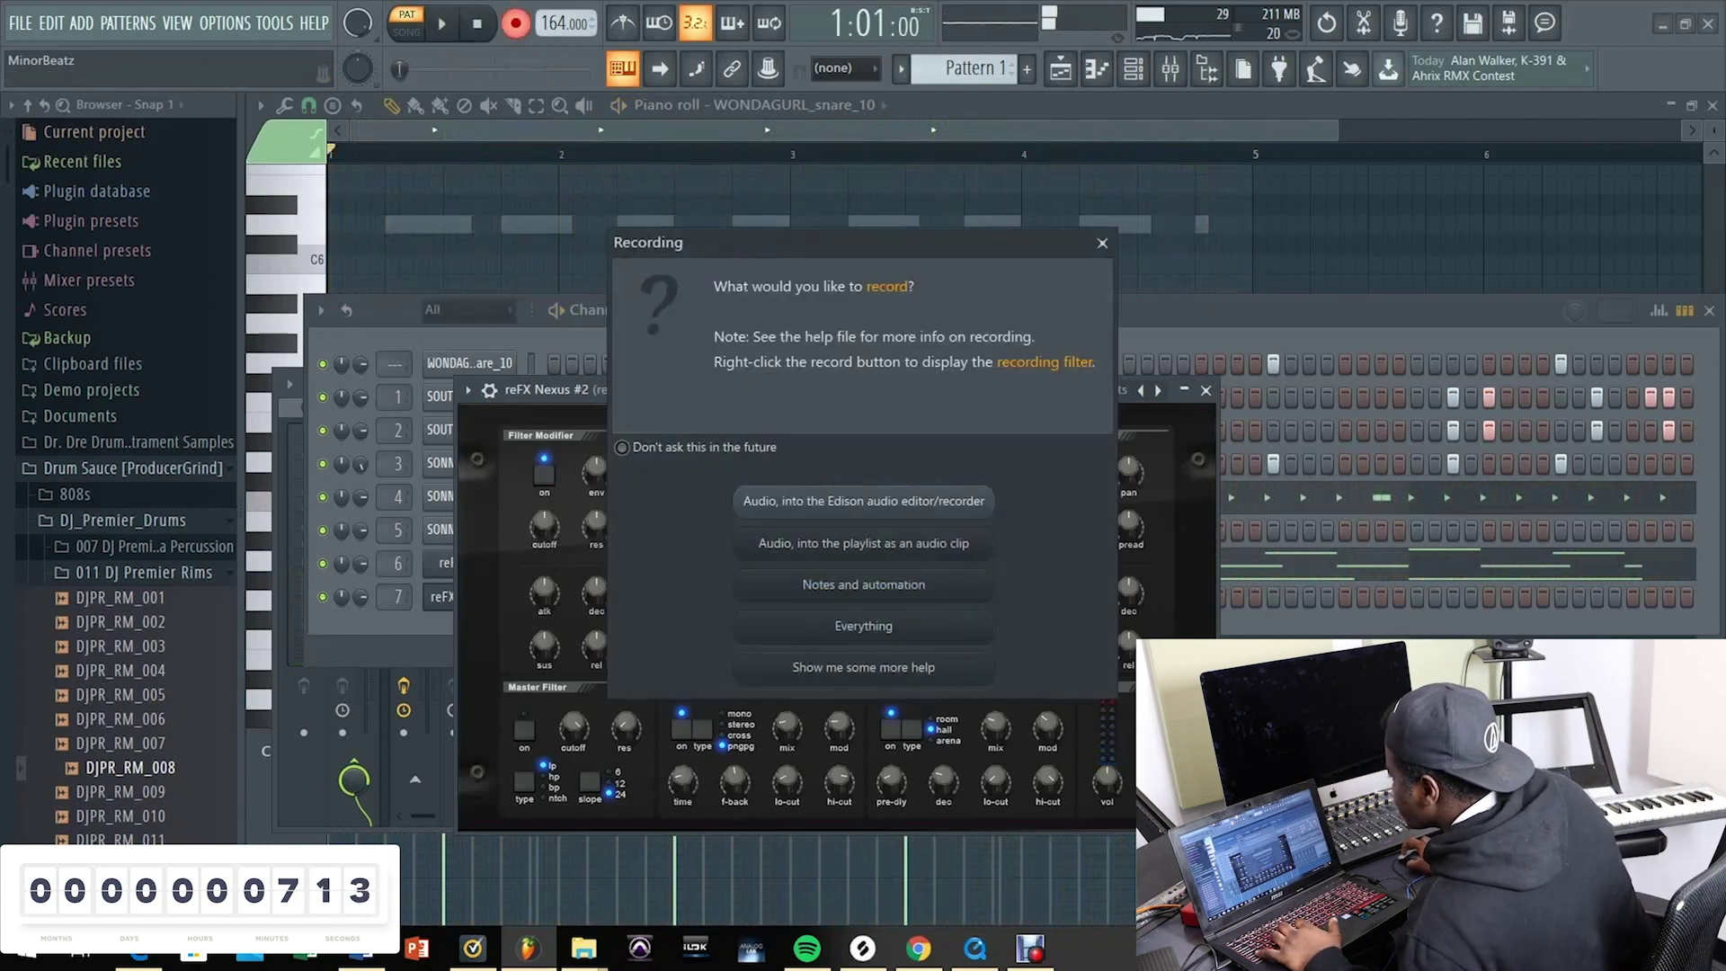
left_click(863, 585)
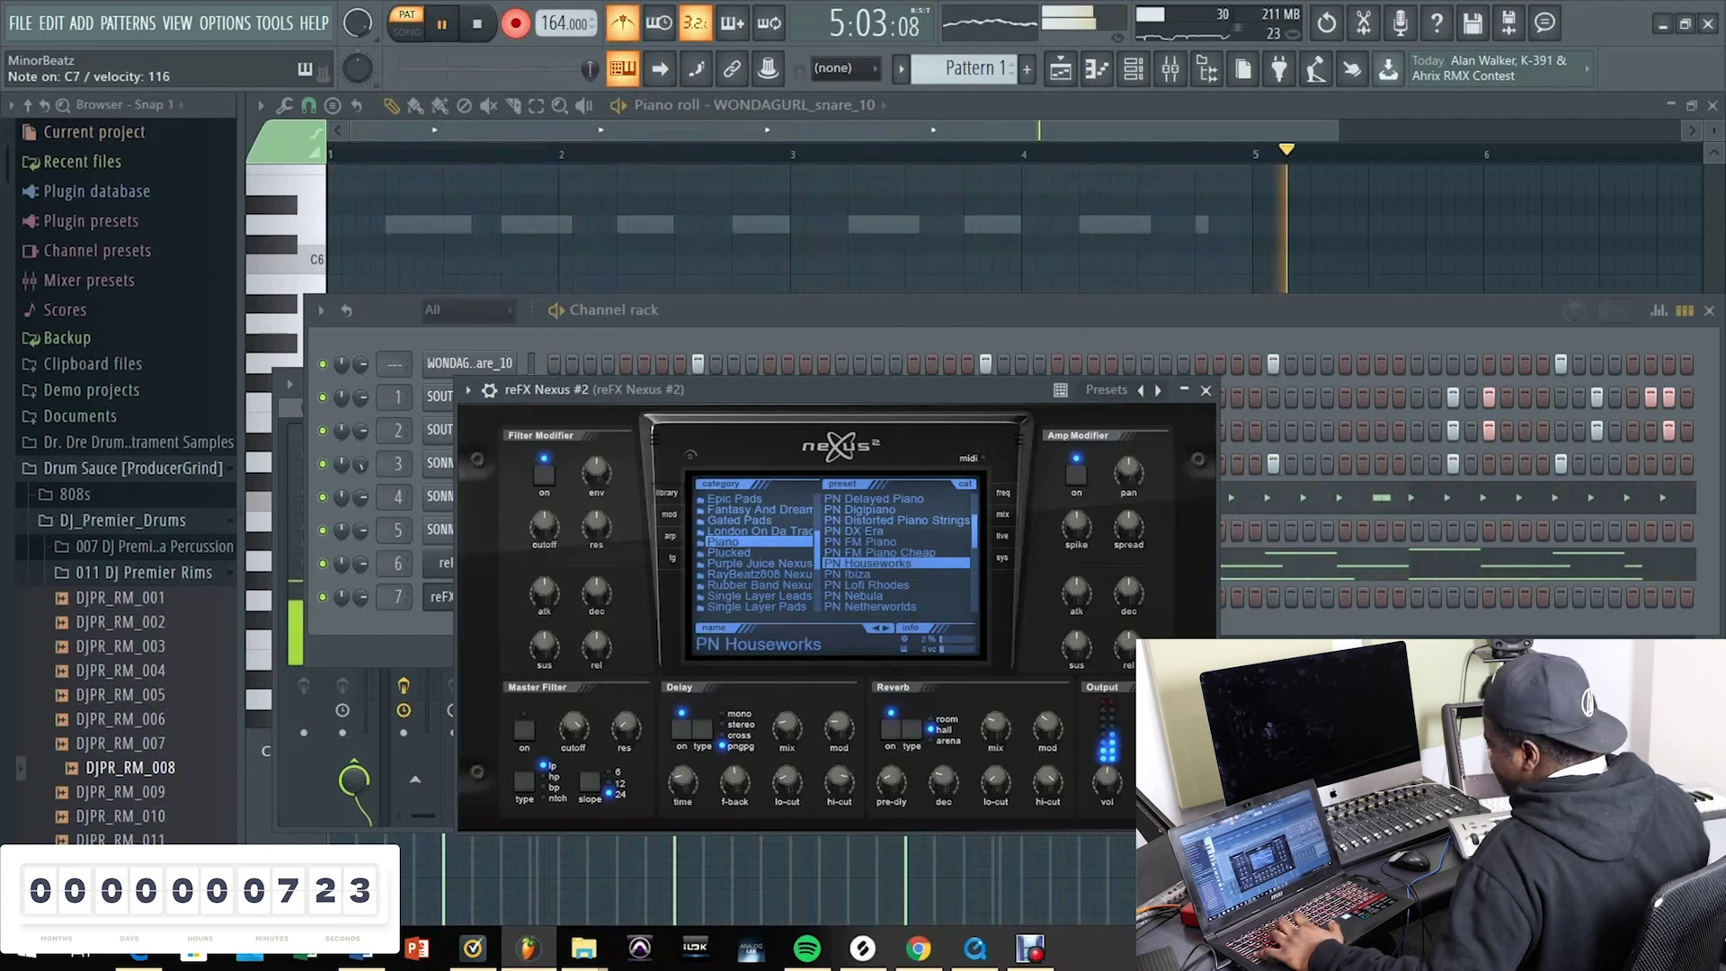
key("space")
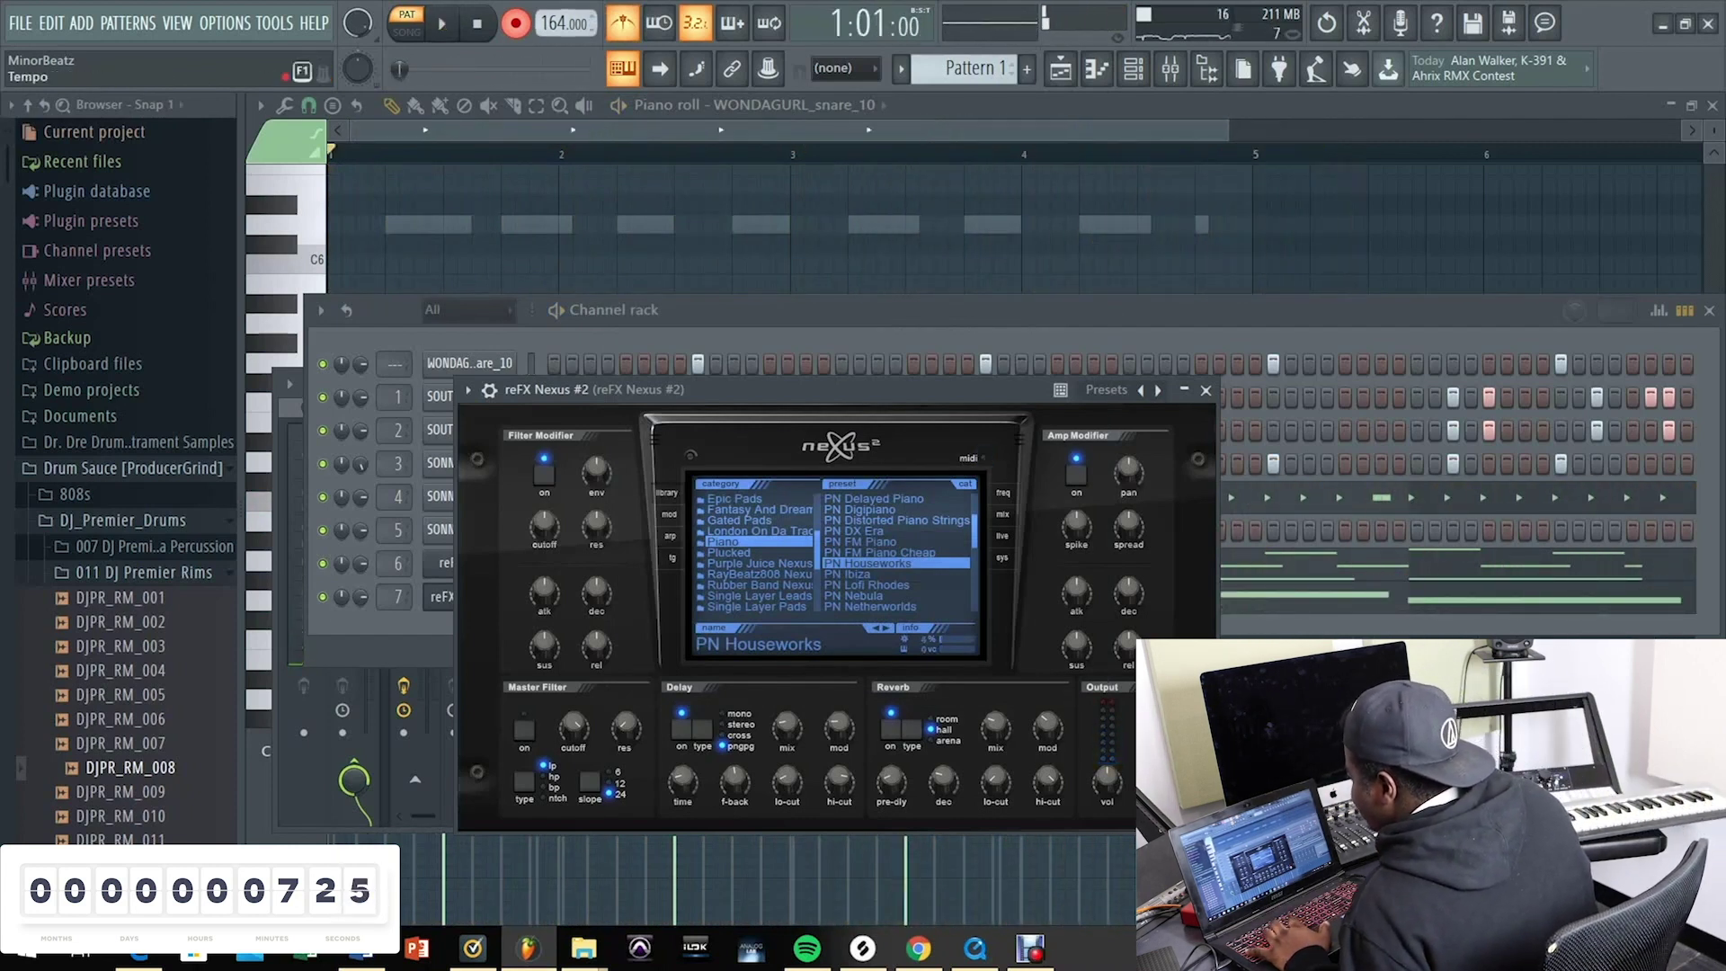
key("space")
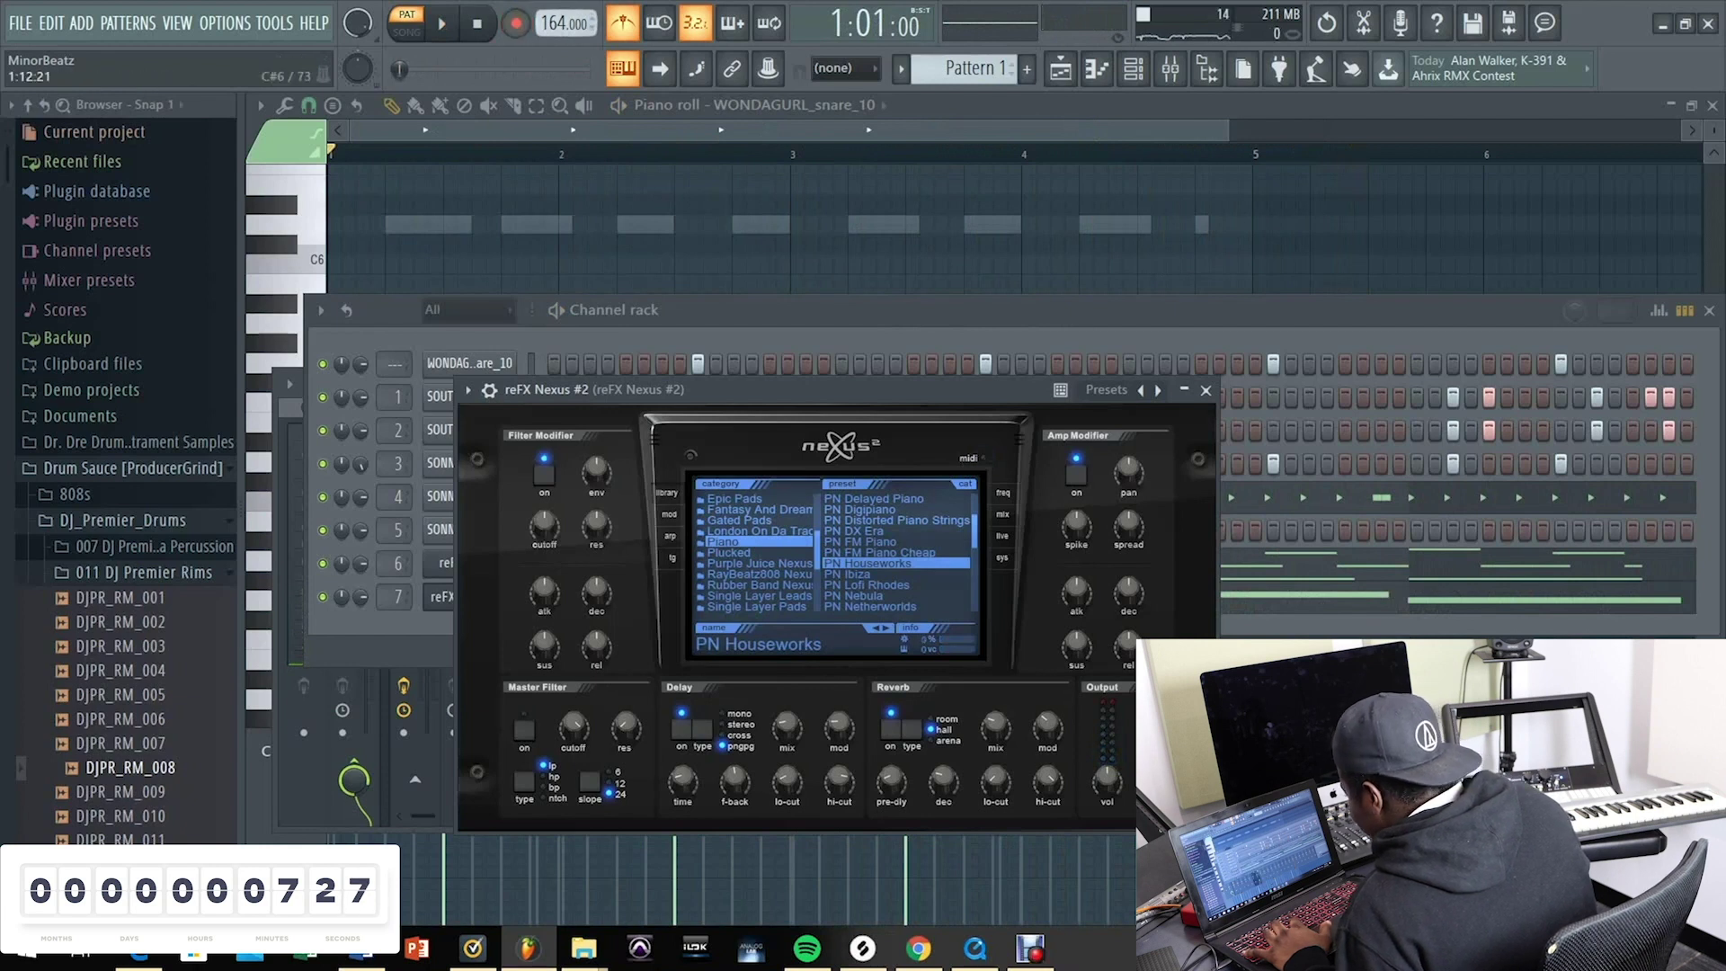
Step: Quantize the recorded Nexus #2 notes in the piano roll using the Default quantizer template
key("Escape")
key("F7")
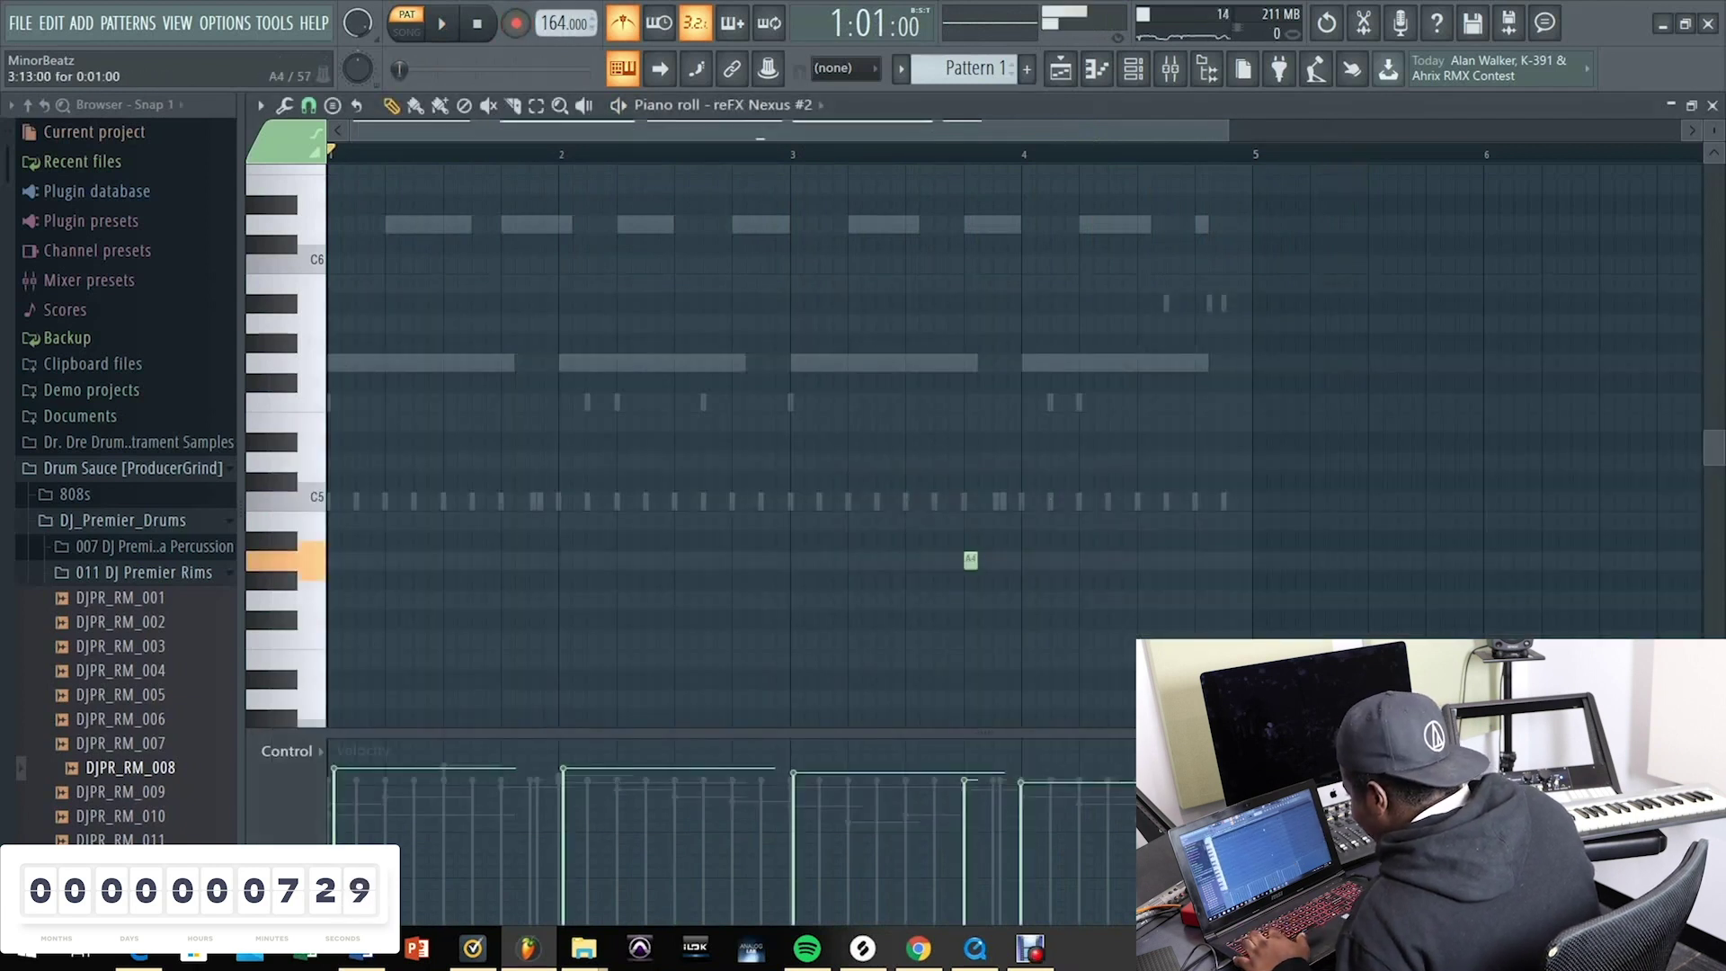
scroll(971, 560, "down", 5)
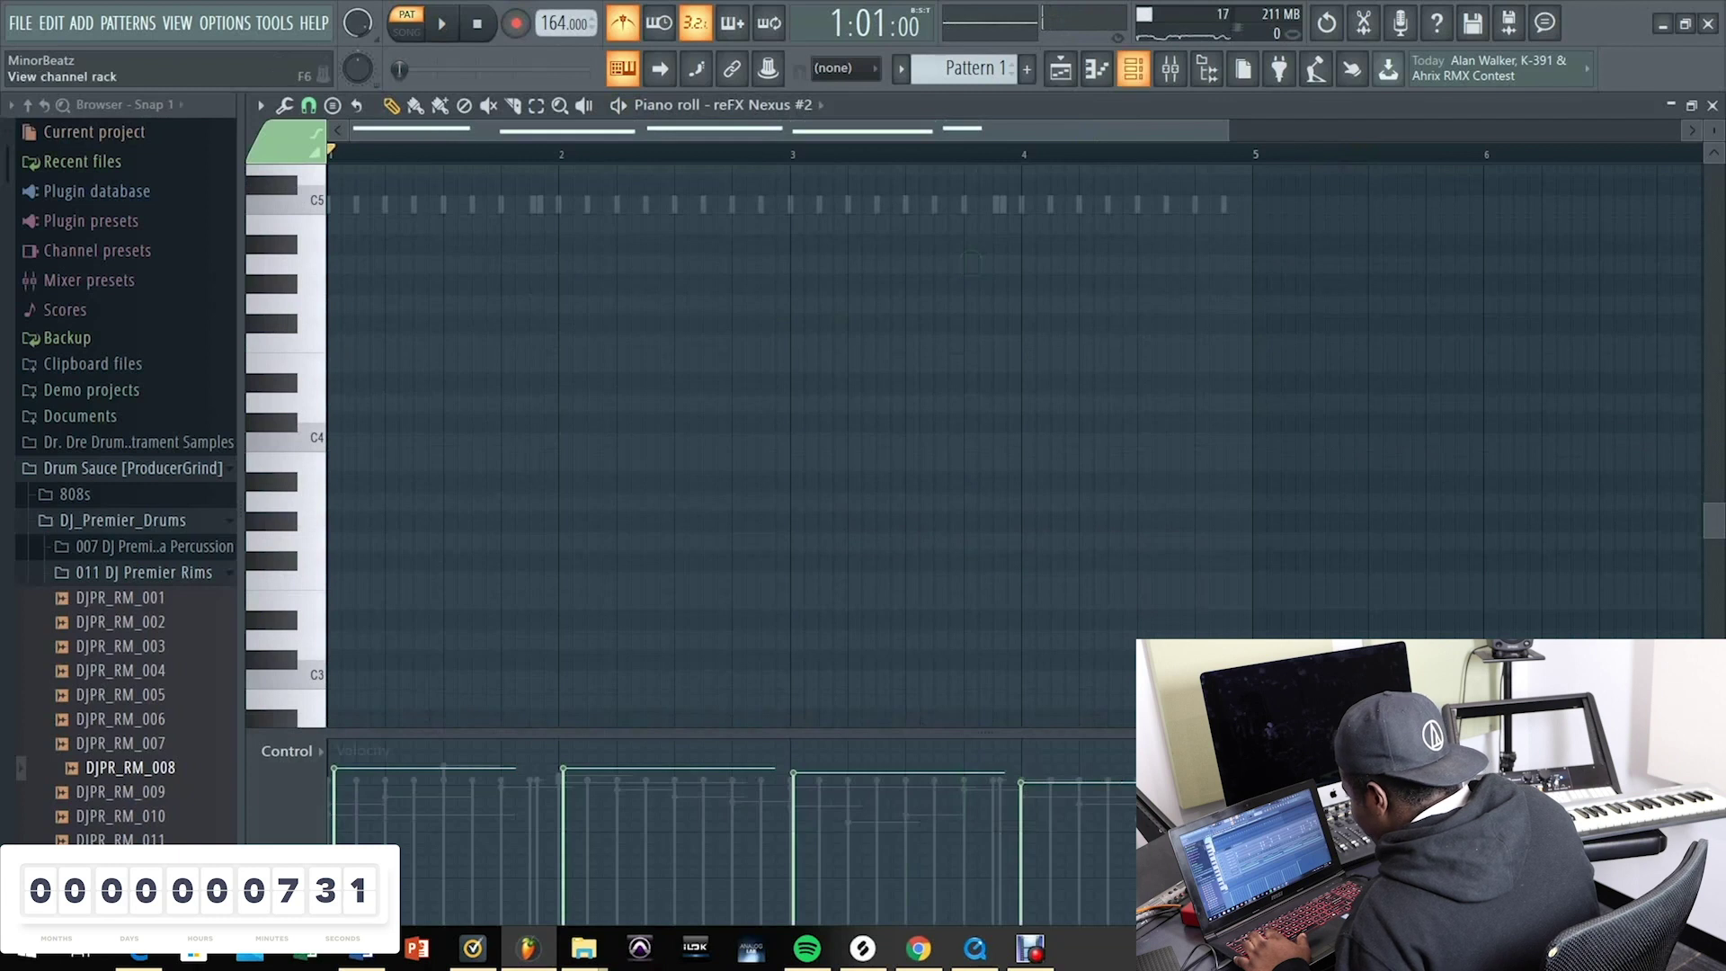
key("F6")
key("F9")
key("F7")
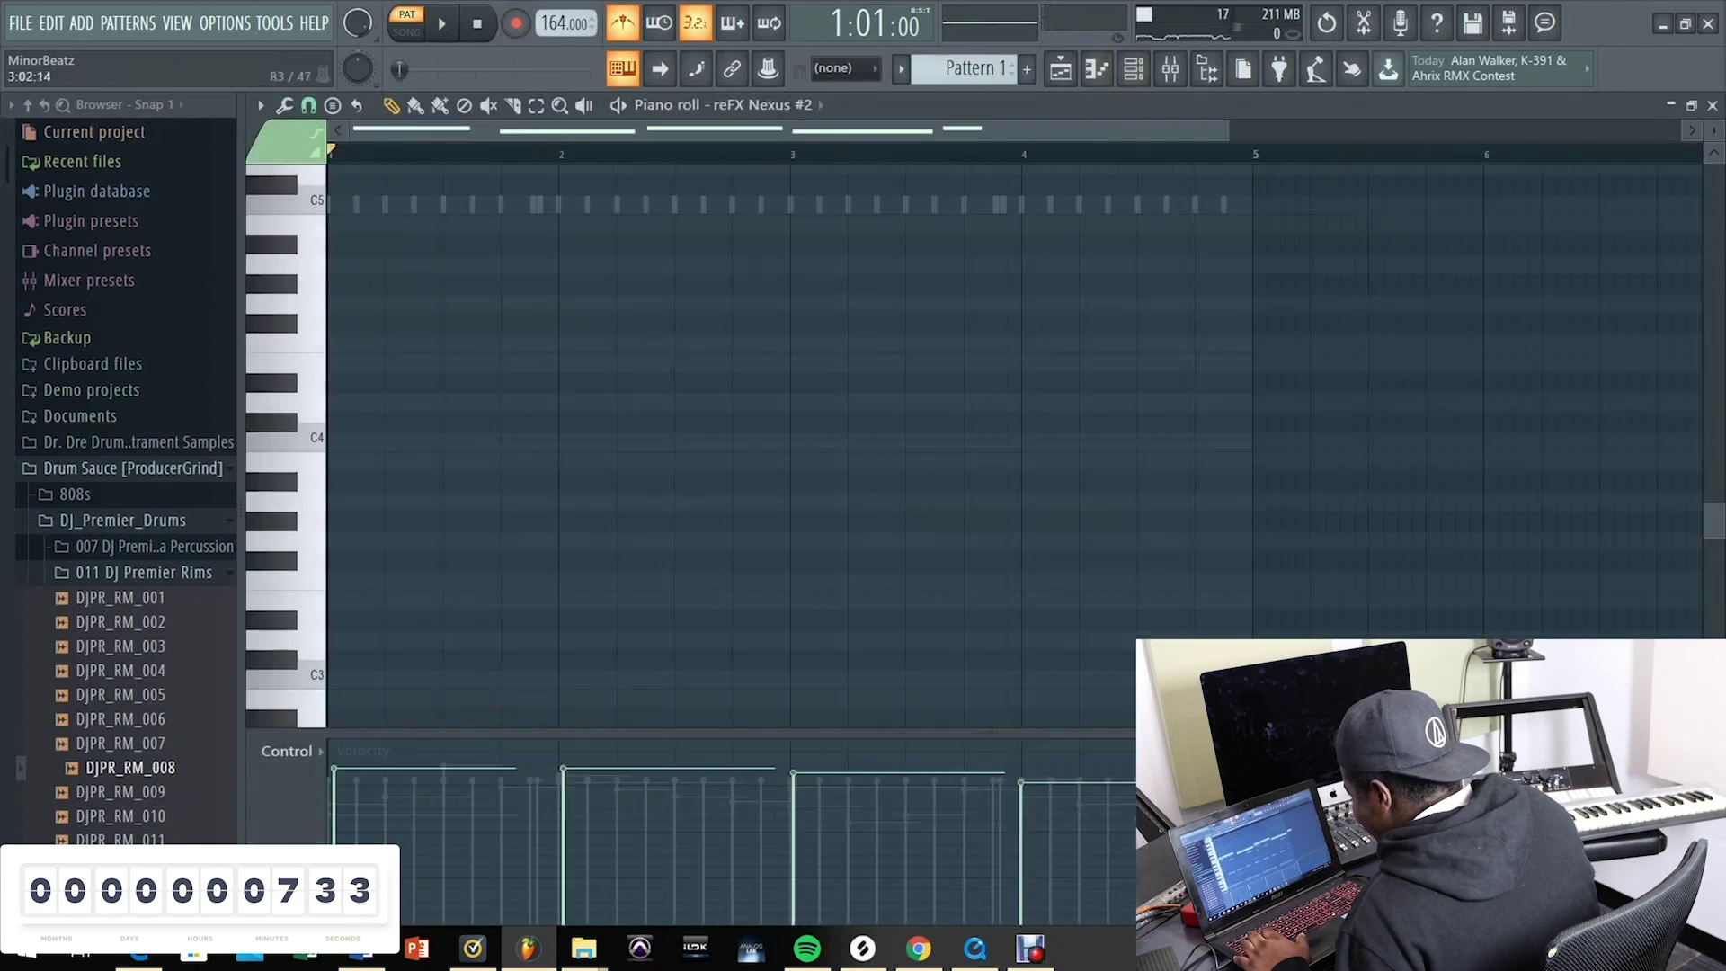
scroll(1016, 432, "up", 11)
key("alt+q")
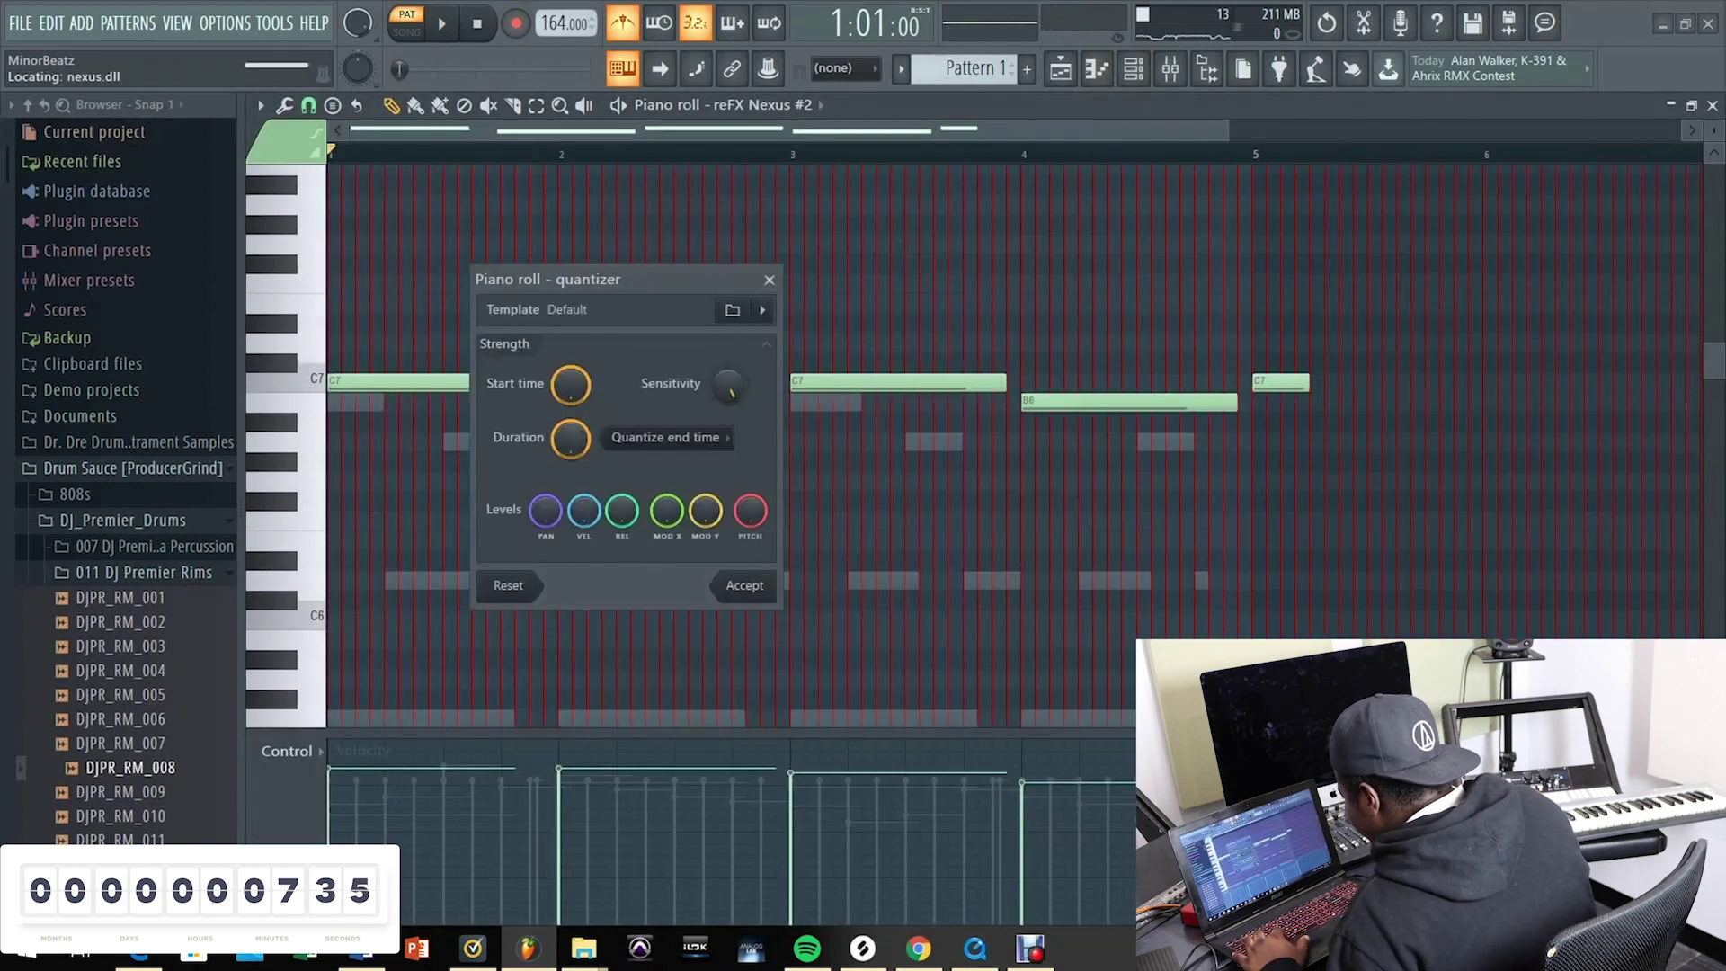
key("Return")
Step: Play the pattern and step through the original Nexus's Piano presets to PN Lofi Rhodes
key("F5")
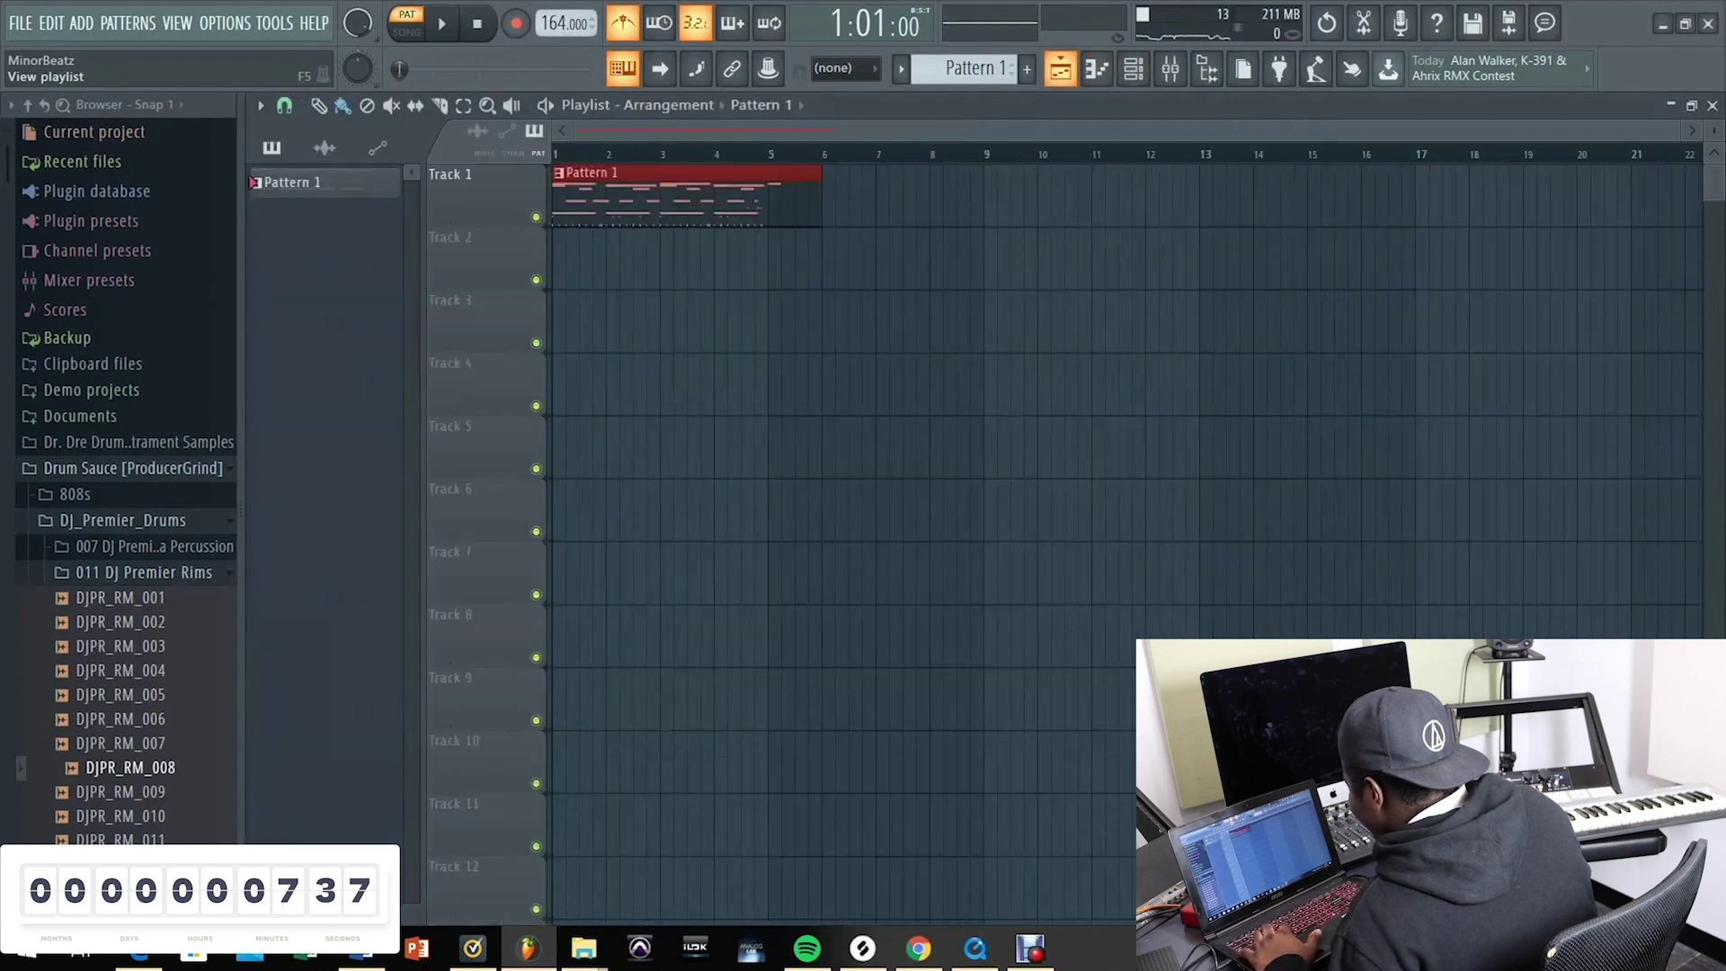
key("F6")
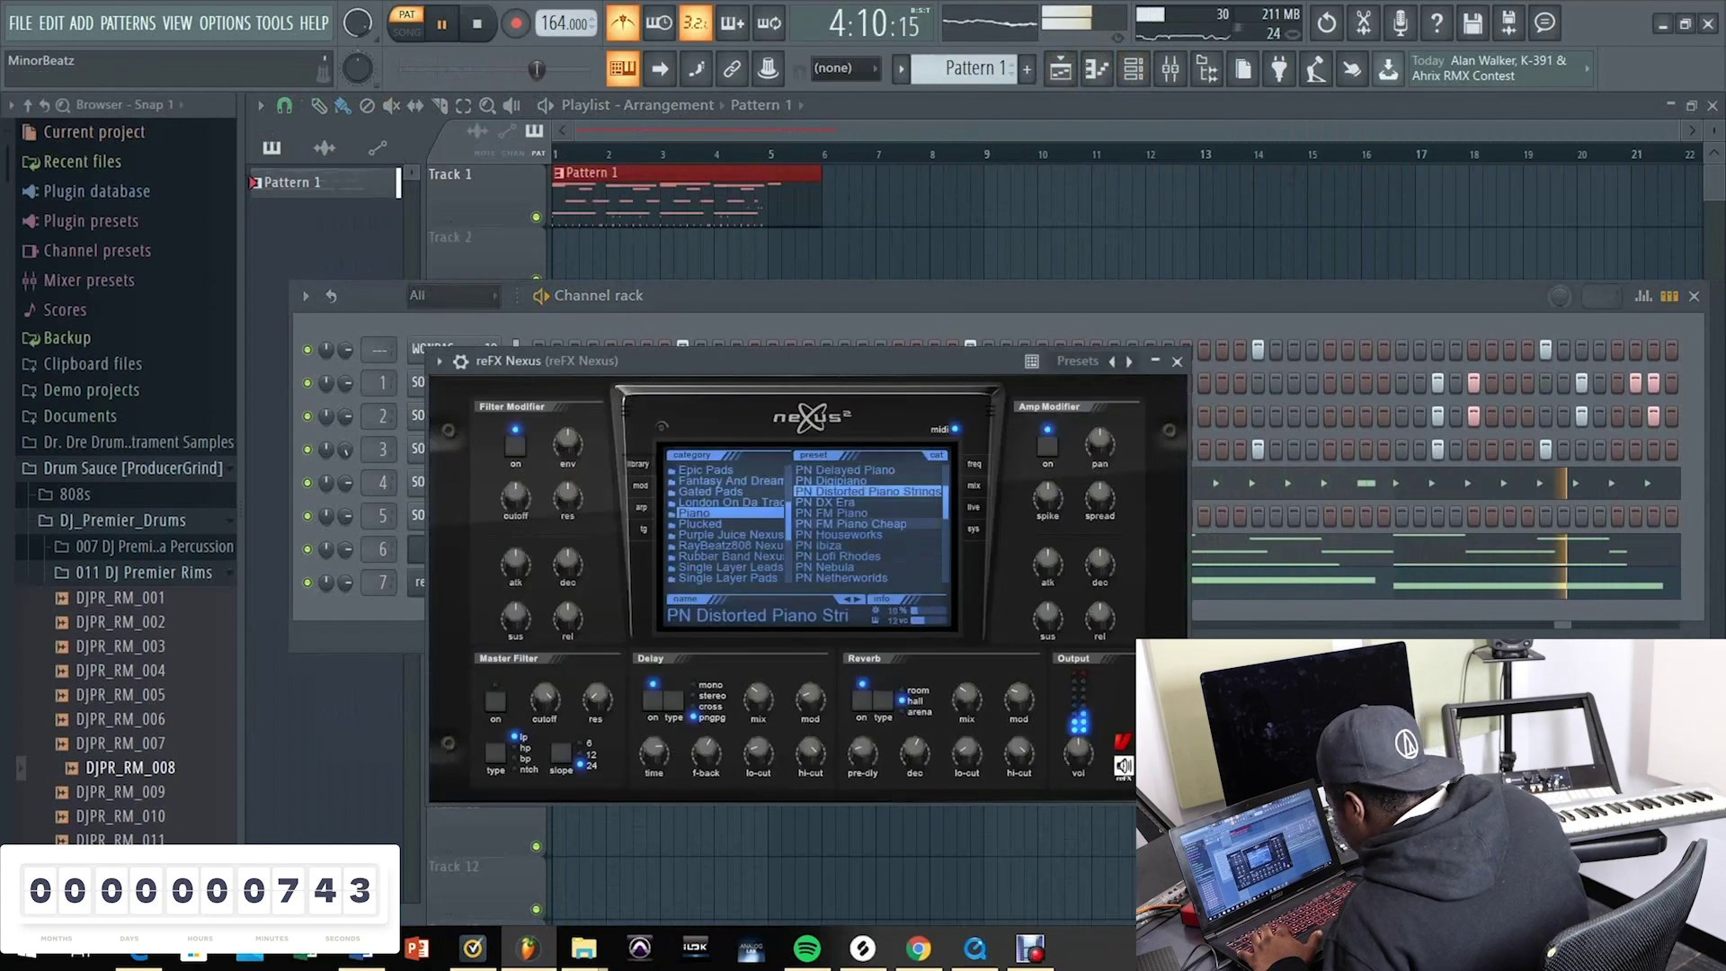
key("Down")
key("Down")
key("Down")
key("Down")
key("Down")
key("Down")
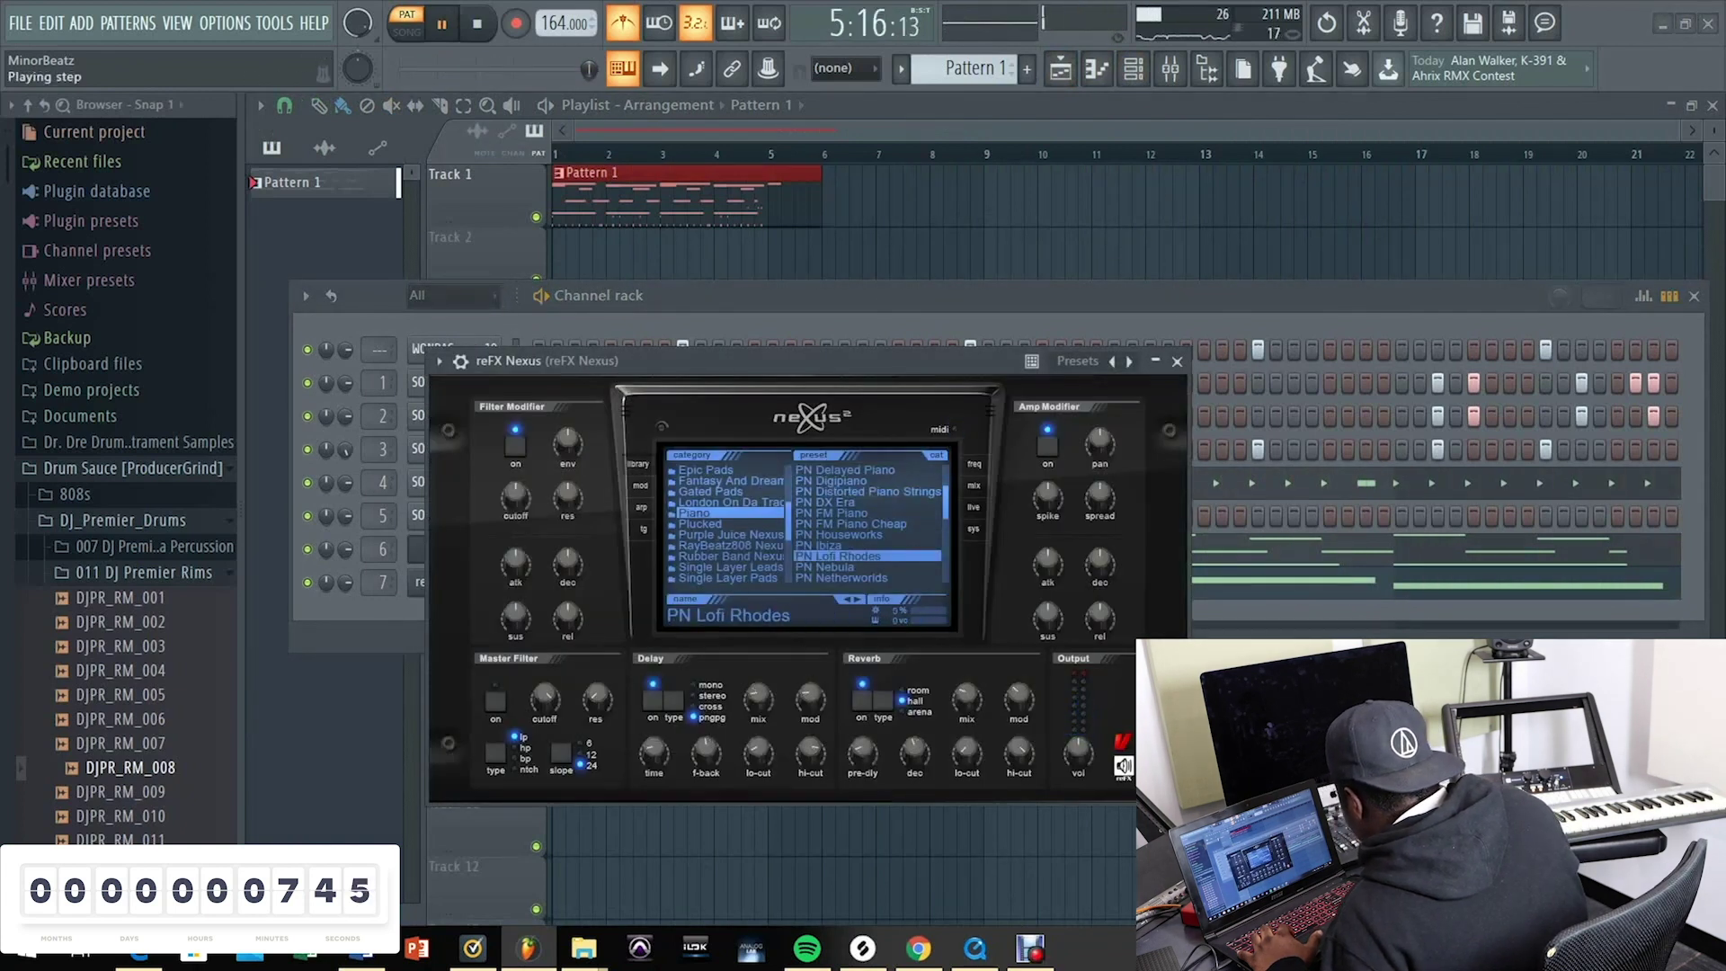
Step: Delete the extra C7 note at bar 5 from the Nexus #2 piano roll
key("F7")
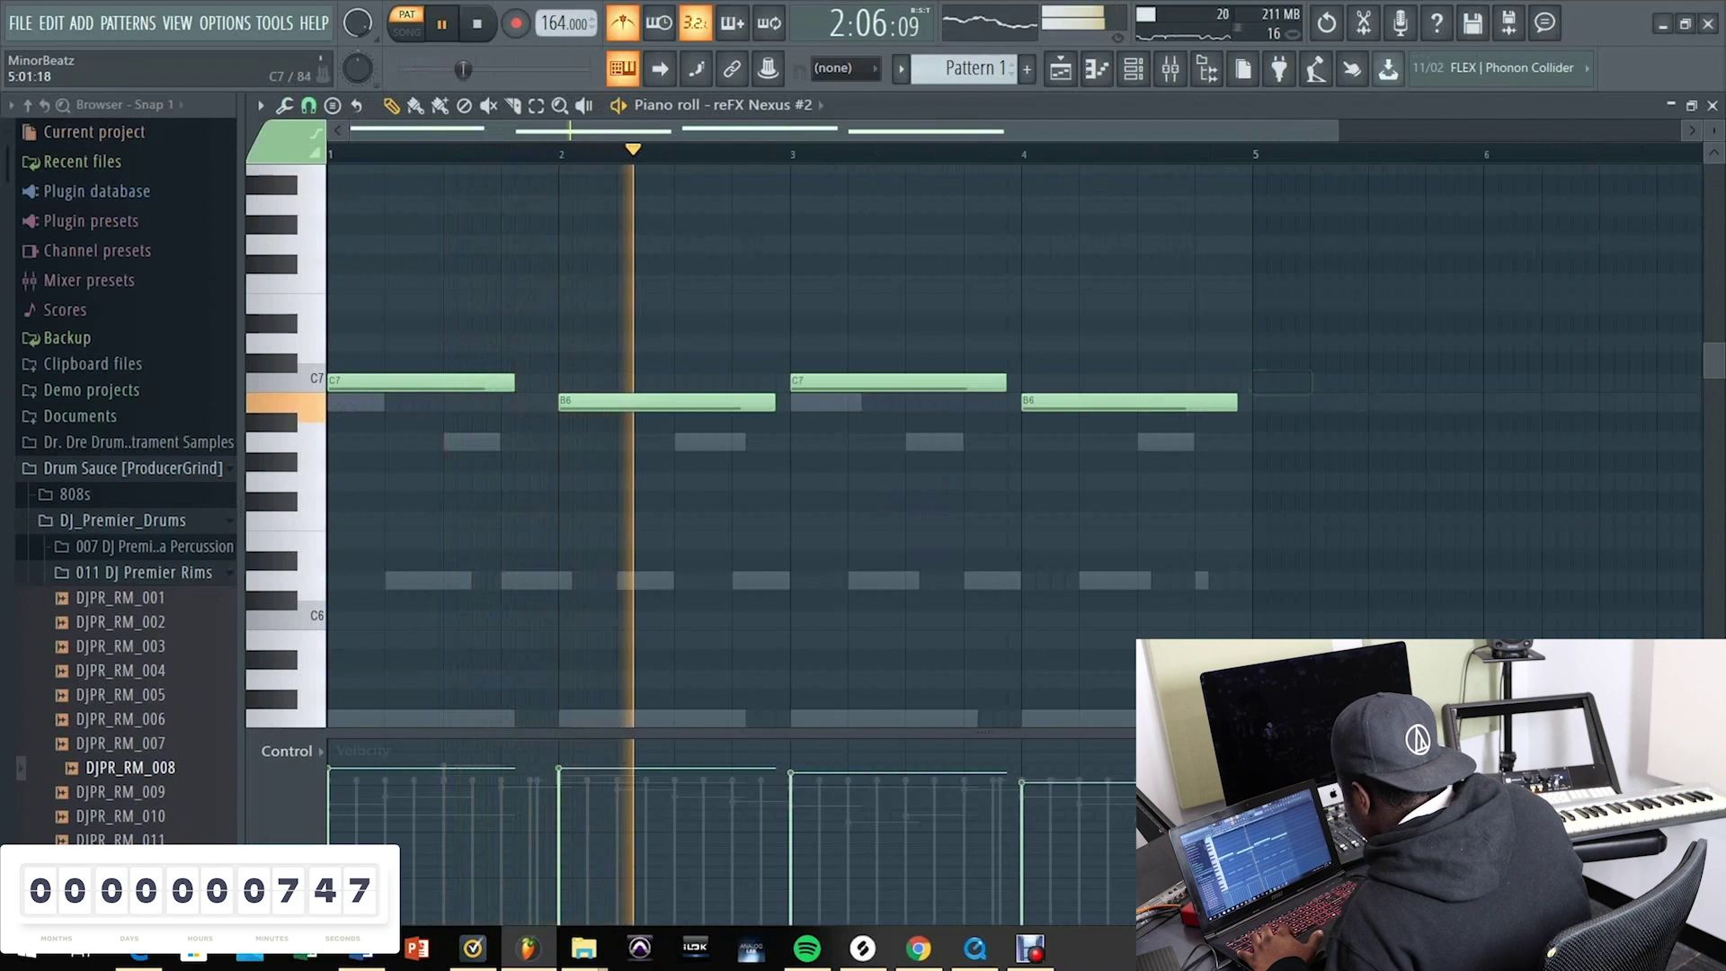
Step: Load the PN FM Piano preset in the Nexus #2 instrument and close its window
key("F6")
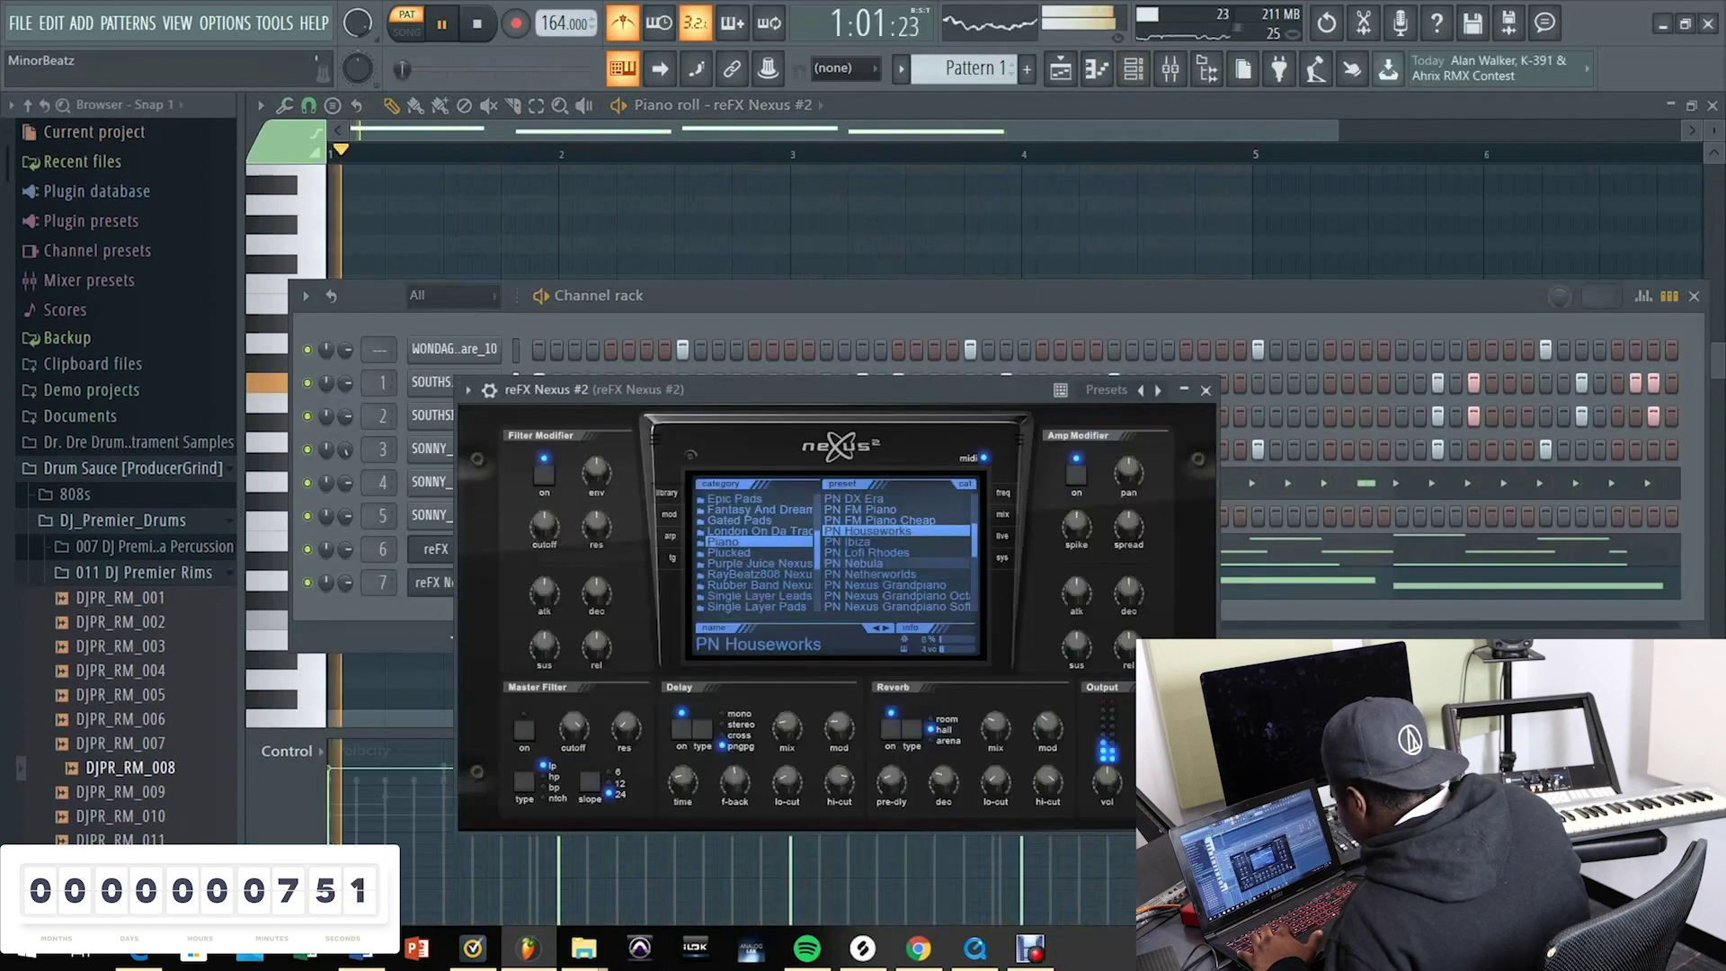
left_click(860, 508)
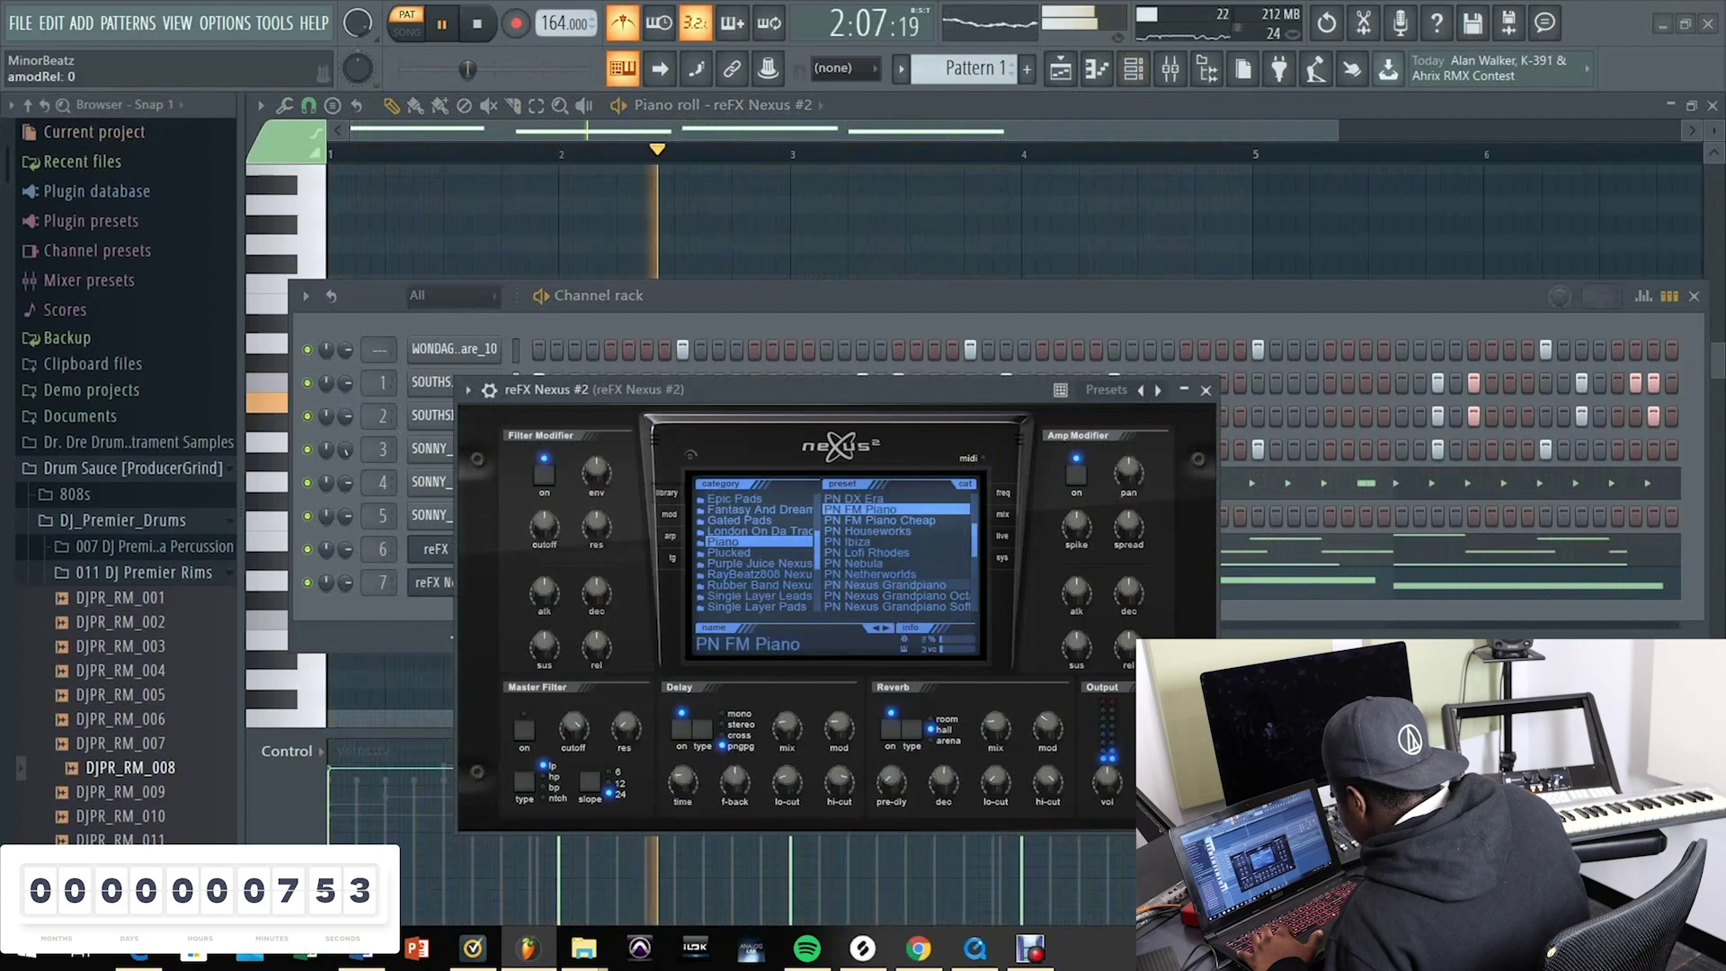
key("Escape")
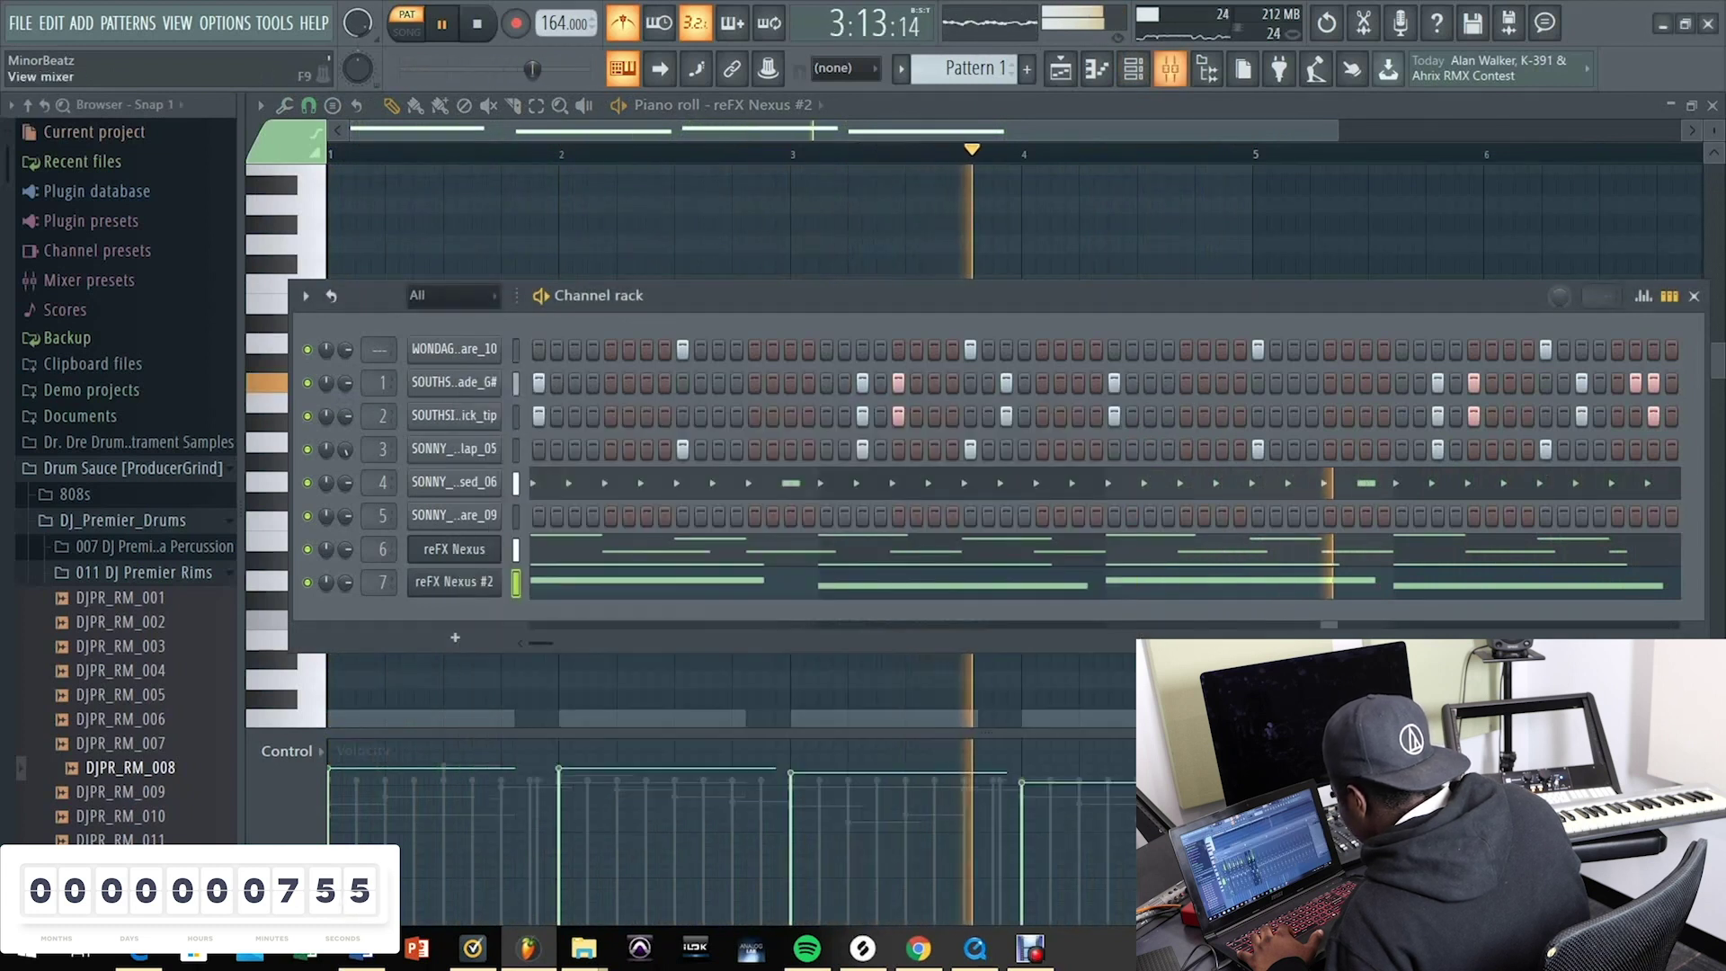
Step: Load Gross Beat into the first effect slot of the original reFX Nexus mixer track
left_click(1169, 68)
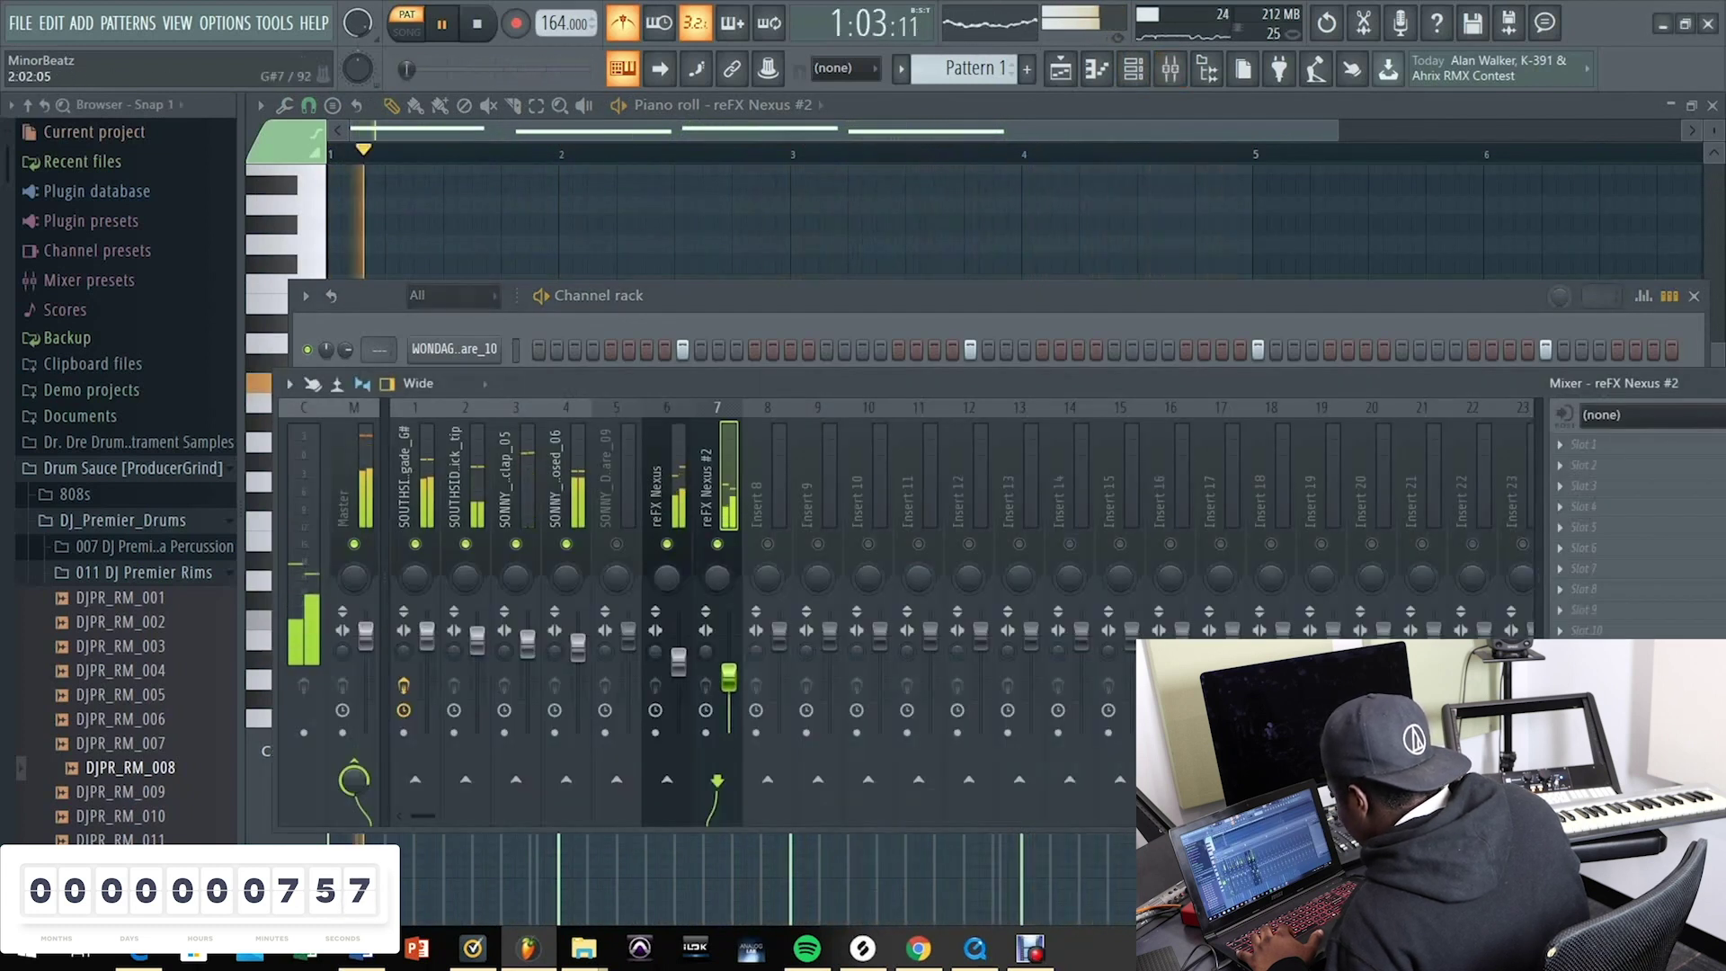
left_click_drag(407, 69, 537, 69)
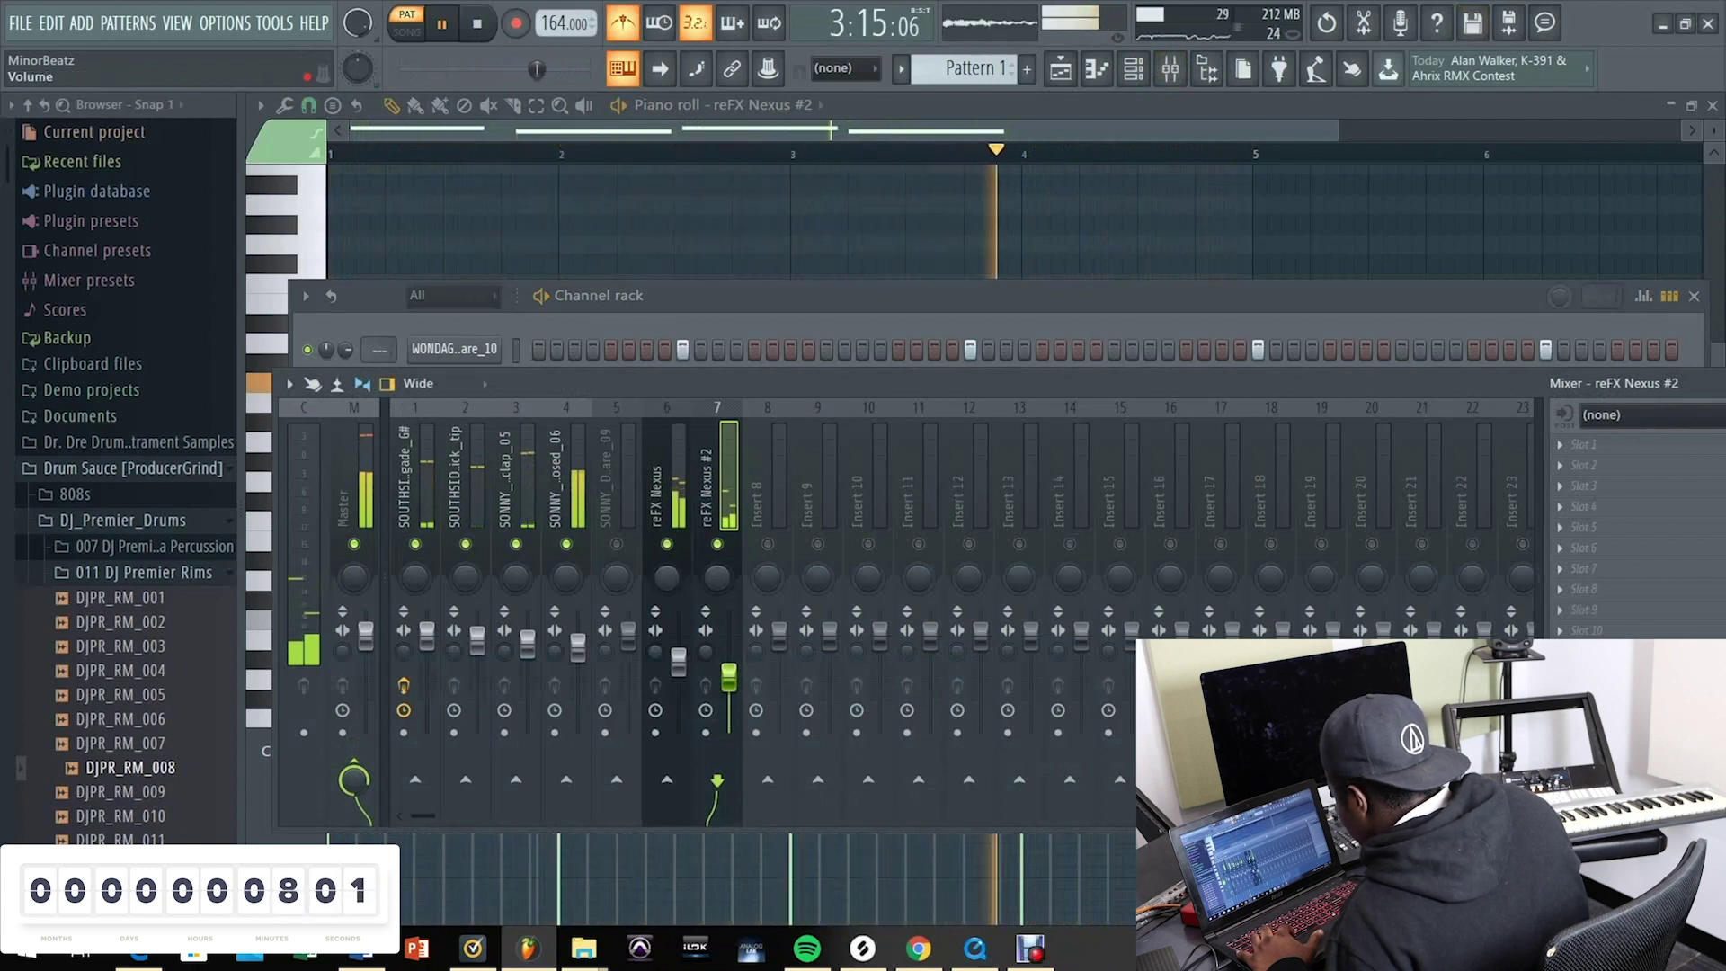
left_click(667, 467)
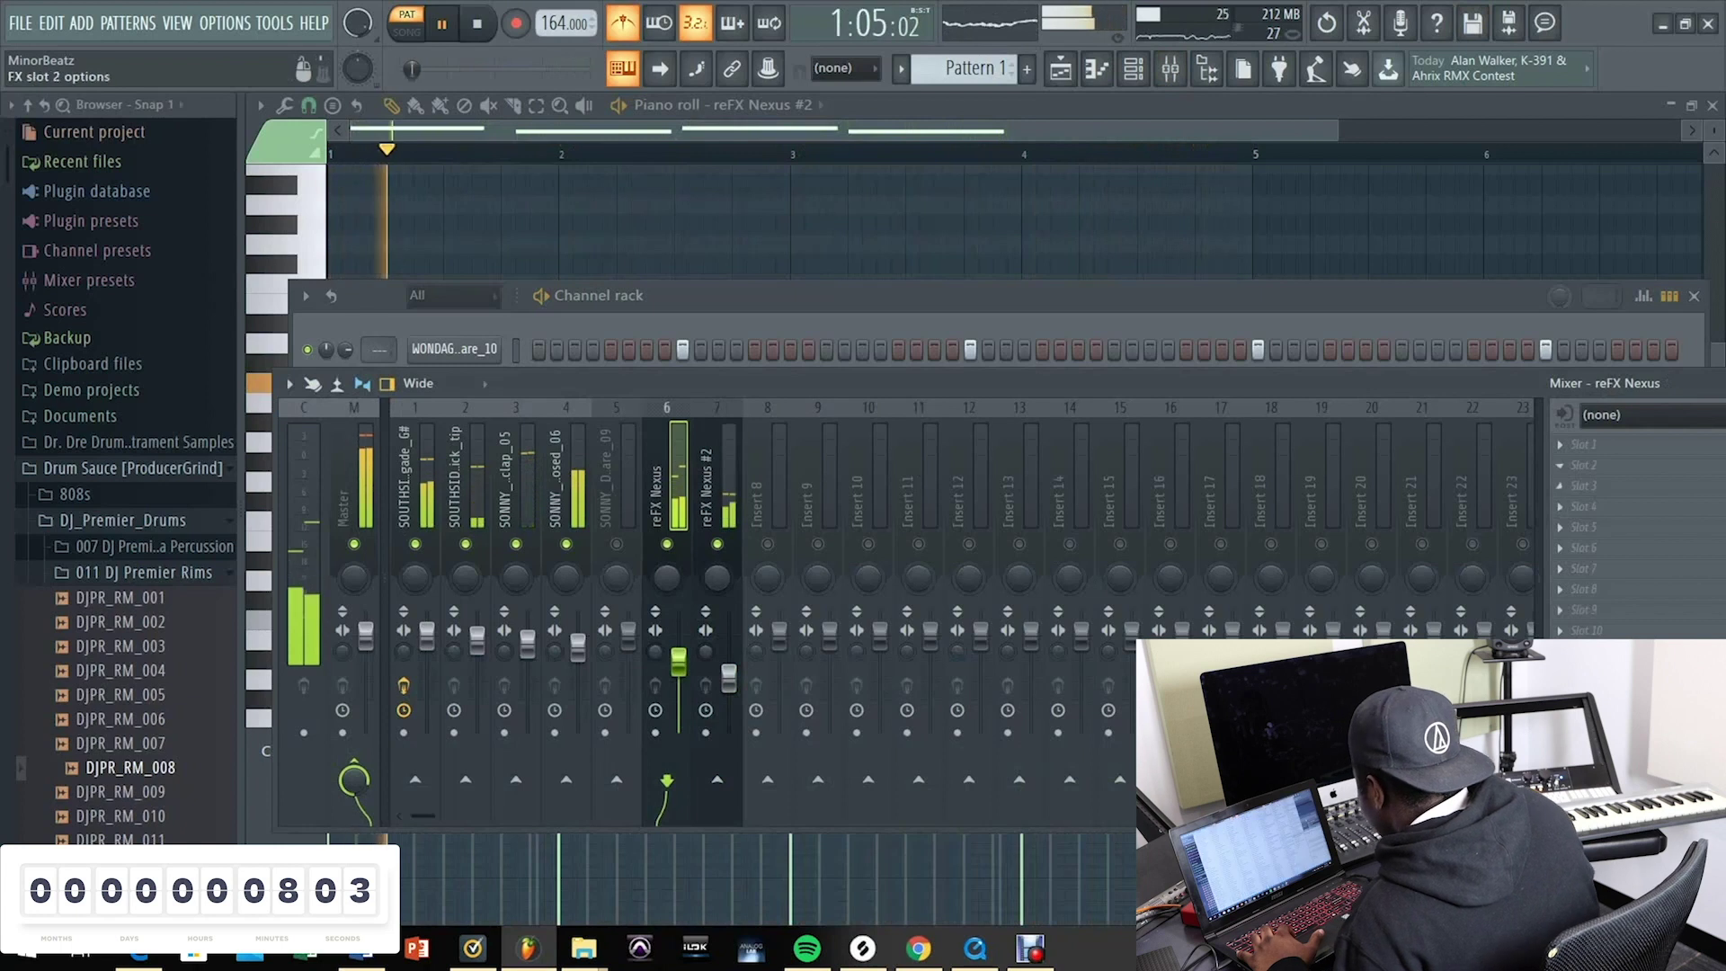
left_click(1599, 444)
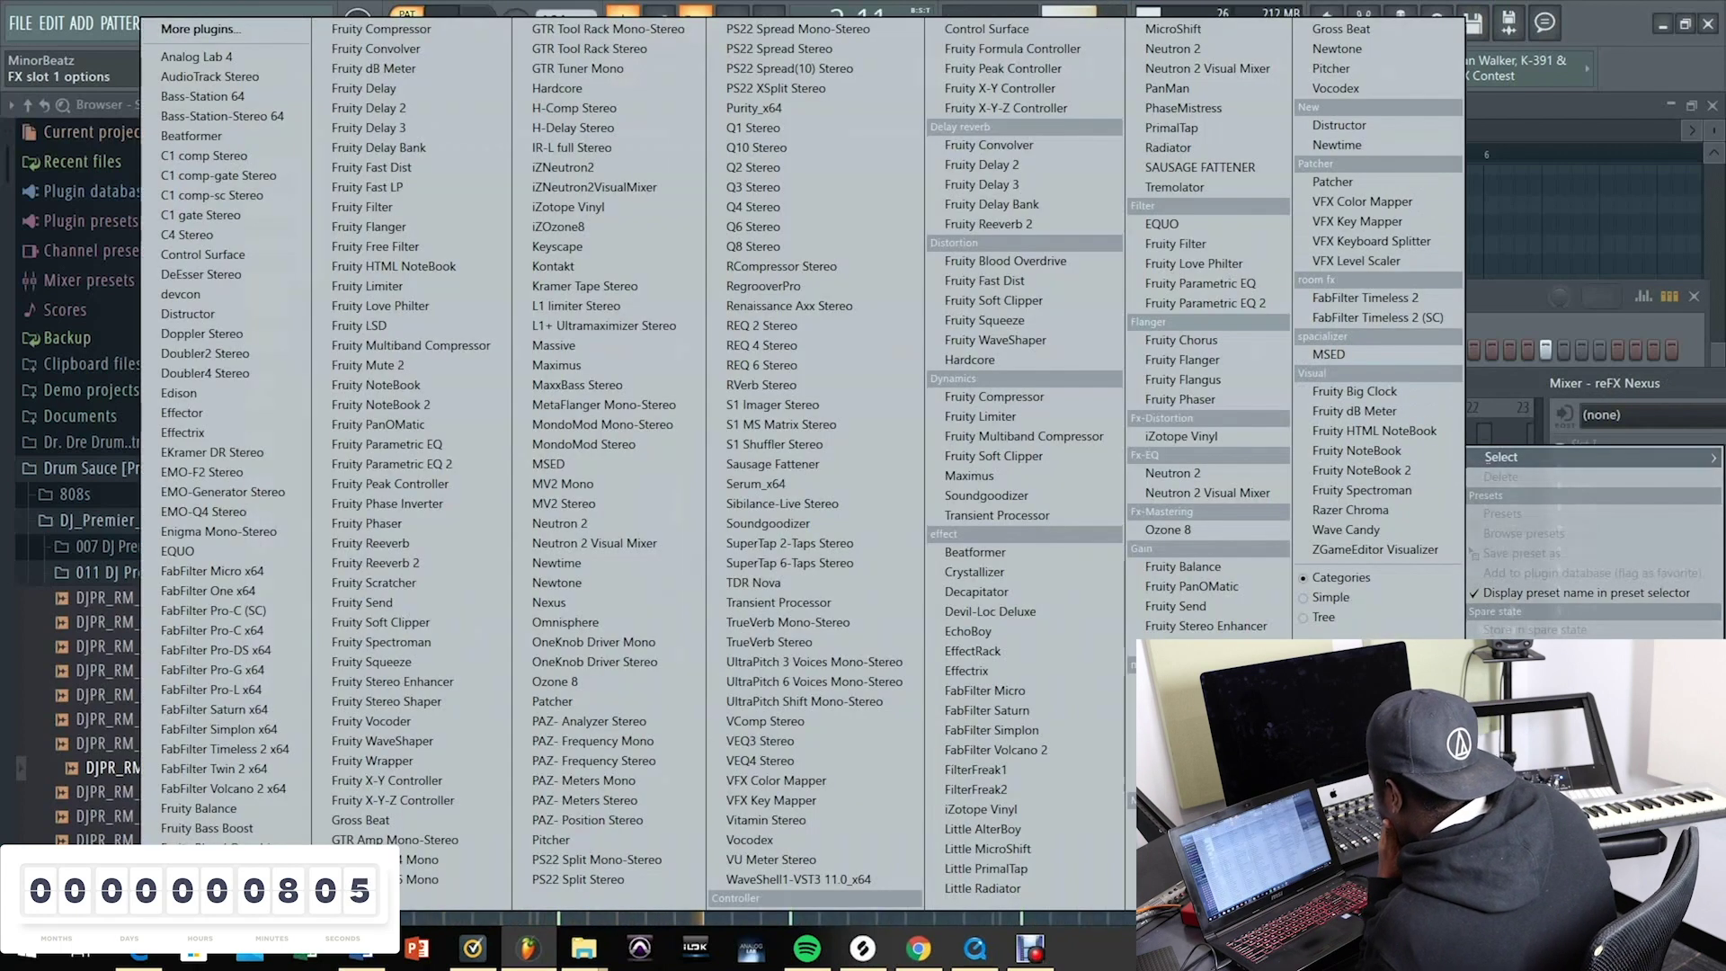
left_click(1340, 29)
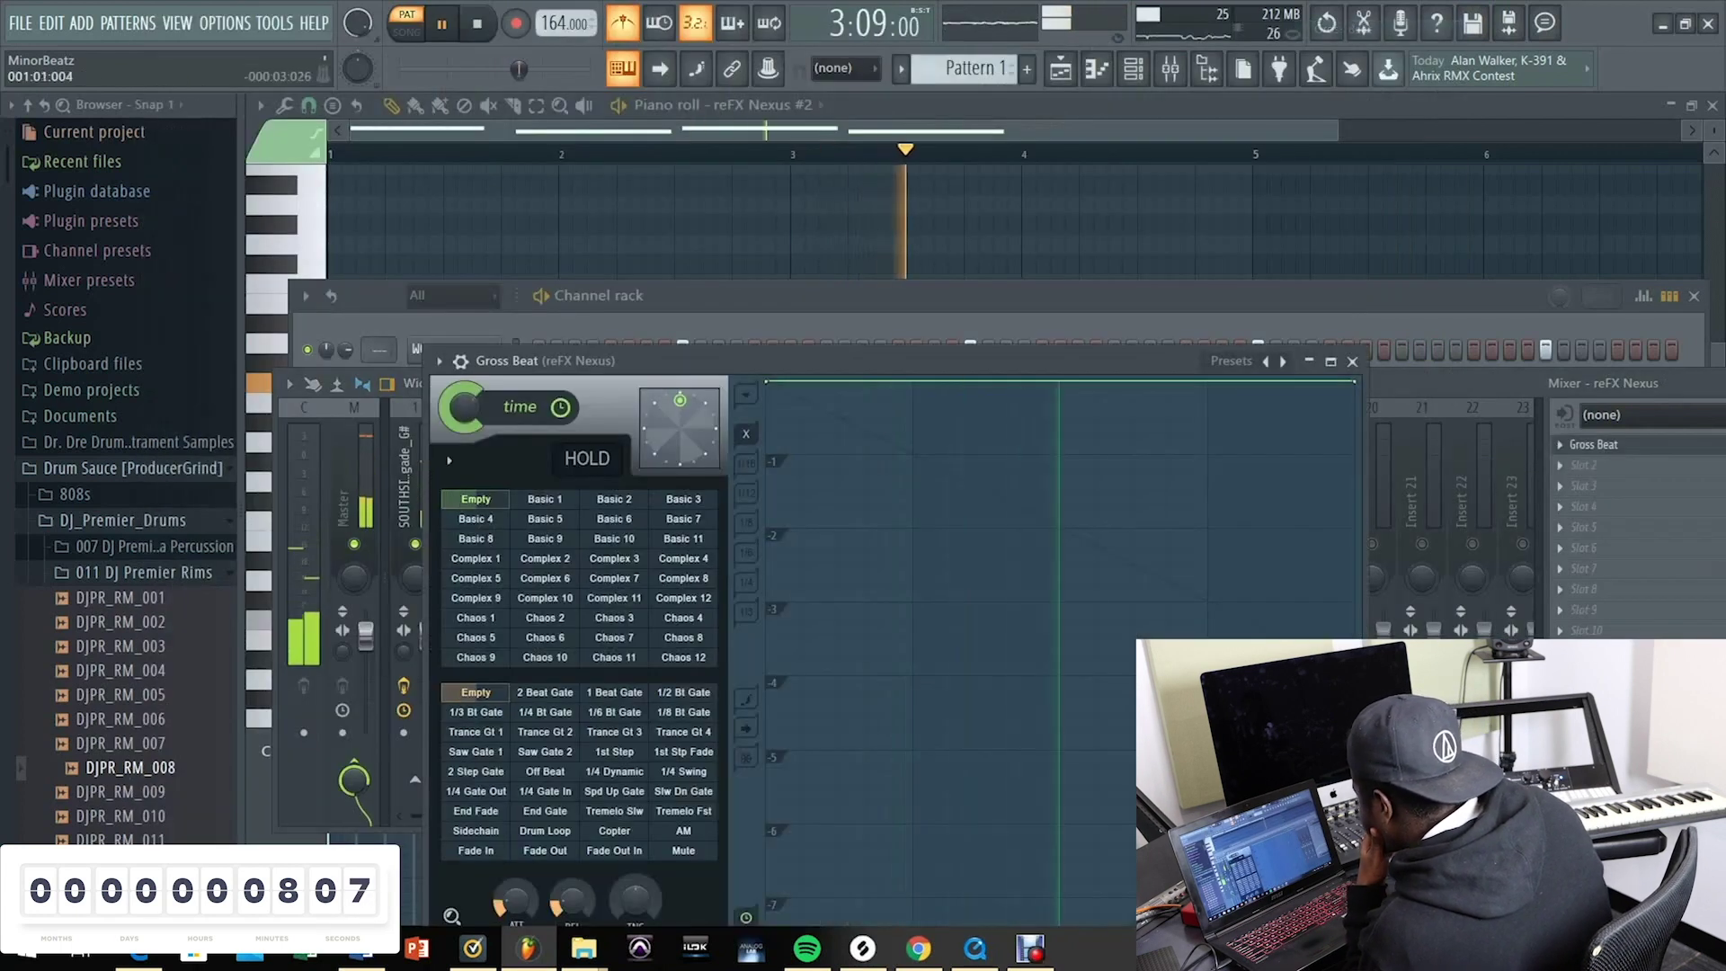
Step: Set Gross Beat to the Momentary preset with the 1/2 Speed time slot, and close its window
left_click(1282, 360)
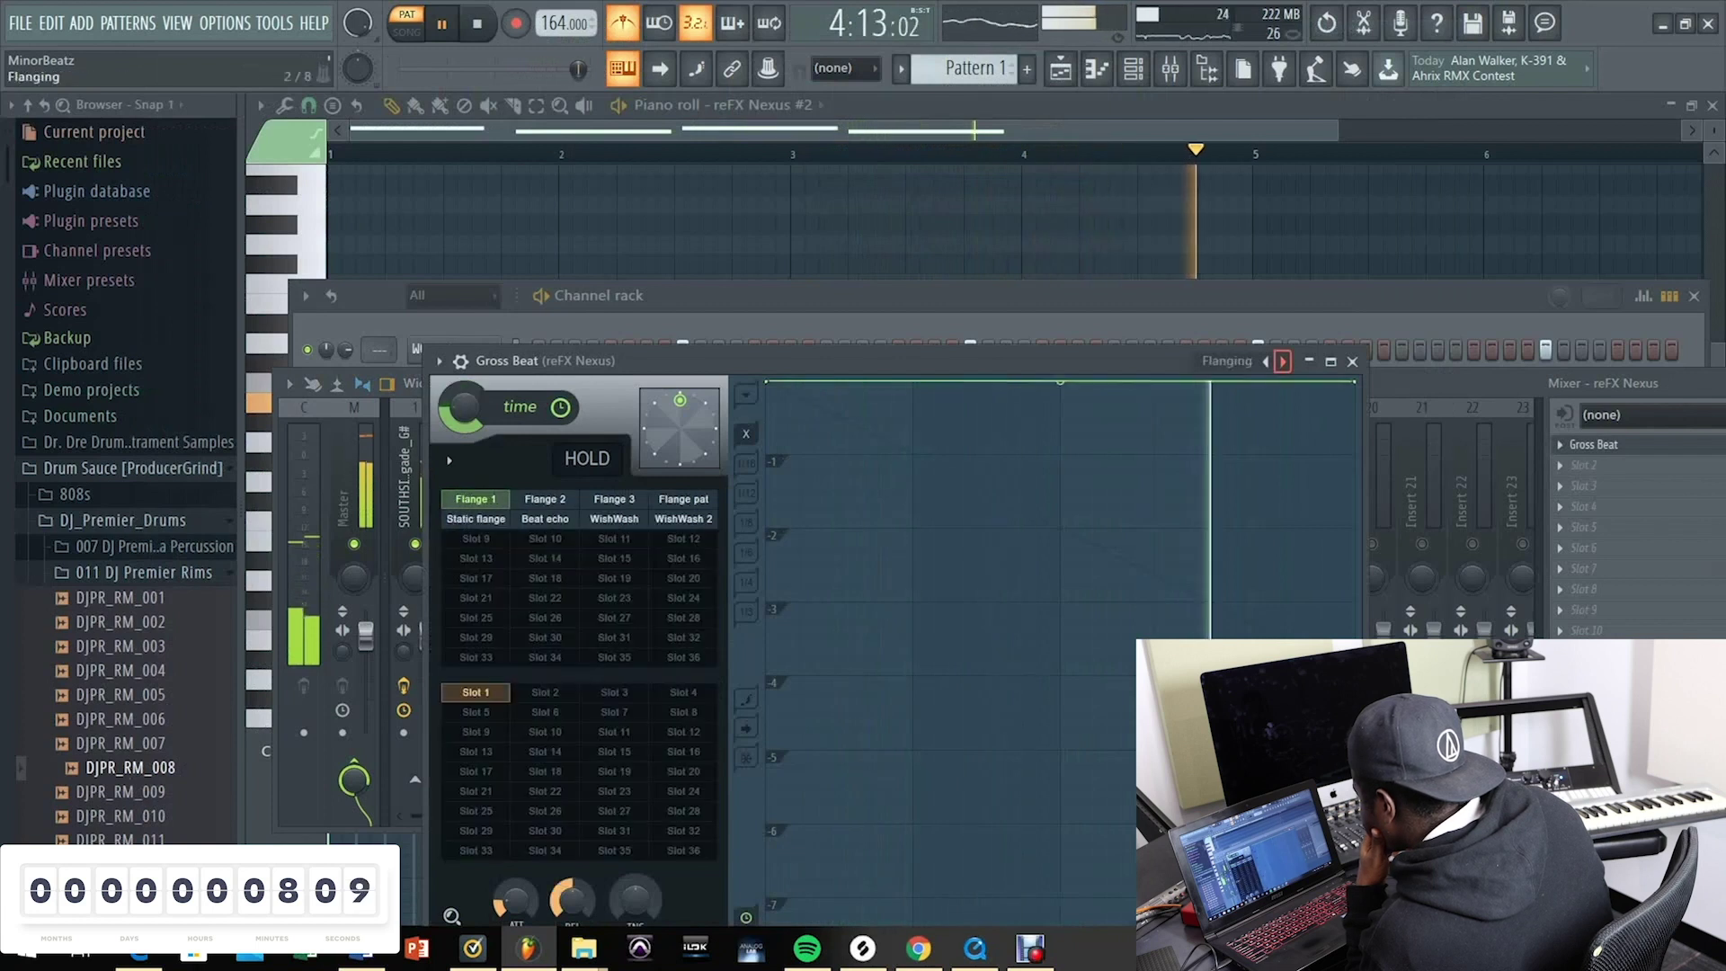
left_click(1282, 360)
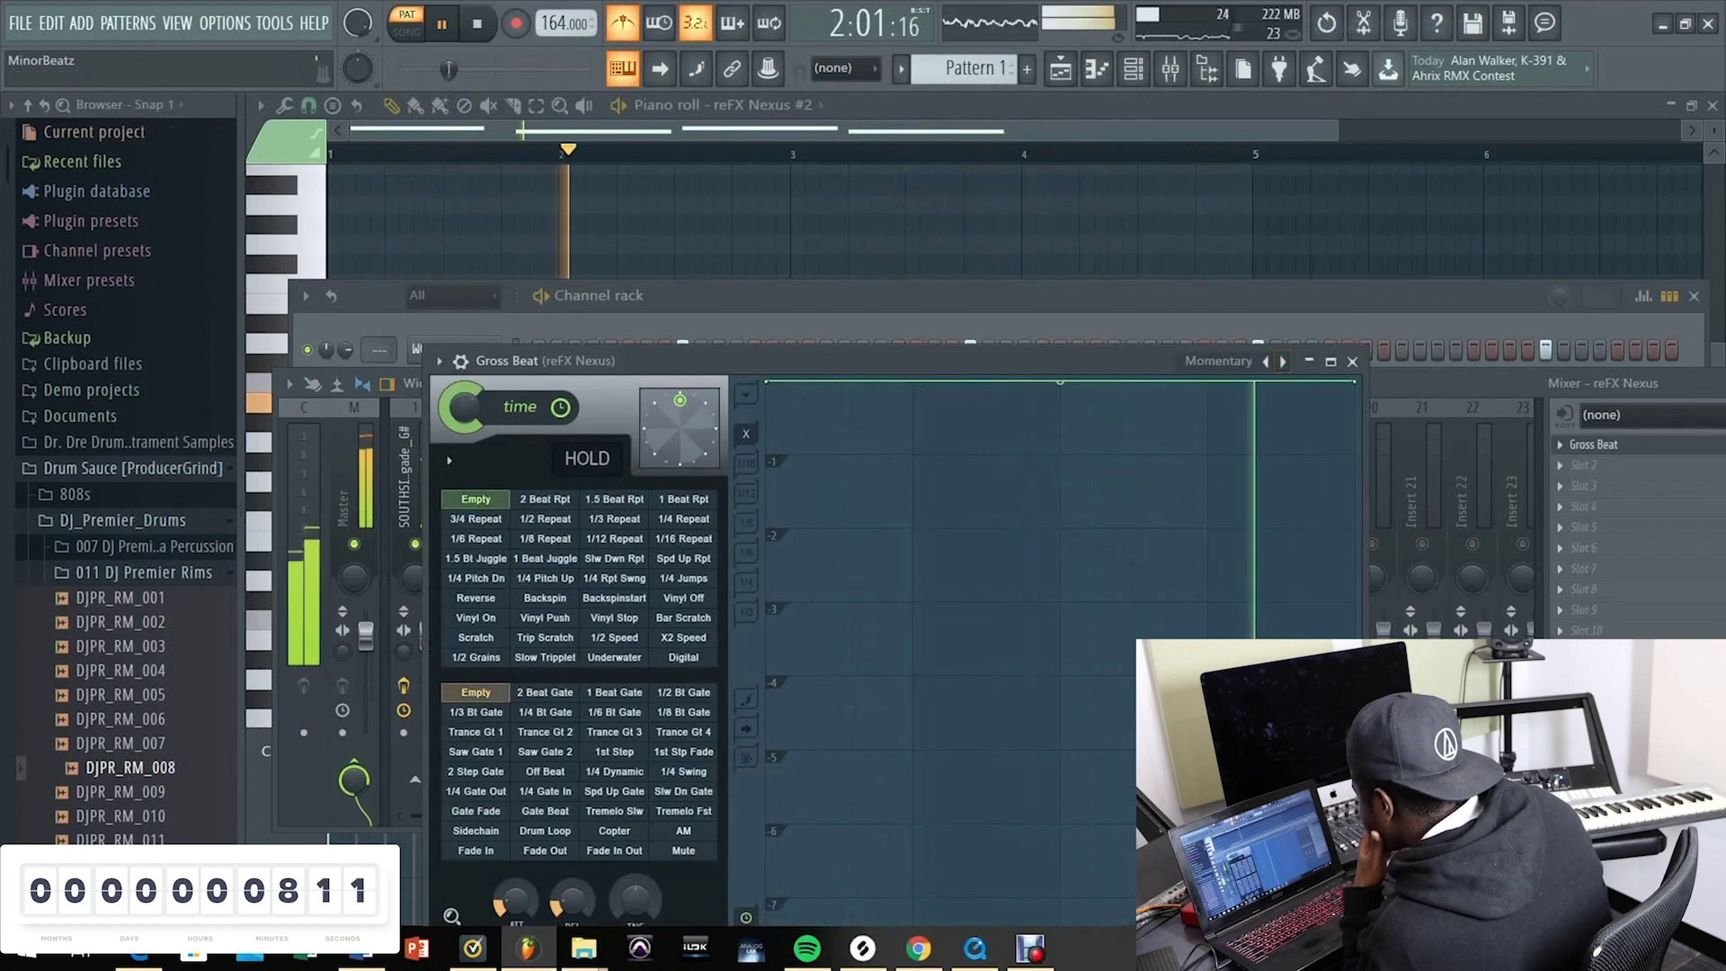
left_click(614, 637)
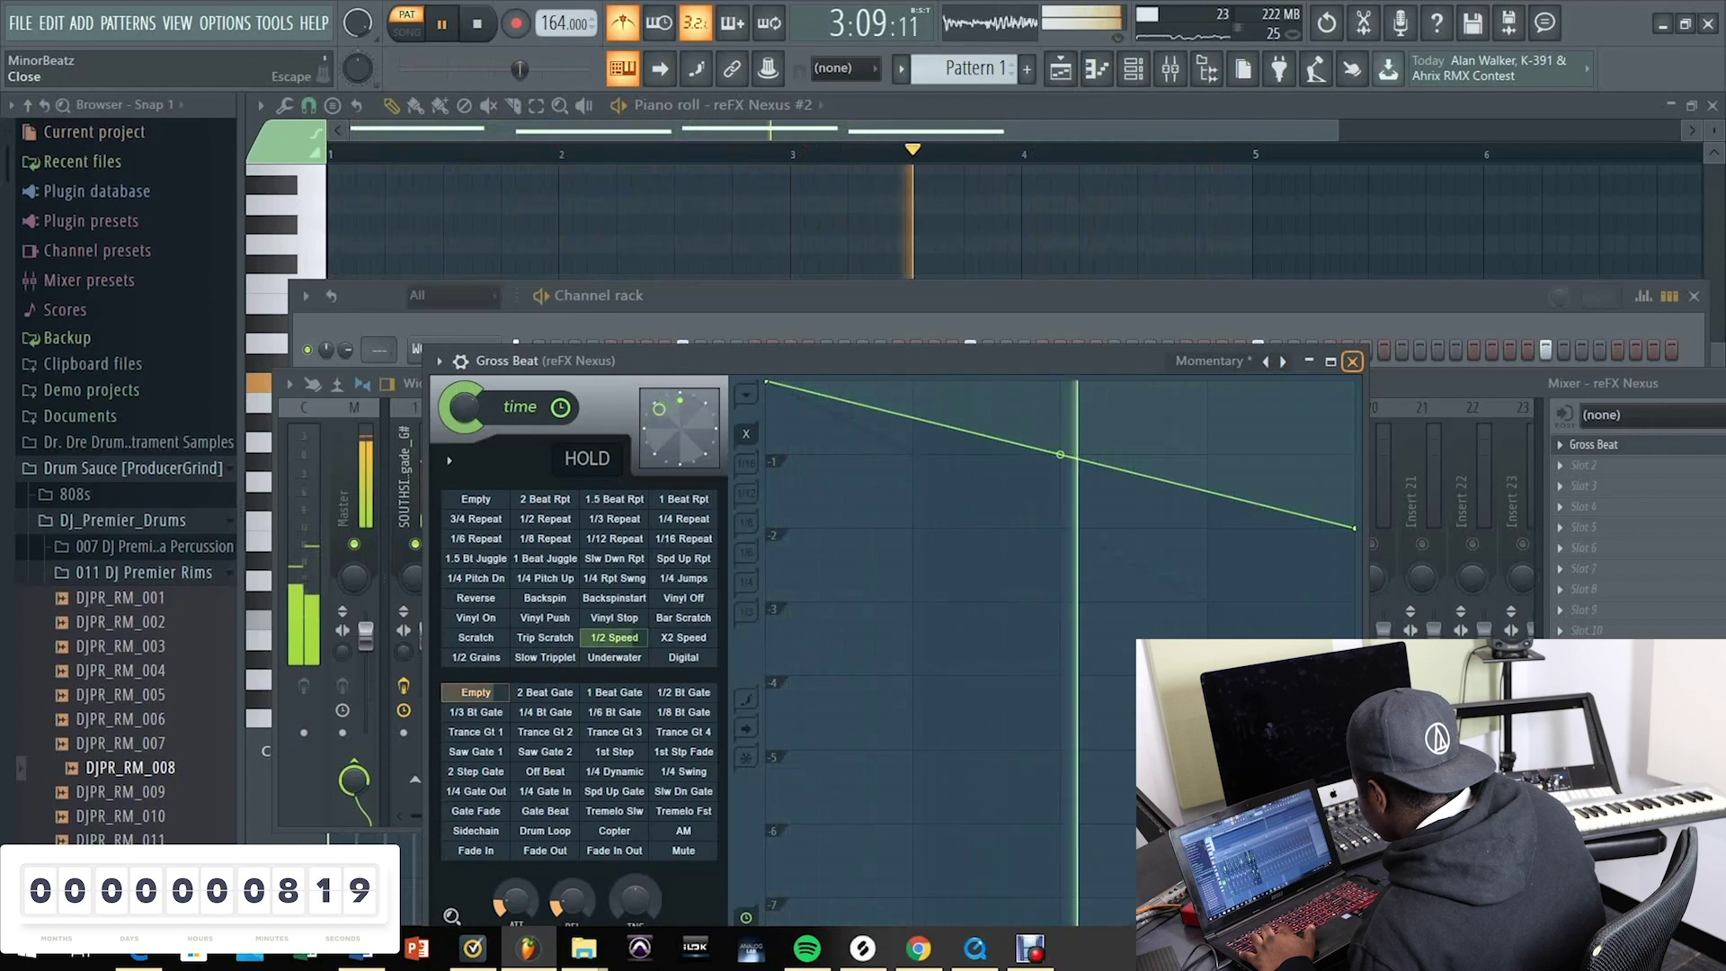
left_click(1351, 360)
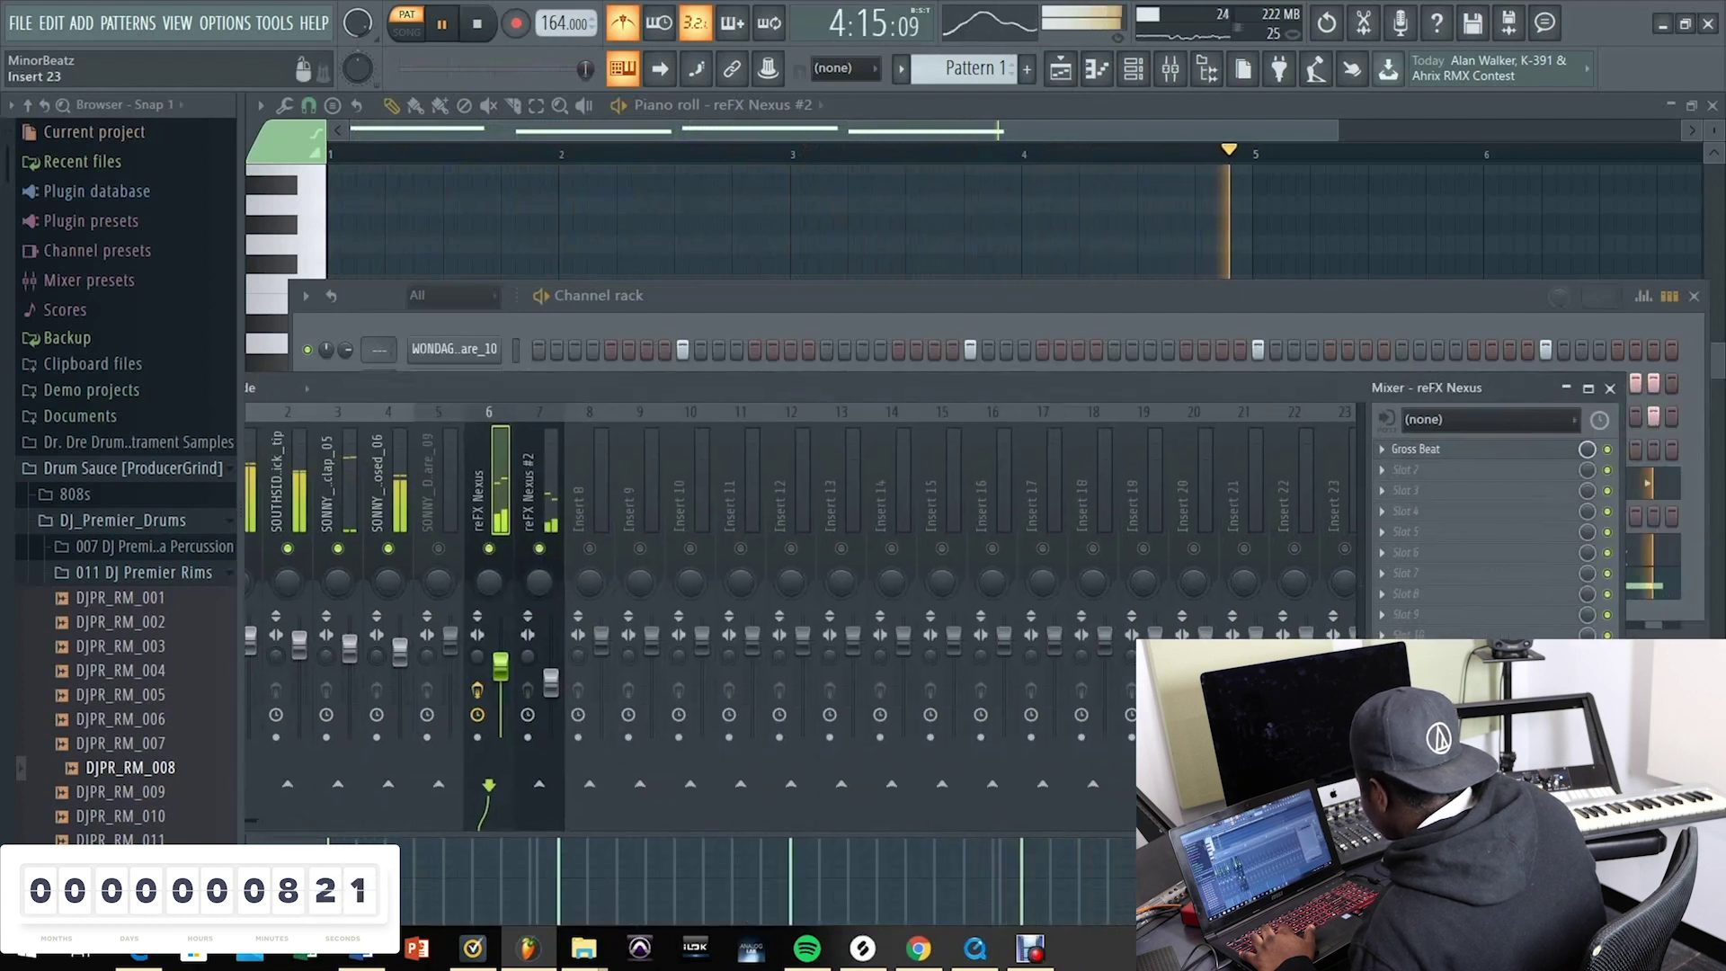
Step: Duplicate the Pattern 1 clip twice on Track 1 of the playlist, filling bars 5 to 12
key("F5")
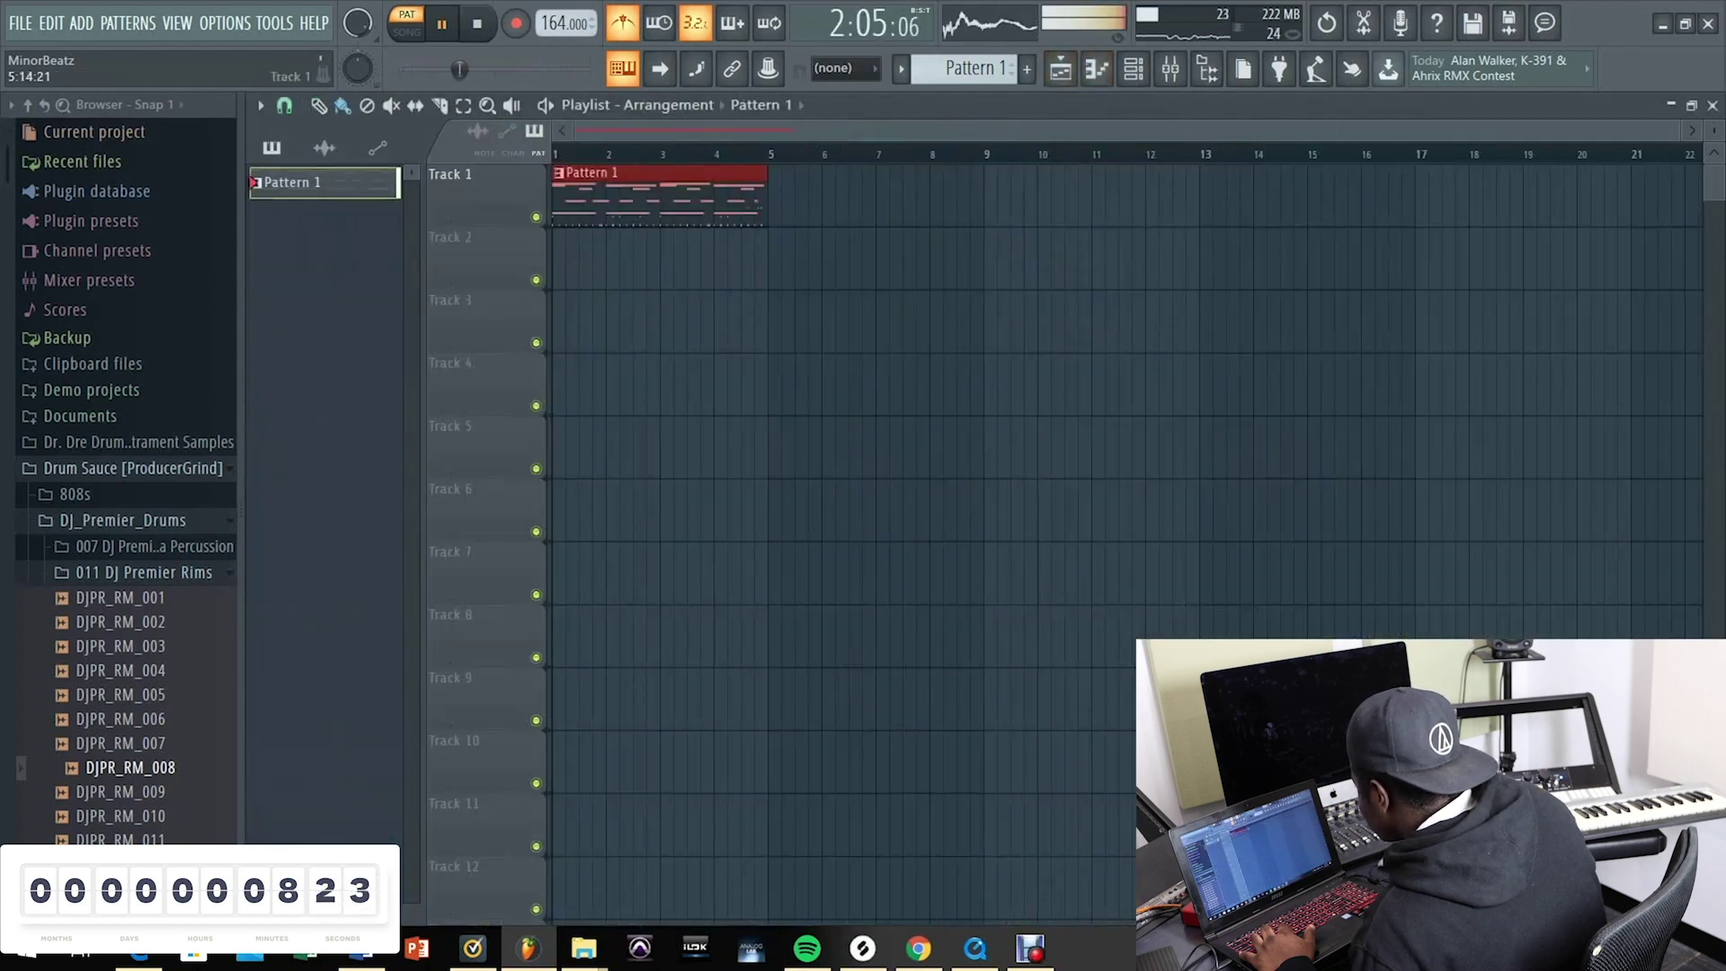
key("ctrl+b")
key("ctrl+b")
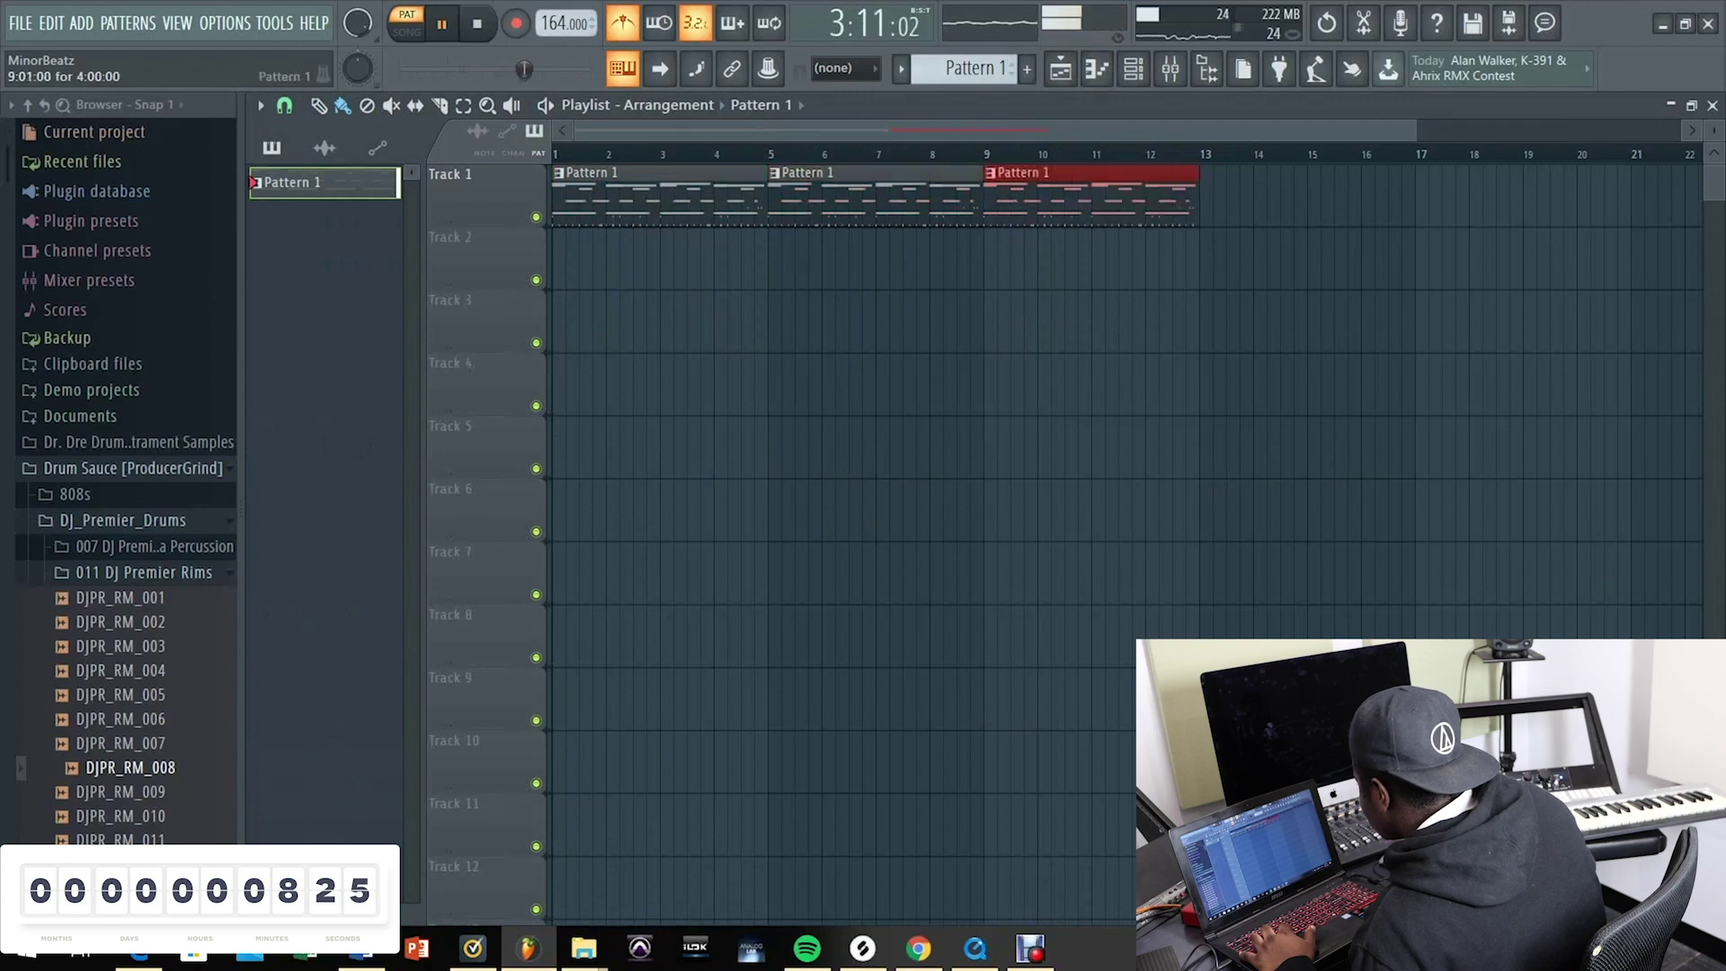
Step: Bypass Gross Beat and slightly lower the volume on the reFX Nexus mixer track, ending with the Nexus #2 track selected
key("F6")
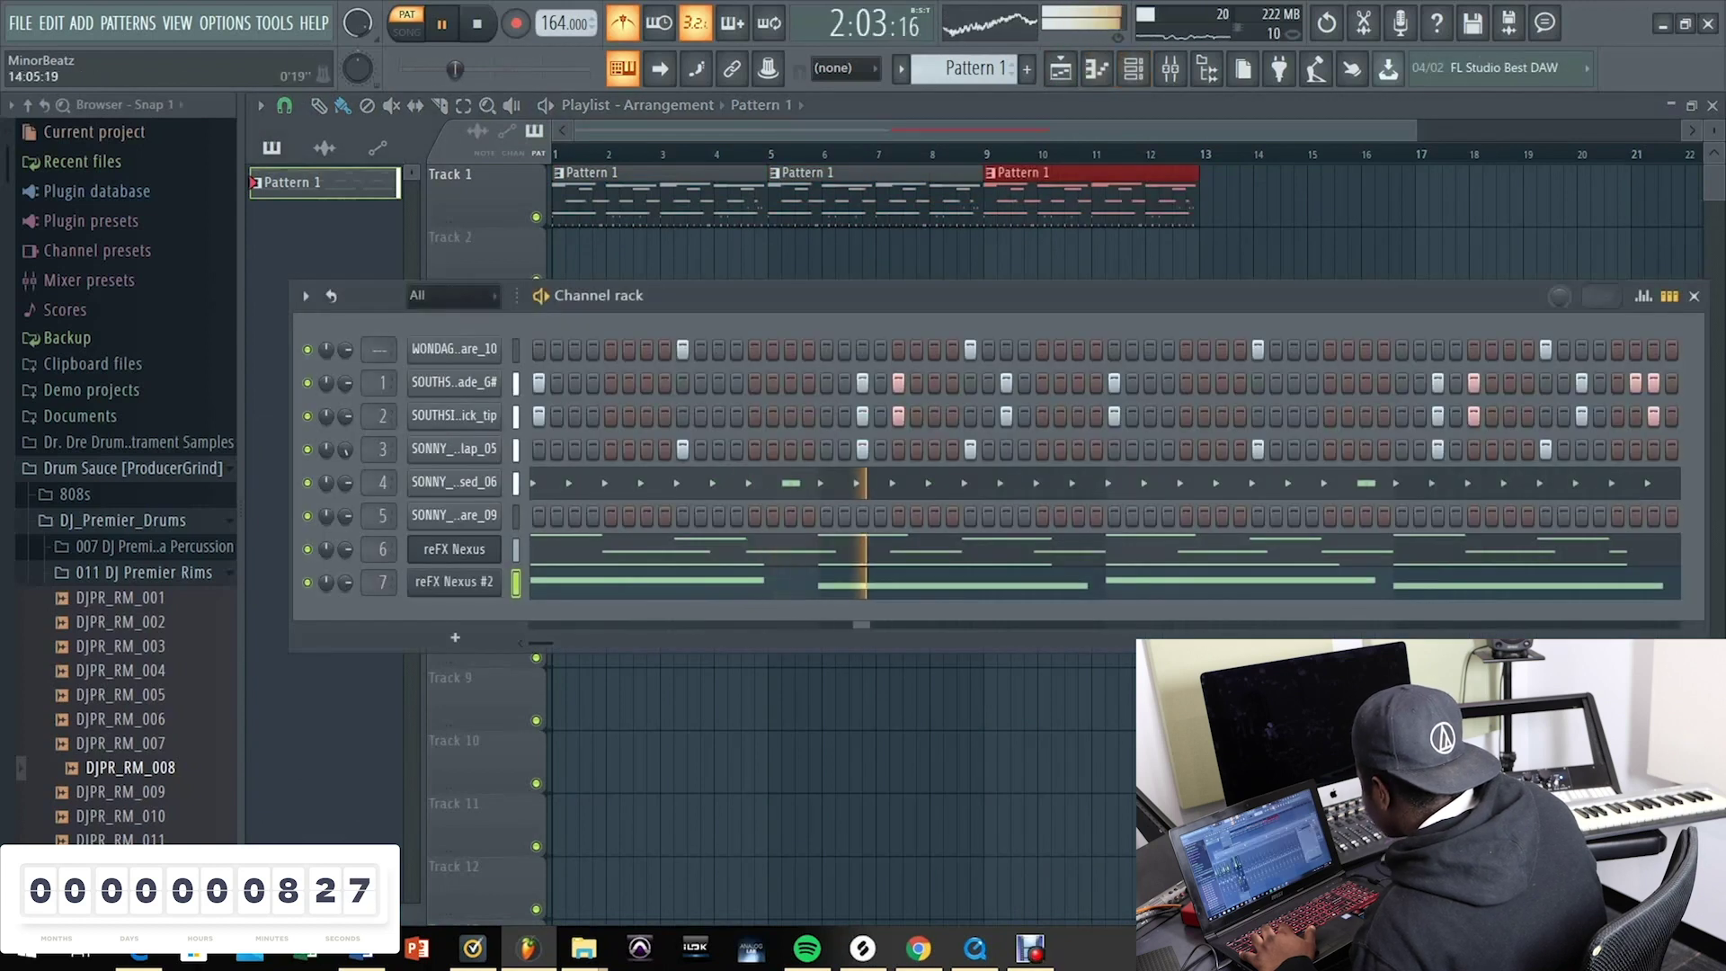
key("F9")
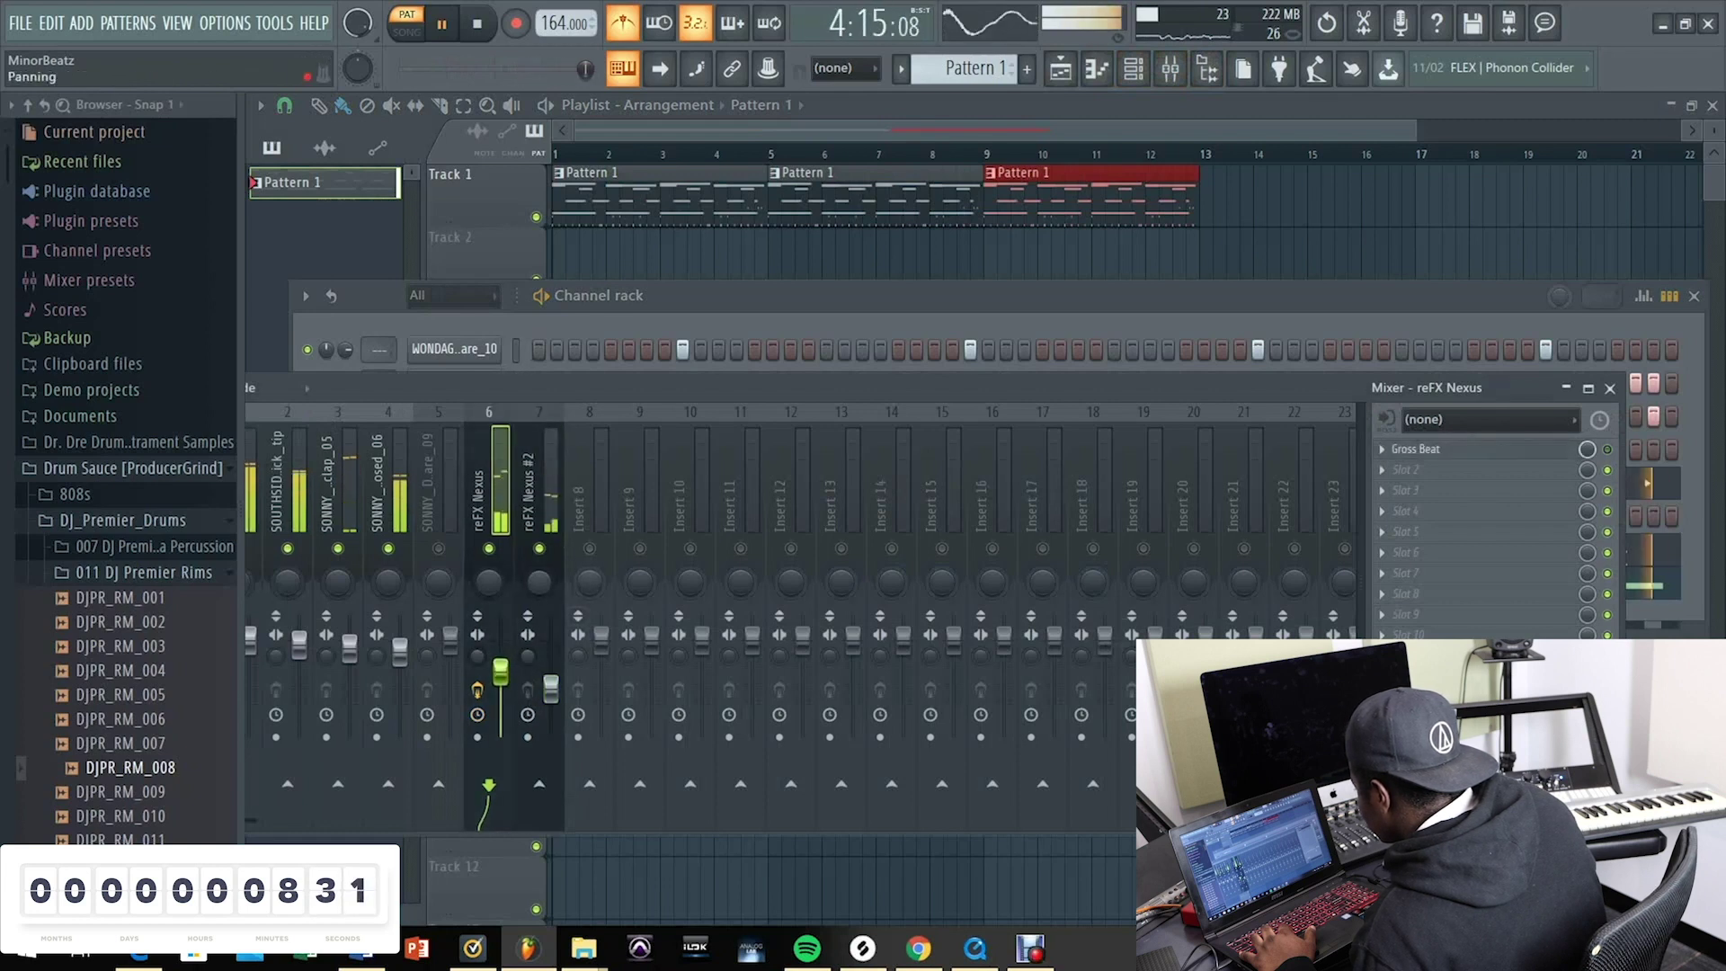
left_click(540, 485)
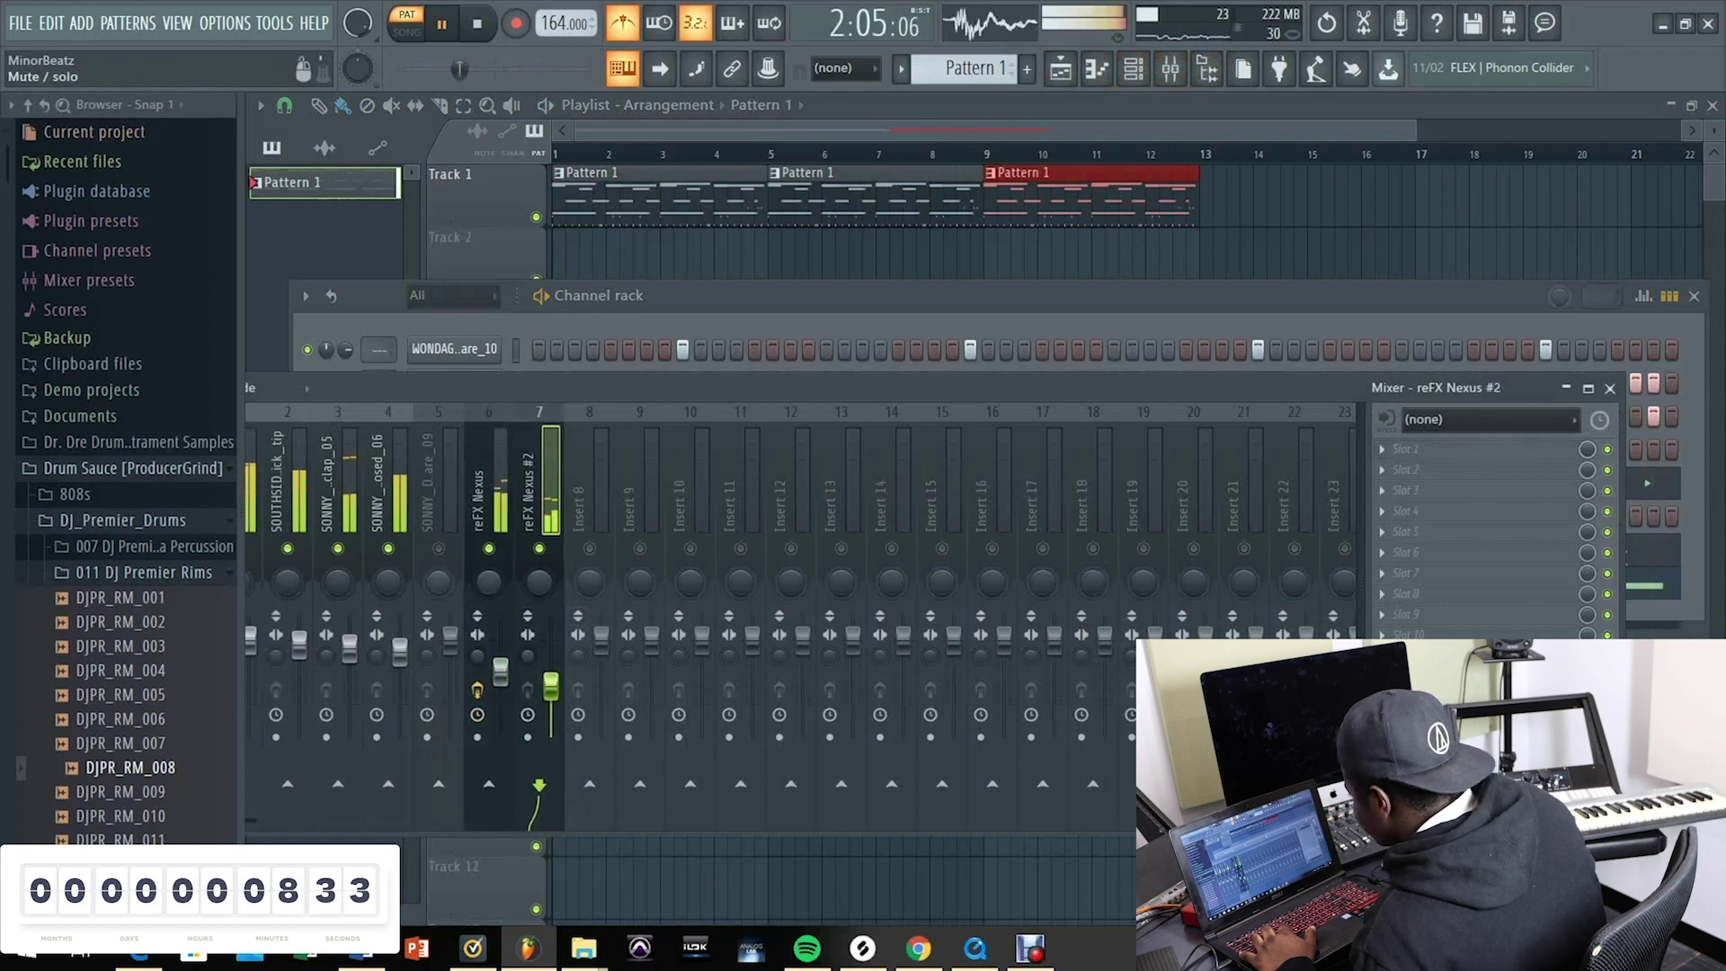
Step: Program hits on the SONNY_D snare_09 channel at steps 15, 19, 30, 31, 47, 51, 62 and 63
key("F6")
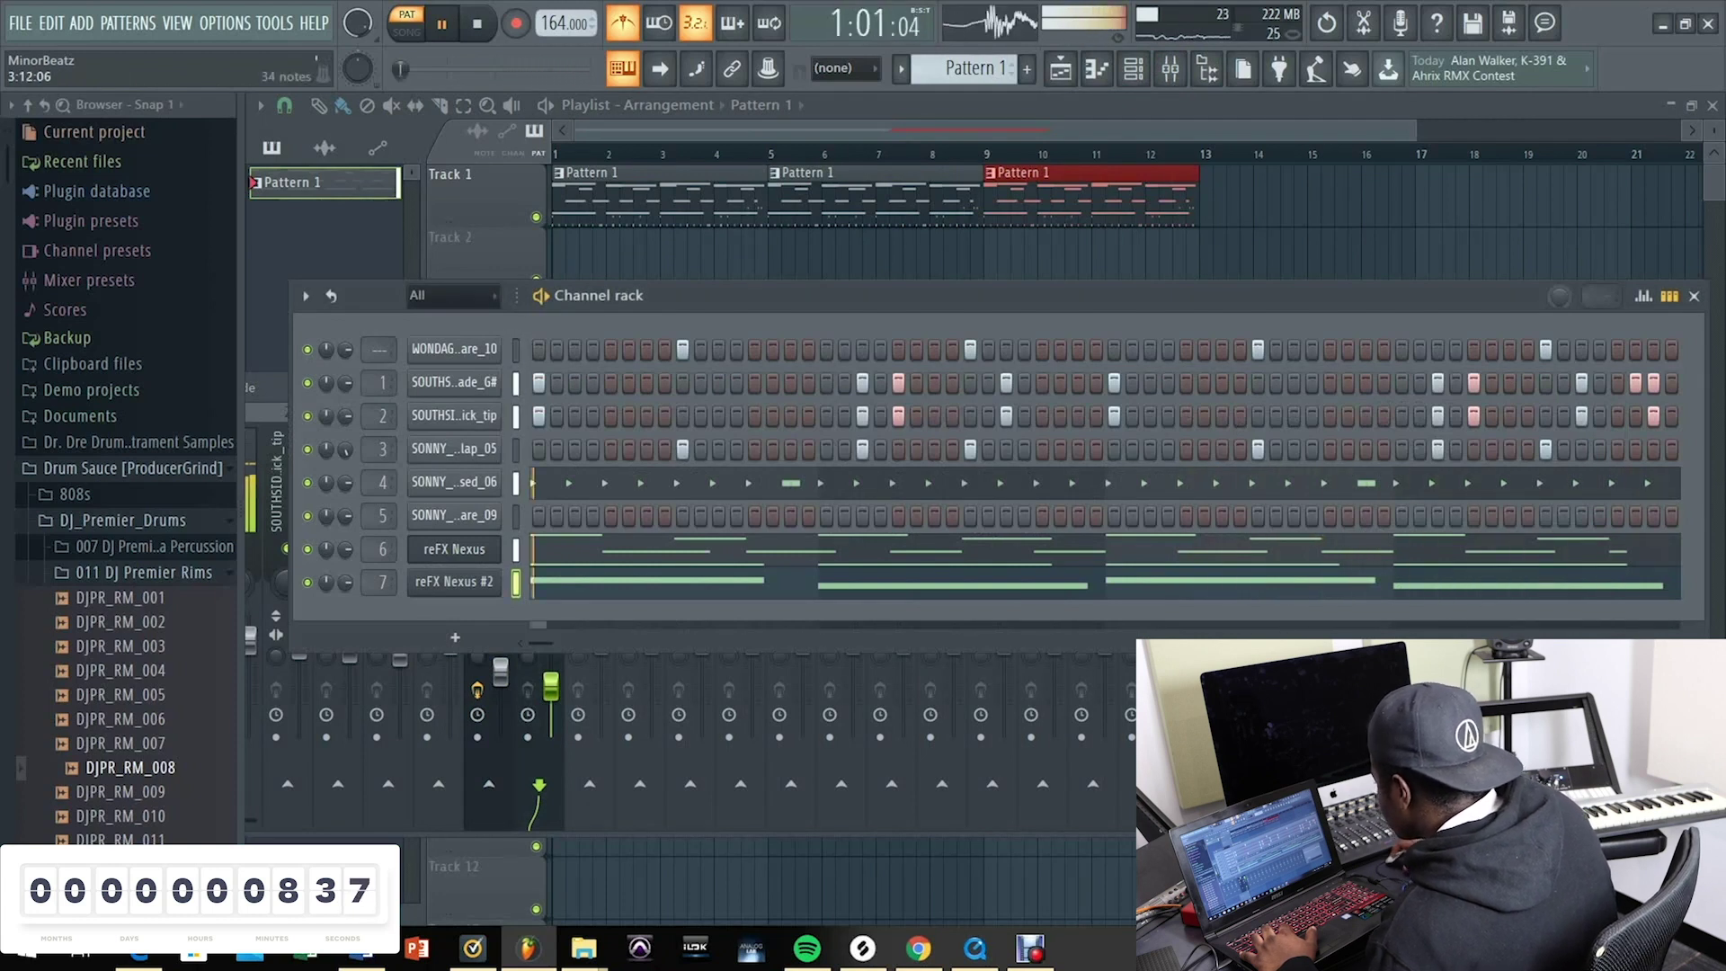
left_click(790, 515)
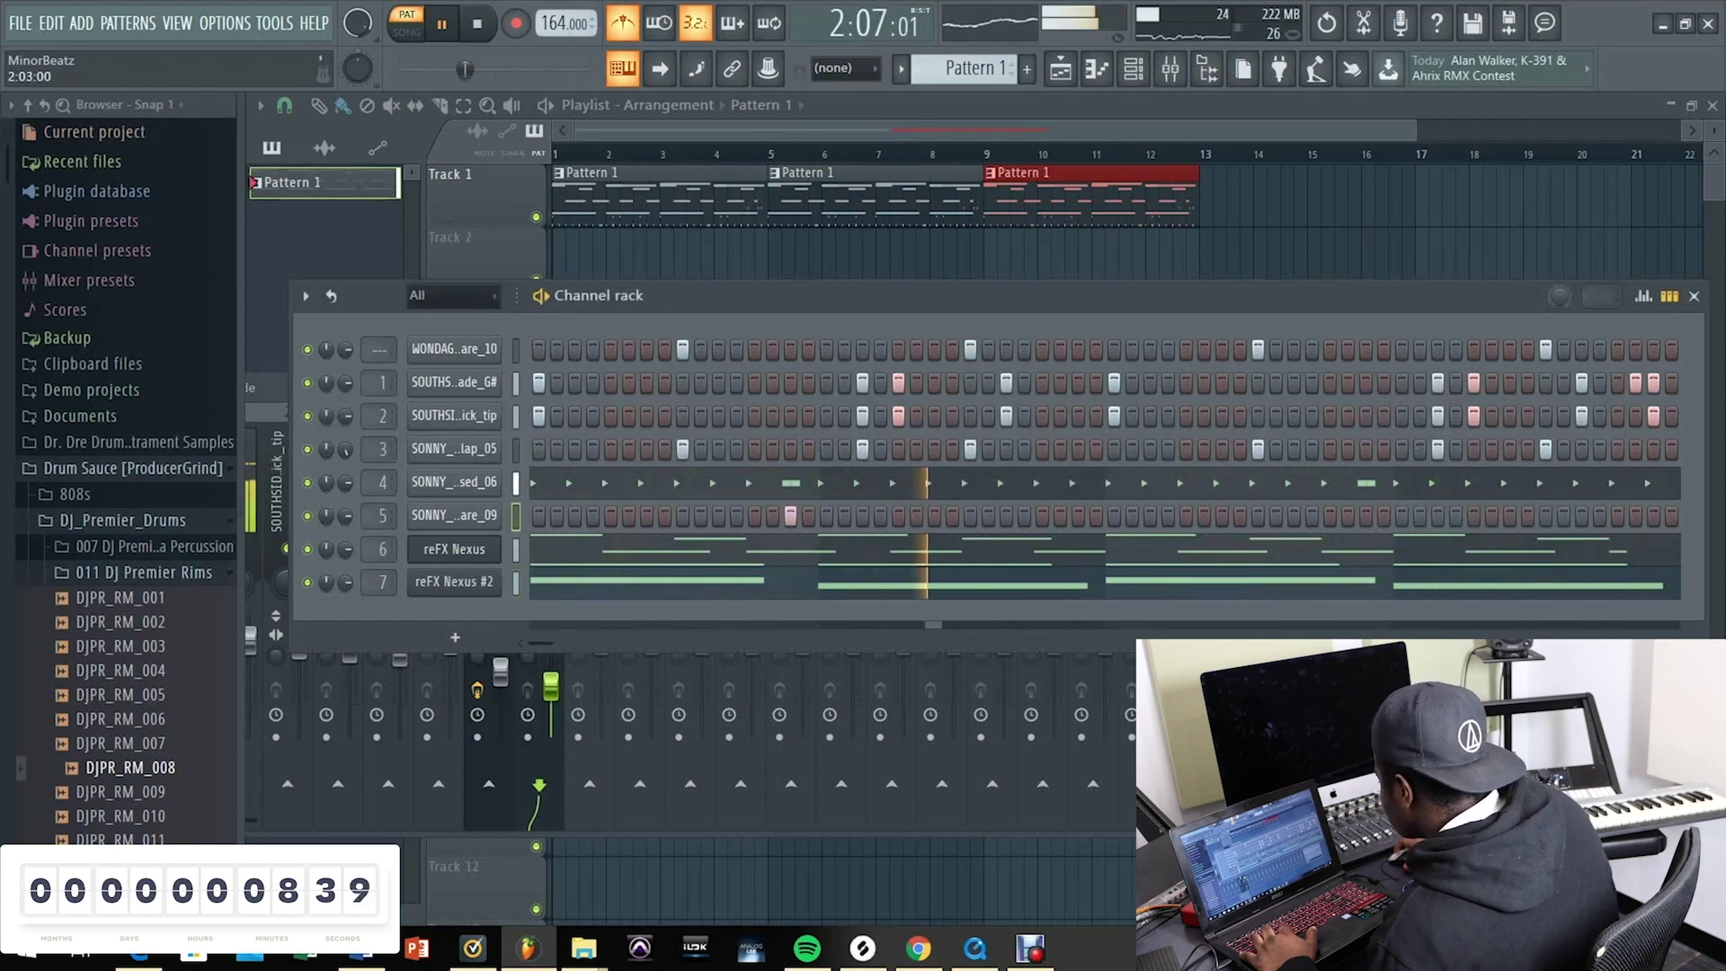
left_click(862, 515)
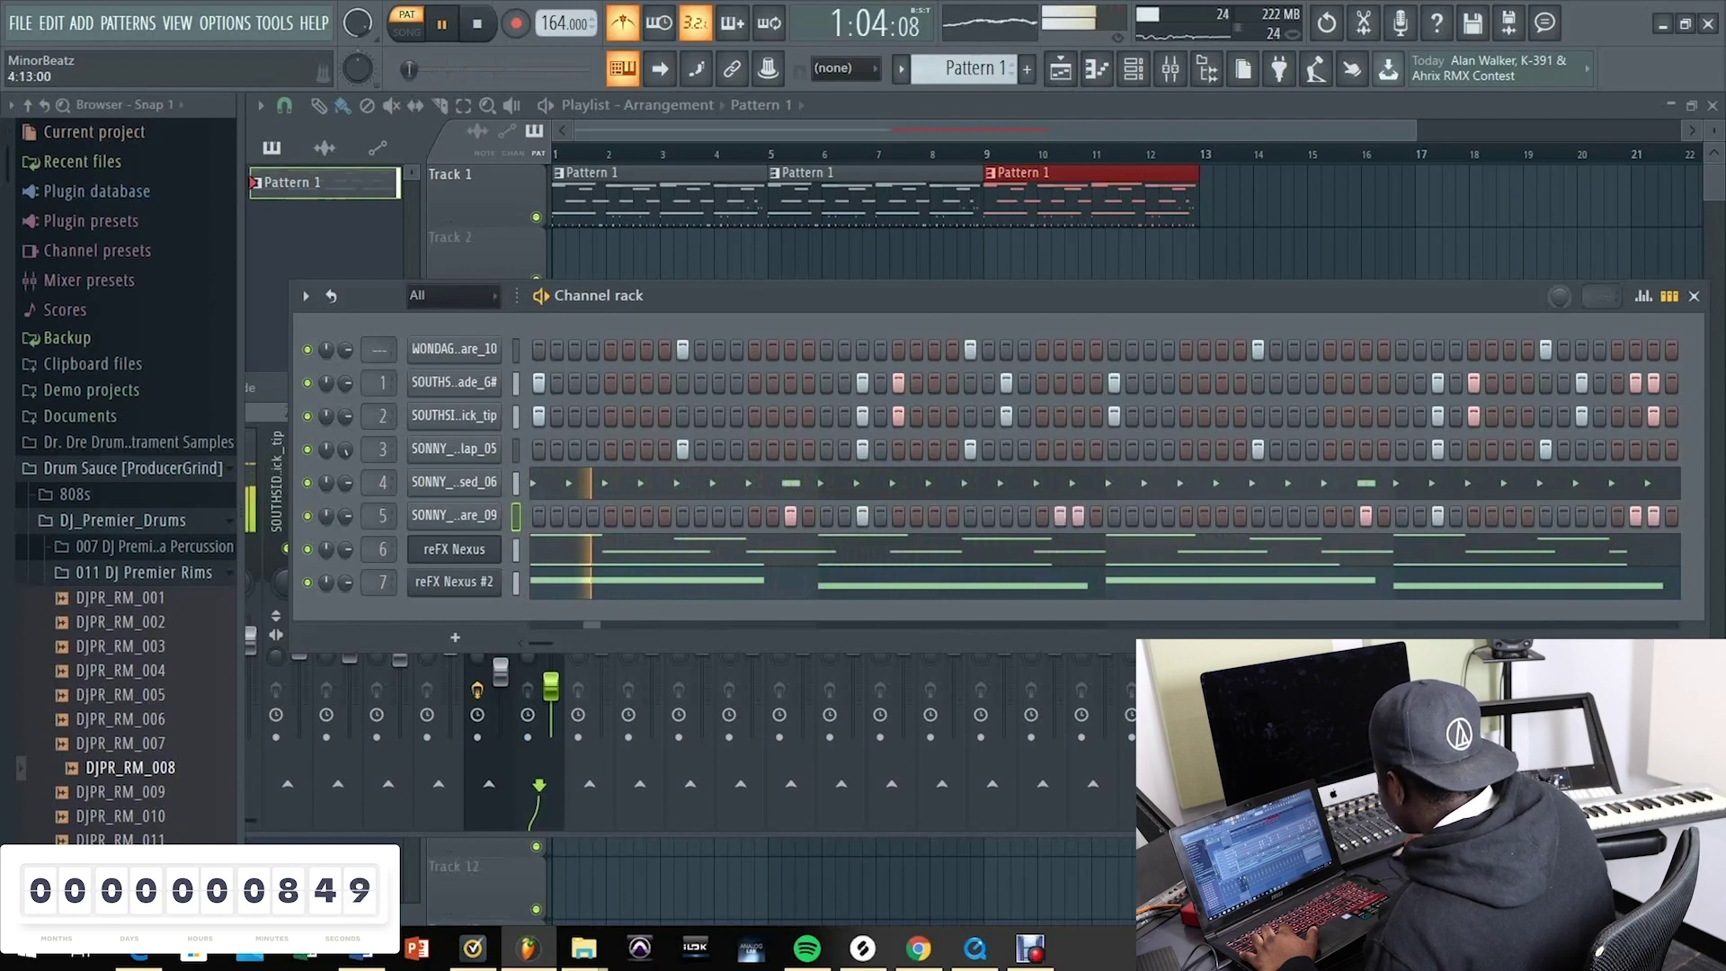
Step: Delete the third Pattern 1 clip at bar 9 and remove the snare_09 hits at steps 30, 31, 62 and 63
key("F6")
key("Delete")
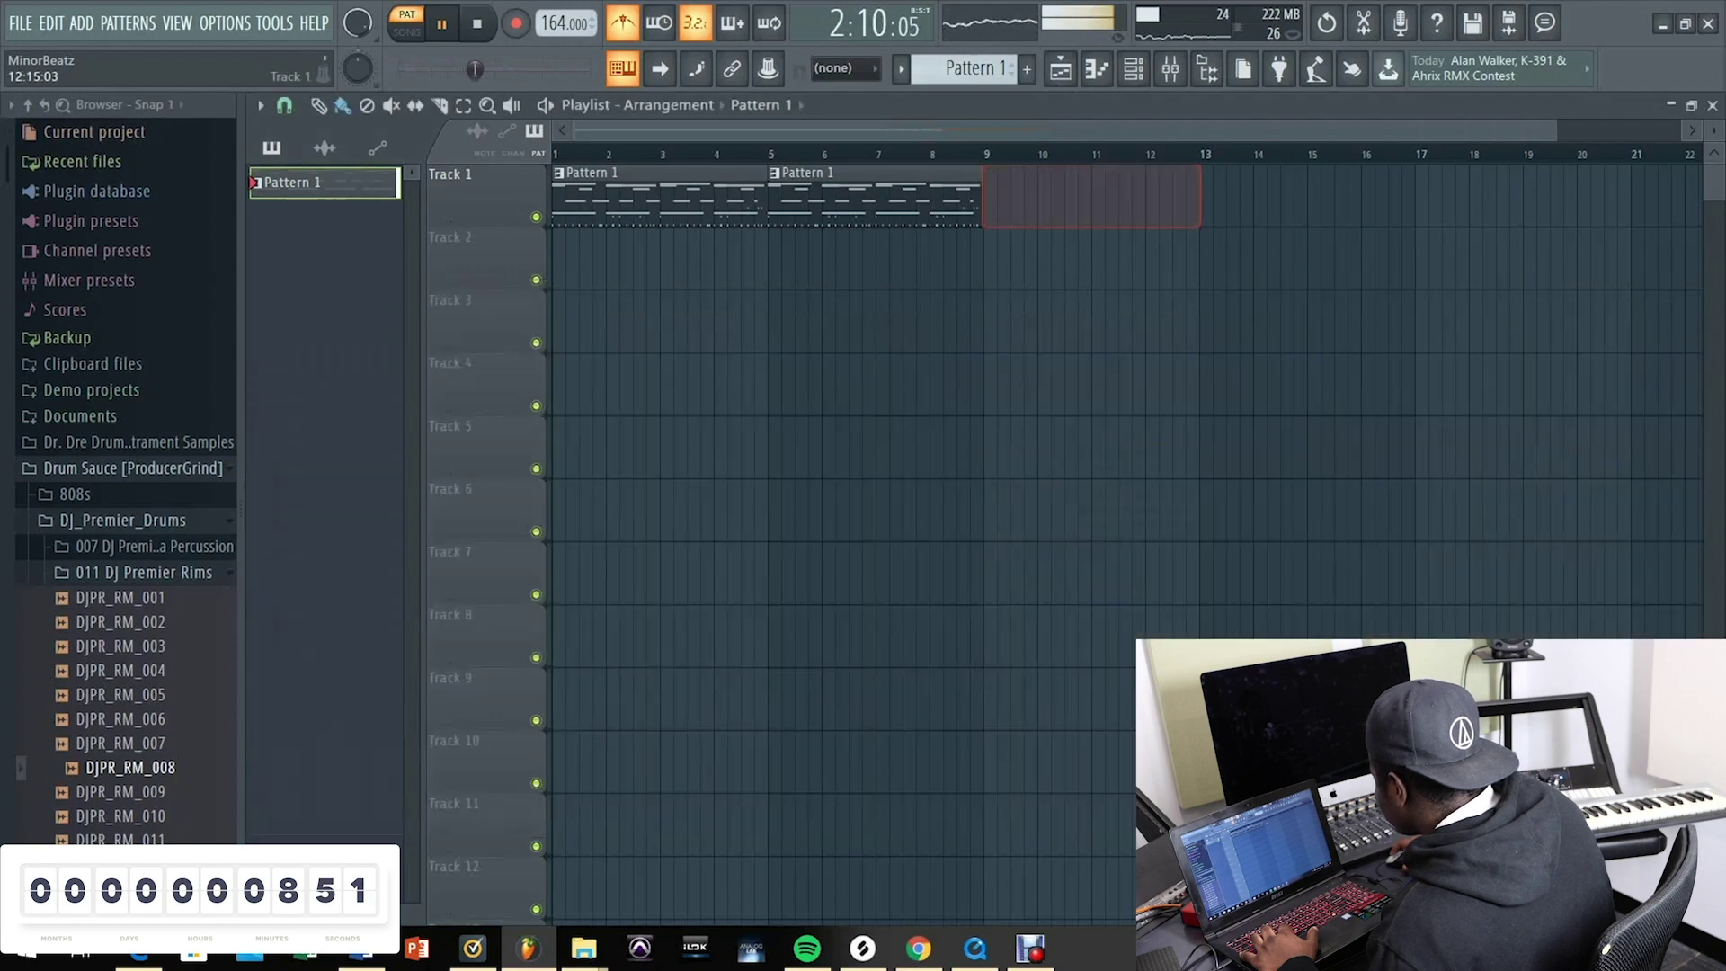
key("F9")
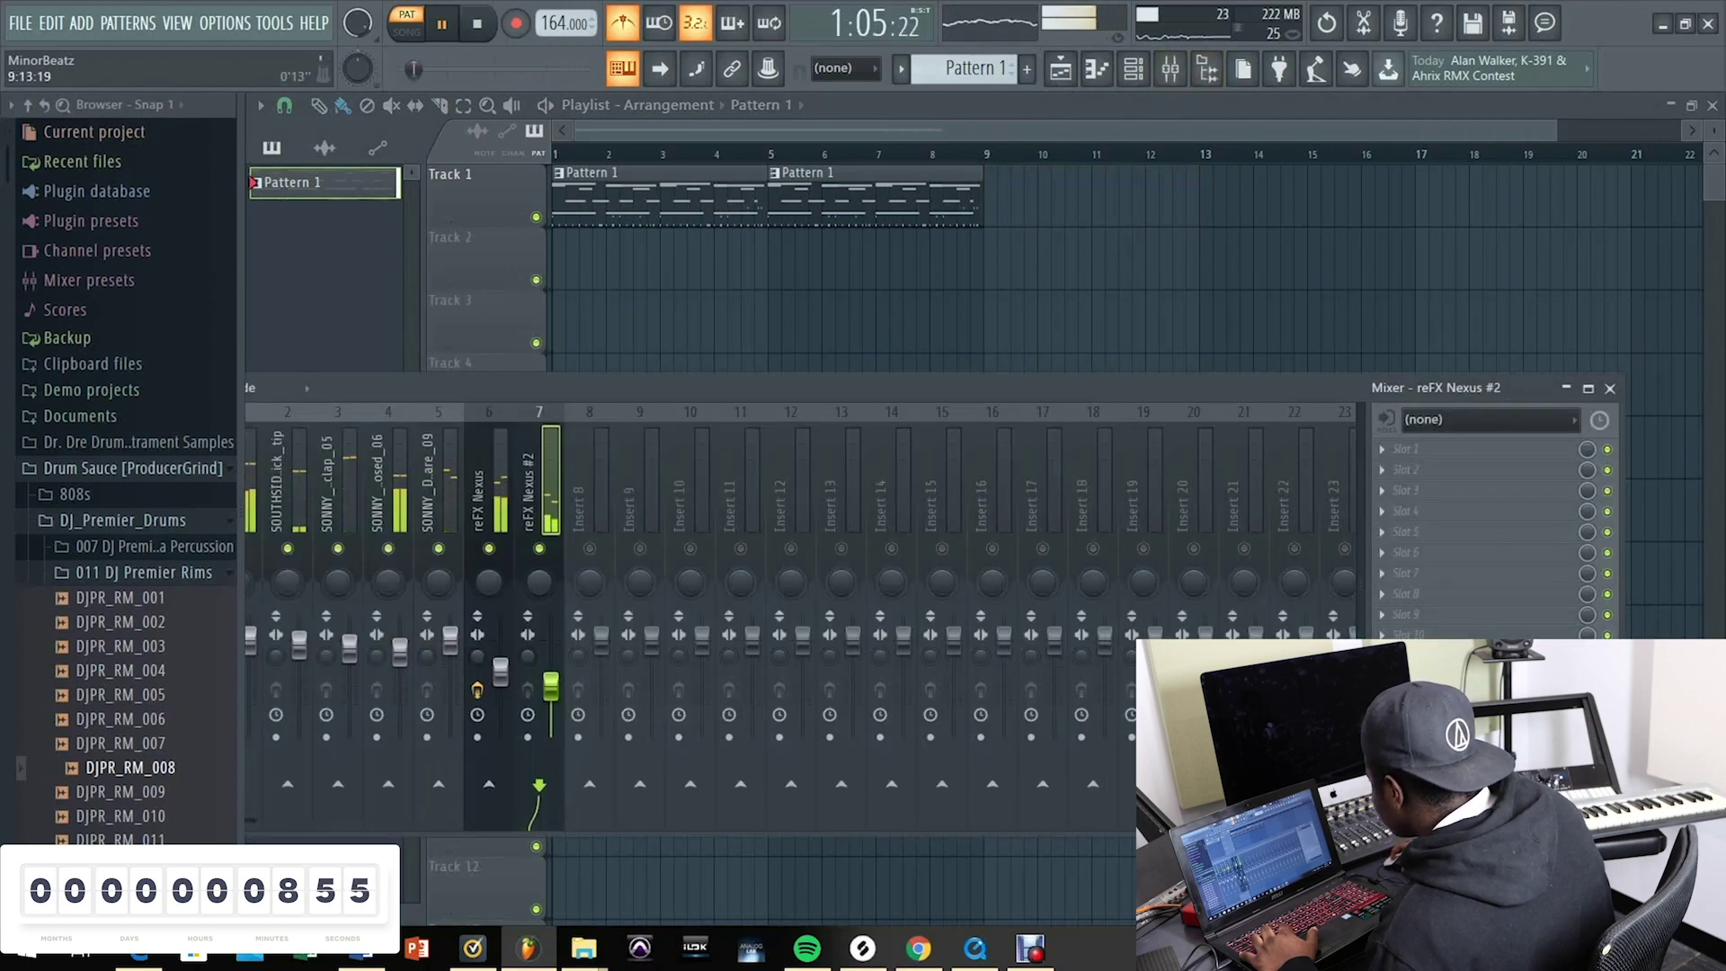
key("F6")
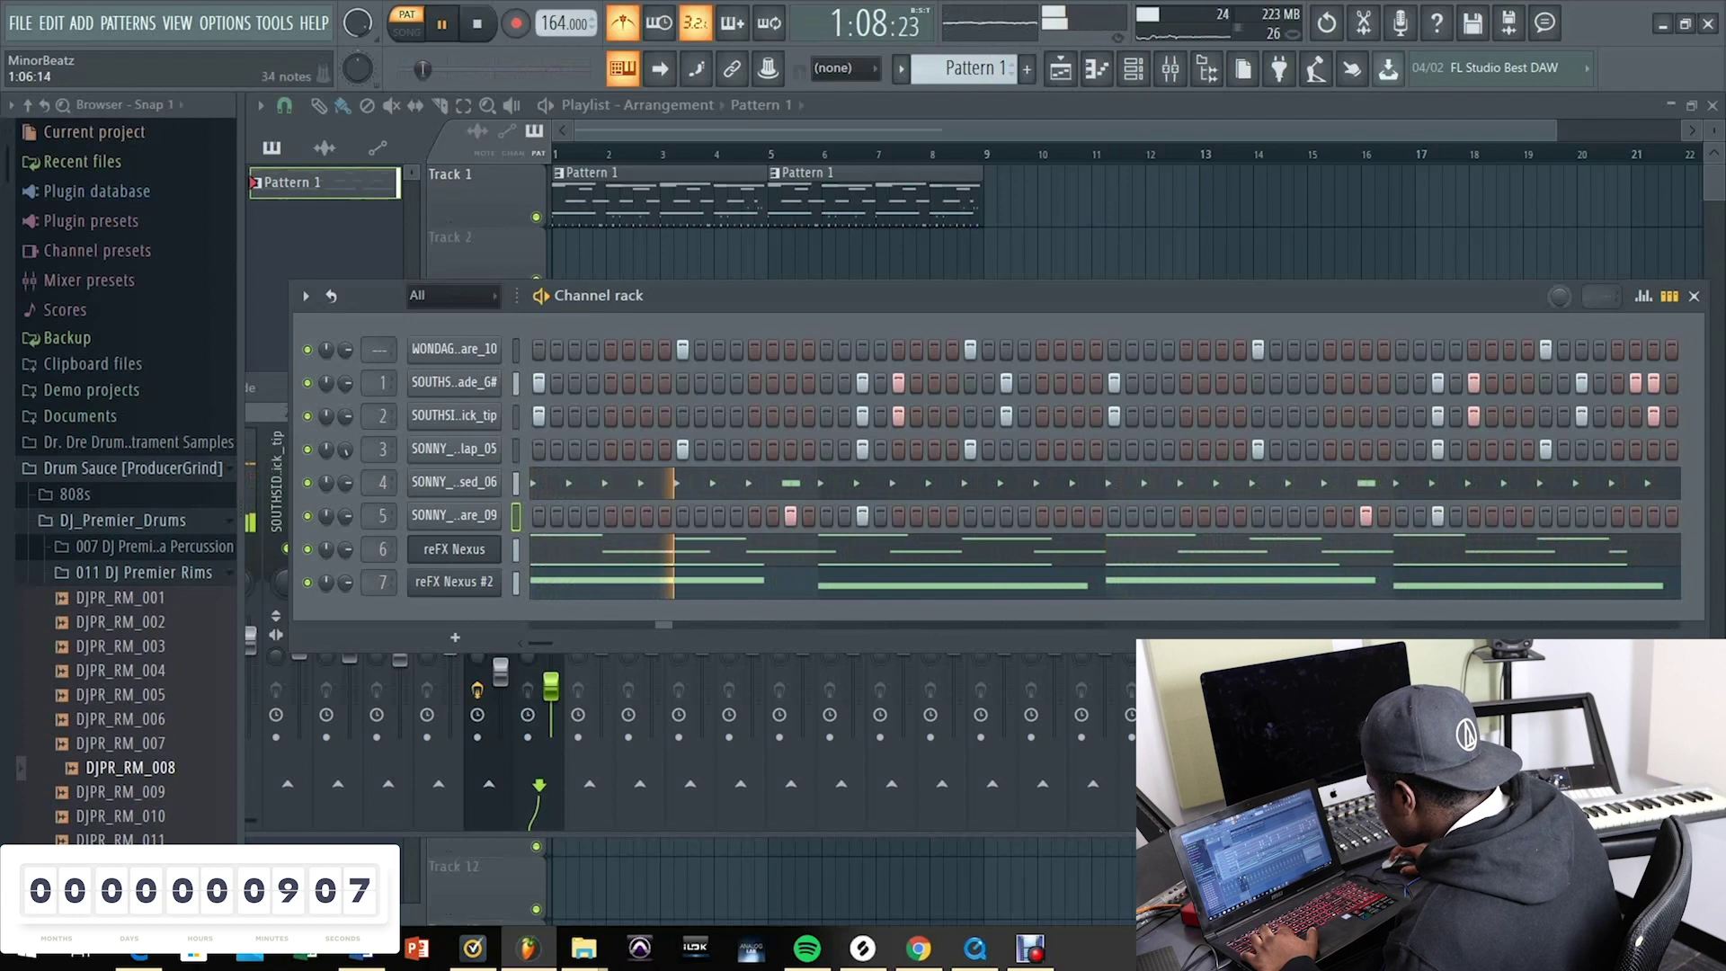
Step: Route the WONDAGURL_snare_10 channel to mixer track 8
left_click(454, 349)
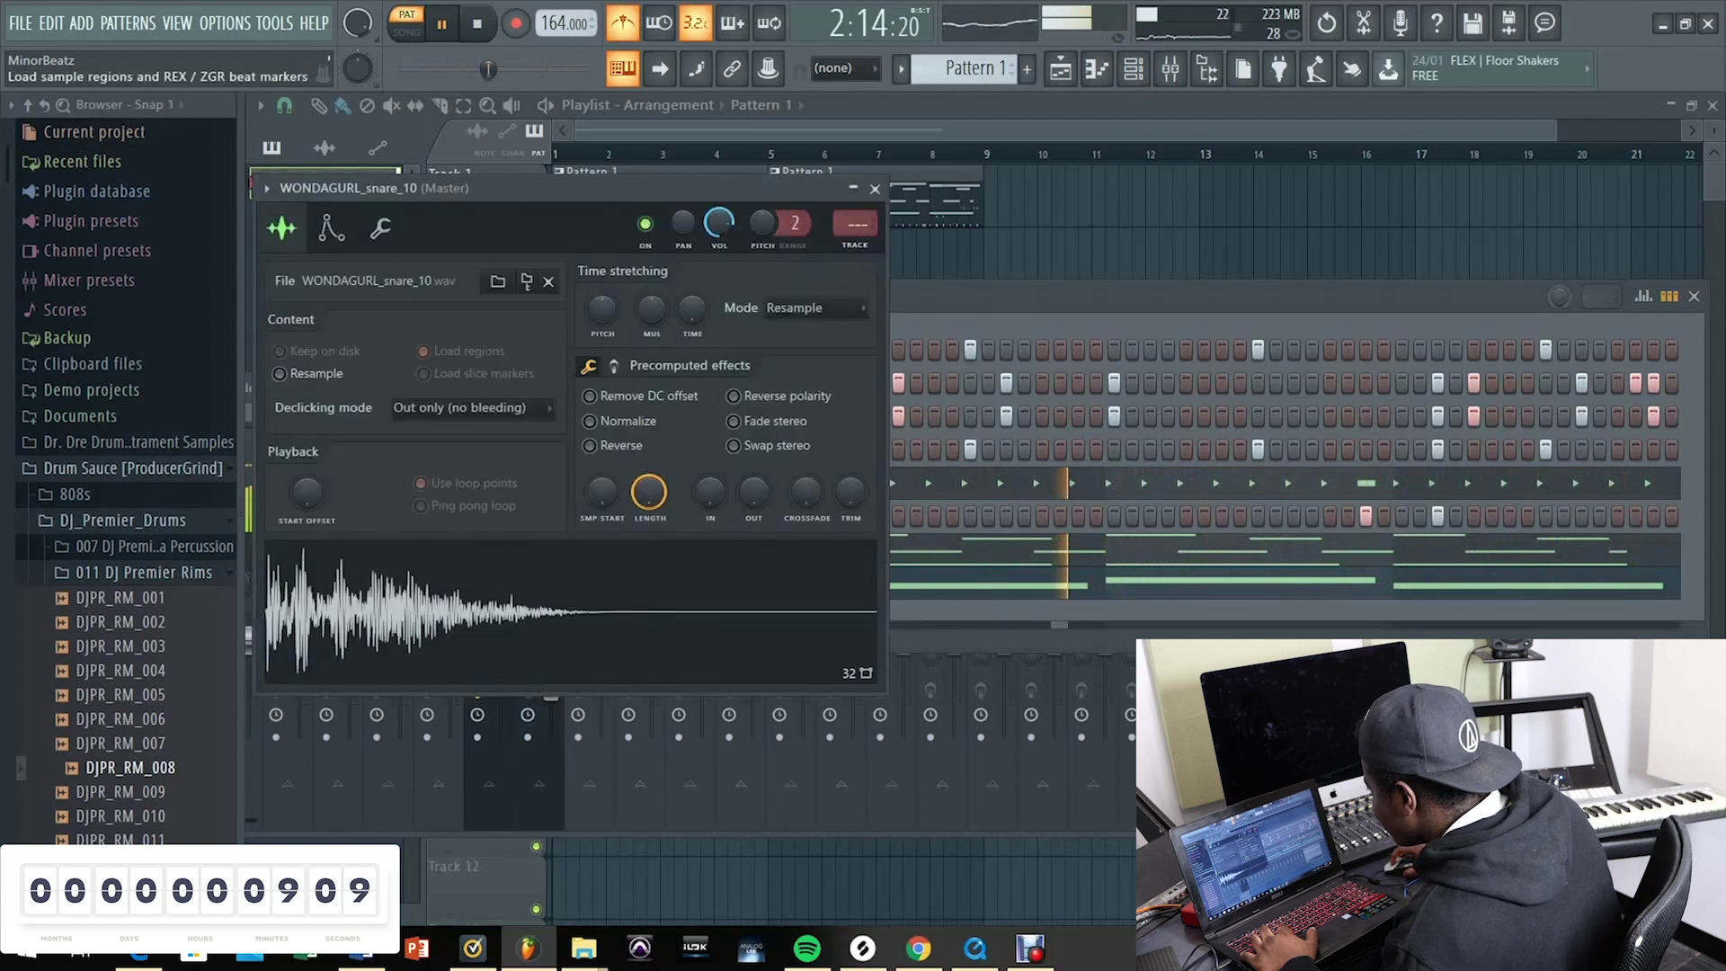
left_click(265, 188)
left_click(604, 257)
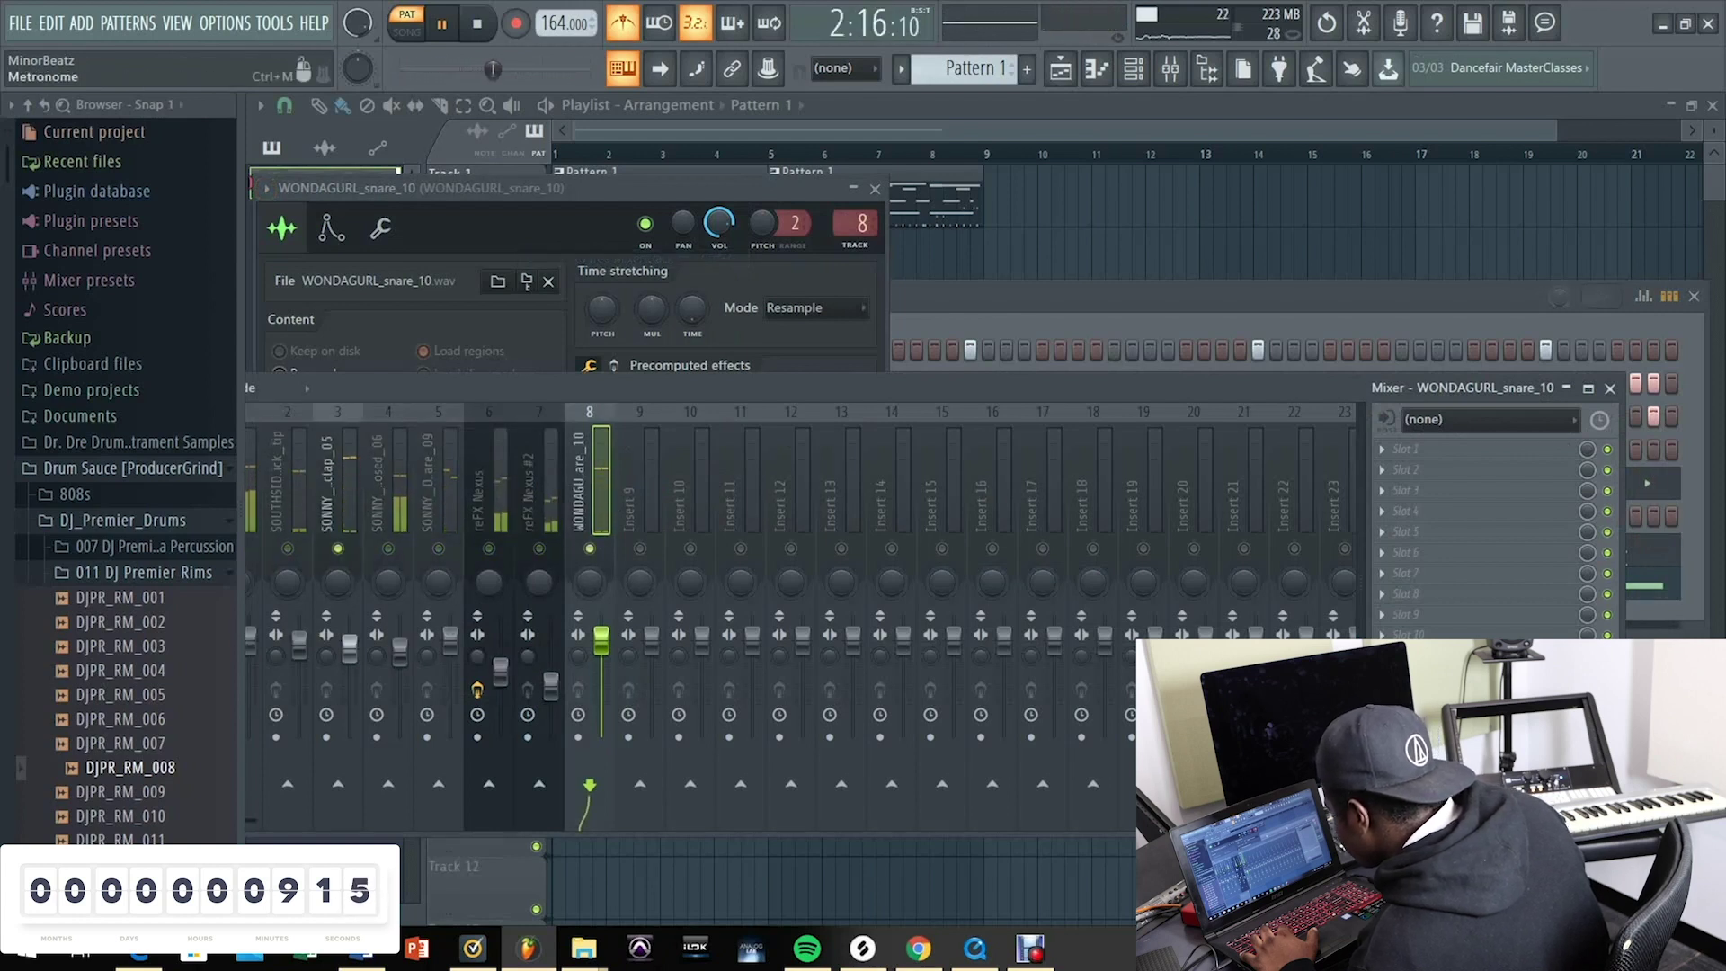
Step: Turn off the metronome and lower the SONNY_D_clap_05 mixer track's volume while auditioning the drums without the Nexus tracks
left_click_drag(350, 647, 350, 681)
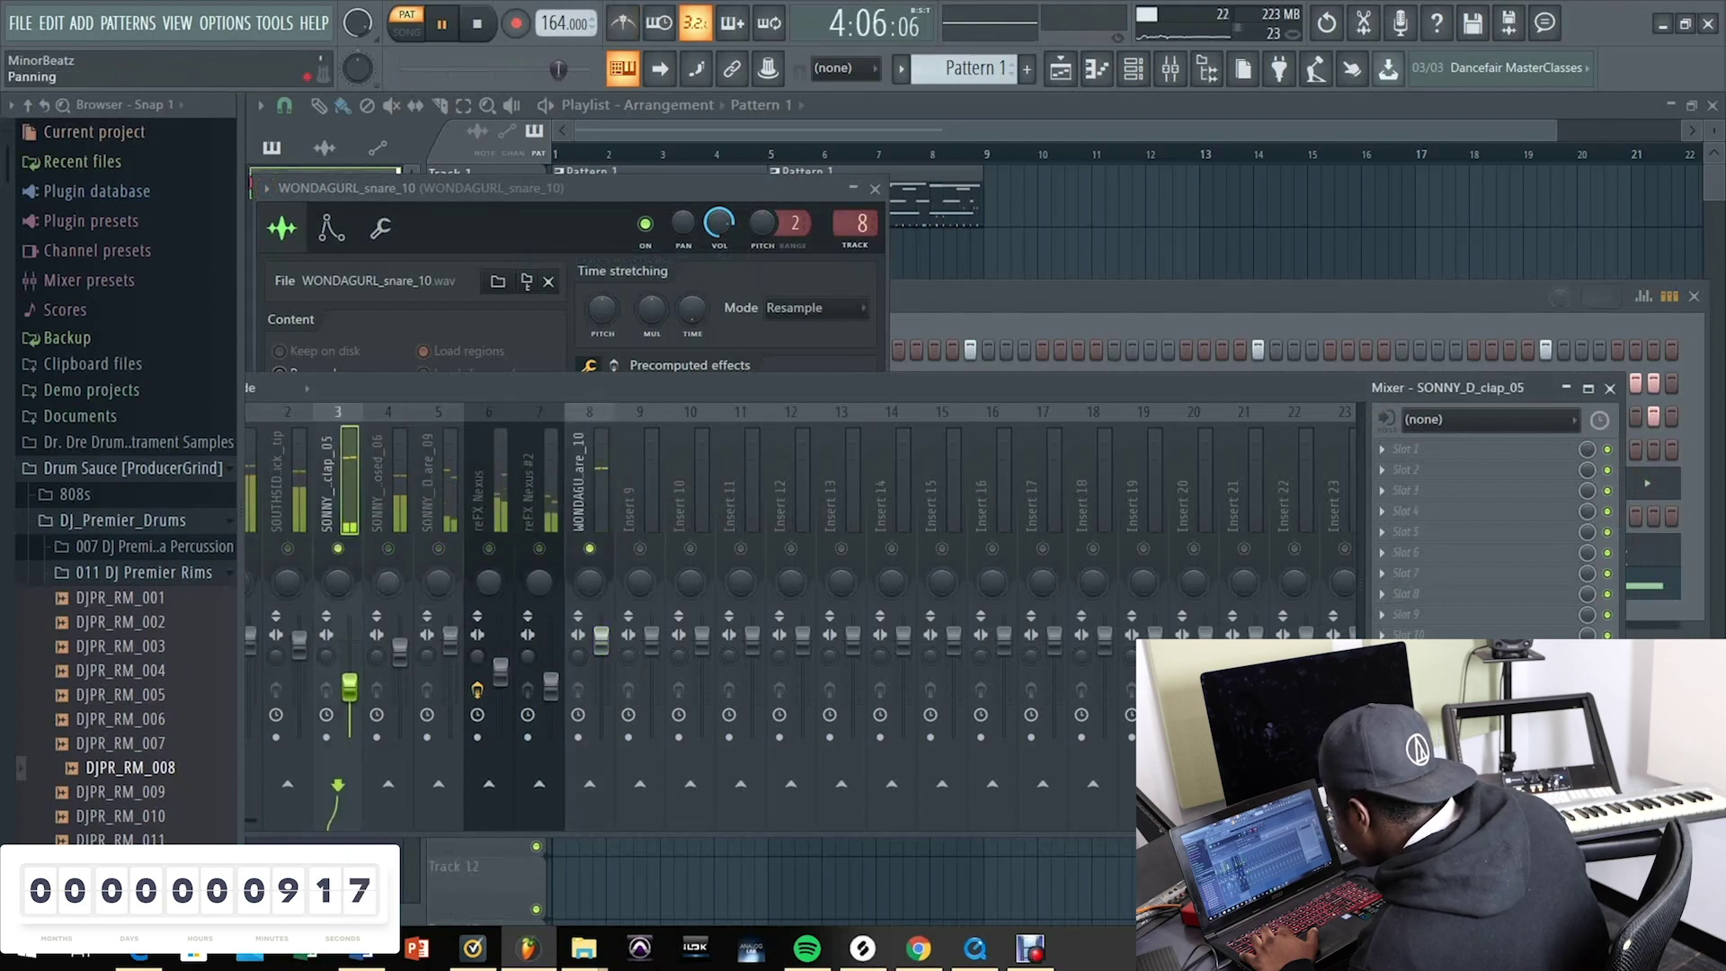
left_click(399, 647)
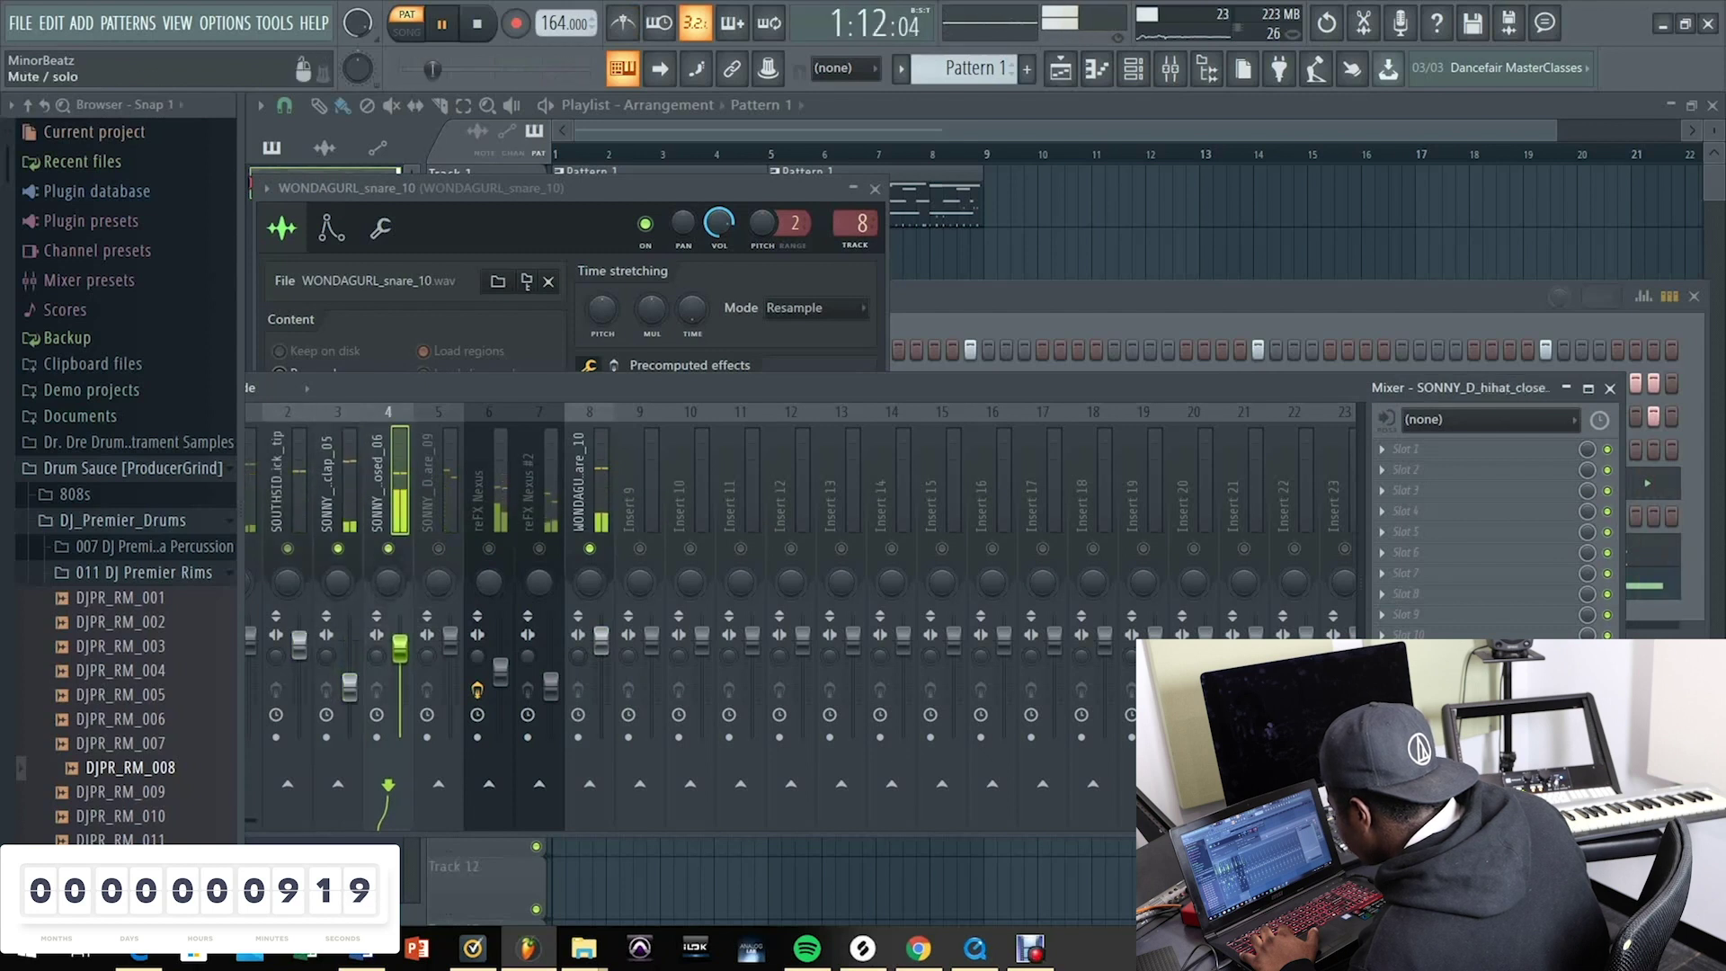
left_click(299, 640)
left_click_drag(1303, 387, 1455, 412)
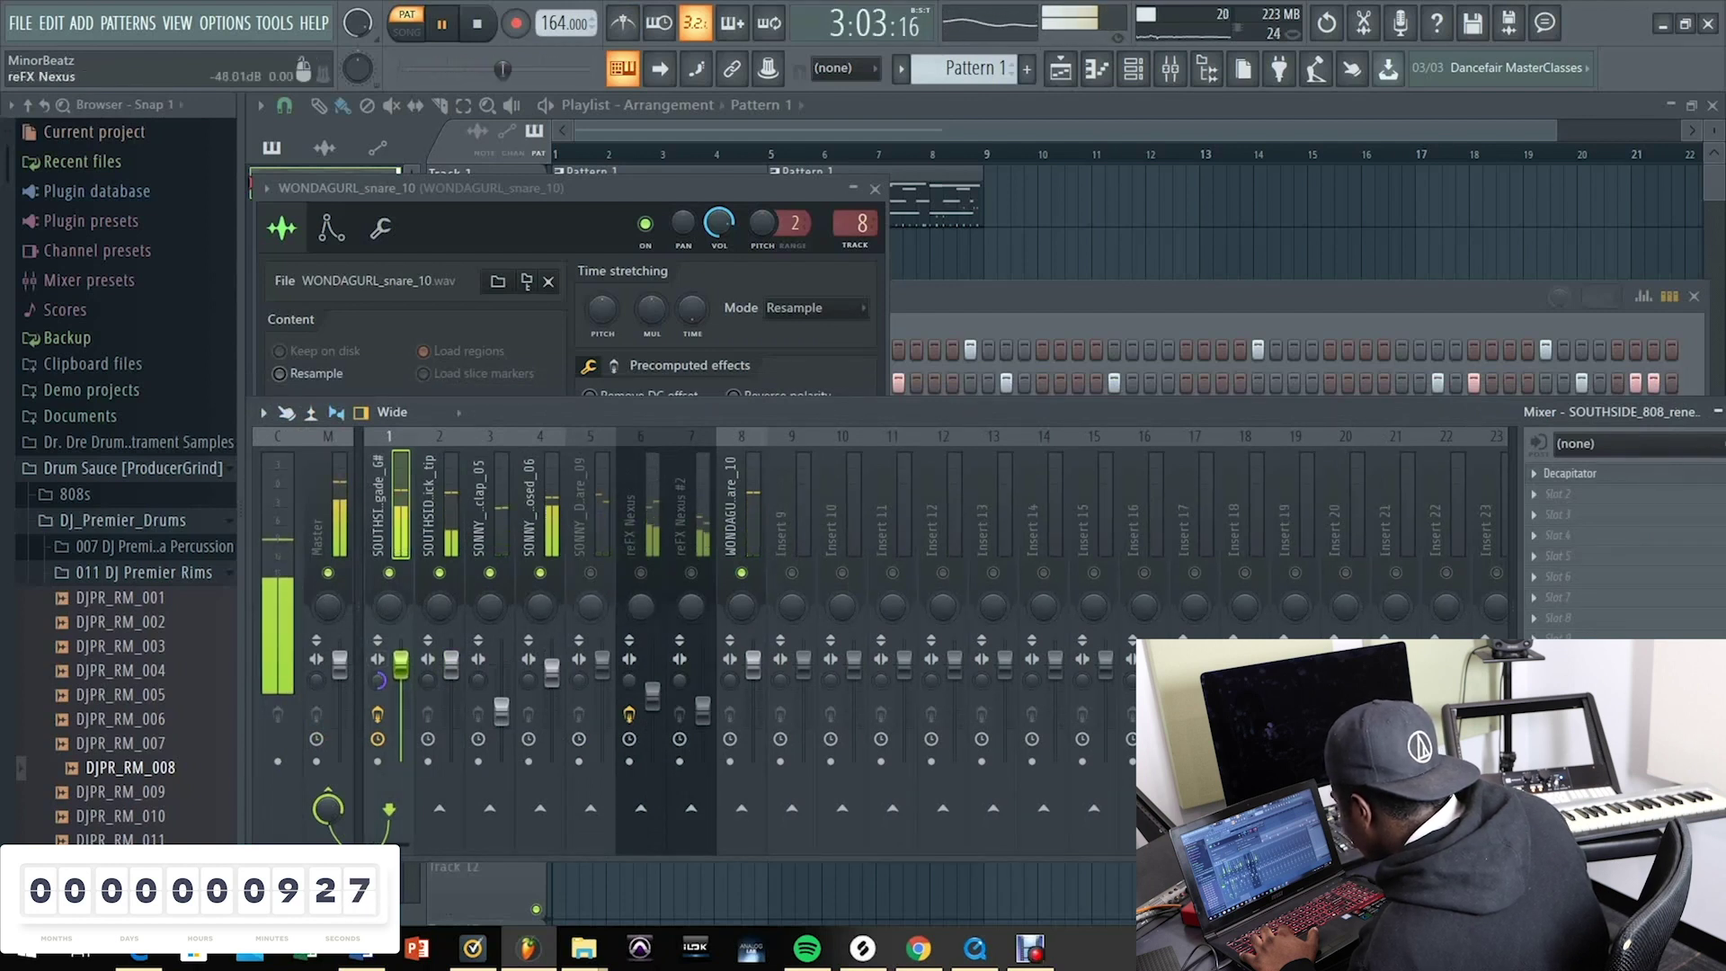
Step: Unmute both Nexus tracks and snare_09 in the mixer, and lower the snare_09 track's volume
left_click(653, 694)
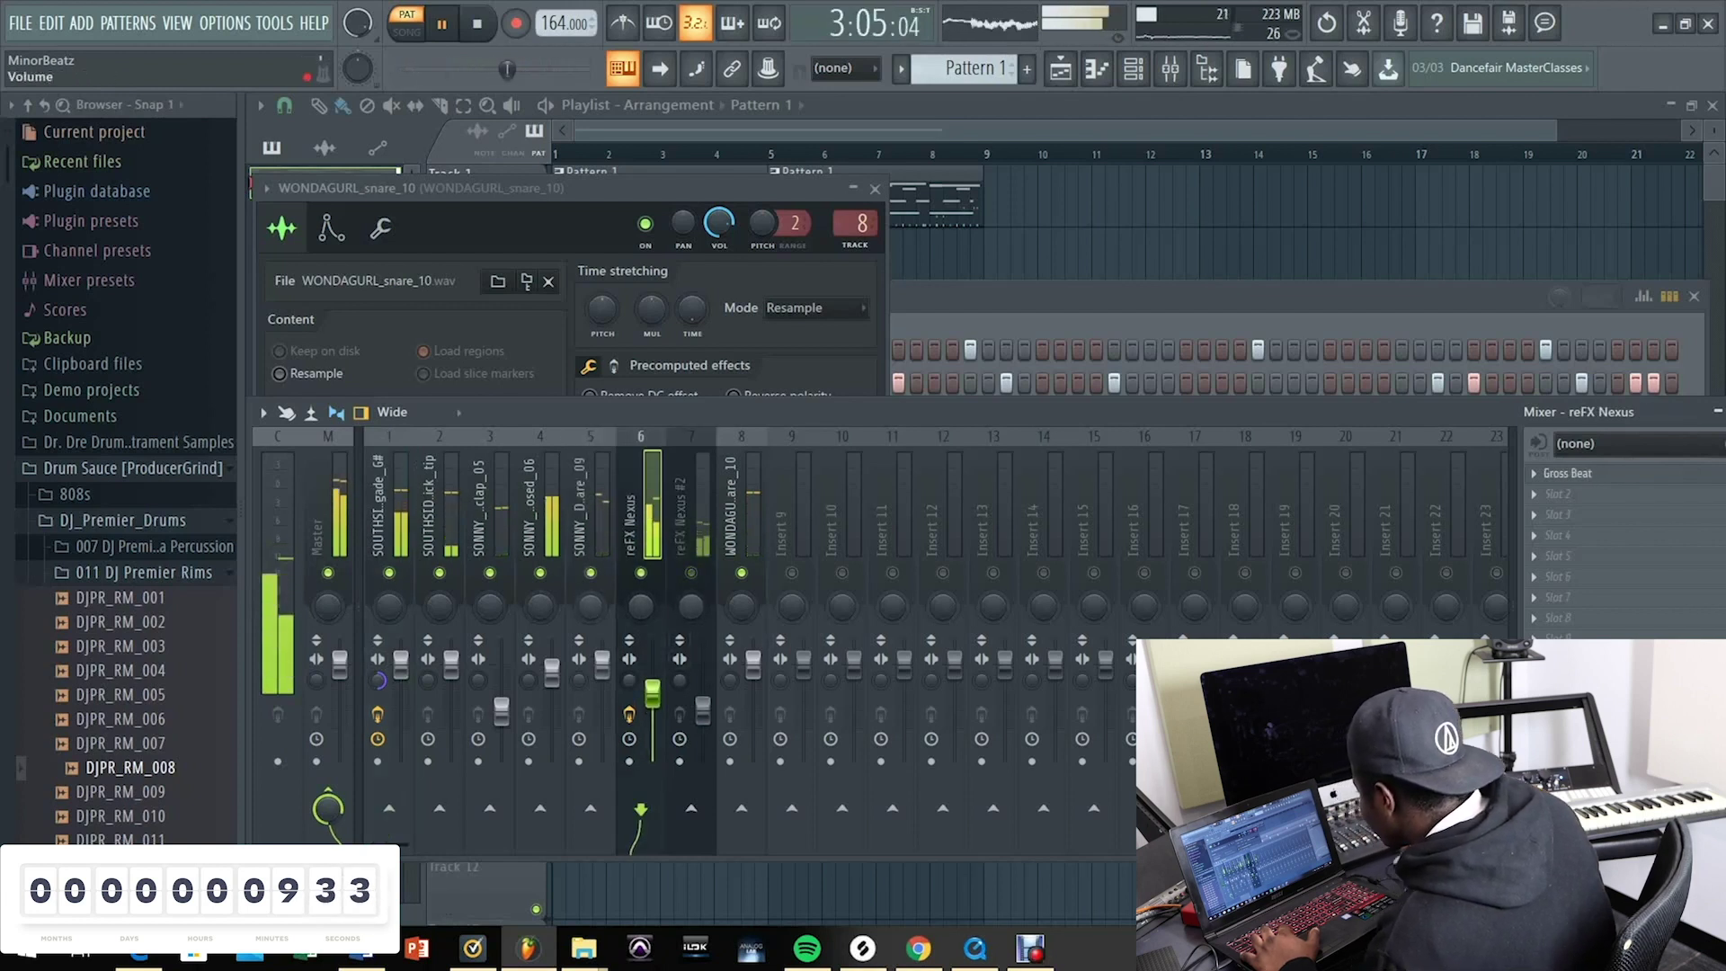
left_click(591, 539)
left_click(703, 710)
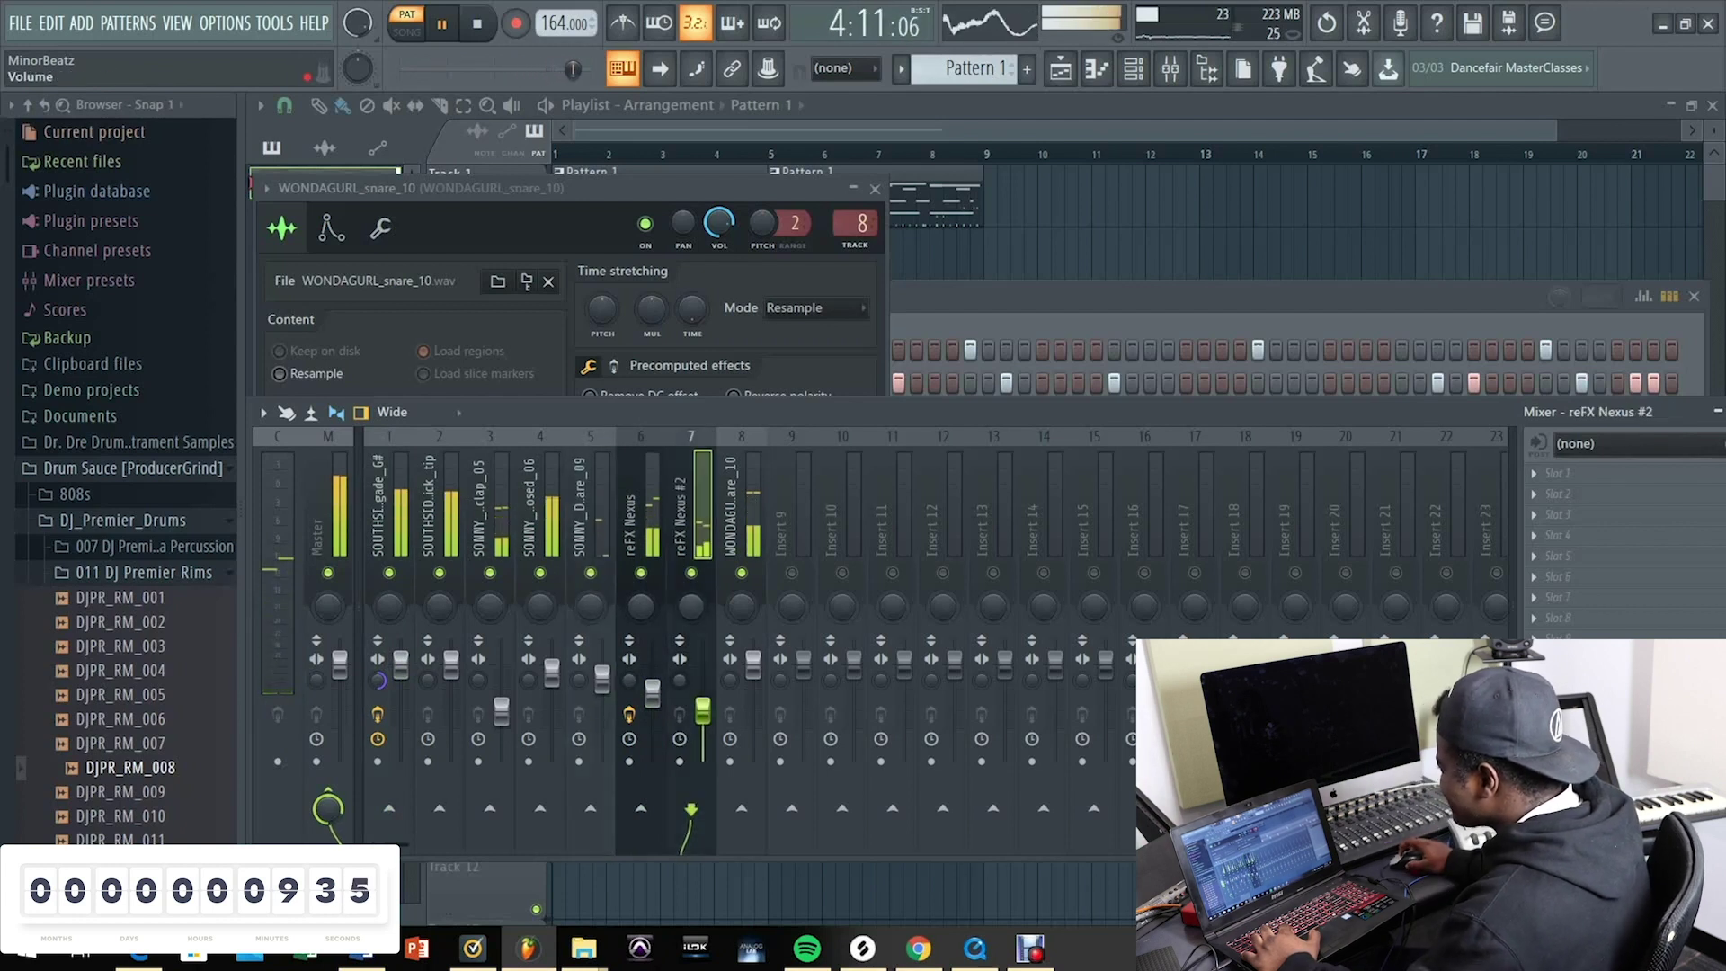